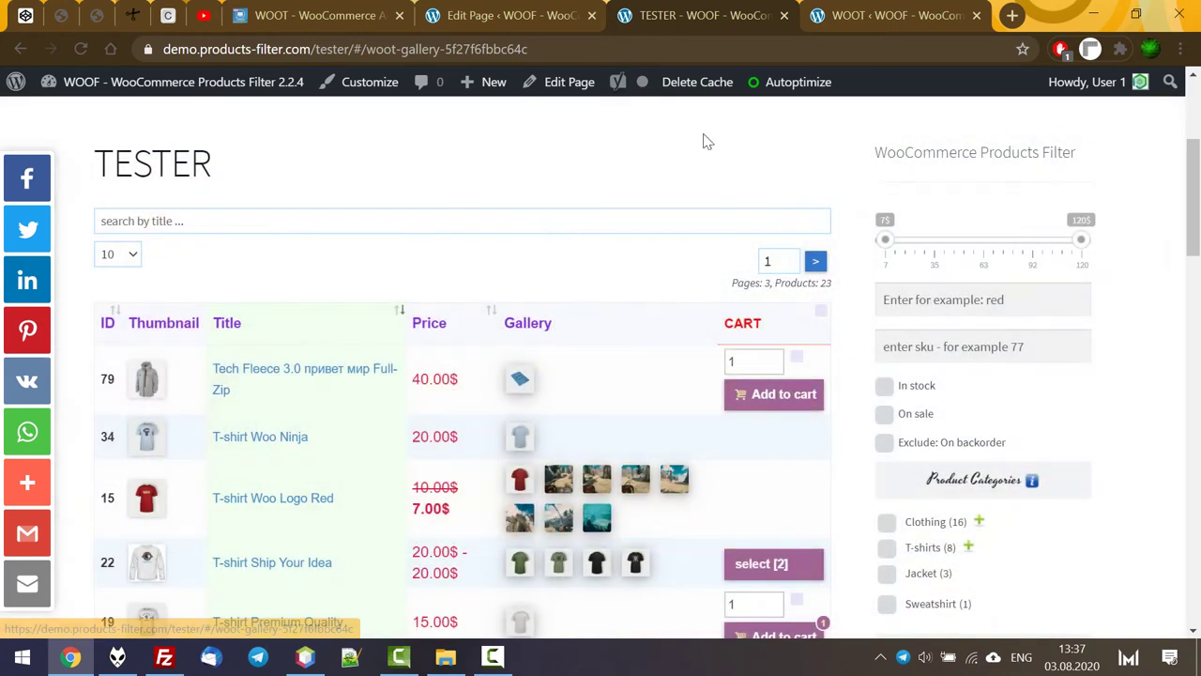
Preview the enlarged images of the product thumbnails in the products table
{"action": "scroll", "coordinate": [260, 268], "scroll_direction": "down", "scroll_amount": 1}
{"action": "scroll", "coordinate": [261, 268], "scroll_direction": "down", "scroll_amount": 1}
{"action": "mouse_move", "coordinate": [135, 239]}
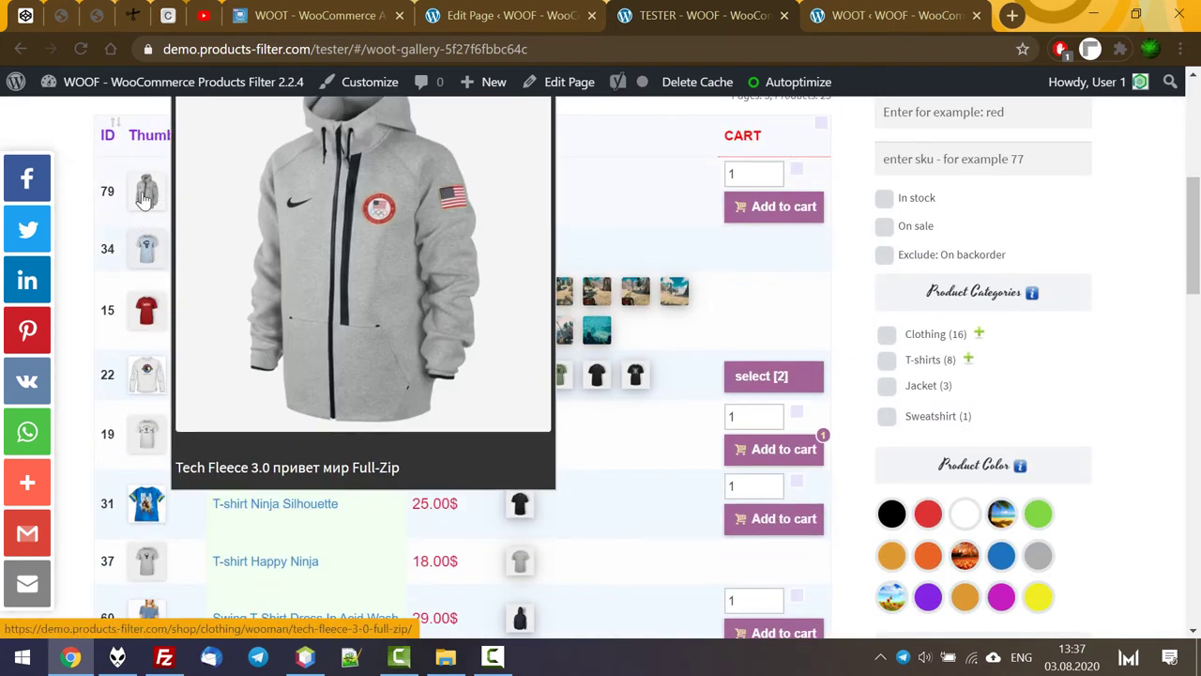
{"action": "mouse_move", "coordinate": [146, 263]}
{"action": "scroll", "coordinate": [657, 319], "scroll_direction": "up", "scroll_amount": 1}
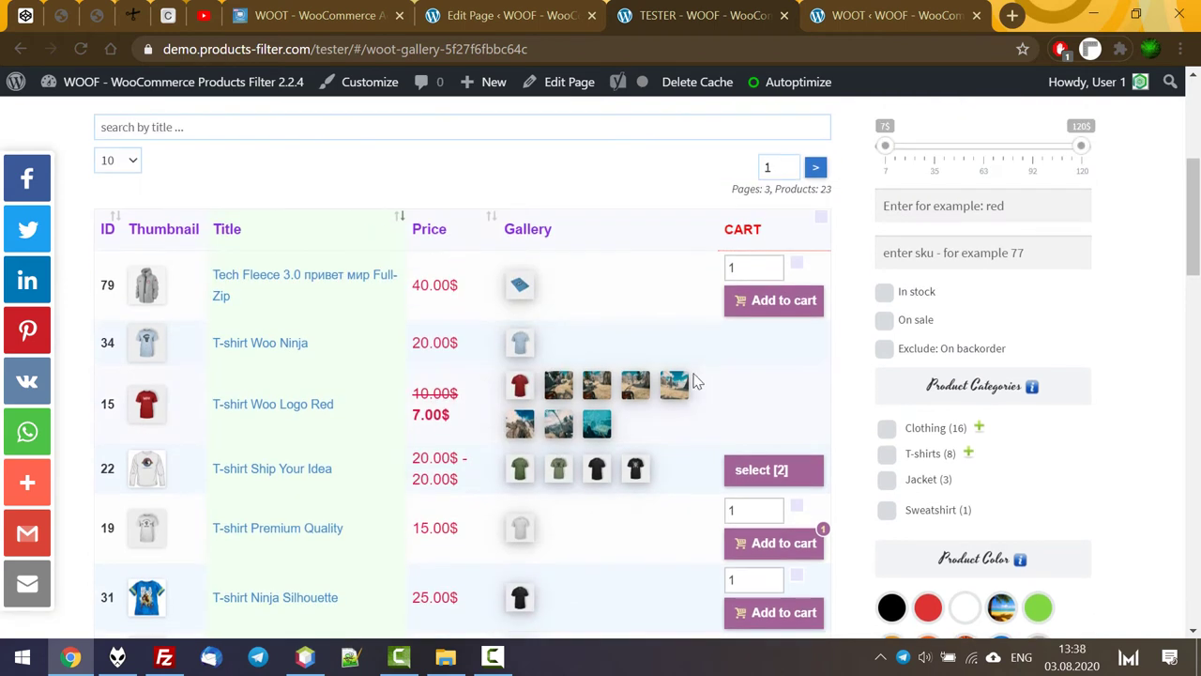
Add one T-shirt Premium Quality from the products table to the cart
{"action": "left_click", "coordinate": [768, 267]}
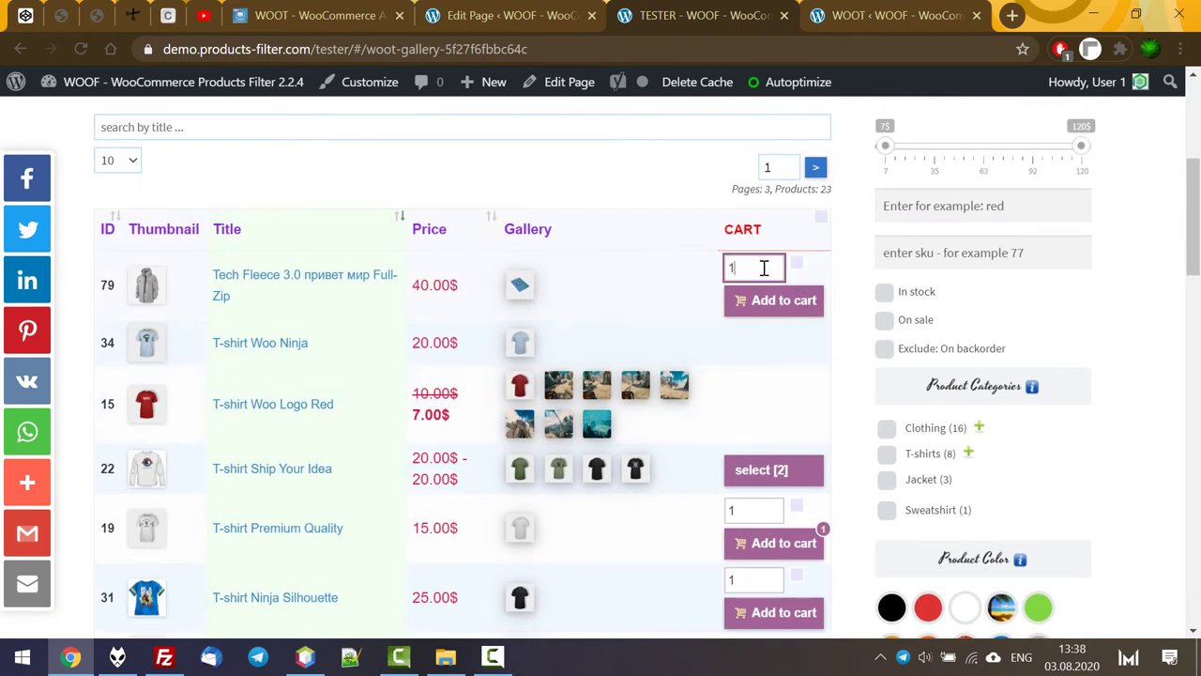
{"action": "scroll", "coordinate": [781, 408], "scroll_direction": "down", "scroll_amount": 2}
{"action": "left_click", "coordinate": [766, 325]}
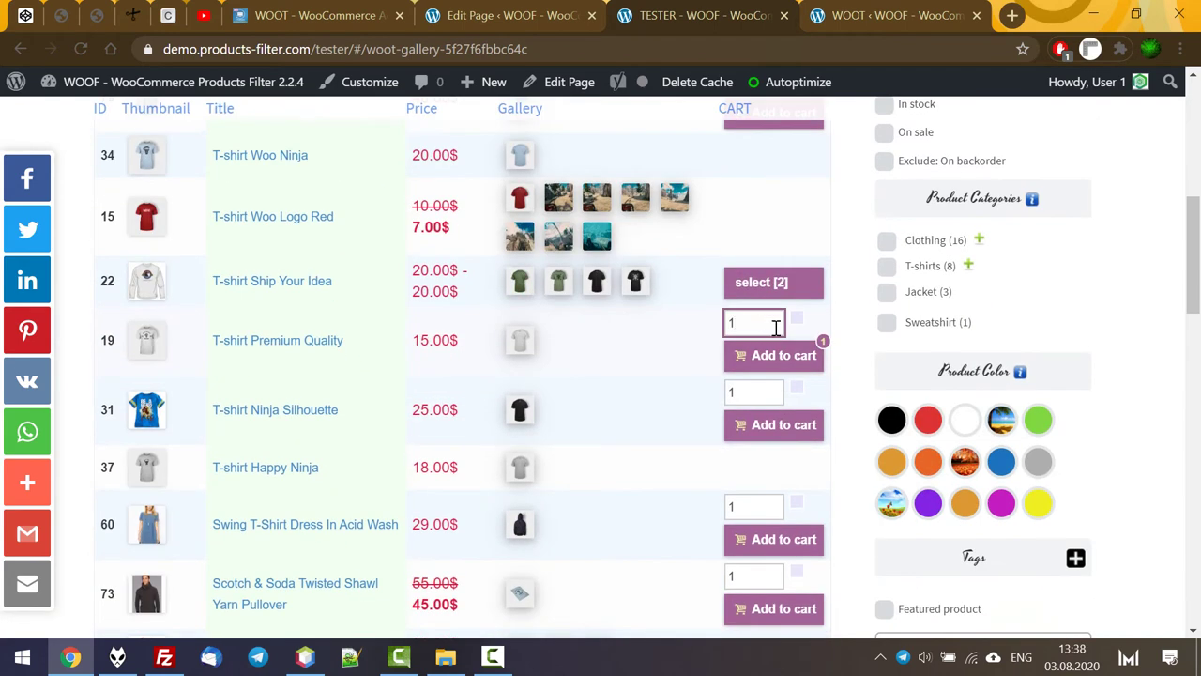
{"action": "left_click", "coordinate": [786, 357]}
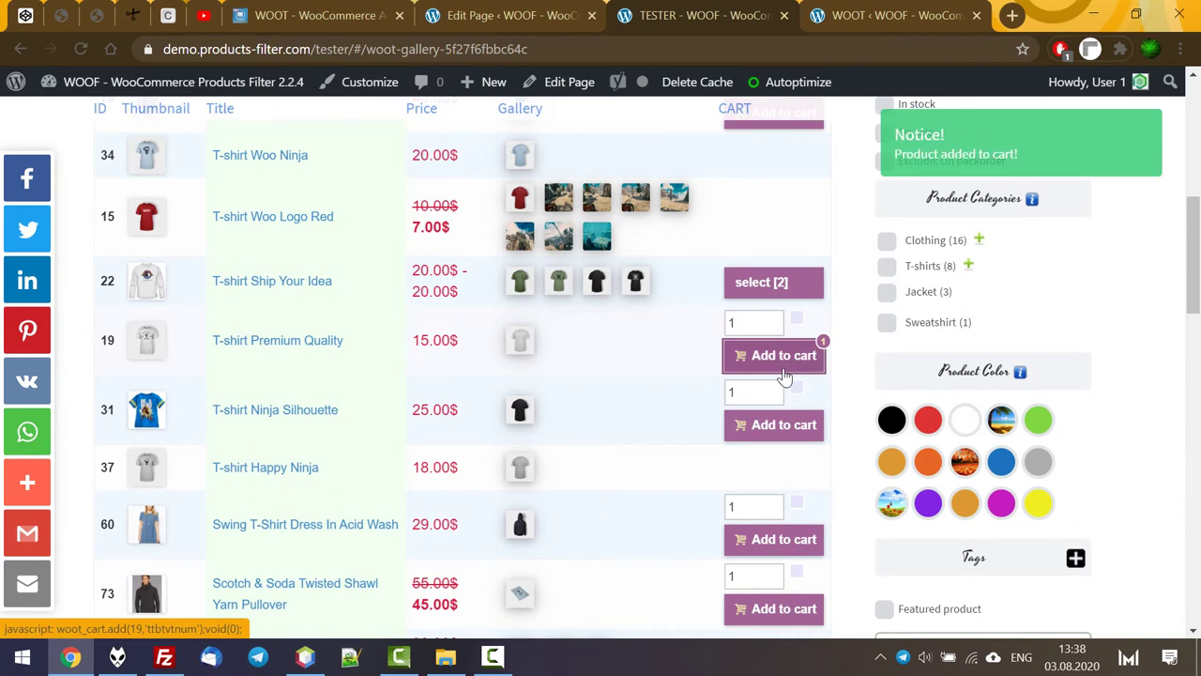
Open the cart from the table, clear all its products and close it
{"action": "left_click", "coordinate": [758, 323]}
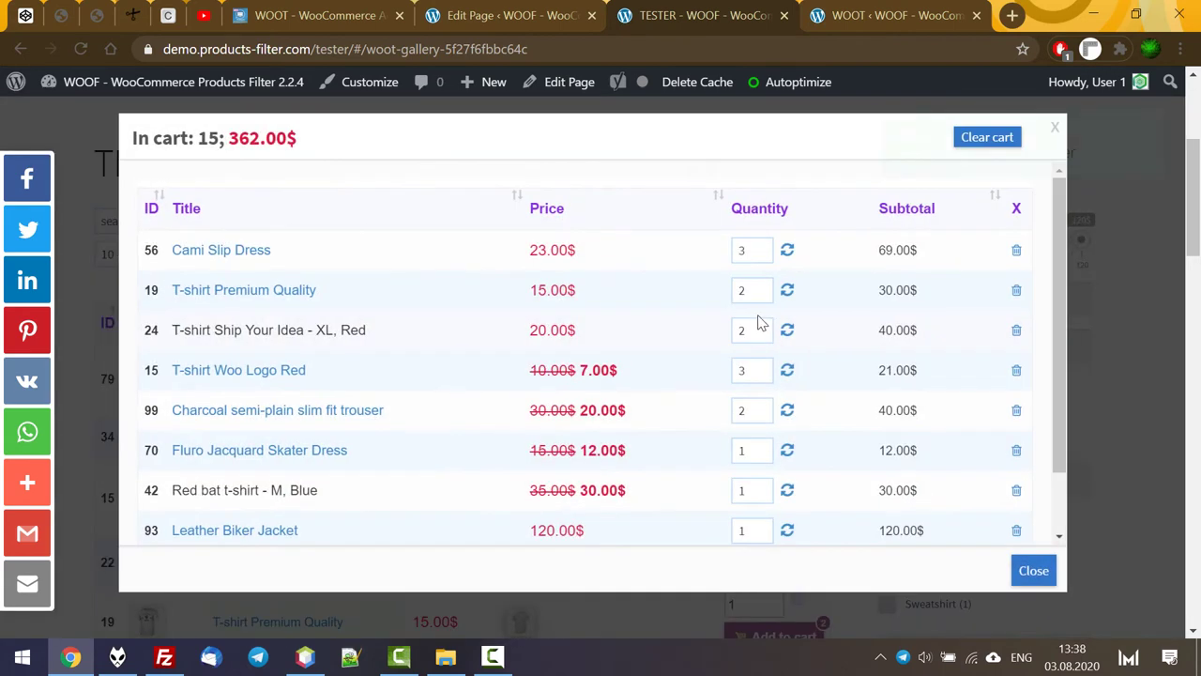
{"action": "left_click", "coordinate": [987, 137]}
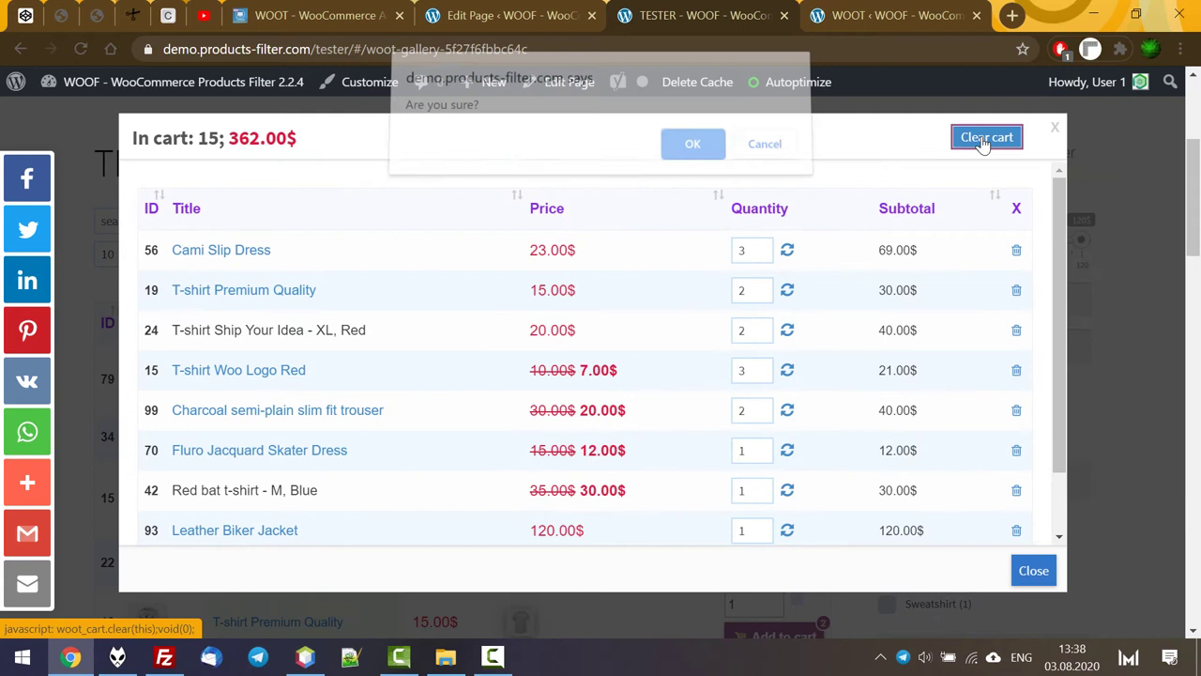
{"action": "left_click", "coordinate": [699, 153]}
{"action": "left_click", "coordinate": [1055, 128]}
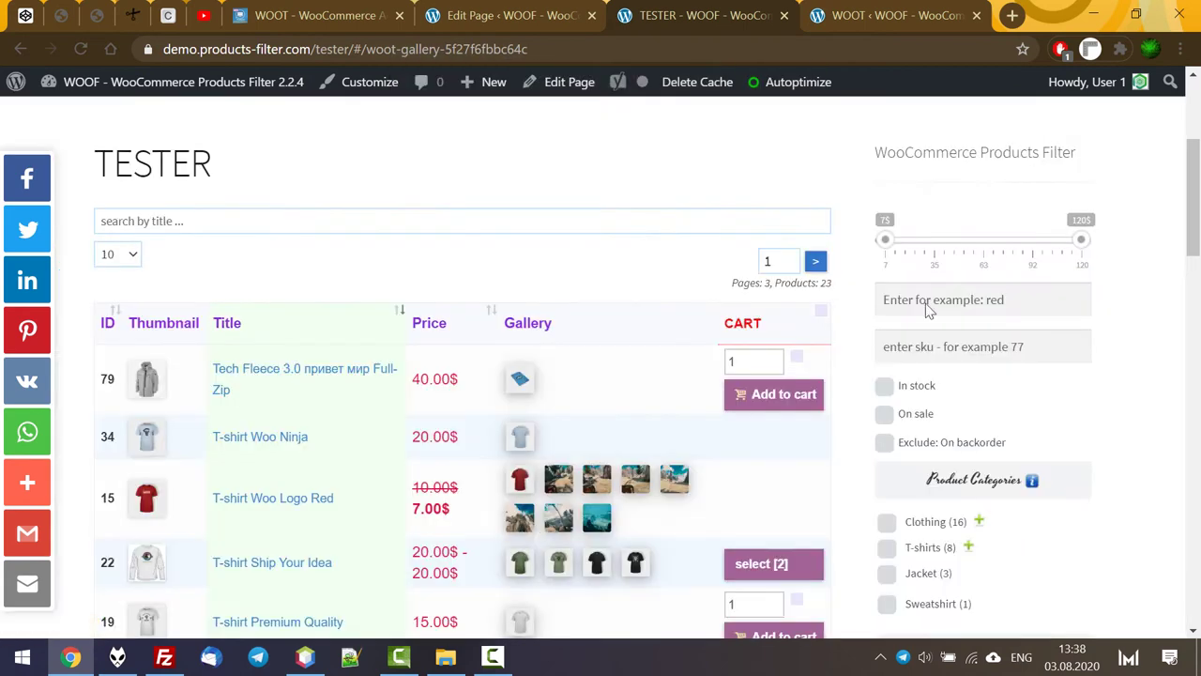
Set the quantity of the Tech Fleece 3.0 Full-Zip to 3 and add it to the cart
{"action": "left_click", "coordinate": [750, 362]}
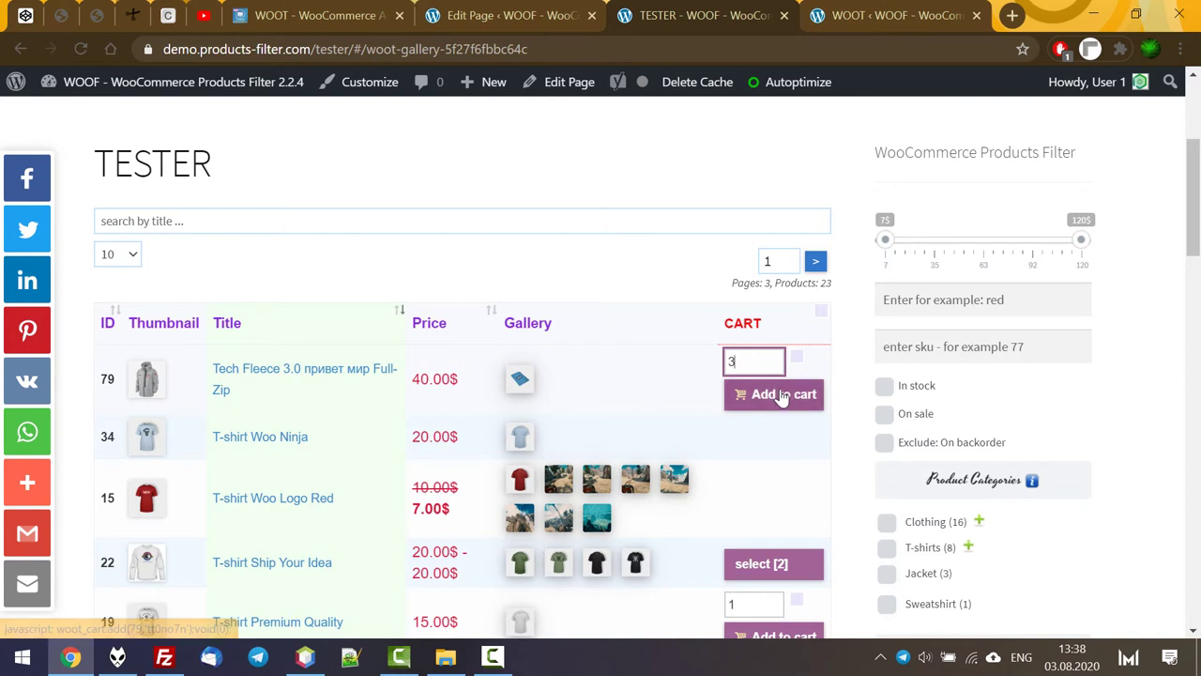
{"action": "type", "text": "3"}
{"action": "left_click", "coordinate": [780, 396]}
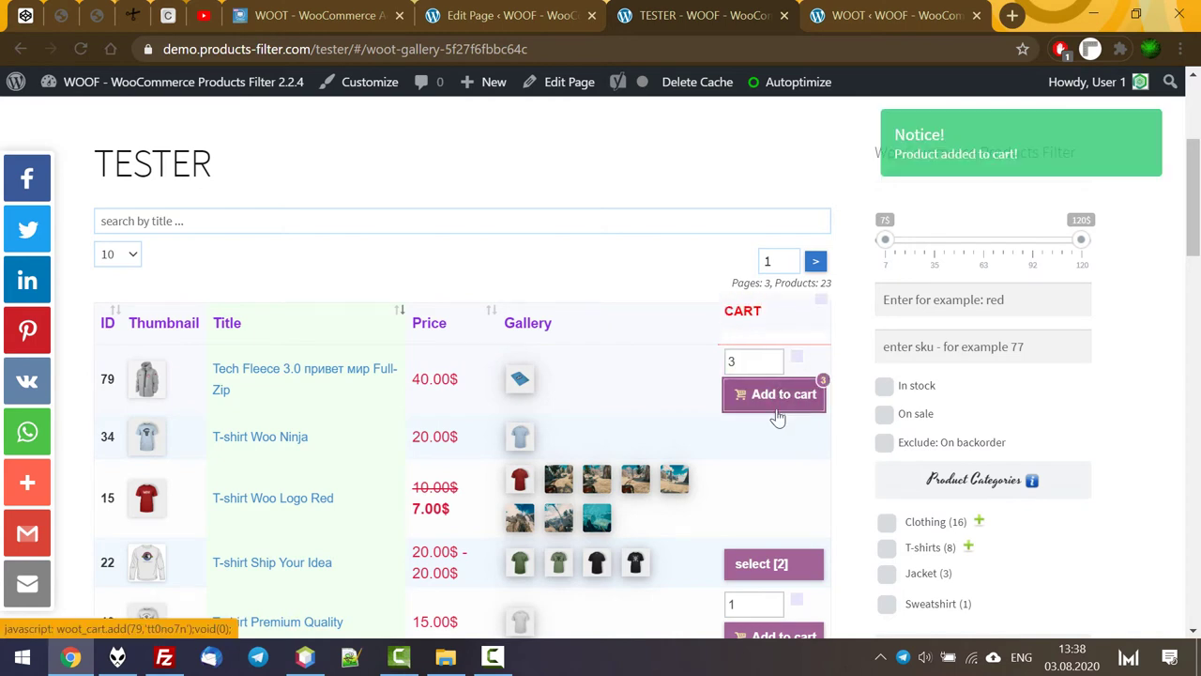
Open the cart and update the Tech Fleece 3.0 quantity to 4
{"action": "left_click", "coordinate": [762, 328]}
{"action": "left_click", "coordinate": [709, 248]}
{"action": "left_click", "coordinate": [731, 250]}
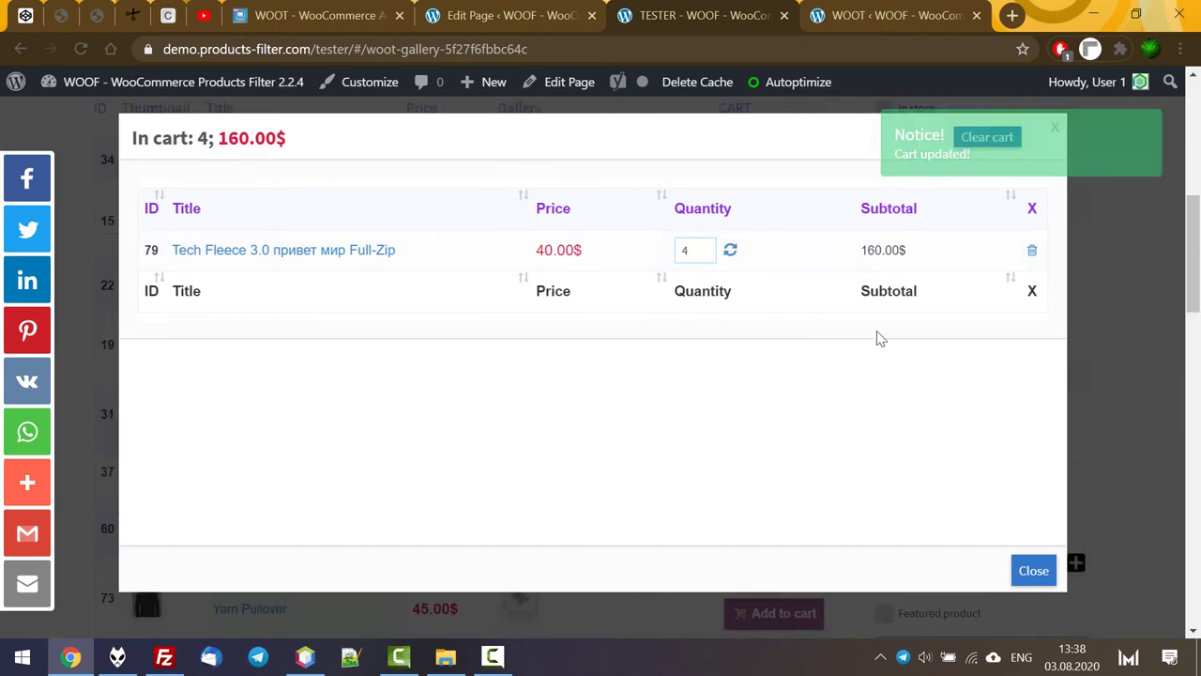
Remove the Tech Fleece 3.0 from the cart and close the cart
{"action": "left_click", "coordinate": [1031, 250]}
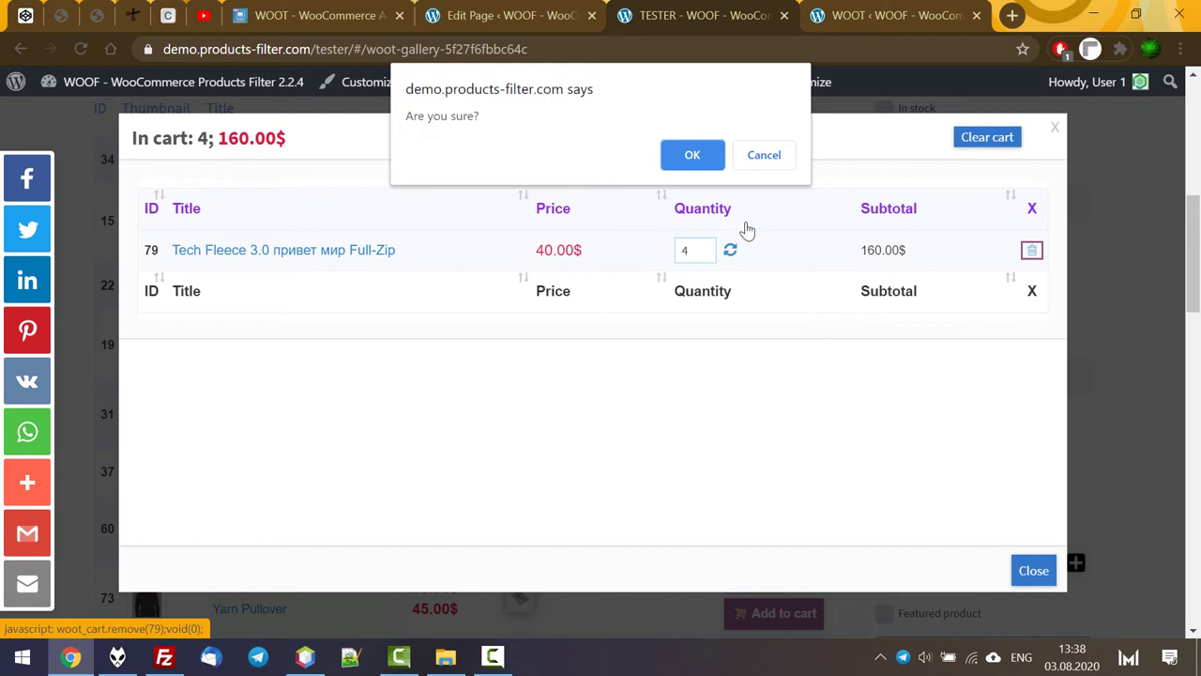
{"action": "left_click", "coordinate": [705, 156]}
{"action": "left_click", "coordinate": [1033, 570]}
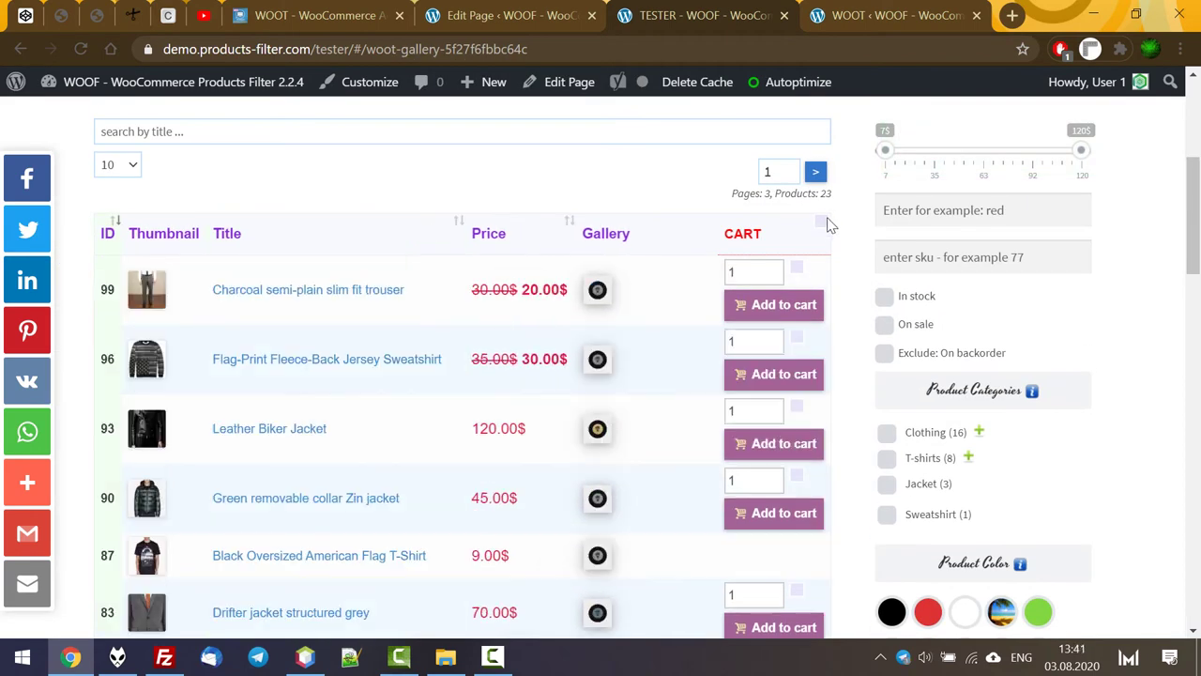
Select all listed products, set the Charcoal trouser quantity to 2 and the Leather Biker Jacket to 3, and add the selection to the cart
{"action": "left_click", "coordinate": [821, 223]}
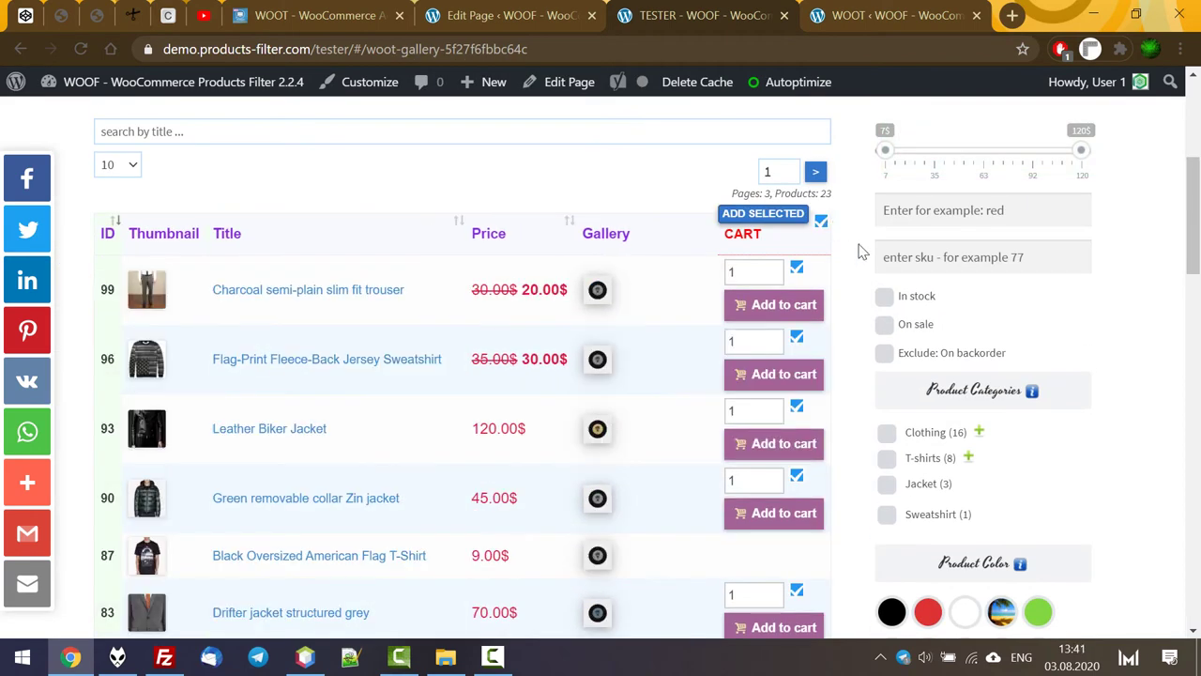
{"action": "left_click", "coordinate": [767, 274]}
{"action": "left_click", "coordinate": [761, 347]}
{"action": "left_click", "coordinate": [766, 410]}
{"action": "key", "text": "BackSpace"}
{"action": "type", "text": "2"}
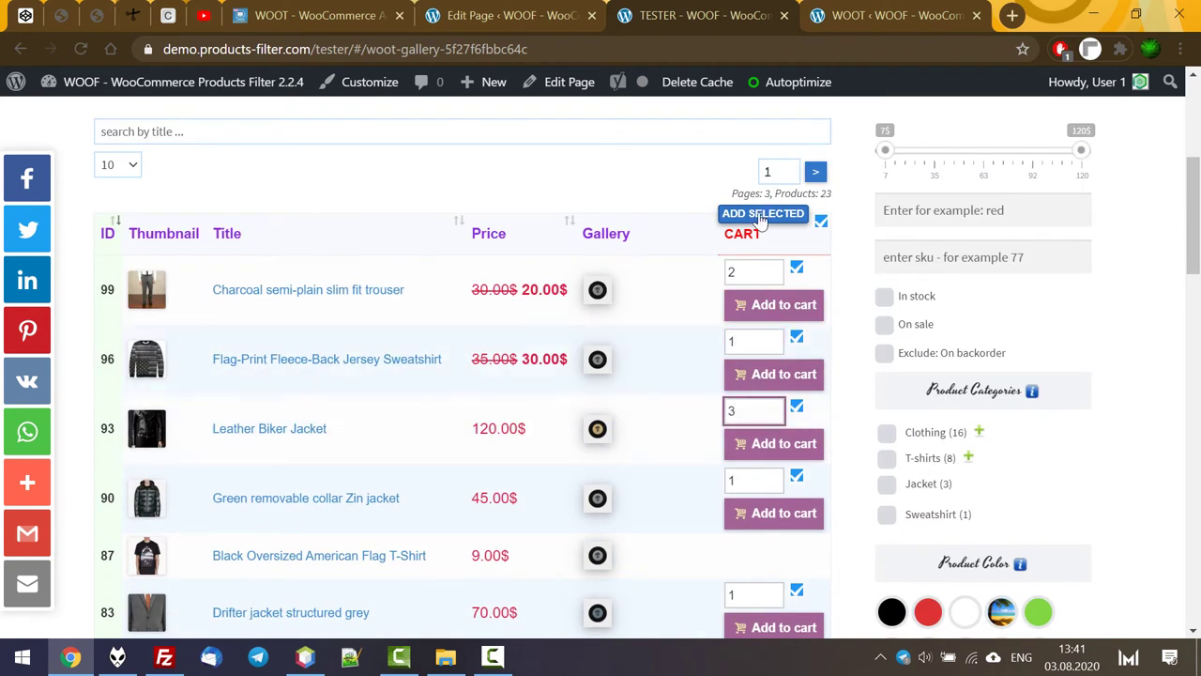
{"action": "left_click", "coordinate": [769, 214]}
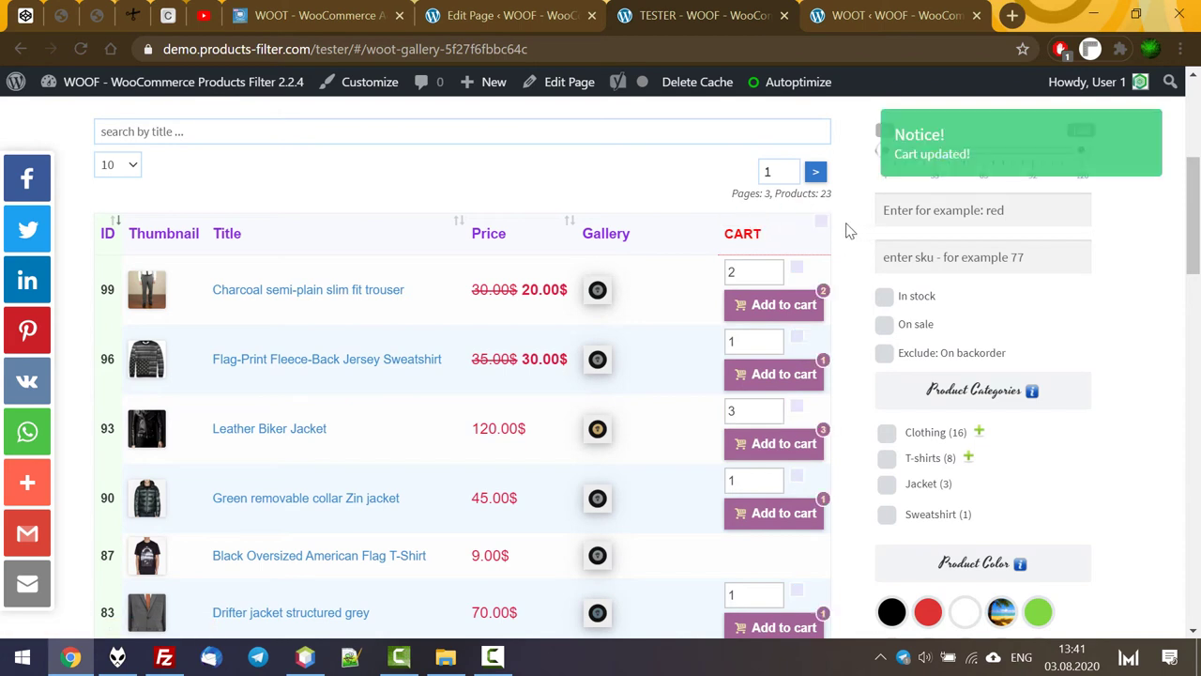
Open the cart, remove the Flag-Print Fleece-Back Jersey Sweatshirt and the Drifter jacket structured grey, and close the cart
{"action": "left_click", "coordinate": [743, 233]}
{"action": "scroll", "coordinate": [760, 321], "scroll_direction": "down", "scroll_amount": 1}
{"action": "scroll", "coordinate": [759, 325], "scroll_direction": "up", "scroll_amount": 1}
{"action": "scroll", "coordinate": [759, 325], "scroll_direction": "down", "scroll_amount": 1}
{"action": "scroll", "coordinate": [759, 319], "scroll_direction": "up", "scroll_amount": 1}
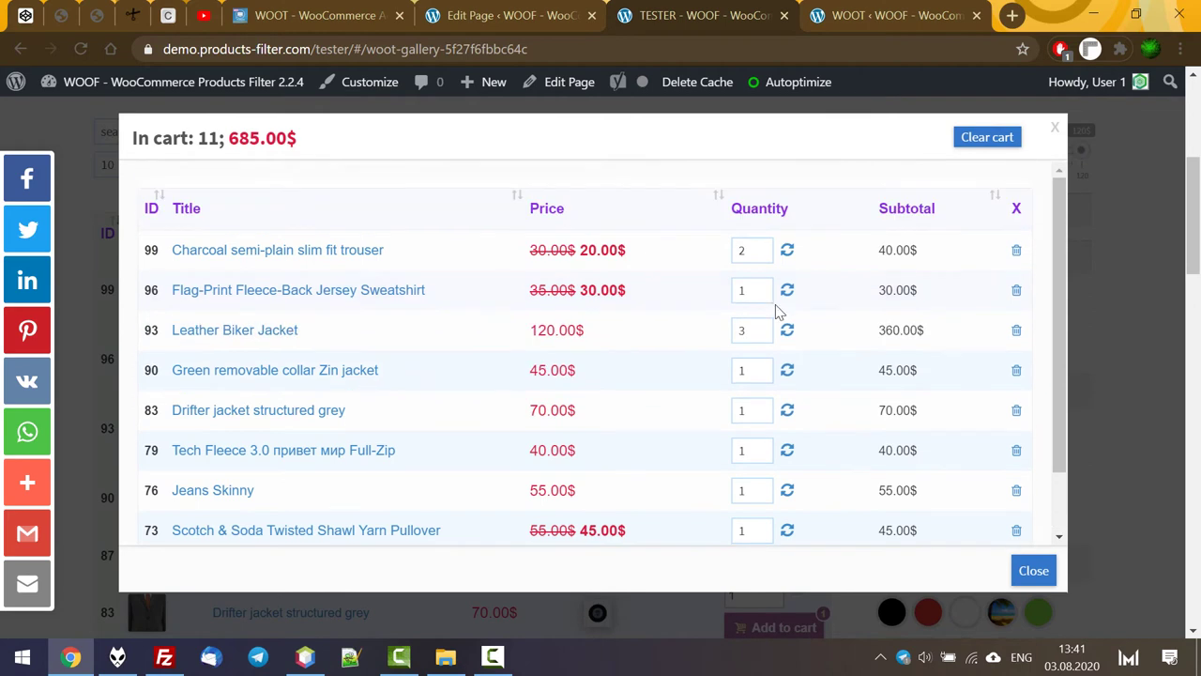
{"action": "left_click", "coordinate": [1018, 292]}
{"action": "left_click", "coordinate": [693, 156]}
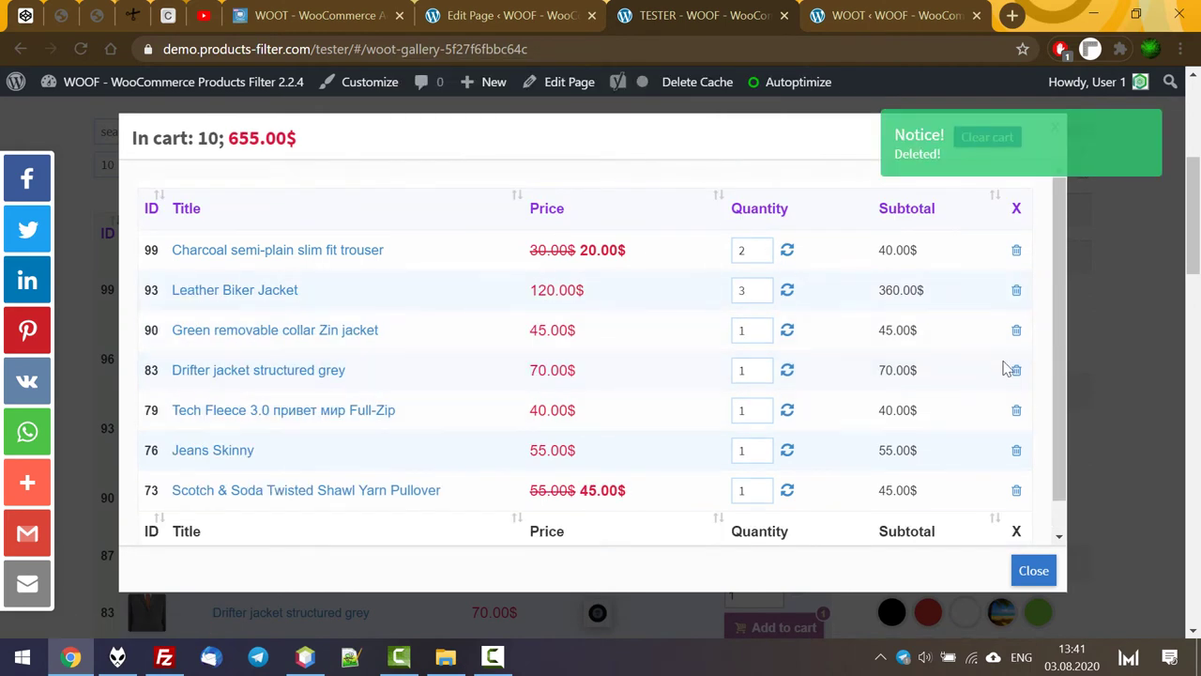
{"action": "left_click", "coordinate": [1016, 369]}
{"action": "left_click", "coordinate": [696, 158]}
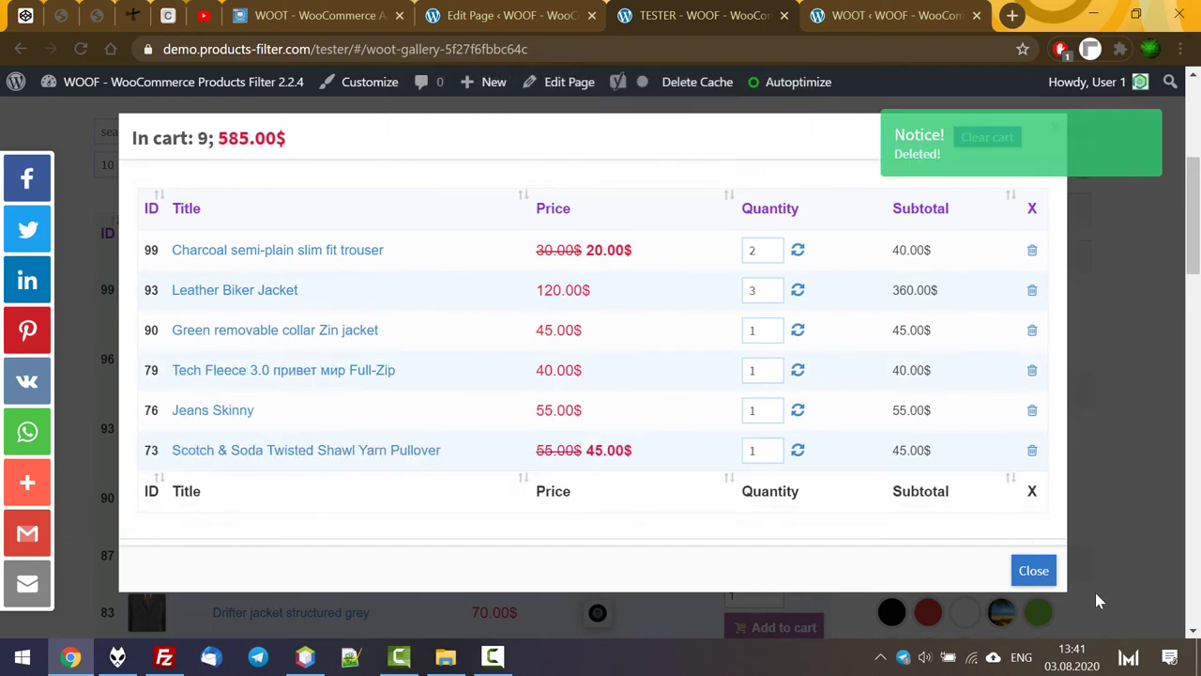
{"action": "left_click", "coordinate": [1033, 569]}
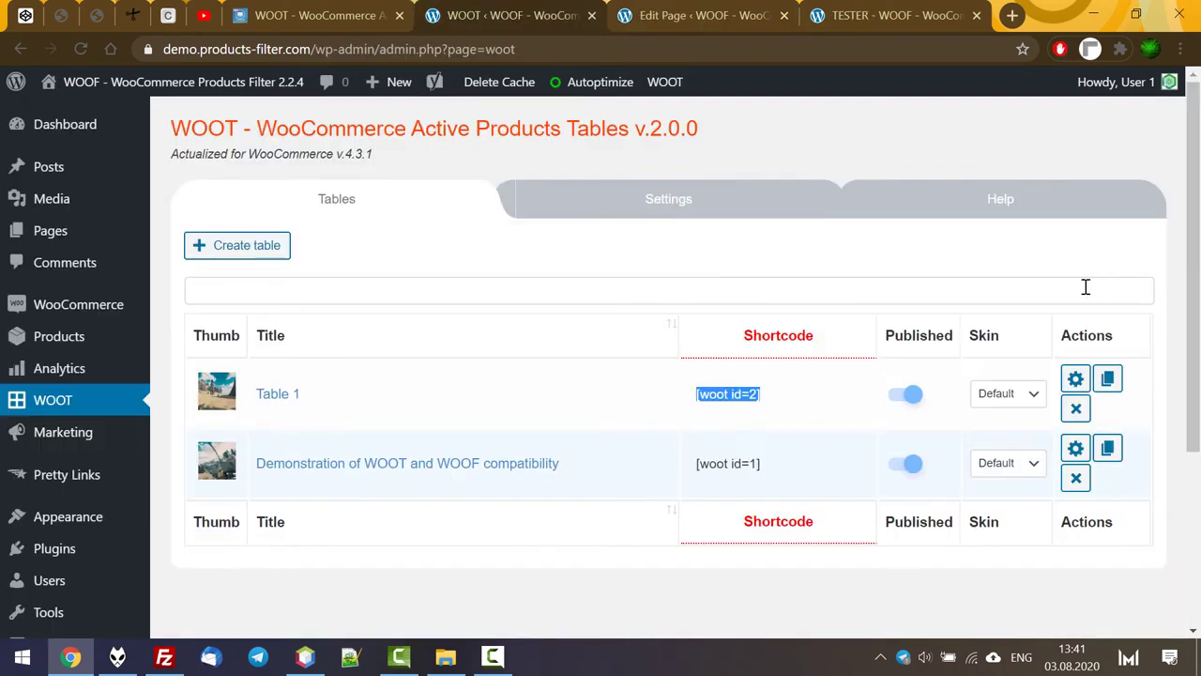
Append an active column to the end of Table 1 in the WOOT admin, using the Product Color field
{"action": "left_click", "coordinate": [1075, 380]}
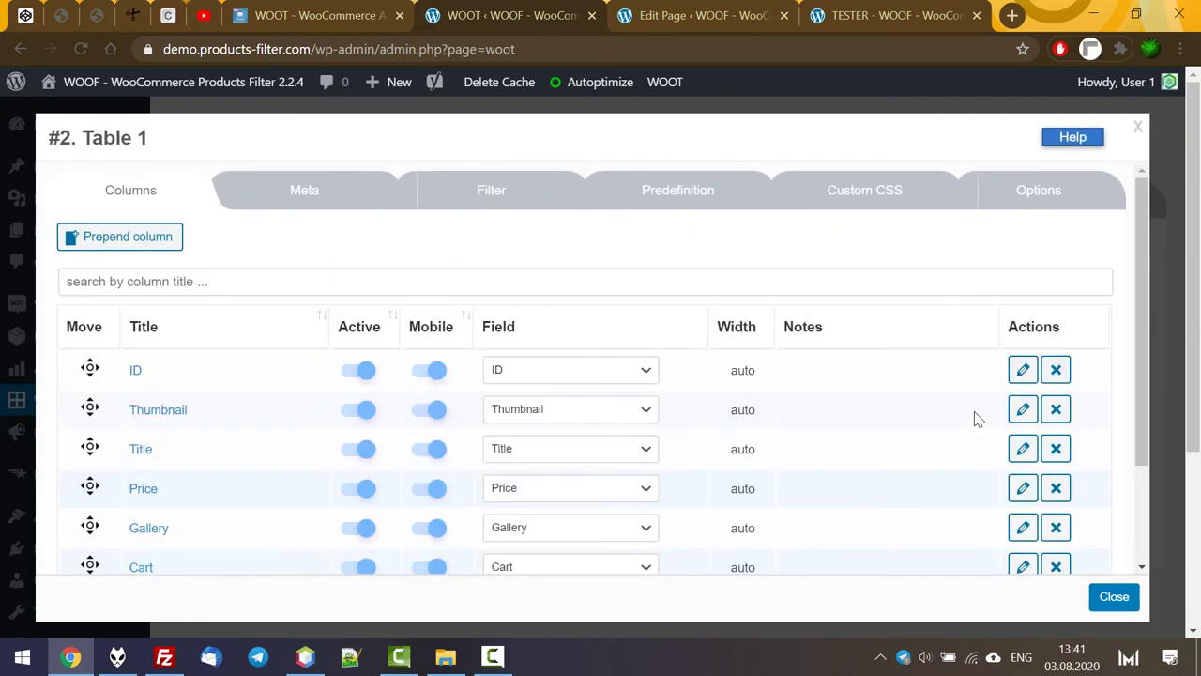
{"action": "scroll", "coordinate": [275, 416], "scroll_direction": "down", "scroll_amount": 3}
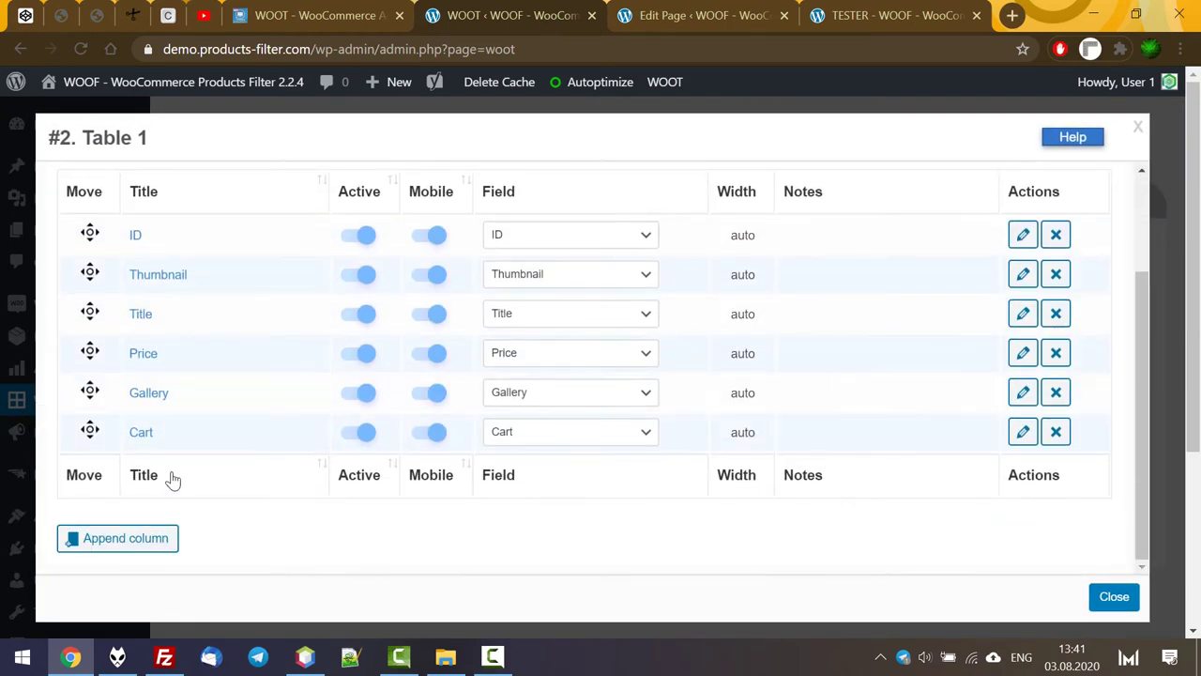
{"action": "left_click", "coordinate": [136, 542]}
{"action": "left_click", "coordinate": [606, 431]}
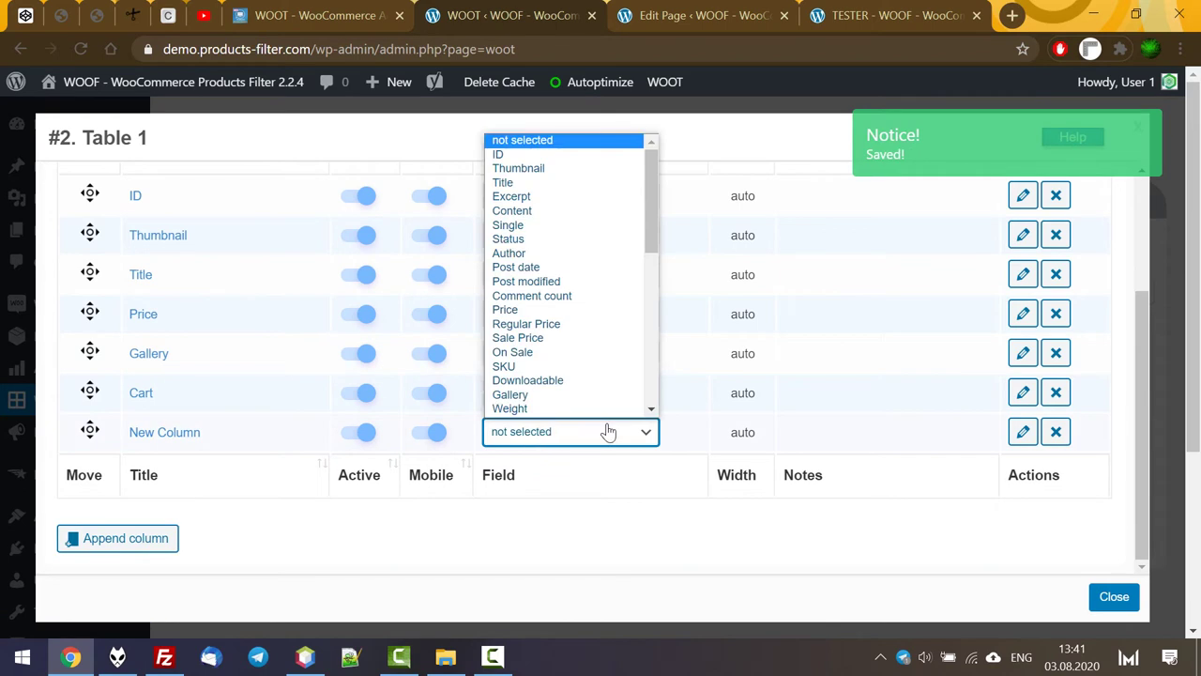
{"action": "left_click_drag", "start_coordinate": [654, 222], "coordinate": [657, 368]}
{"action": "left_click", "coordinate": [561, 312]}
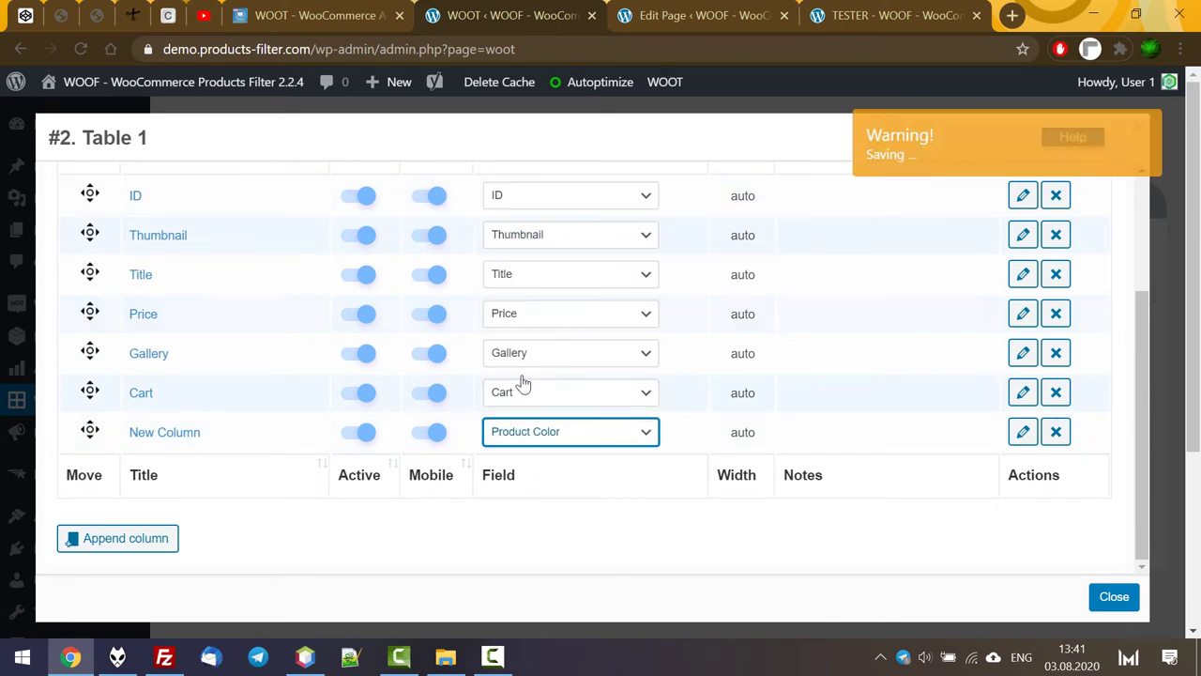
Append another column to Table 1, set its field to Product Size and activate it
{"action": "left_click", "coordinate": [120, 535]}
{"action": "left_click", "coordinate": [627, 436]}
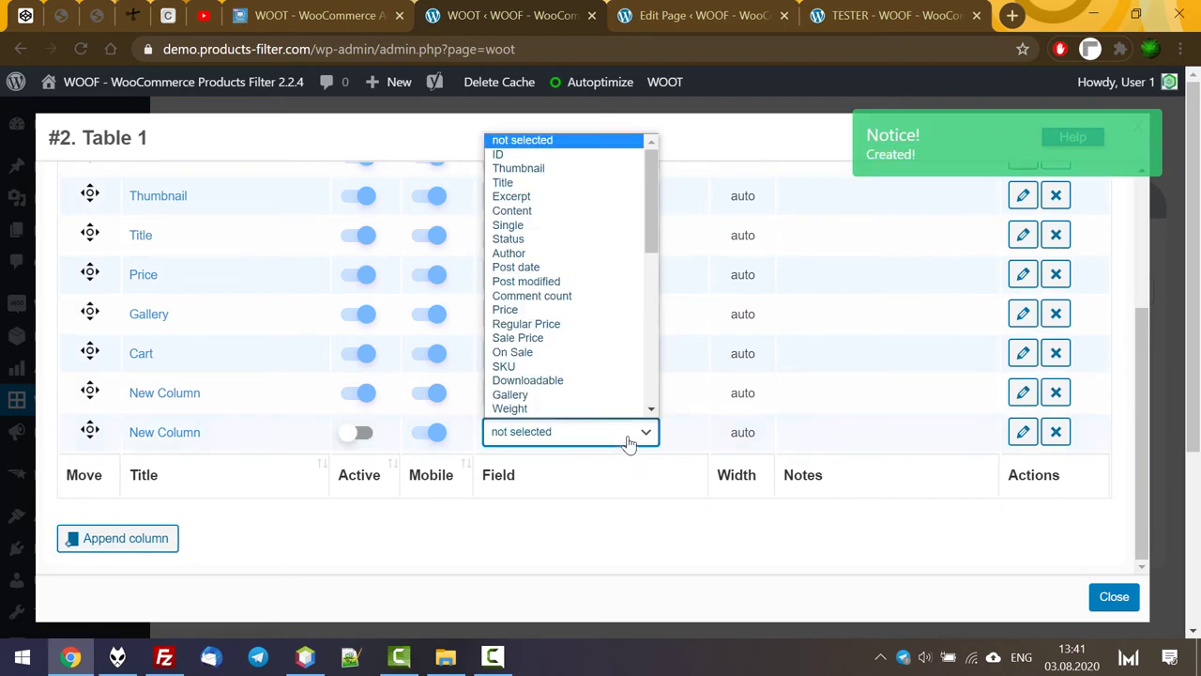
{"action": "left_click_drag", "start_coordinate": [652, 214], "coordinate": [644, 396]}
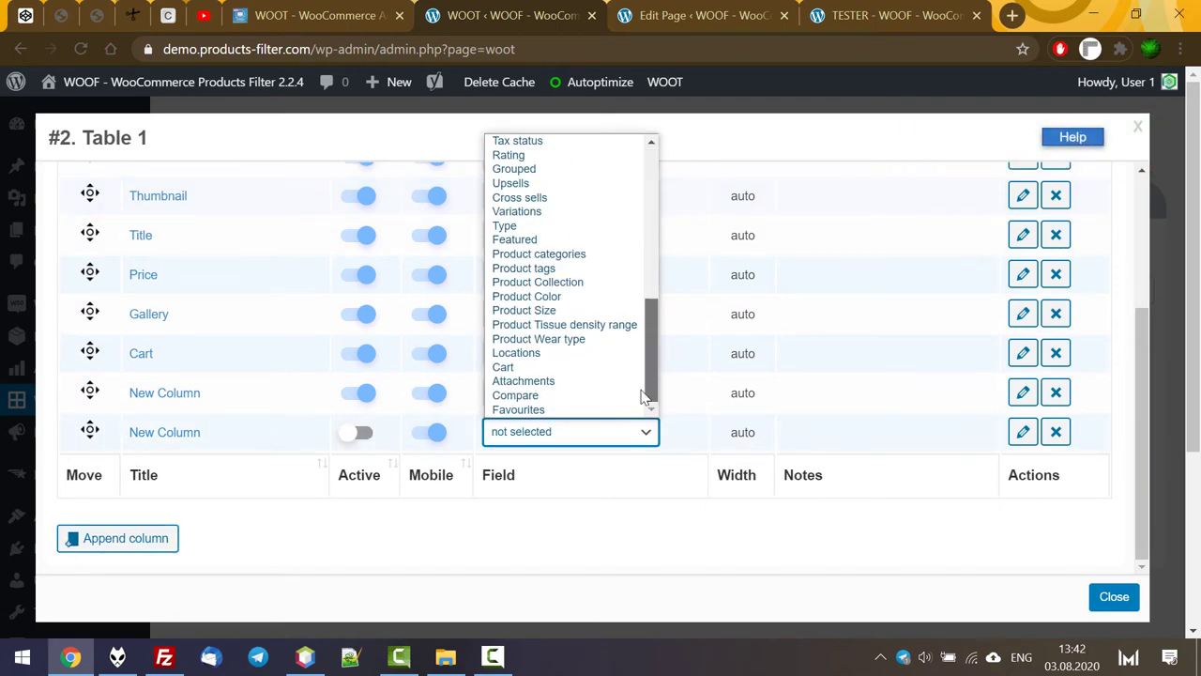
{"action": "left_click", "coordinate": [584, 313]}
{"action": "left_click", "coordinate": [360, 431]}
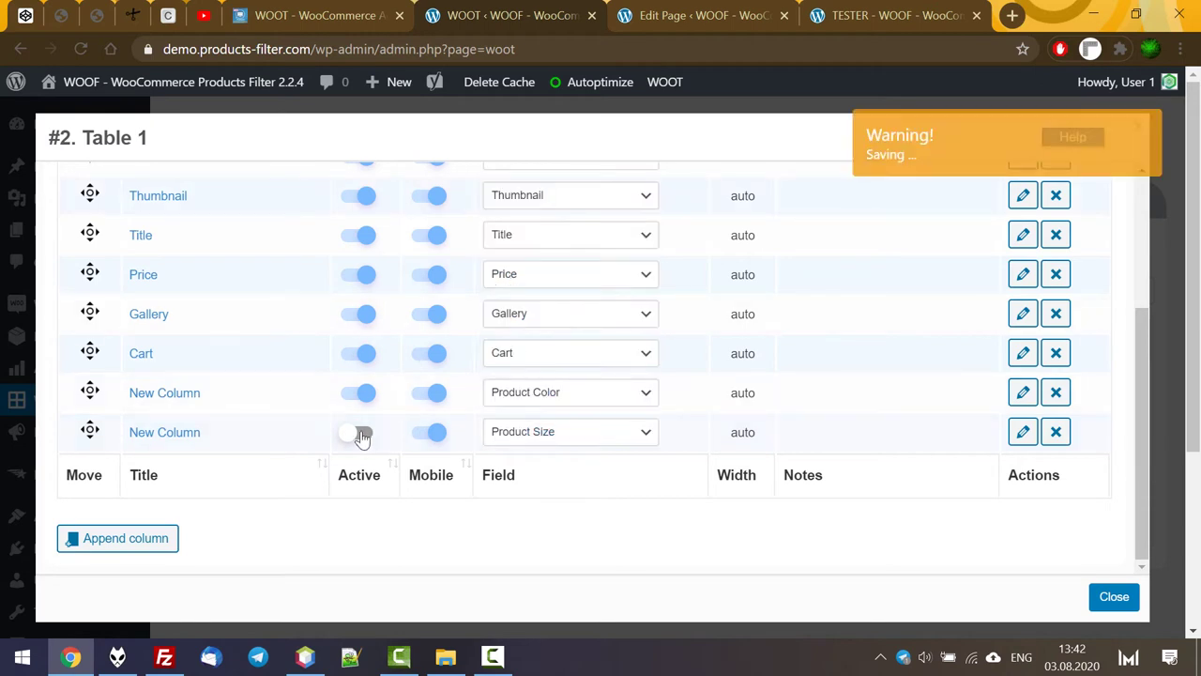
Rename the Product Color column as Color and the Product Size column as Size
{"action": "left_click", "coordinate": [247, 402]}
{"action": "left_click_drag", "start_coordinate": [292, 370], "coordinate": [2, 347]}
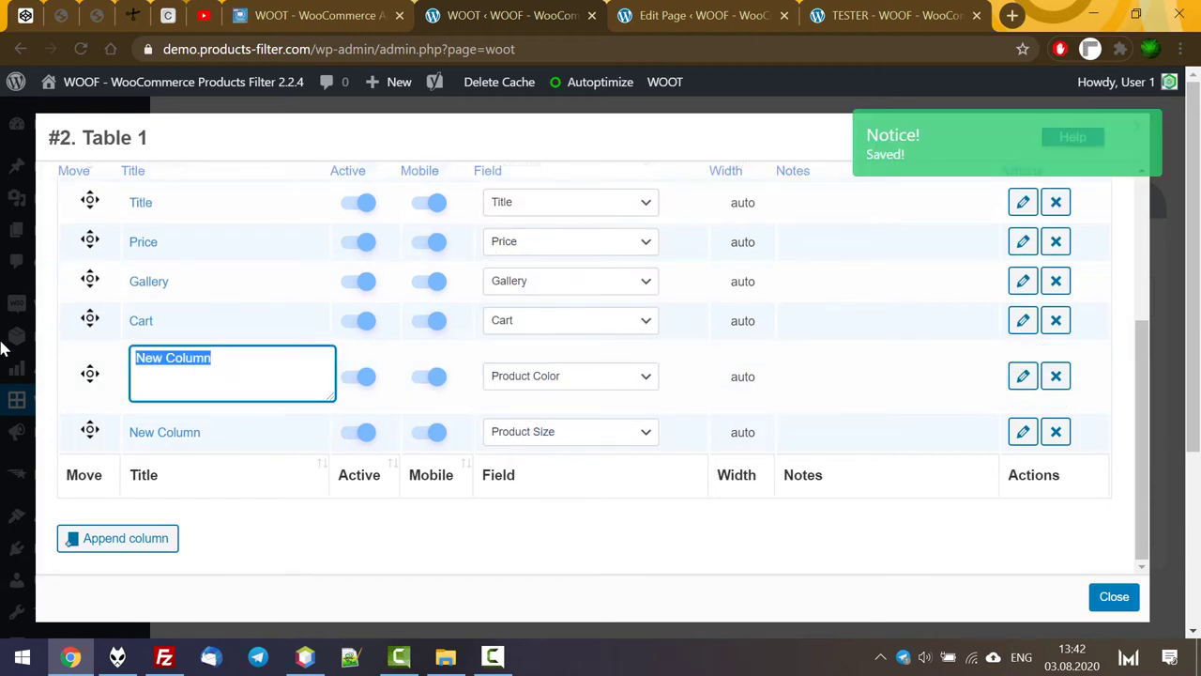
{"action": "type", "text": "Color"}
{"action": "key", "text": "Return"}
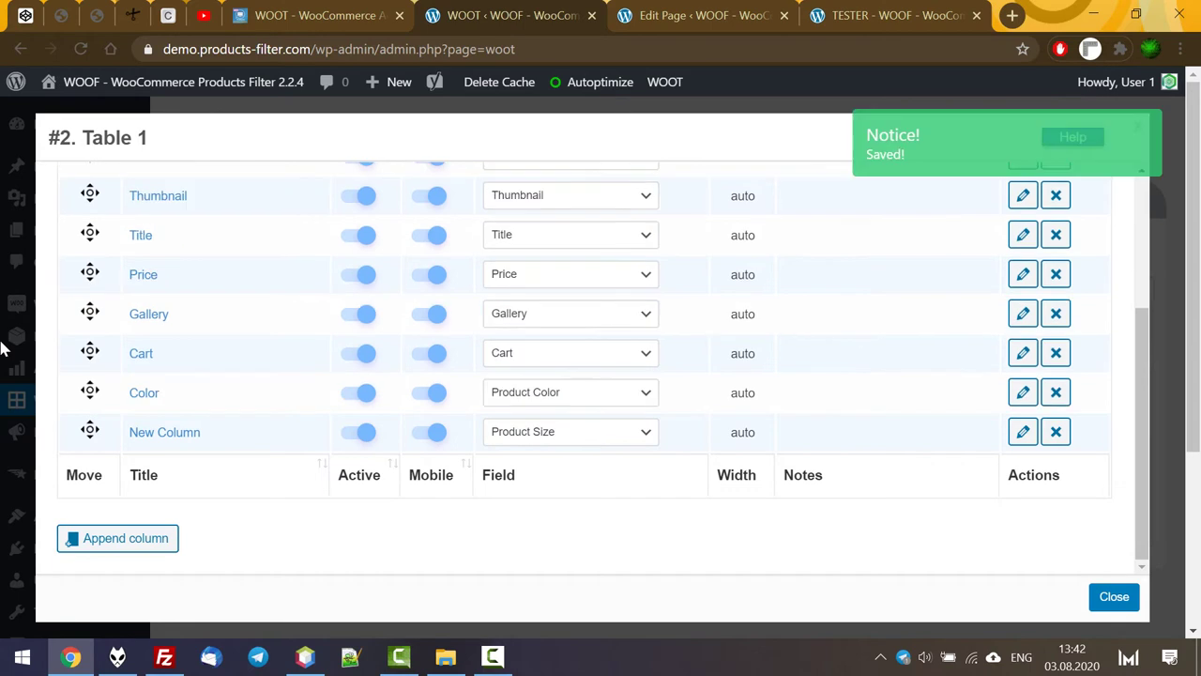
{"action": "left_click", "coordinate": [219, 441]}
{"action": "type", "text": "S"}
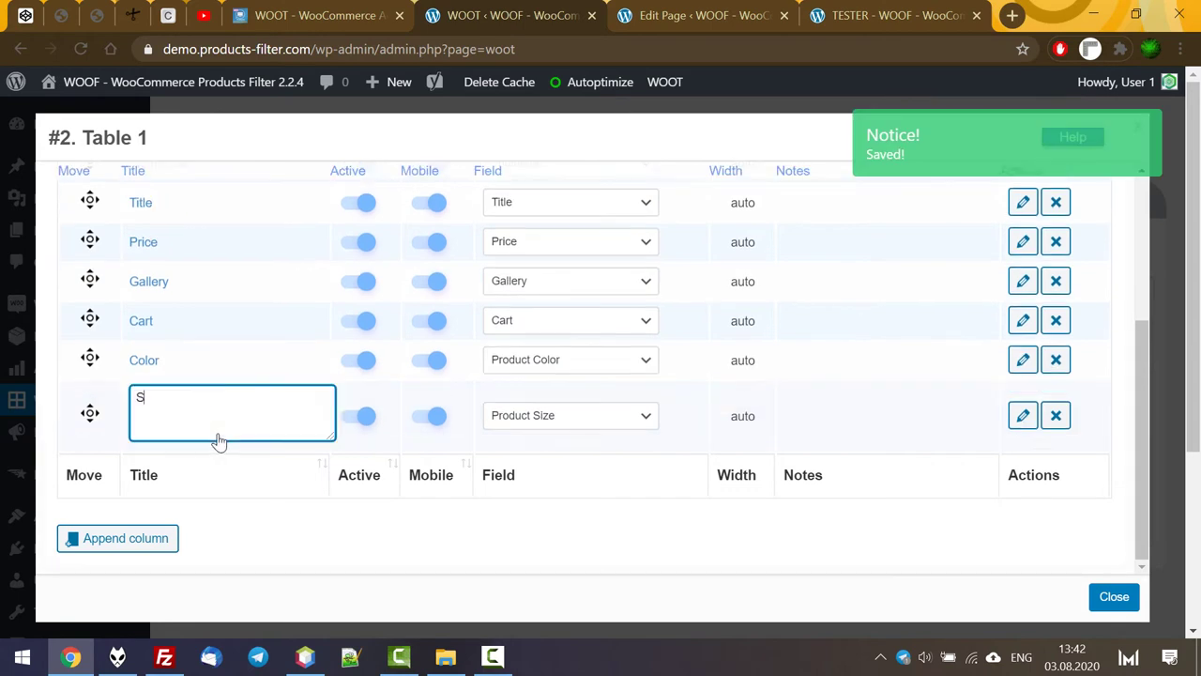
{"action": "type", "text": "ize"}
{"action": "key", "text": "Return"}
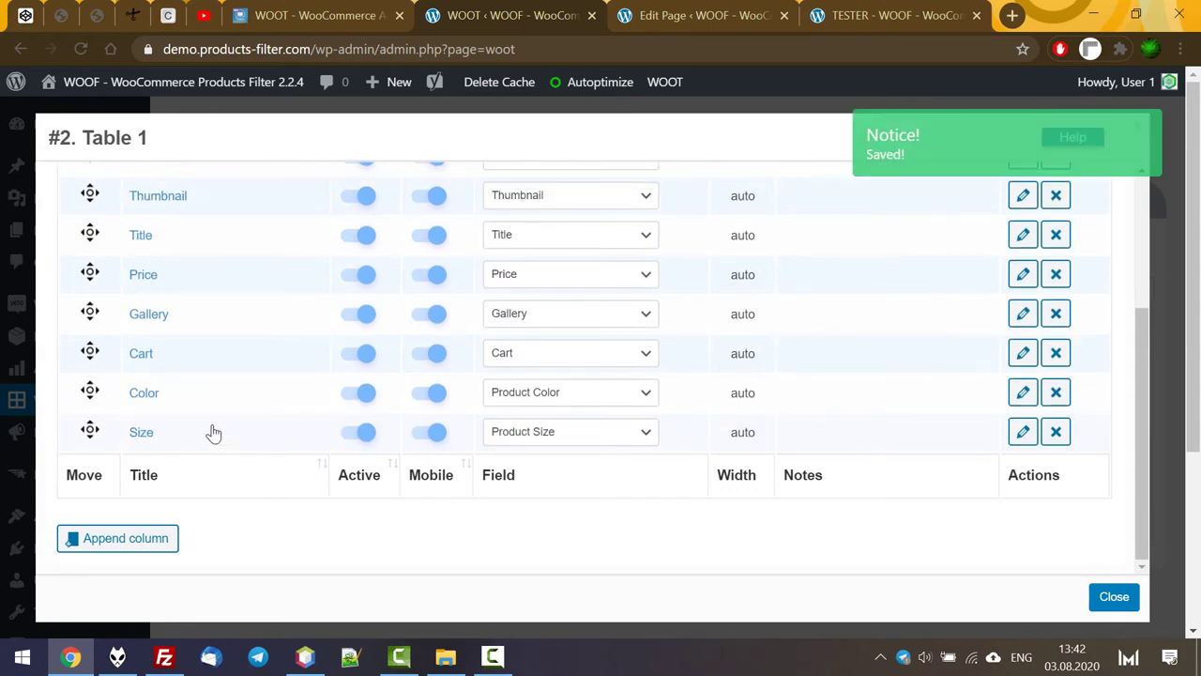
Set the TESTER page's template to Full width and update the page
{"action": "left_click", "coordinate": [887, 11]}
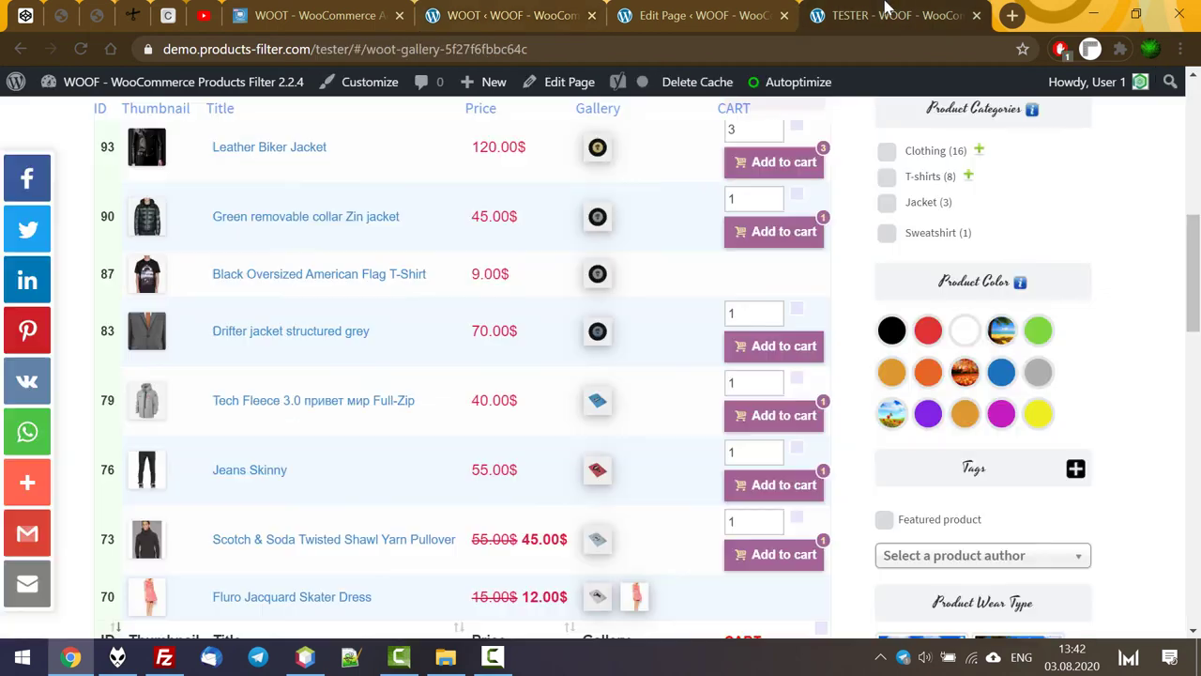
{"action": "left_click", "coordinate": [702, 11]}
{"action": "scroll", "coordinate": [1101, 456], "scroll_direction": "down", "scroll_amount": 3}
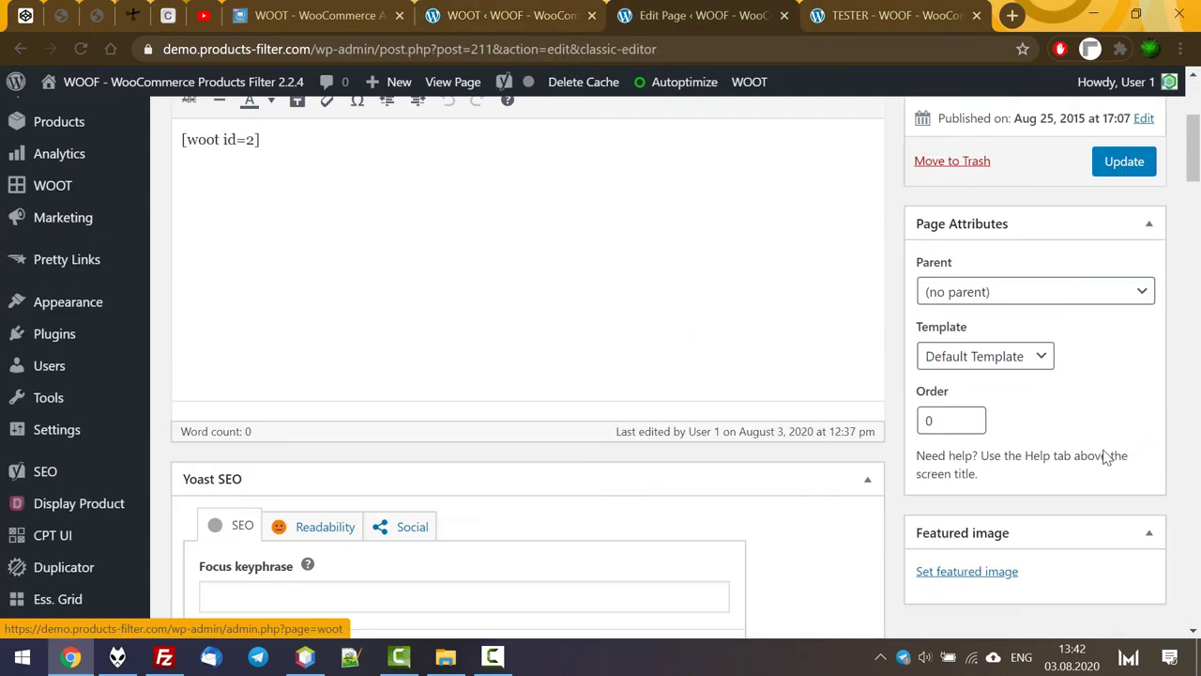
{"action": "left_click", "coordinate": [1006, 357]}
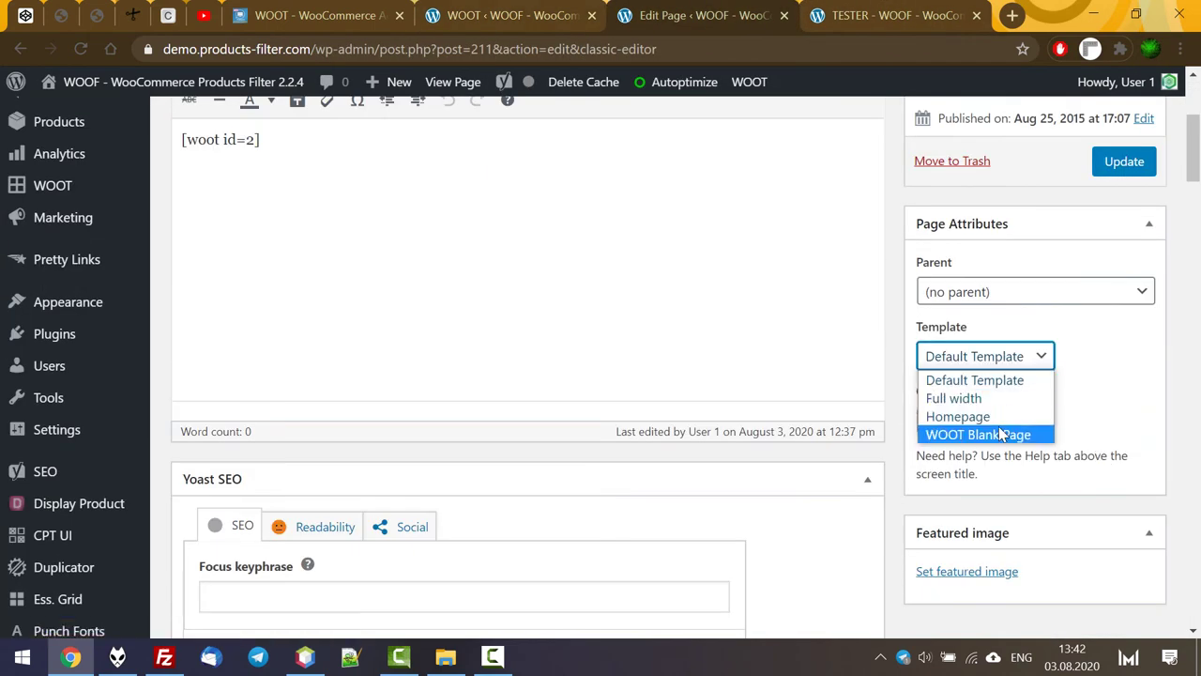
{"action": "left_click", "coordinate": [979, 398]}
{"action": "left_click", "coordinate": [1122, 163]}
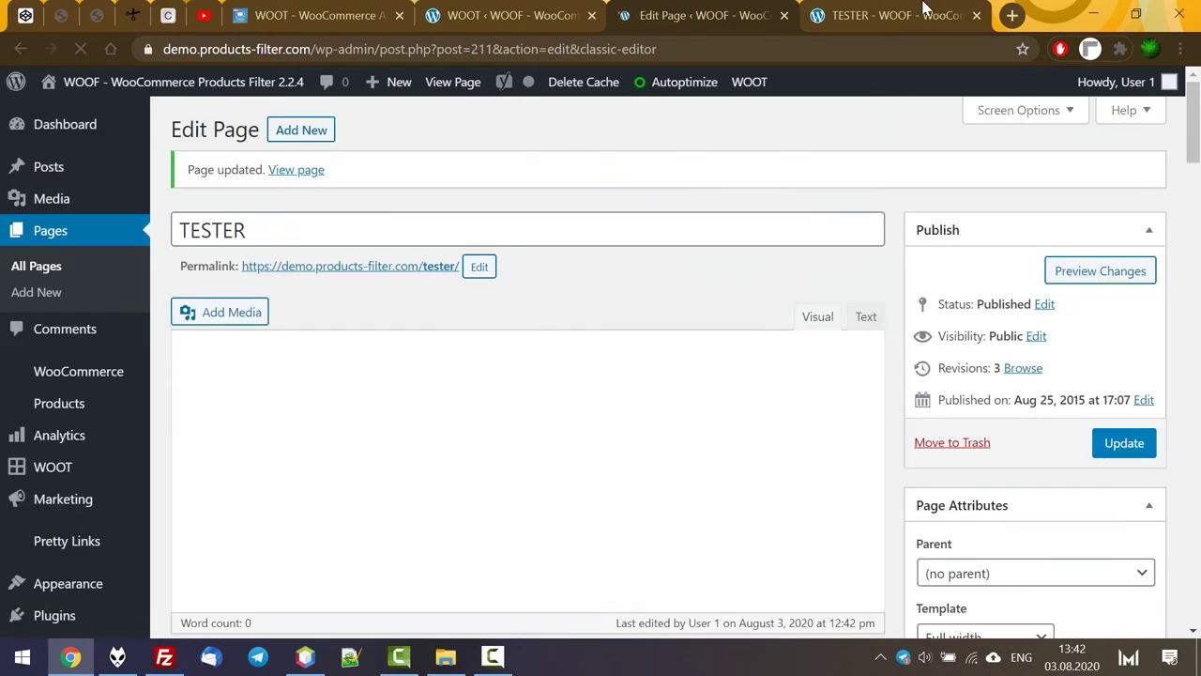
Switch to the TESTER page and reload it to view Table 1 at full width with its Color and Size columns
{"action": "left_click", "coordinate": [914, 15]}
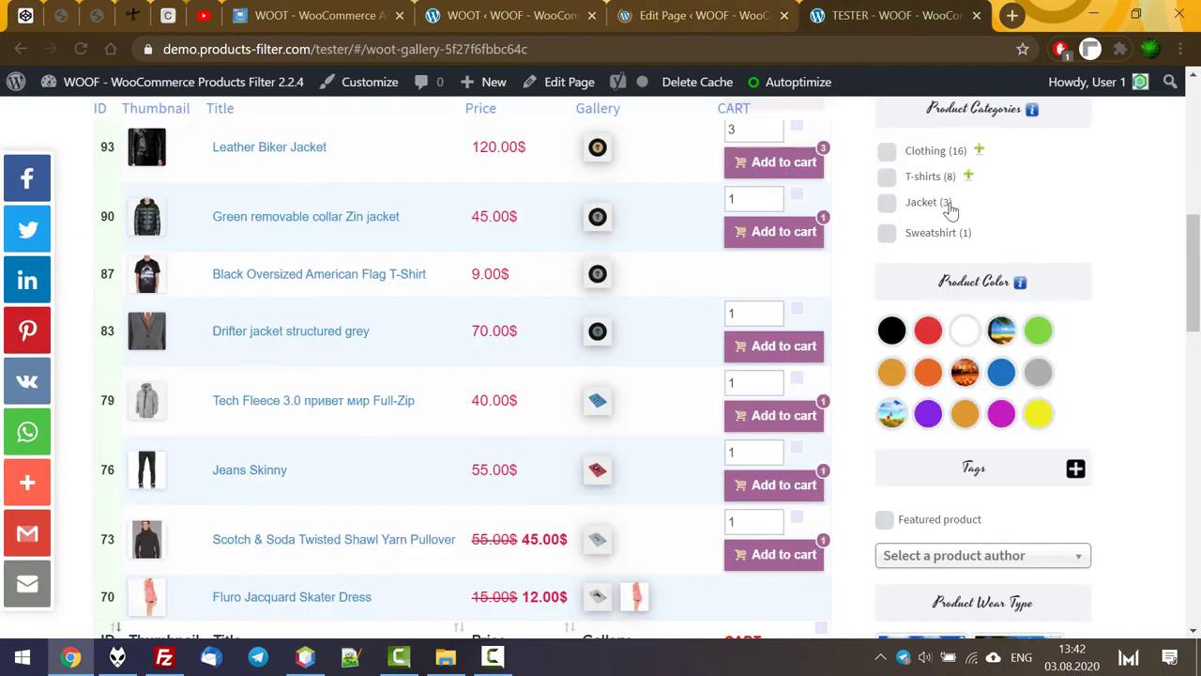
{"action": "key", "text": "F5"}
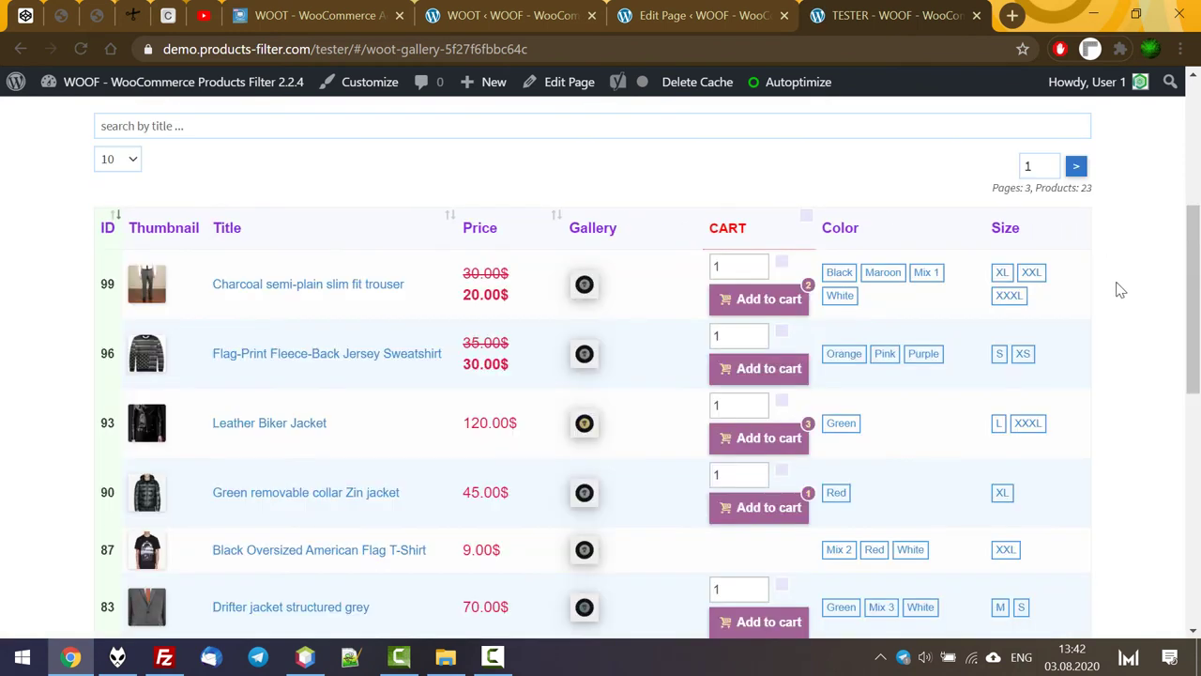
{"action": "scroll", "coordinate": [1116, 289], "scroll_direction": "down", "scroll_amount": 1}
Move the Cart column below Size at the end of Table 1's column list and reload the TESTER page
{"action": "left_click", "coordinate": [553, 15]}
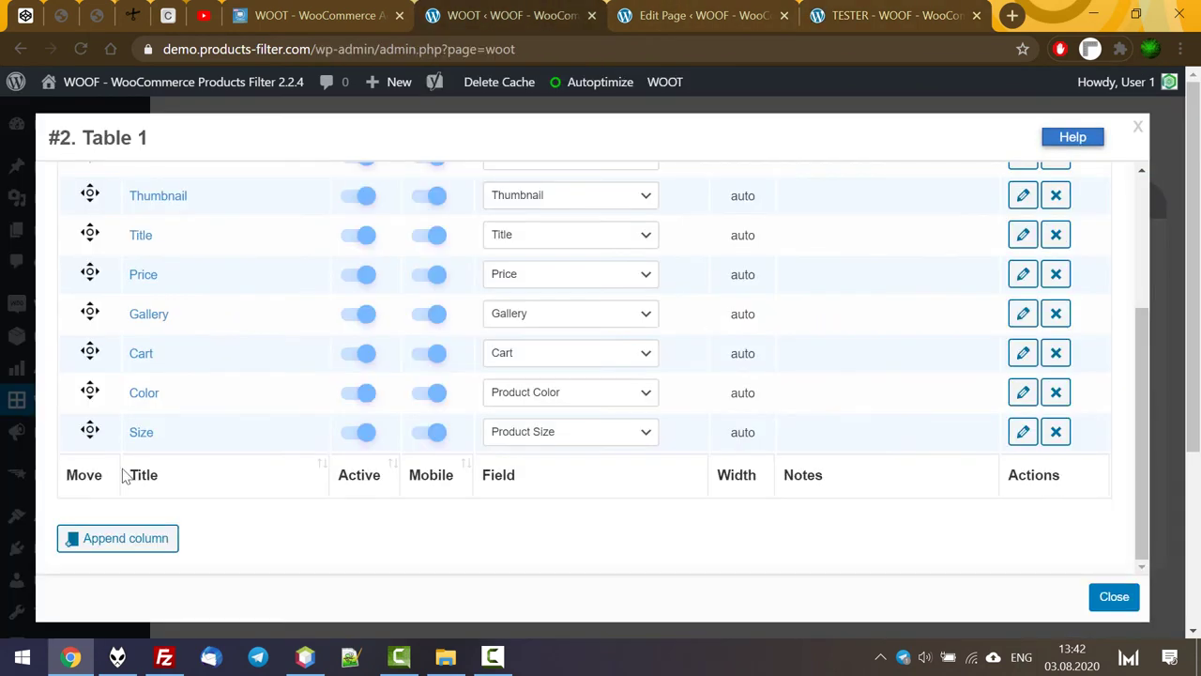
{"action": "left_click_drag", "start_coordinate": [89, 353], "coordinate": [106, 454]}
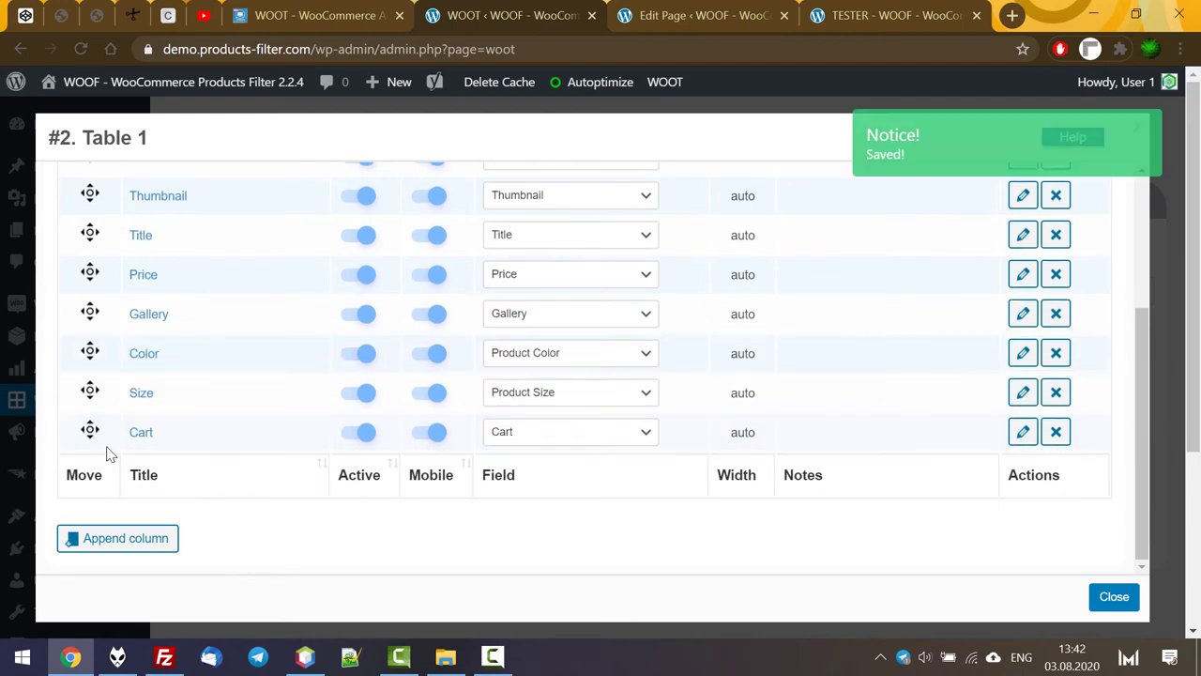
{"action": "left_click", "coordinate": [877, 15]}
{"action": "key", "text": "F5"}
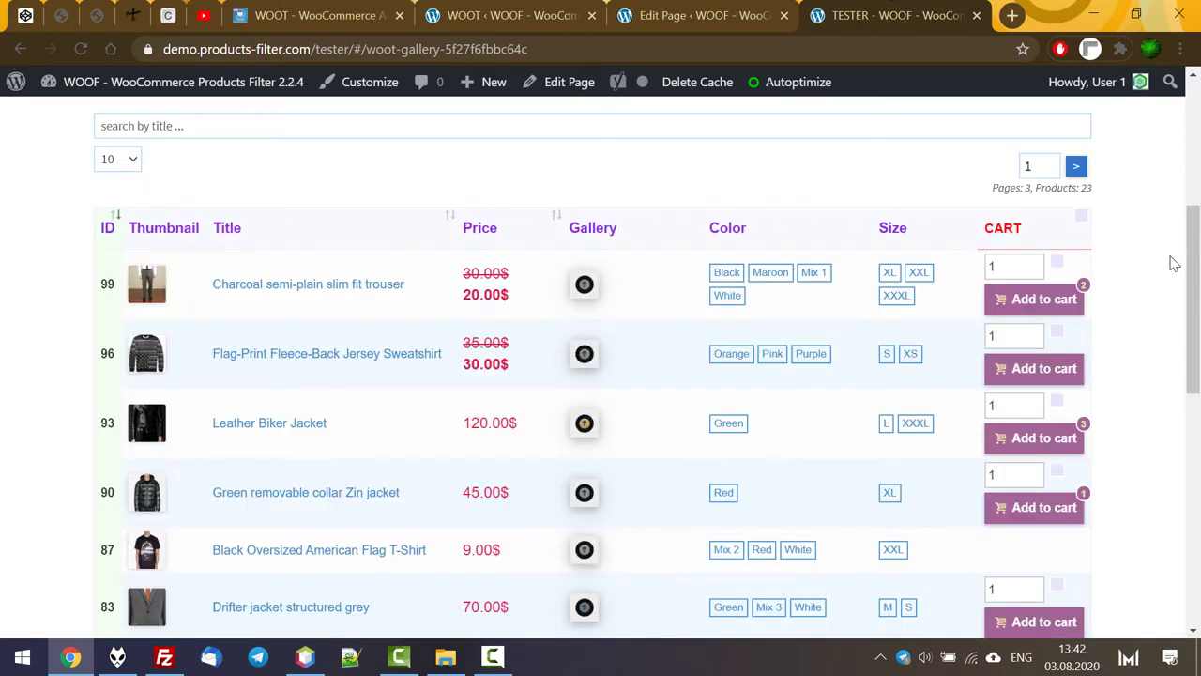
Sort the products table on the TESTER page by ID in ascending order
{"action": "scroll", "coordinate": [1170, 264], "scroll_direction": "down", "scroll_amount": 7}
{"action": "scroll", "coordinate": [1171, 263], "scroll_direction": "up", "scroll_amount": 6}
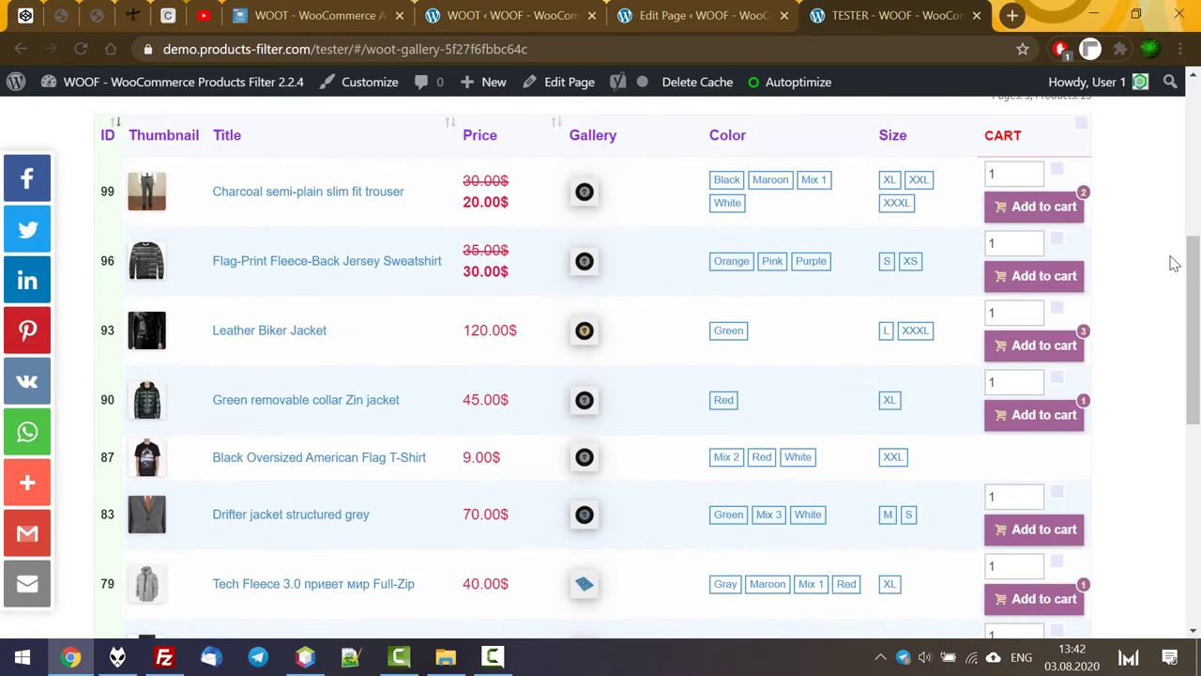
{"action": "scroll", "coordinate": [482, 366], "scroll_direction": "up", "scroll_amount": 3}
{"action": "left_click", "coordinate": [109, 415]}
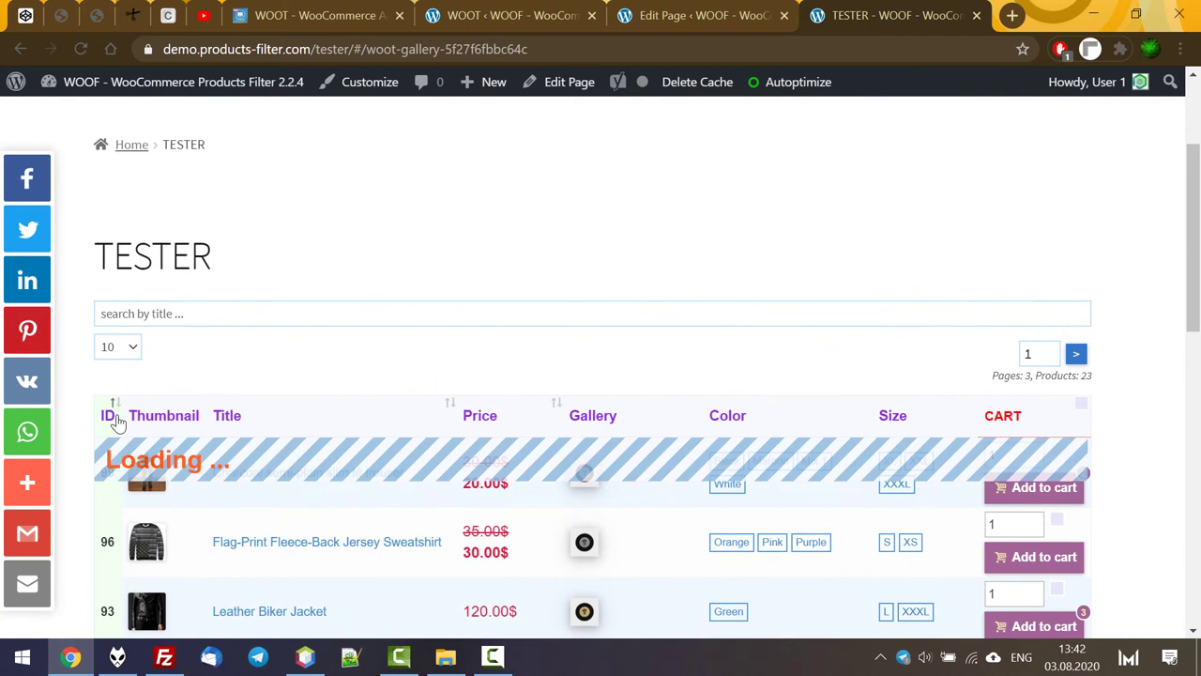
Search the products table by title for "red", look through the matches and clear the search text
{"action": "left_click", "coordinate": [453, 318]}
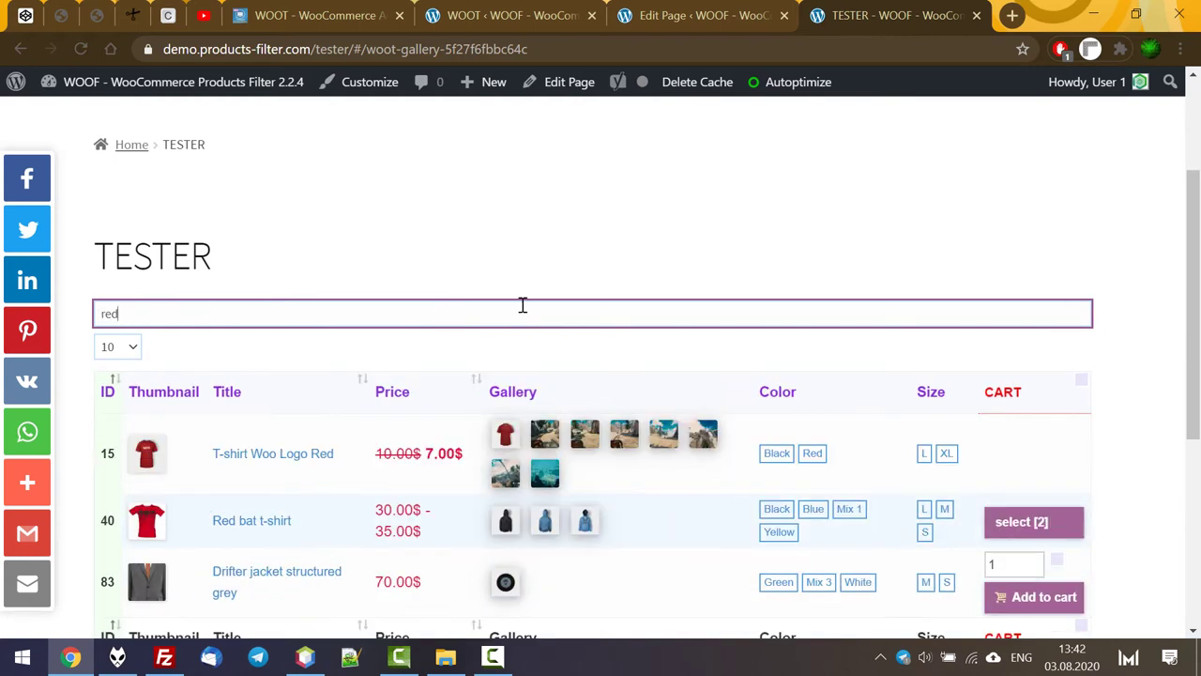
{"action": "scroll", "coordinate": [563, 310], "scroll_direction": "down", "scroll_amount": 3}
{"action": "scroll", "coordinate": [691, 269], "scroll_direction": "up", "scroll_amount": 2}
{"action": "key", "text": "BackSpace"}
{"action": "key", "text": "BackSpace"}
{"action": "key", "text": "BackSpace"}
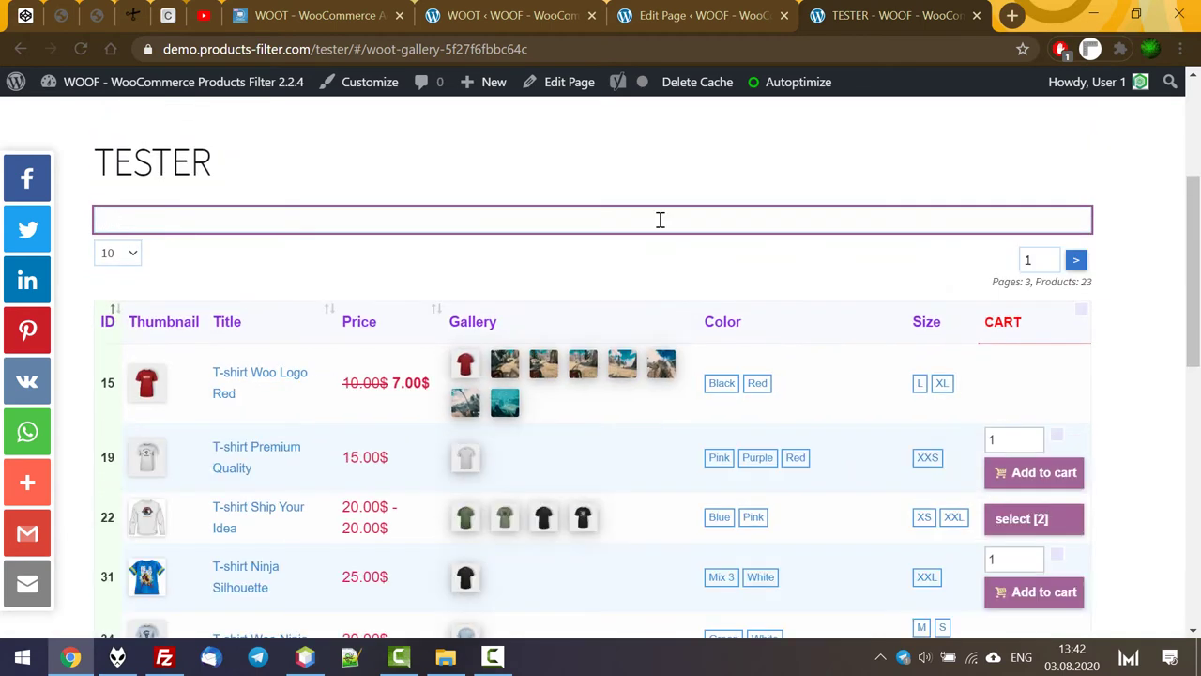
Add Price, Product Color and Product Size to the active filter fields of Table 1 in the WOOT admin
{"action": "left_click", "coordinate": [512, 11]}
{"action": "scroll", "coordinate": [702, 348], "scroll_direction": "up", "scroll_amount": 3}
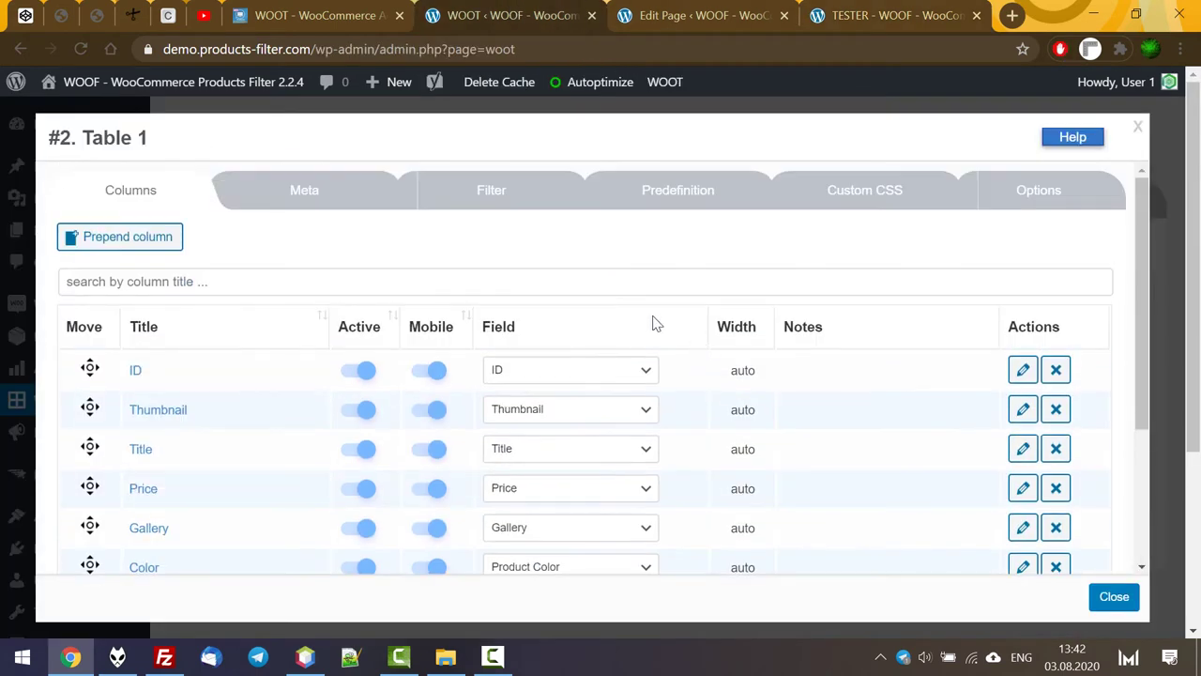
{"action": "left_click", "coordinate": [494, 189]}
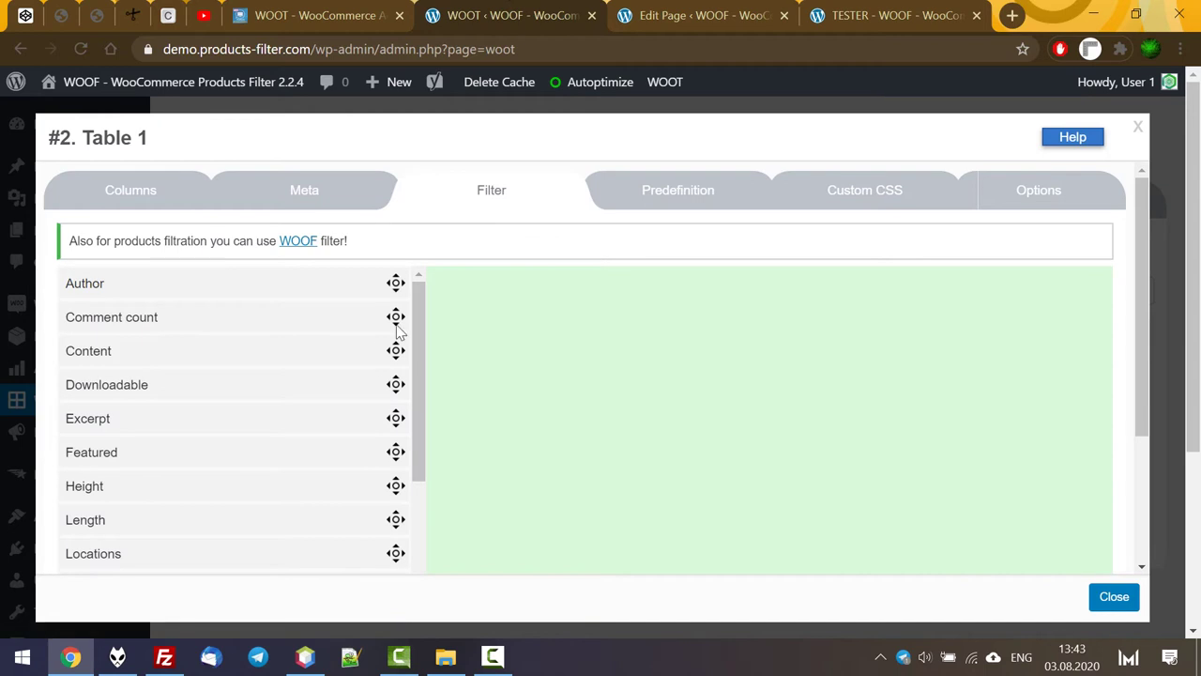
{"action": "left_click_drag", "start_coordinate": [417, 304], "coordinate": [625, 437]}
{"action": "left_click_drag", "start_coordinate": [395, 484], "coordinate": [579, 473]}
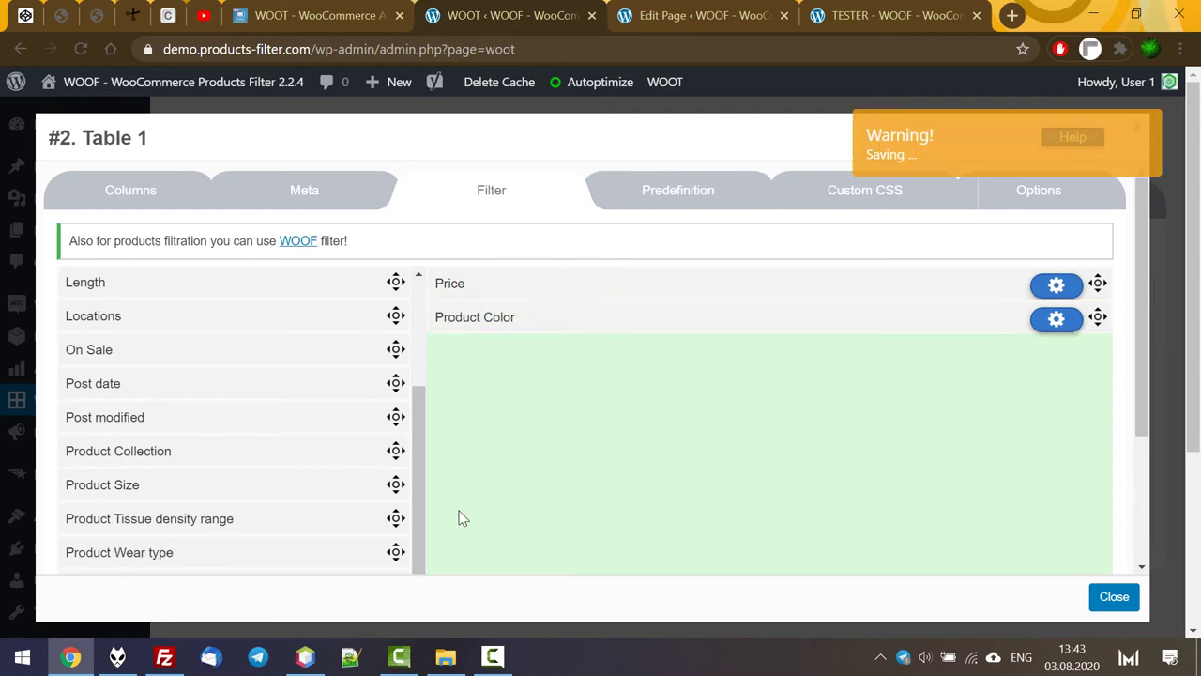
{"action": "left_click_drag", "start_coordinate": [395, 484], "coordinate": [581, 461]}
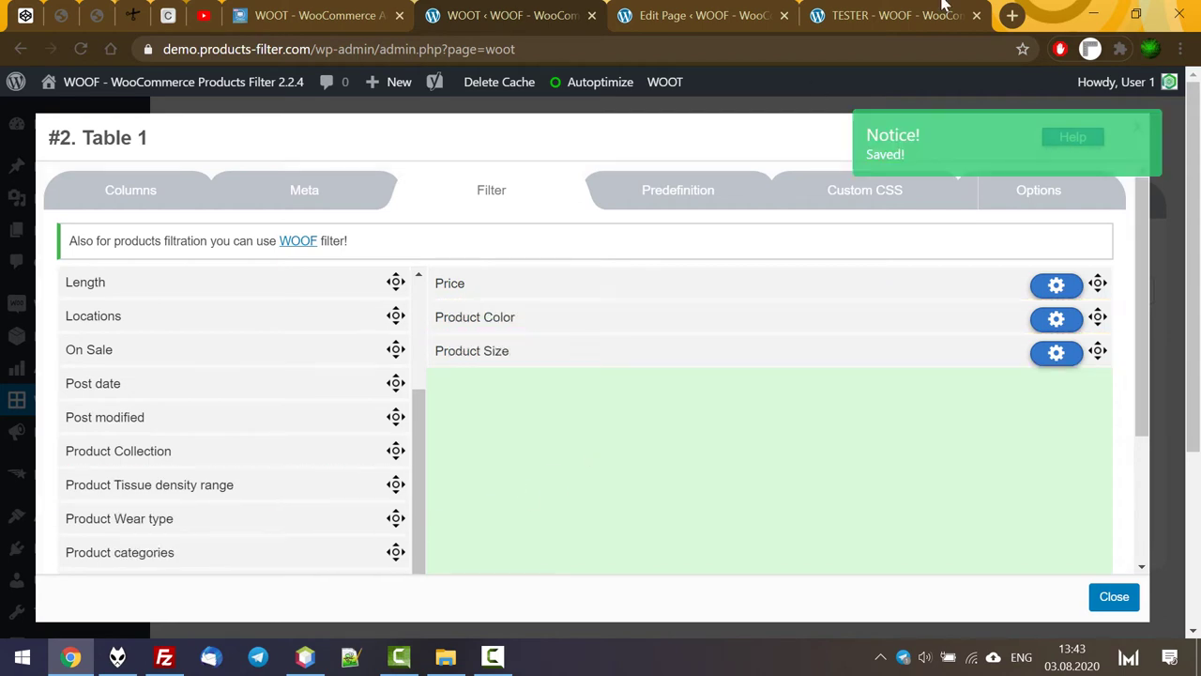
Reload the TESTER page, filter the products to a minimum price of 68 and reset the filter
{"action": "left_click", "coordinate": [890, 13]}
{"action": "key", "text": "F5"}
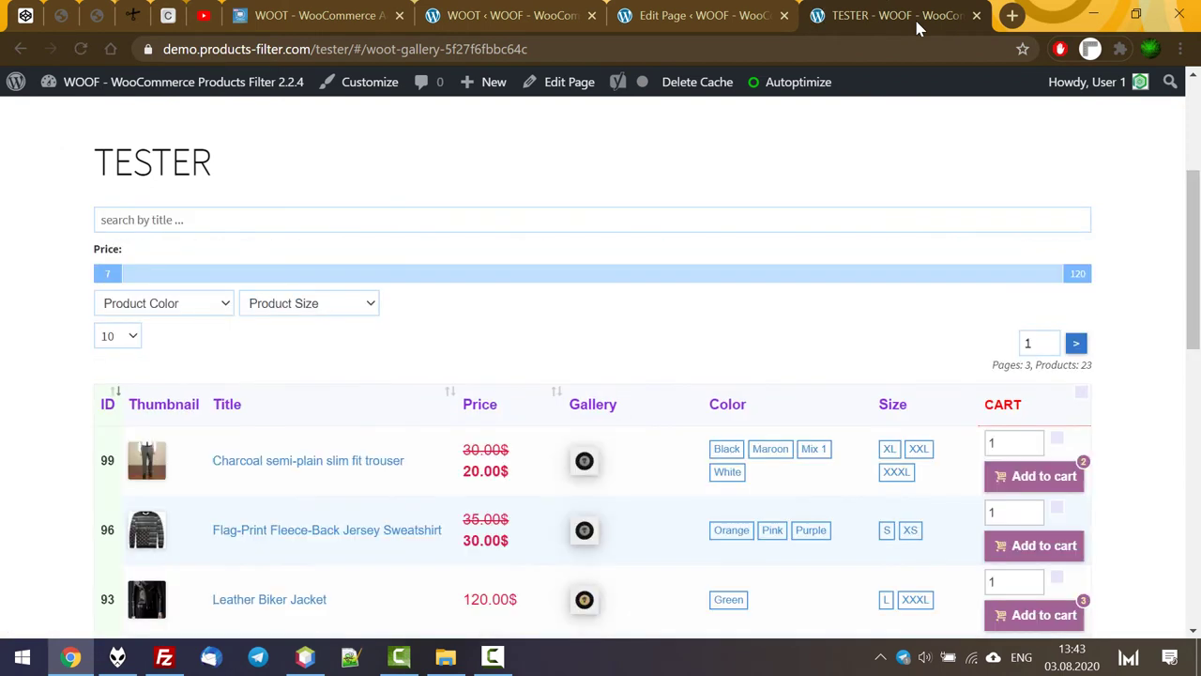
{"action": "left_click_drag", "start_coordinate": [308, 277], "coordinate": [615, 274]}
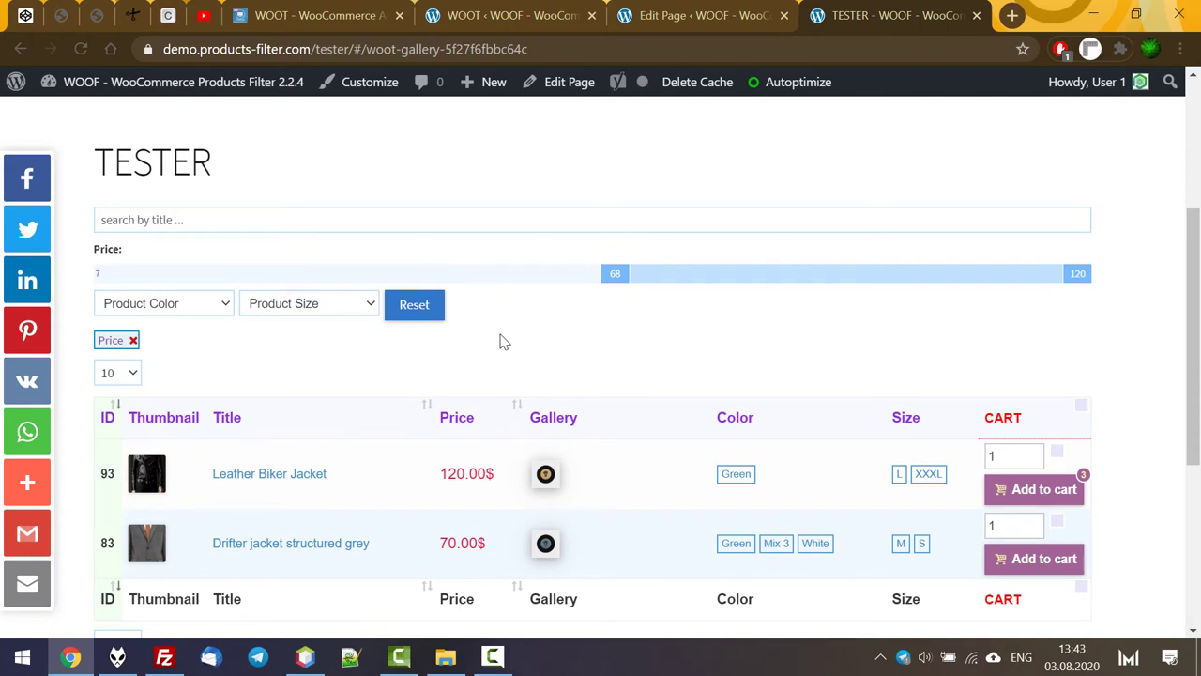
{"action": "left_click", "coordinate": [424, 307]}
Filter the products table by Product Size S, look through the matching products and reset the filter
{"action": "left_click", "coordinate": [340, 310]}
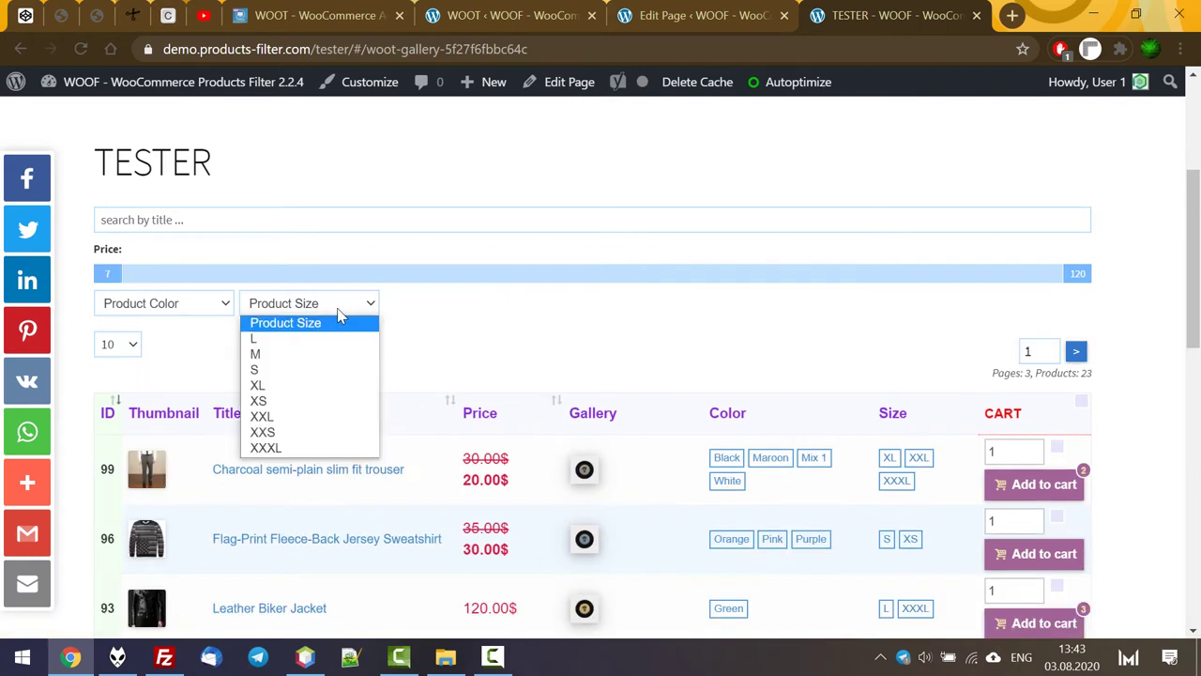
{"action": "left_click", "coordinate": [293, 370]}
{"action": "scroll", "coordinate": [292, 369], "scroll_direction": "down", "scroll_amount": 2}
{"action": "scroll", "coordinate": [292, 369], "scroll_direction": "up", "scroll_amount": 2}
{"action": "left_click", "coordinate": [400, 314]}
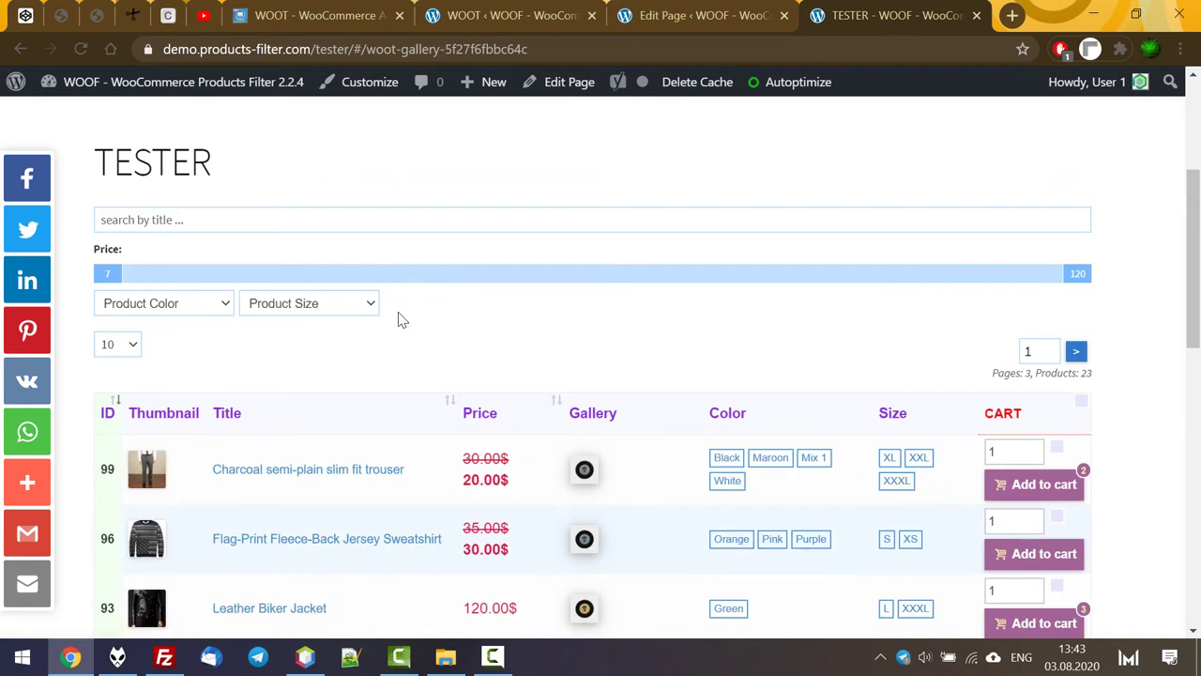
Filter the products table by Product Color Maroon, view the matches and remove the color filter
{"action": "left_click", "coordinate": [199, 313]}
{"action": "left_click", "coordinate": [155, 416]}
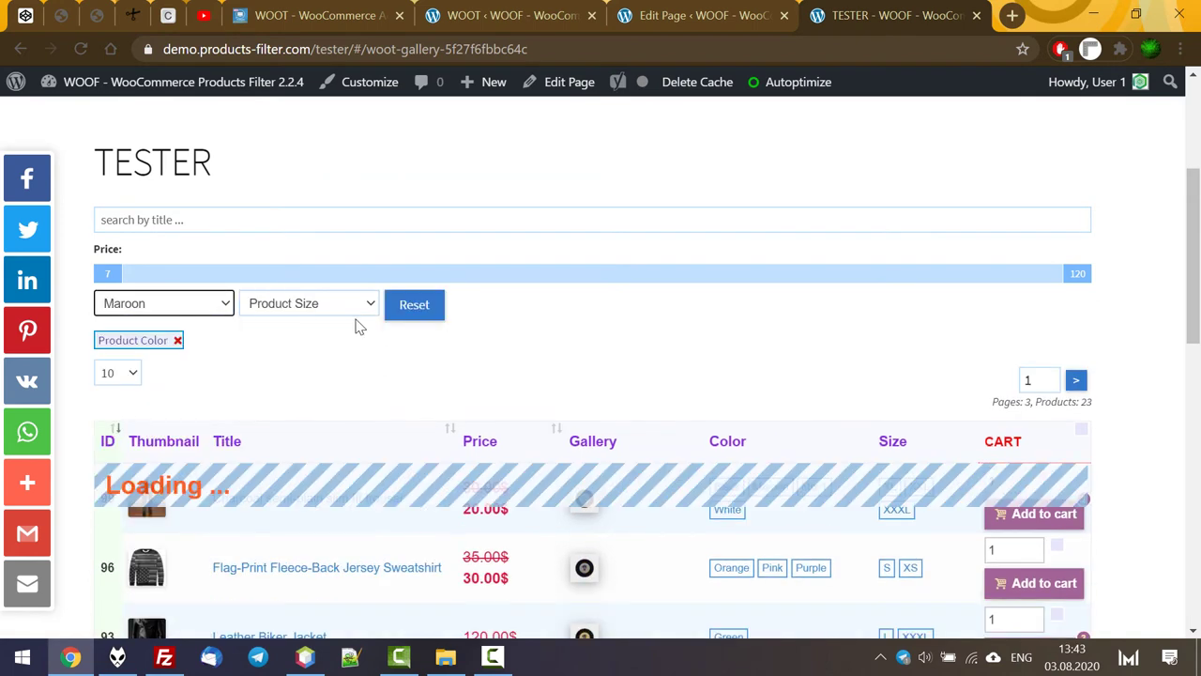
{"action": "scroll", "coordinate": [364, 331], "scroll_direction": "down", "scroll_amount": 2}
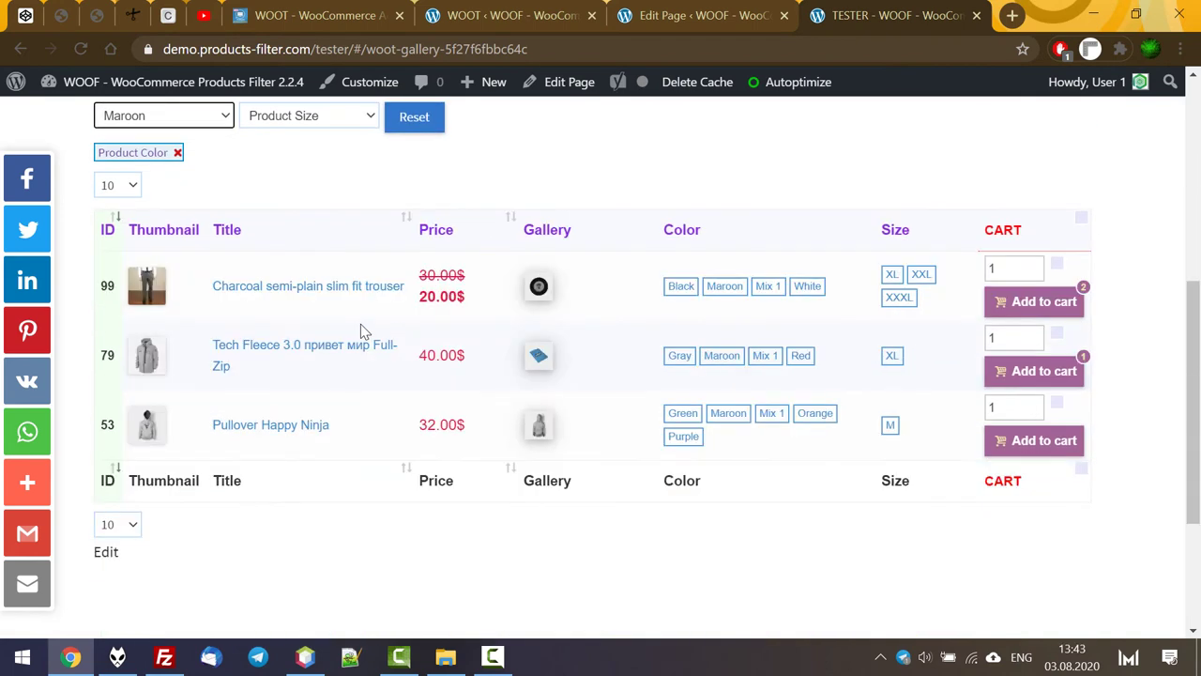
{"action": "left_click", "coordinate": [177, 153]}
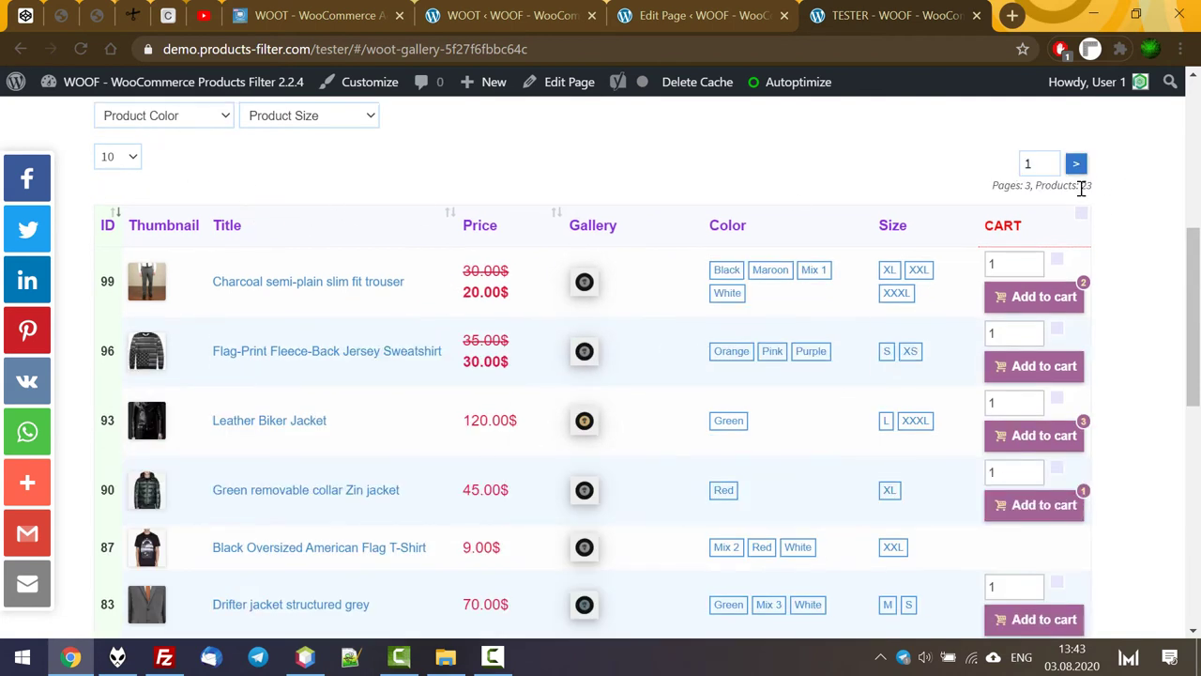
Set the products table to show 30 products per page and view the longer list
{"action": "left_click_drag", "start_coordinate": [1078, 188], "coordinate": [581, 208]}
{"action": "left_click", "coordinate": [263, 187]}
{"action": "left_click", "coordinate": [117, 156]}
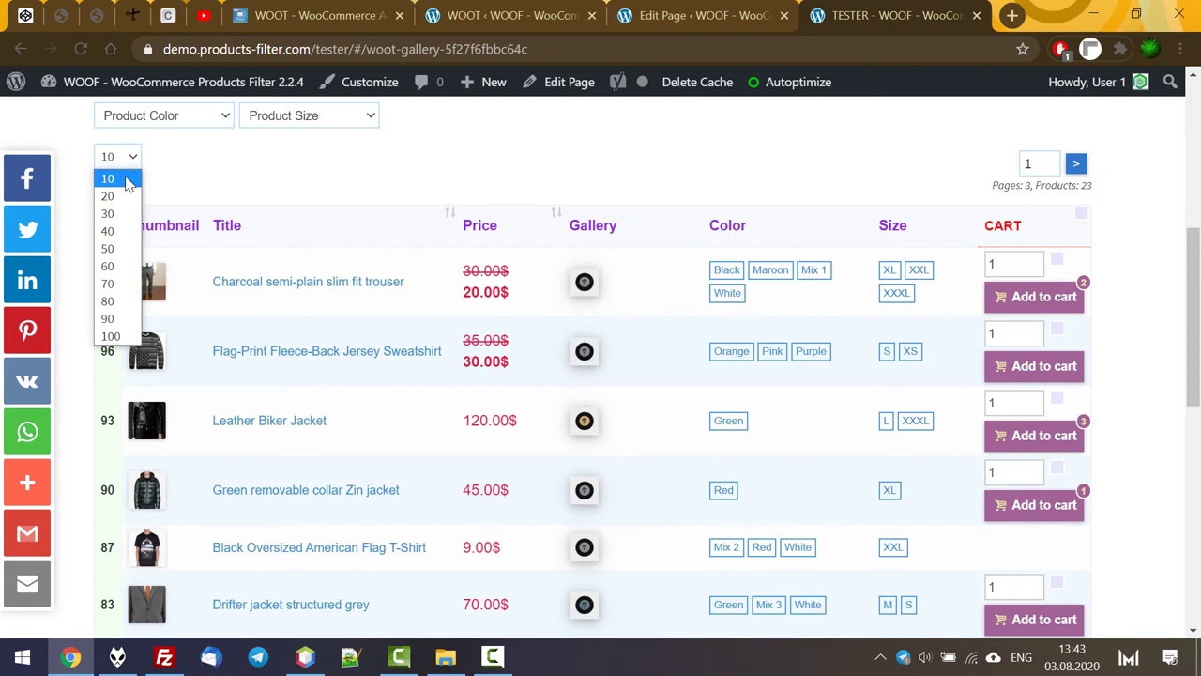
{"action": "left_click", "coordinate": [111, 212]}
{"action": "left_click_drag", "start_coordinate": [1193, 202], "coordinate": [1193, 131]}
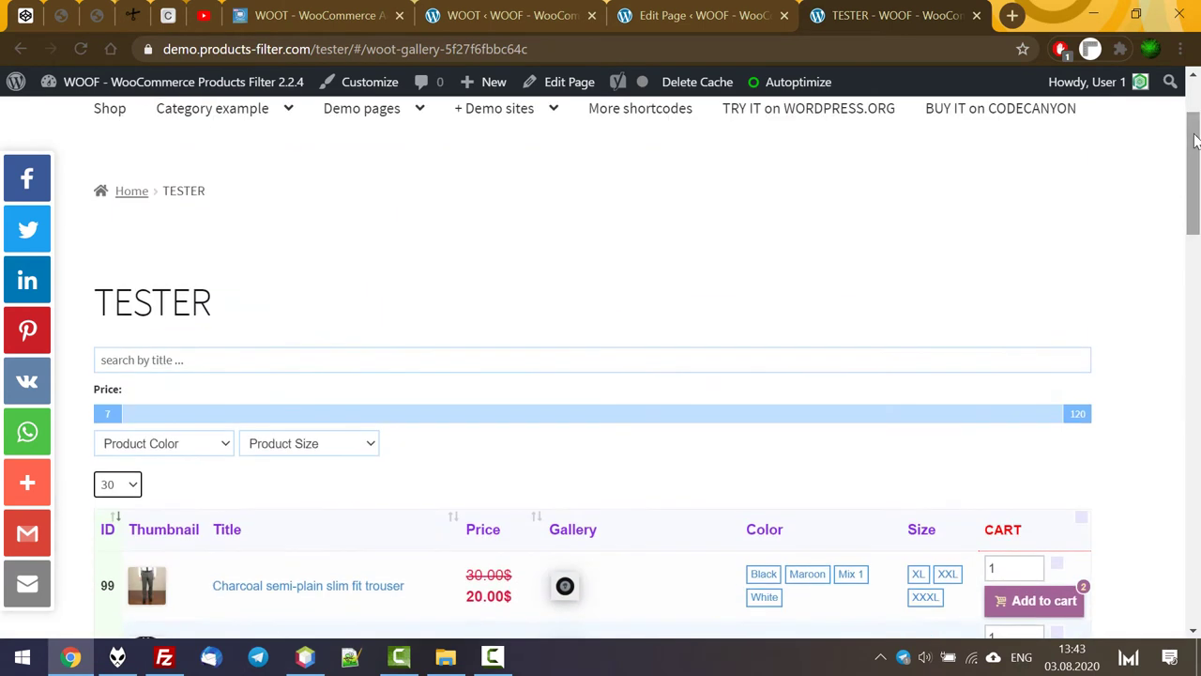
{"action": "scroll", "coordinate": [418, 439], "scroll_direction": "down", "scroll_amount": 1}
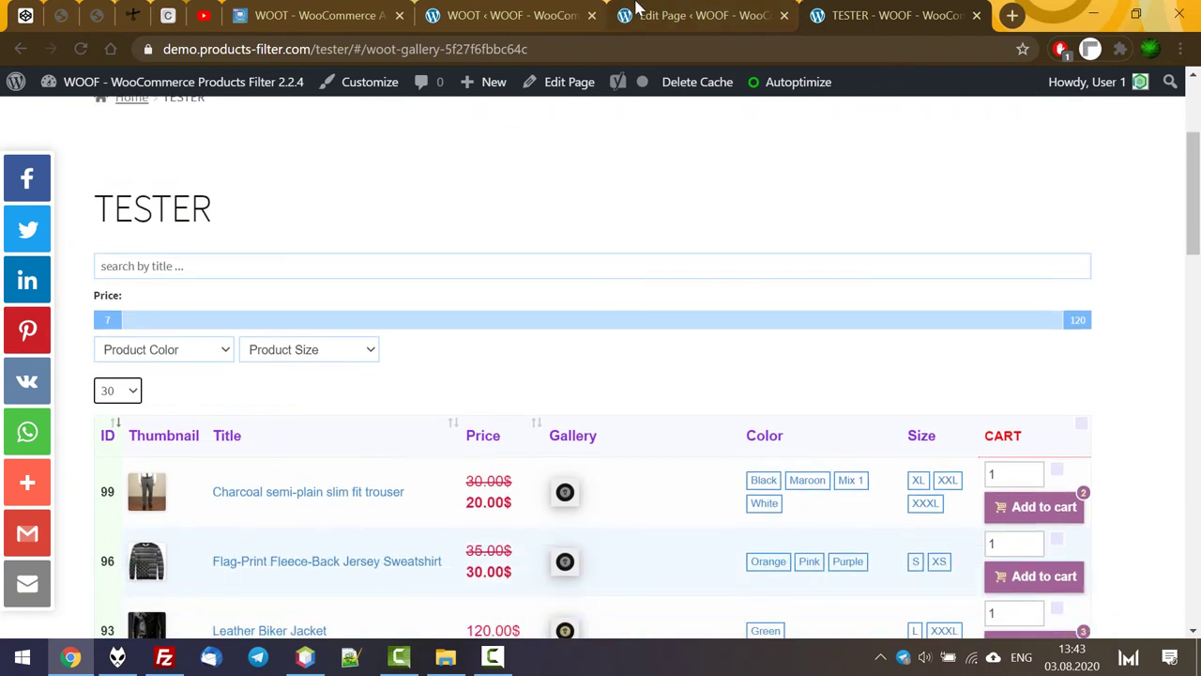
Enable the "Use load more button" option in Table 1's options in the WOOT admin
{"action": "left_click", "coordinate": [506, 15]}
{"action": "left_click", "coordinate": [1010, 201]}
{"action": "scroll", "coordinate": [561, 425], "scroll_direction": "down", "scroll_amount": 5}
{"action": "left_click", "coordinate": [354, 325]}
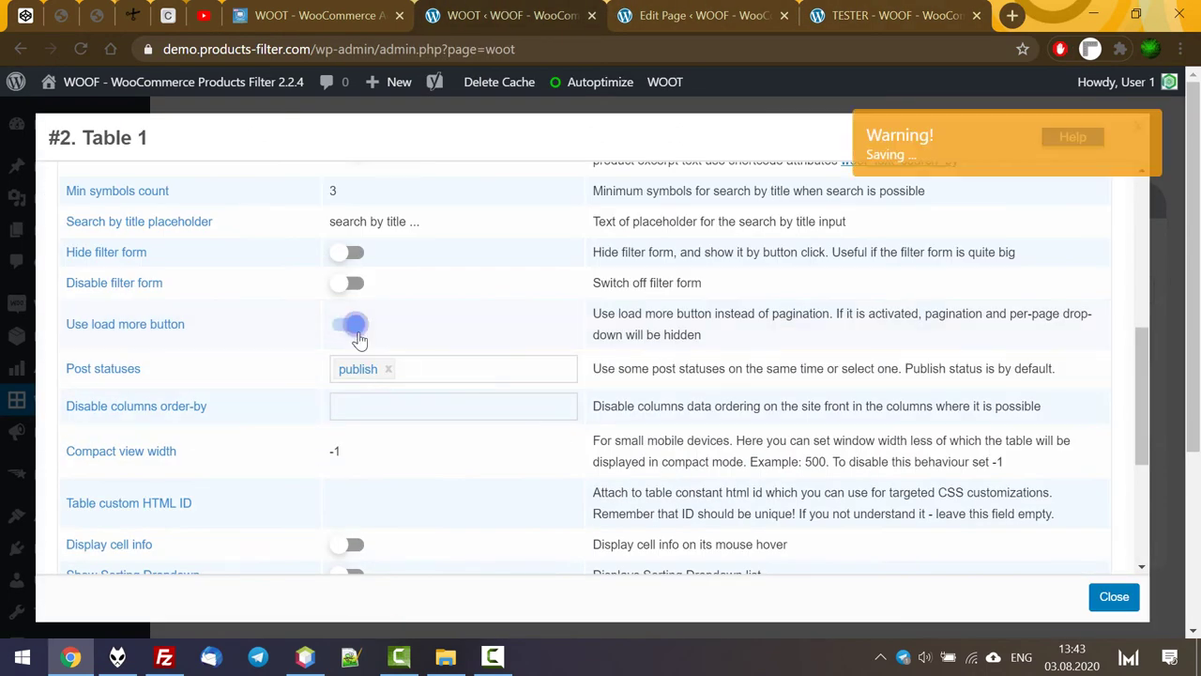
{"action": "left_click_drag", "start_coordinate": [208, 331], "coordinate": [84, 322]}
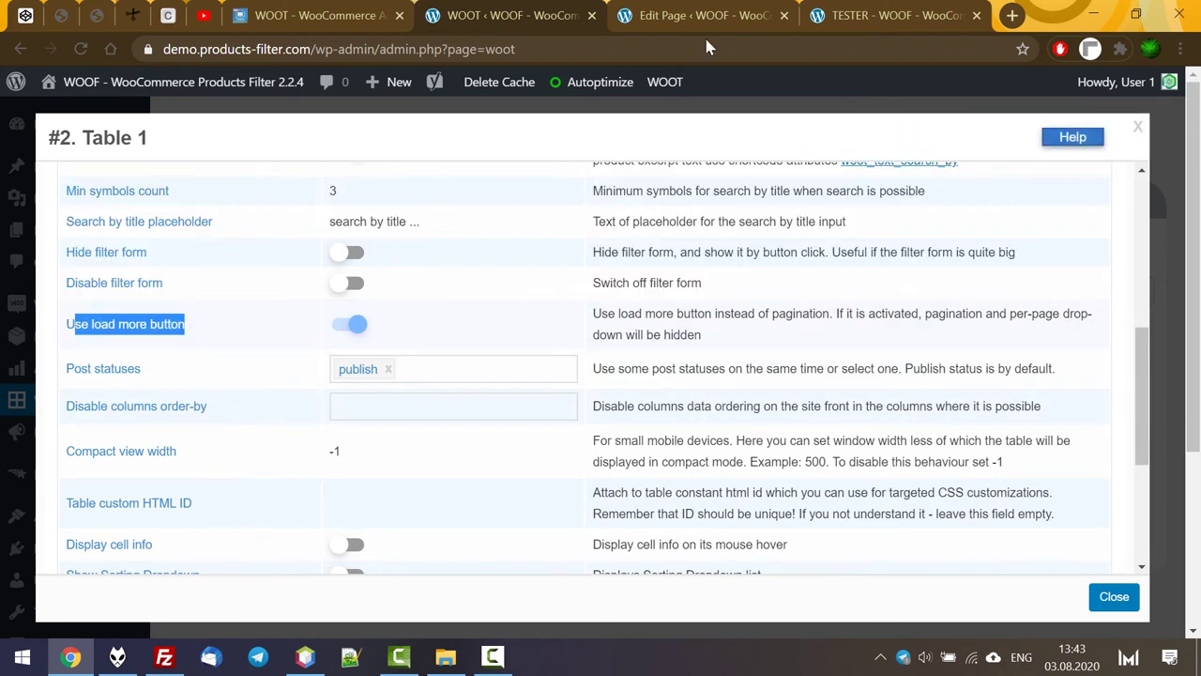
Reload the TESTER page and load more products twice at the end of the table to check the new paging
{"action": "left_click", "coordinate": [896, 15]}
{"action": "key", "text": "F5"}
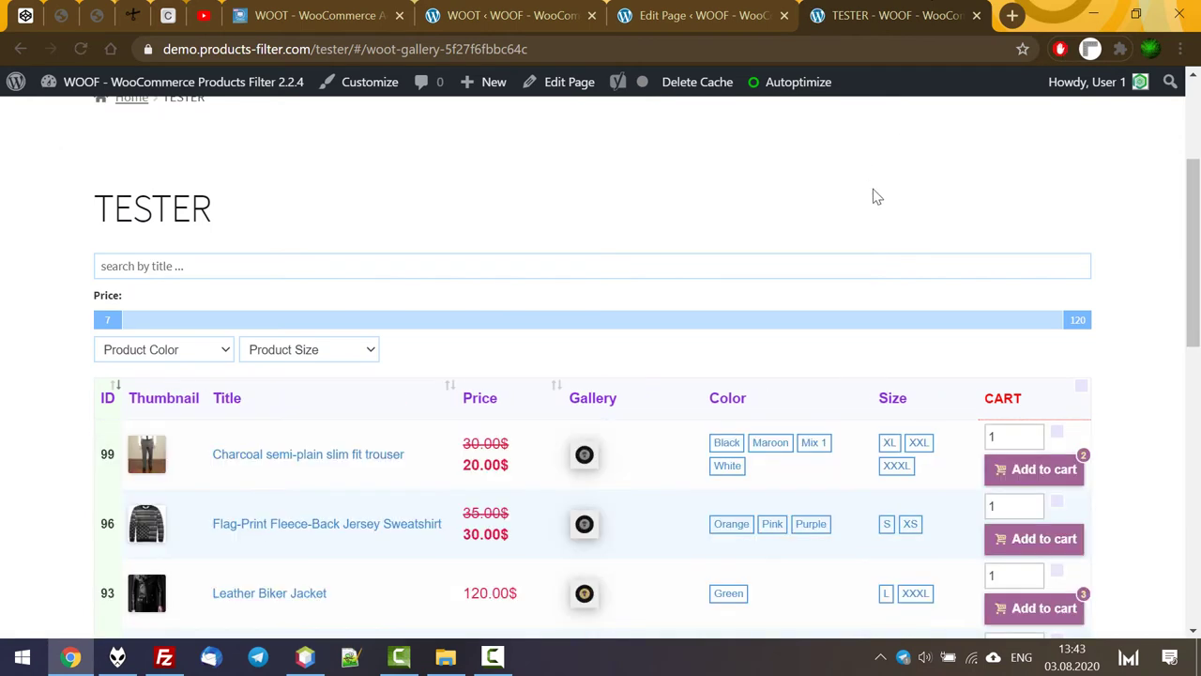
{"action": "scroll", "coordinate": [870, 195], "scroll_direction": "down", "scroll_amount": 8}
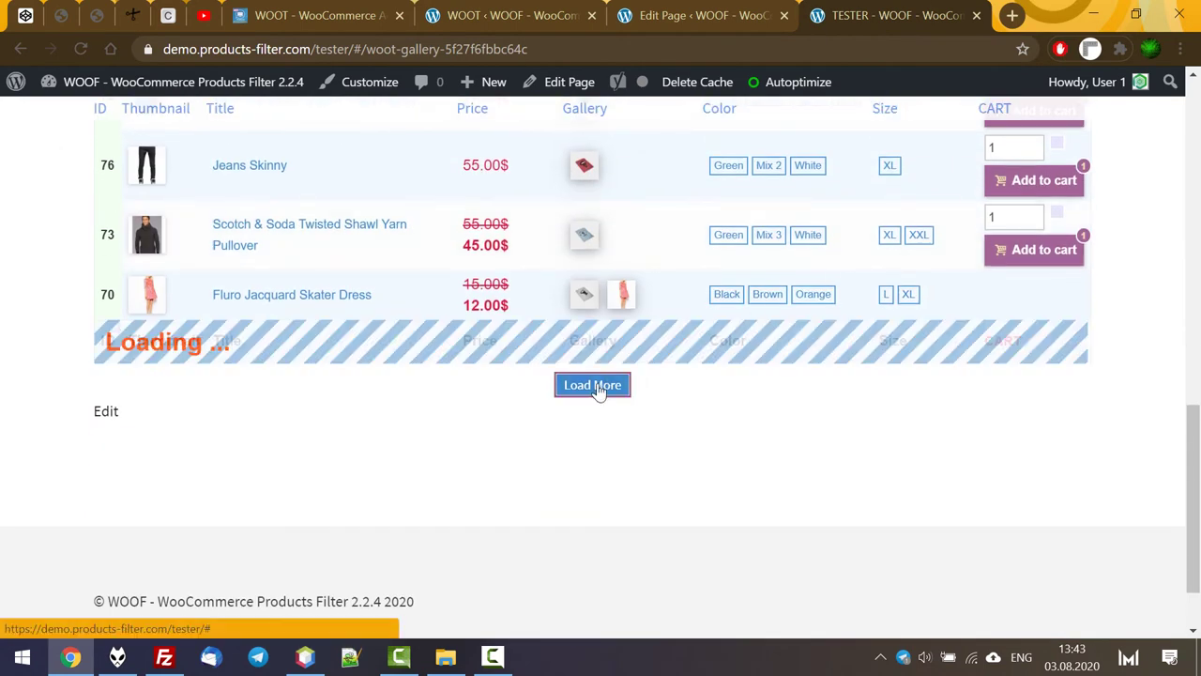
{"action": "left_click", "coordinate": [592, 385]}
{"action": "scroll", "coordinate": [848, 418], "scroll_direction": "down", "scroll_amount": 5}
{"action": "left_click", "coordinate": [619, 296]}
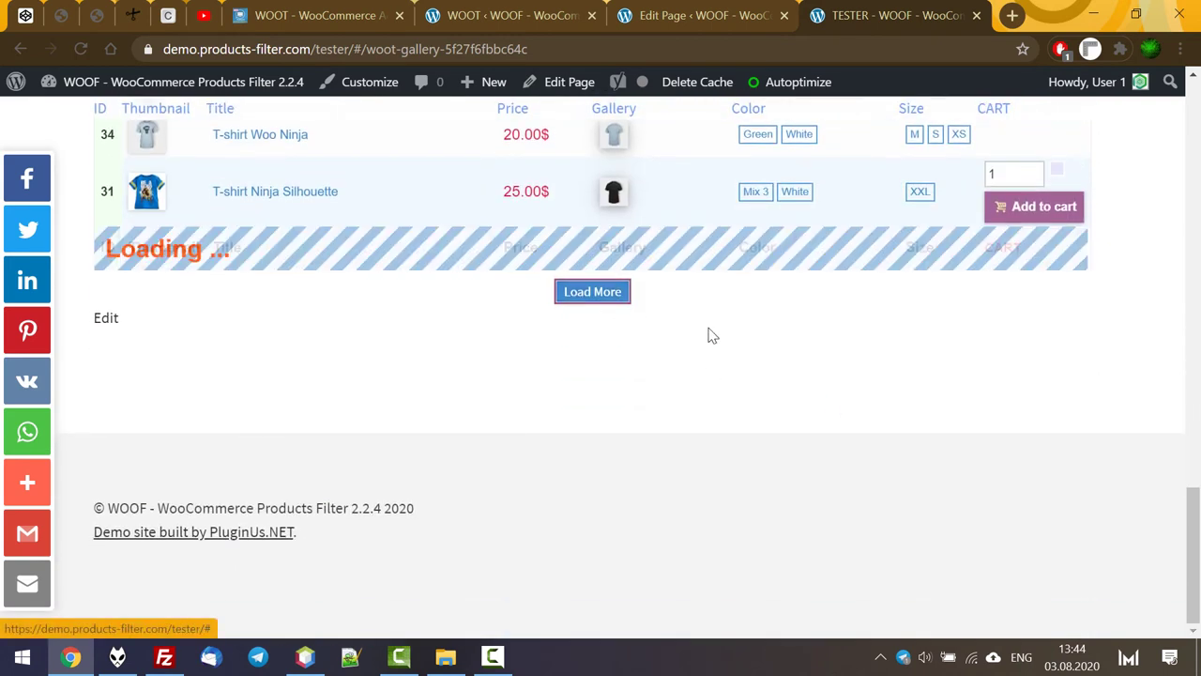
{"action": "scroll", "coordinate": [750, 338], "scroll_direction": "down", "scroll_amount": 1}
{"action": "scroll", "coordinate": [756, 338], "scroll_direction": "up", "scroll_amount": 15}
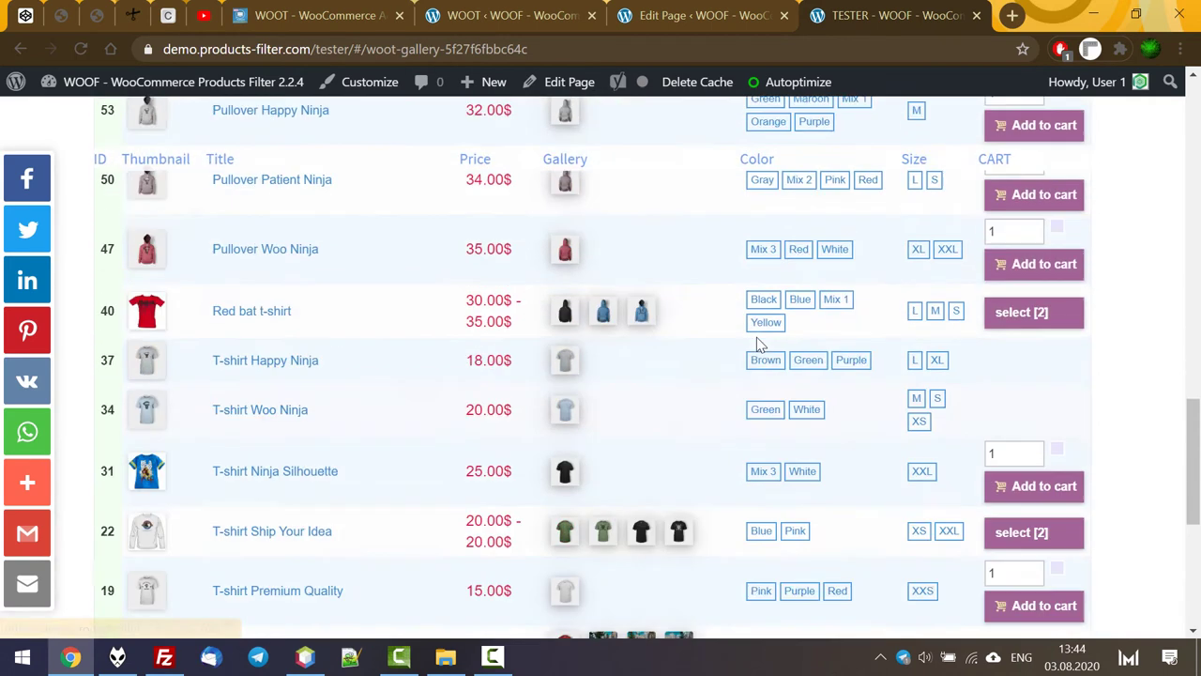
Turn on the "On sale only" rule in Table 1's predefinition settings in the WOOT admin
{"action": "left_click", "coordinate": [552, 9]}
{"action": "left_click", "coordinate": [723, 204]}
{"action": "scroll", "coordinate": [774, 319], "scroll_direction": "down", "scroll_amount": 2}
{"action": "scroll", "coordinate": [774, 317], "scroll_direction": "down", "scroll_amount": 2}
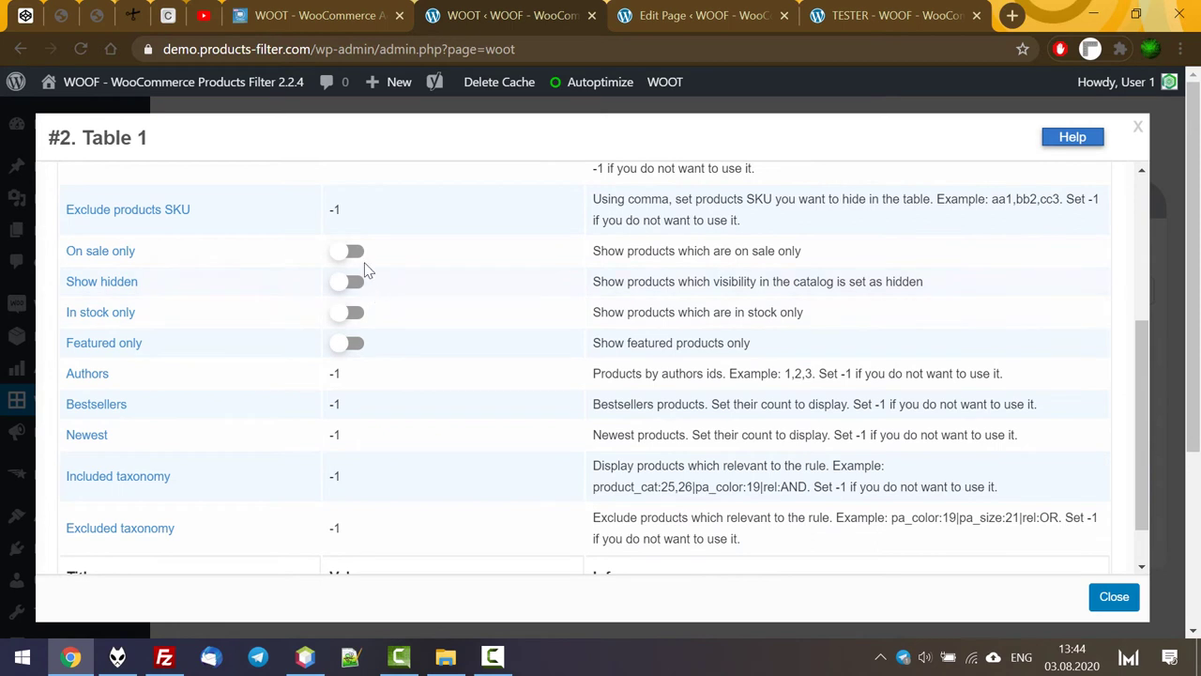
{"action": "triple_click", "coordinate": [81, 251]}
{"action": "left_click", "coordinate": [349, 252]}
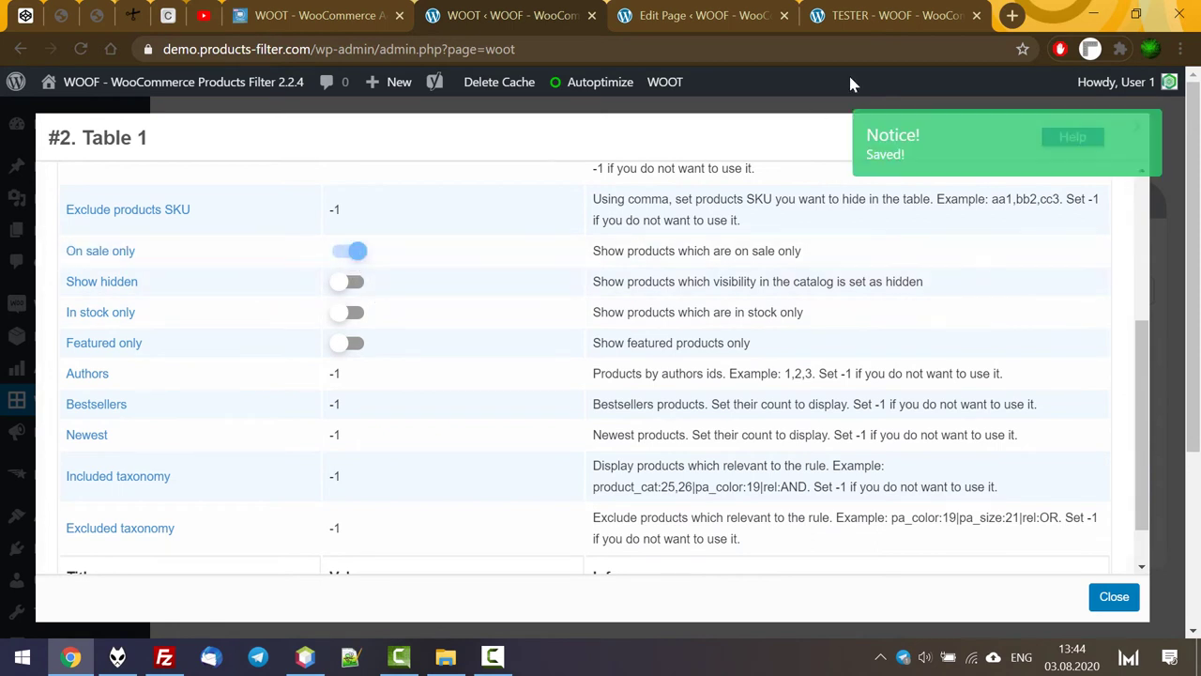
Reload the TESTER page and examine the on-sale product rows and the table's floating header while moving through the list
{"action": "left_click", "coordinate": [853, 13]}
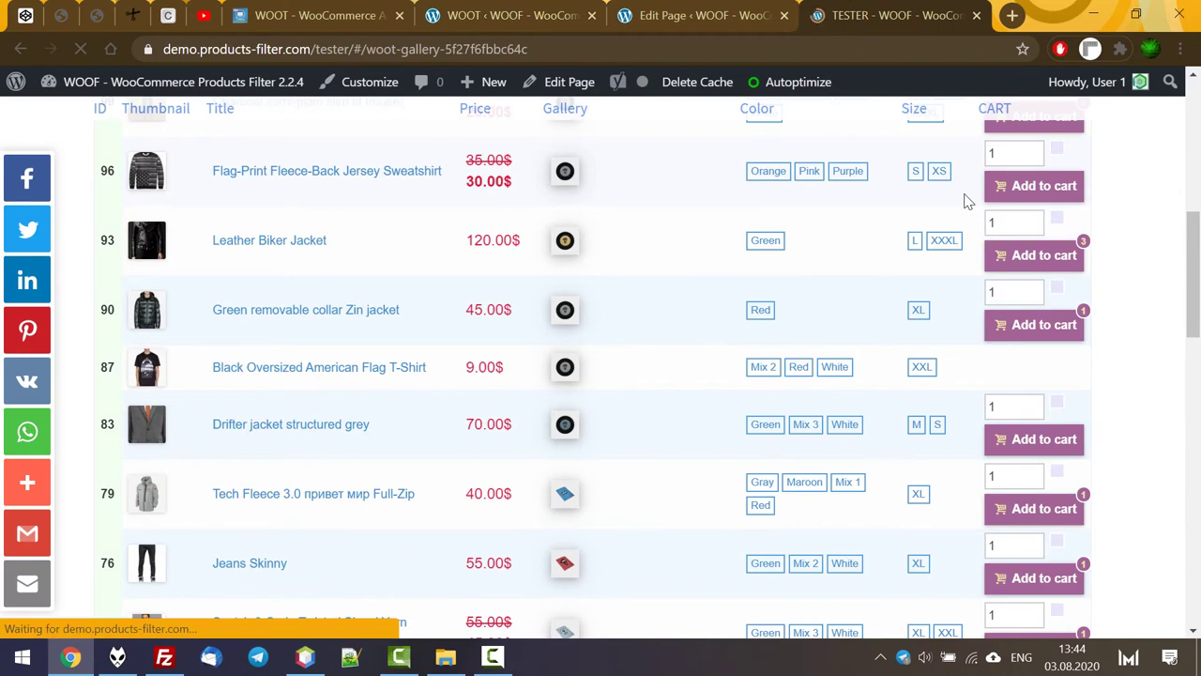
{"action": "scroll", "coordinate": [1158, 291], "scroll_direction": "up", "scroll_amount": 2}
{"action": "scroll", "coordinate": [899, 298], "scroll_direction": "down", "scroll_amount": 5}
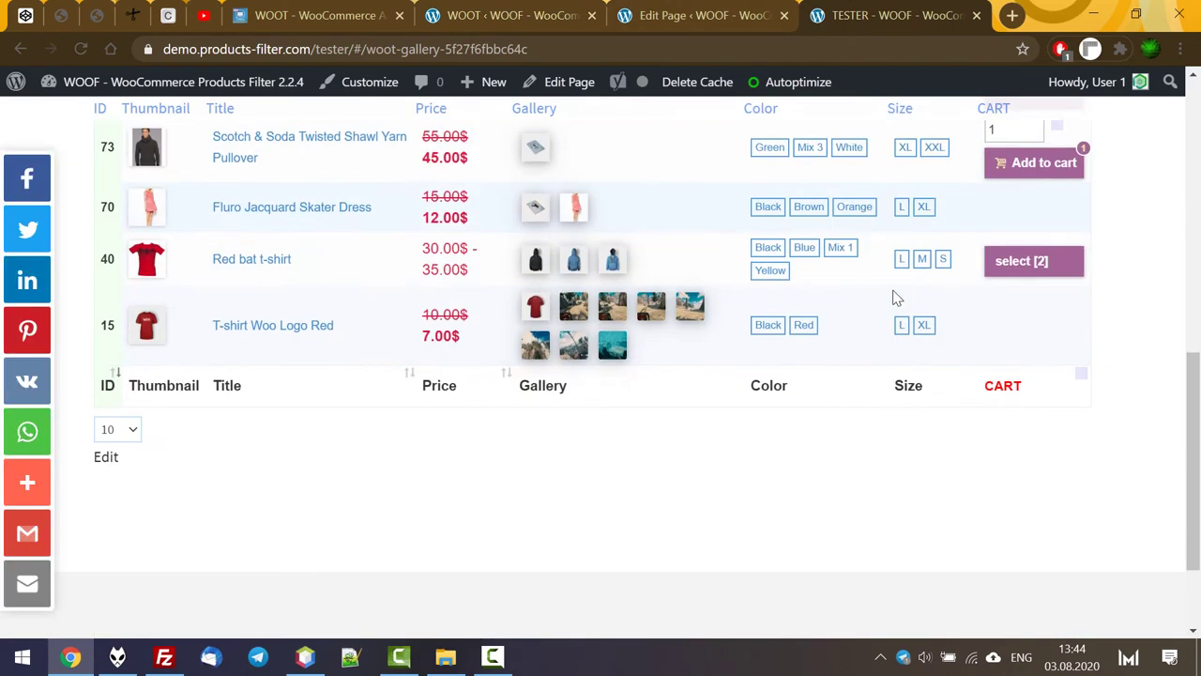
{"action": "left_click_drag", "start_coordinate": [409, 115], "coordinate": [876, 196]}
{"action": "scroll", "coordinate": [873, 195], "scroll_direction": "up", "scroll_amount": 1}
{"action": "scroll", "coordinate": [872, 196], "scroll_direction": "down", "scroll_amount": 1}
{"action": "scroll", "coordinate": [873, 195], "scroll_direction": "up", "scroll_amount": 2}
{"action": "scroll", "coordinate": [873, 195], "scroll_direction": "down", "scroll_amount": 1}
{"action": "scroll", "coordinate": [873, 195], "scroll_direction": "up", "scroll_amount": 1}
{"action": "scroll", "coordinate": [873, 195], "scroll_direction": "down", "scroll_amount": 2}
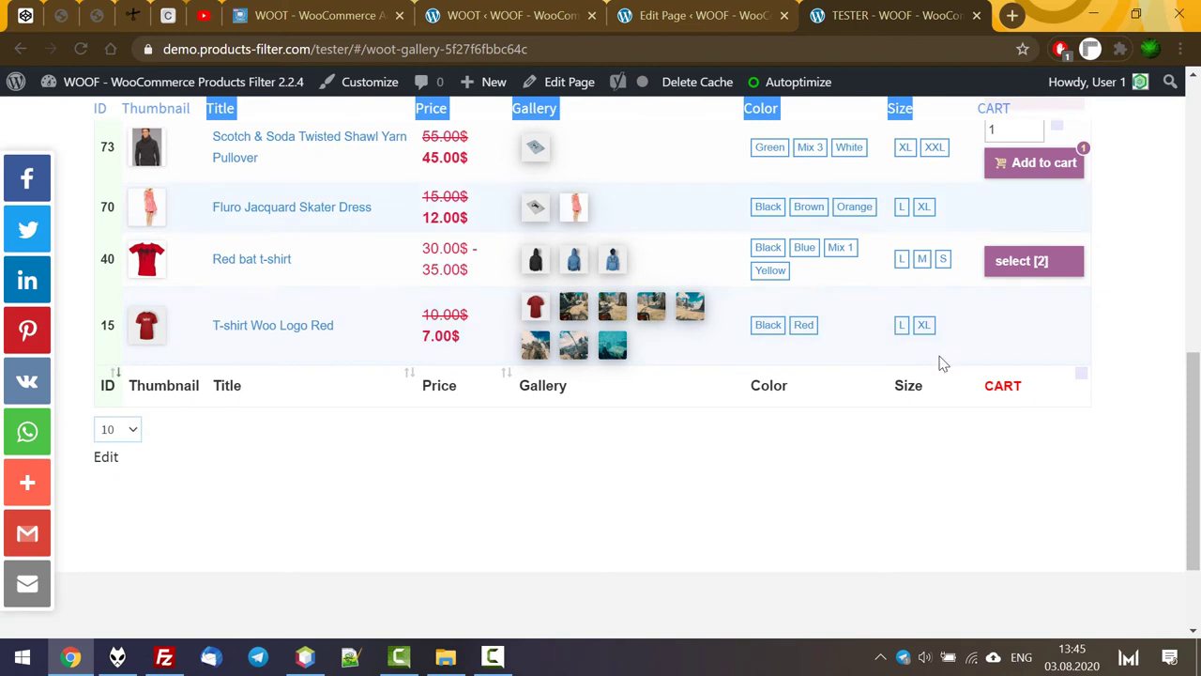
{"action": "scroll", "coordinate": [1032, 235], "scroll_direction": "up", "scroll_amount": 1}
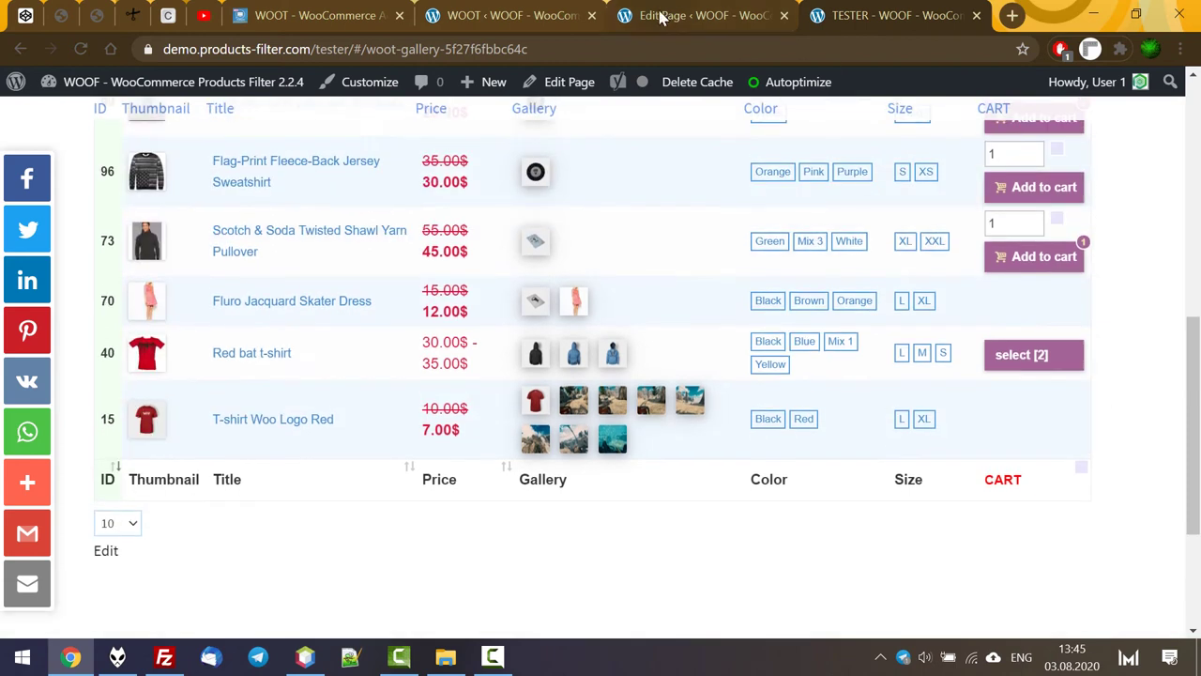
Turn on "Show print button" in Table 1's options in the WOOT admin
{"action": "left_click", "coordinate": [557, 17]}
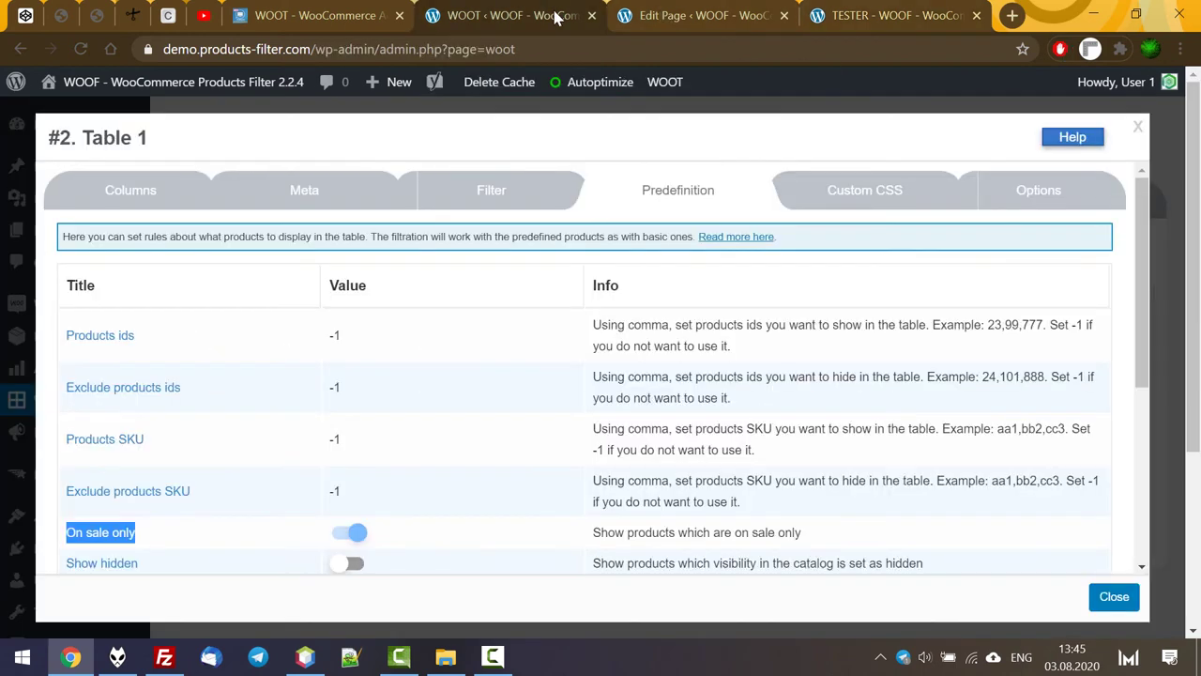
{"action": "left_click", "coordinate": [1006, 199]}
{"action": "scroll", "coordinate": [384, 378], "scroll_direction": "down", "scroll_amount": 2}
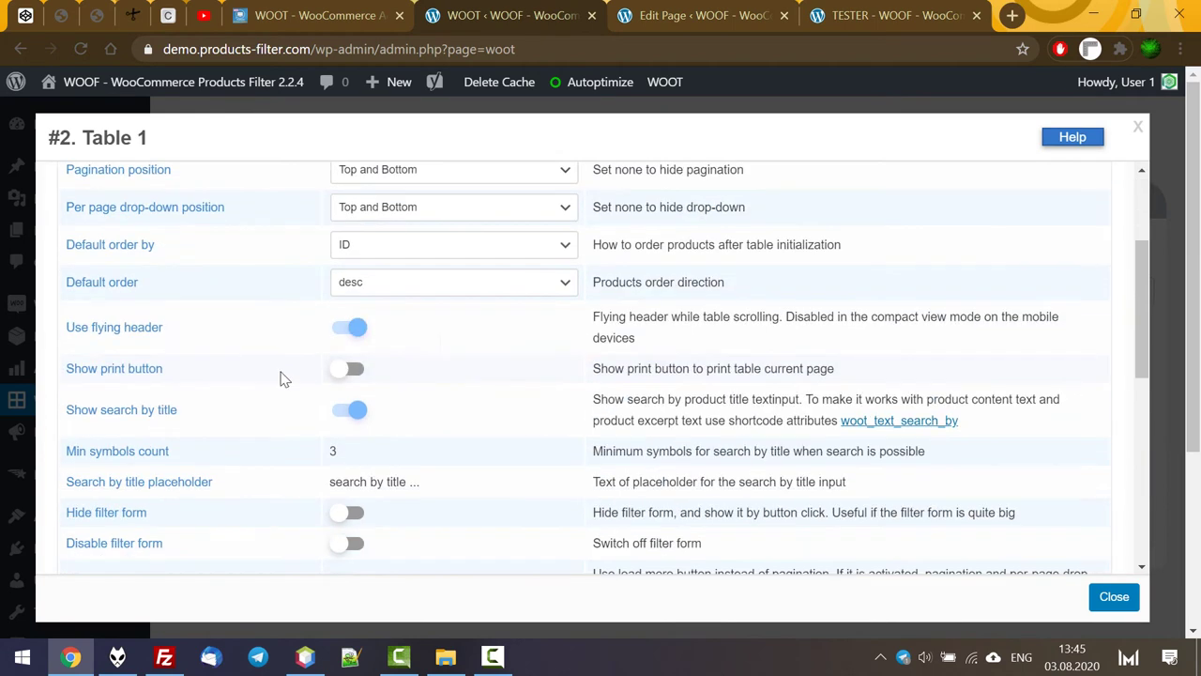
{"action": "left_click_drag", "start_coordinate": [181, 336], "coordinate": [303, 377]}
{"action": "left_click", "coordinate": [354, 371]}
Open the product table's print preview on the TESTER page, examine its heading and layout, and cancel printing
{"action": "left_click", "coordinate": [865, 15]}
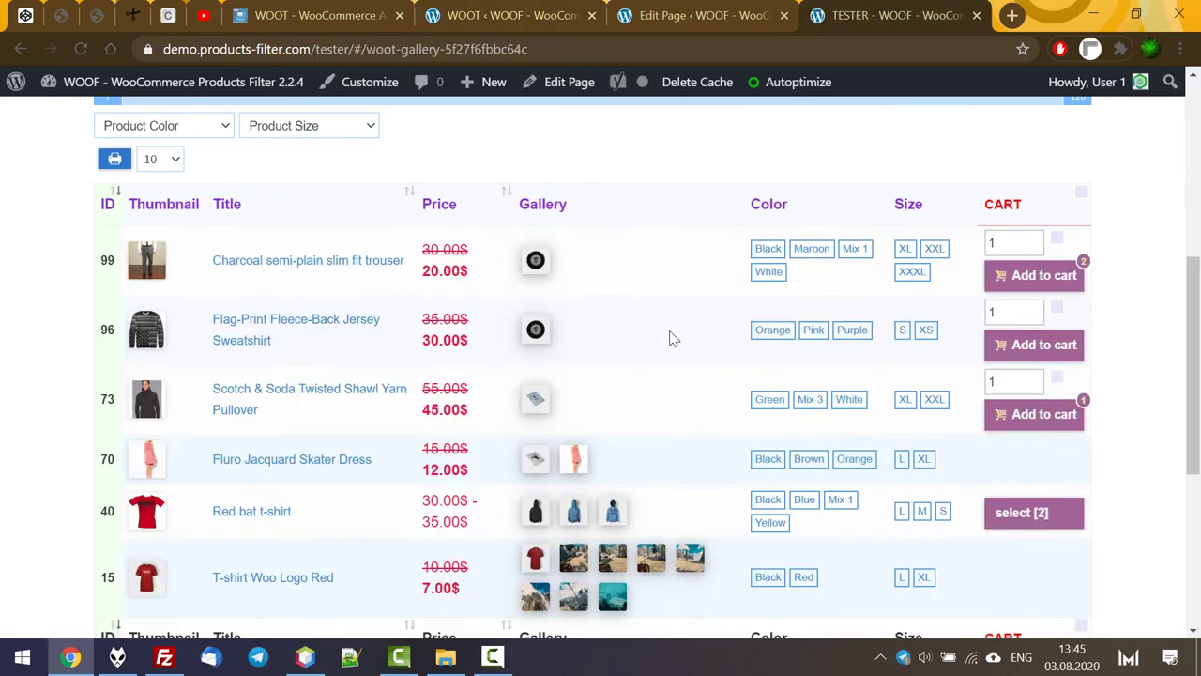
{"action": "scroll", "coordinate": [666, 338], "scroll_direction": "up", "scroll_amount": 2}
{"action": "left_click", "coordinate": [115, 349]}
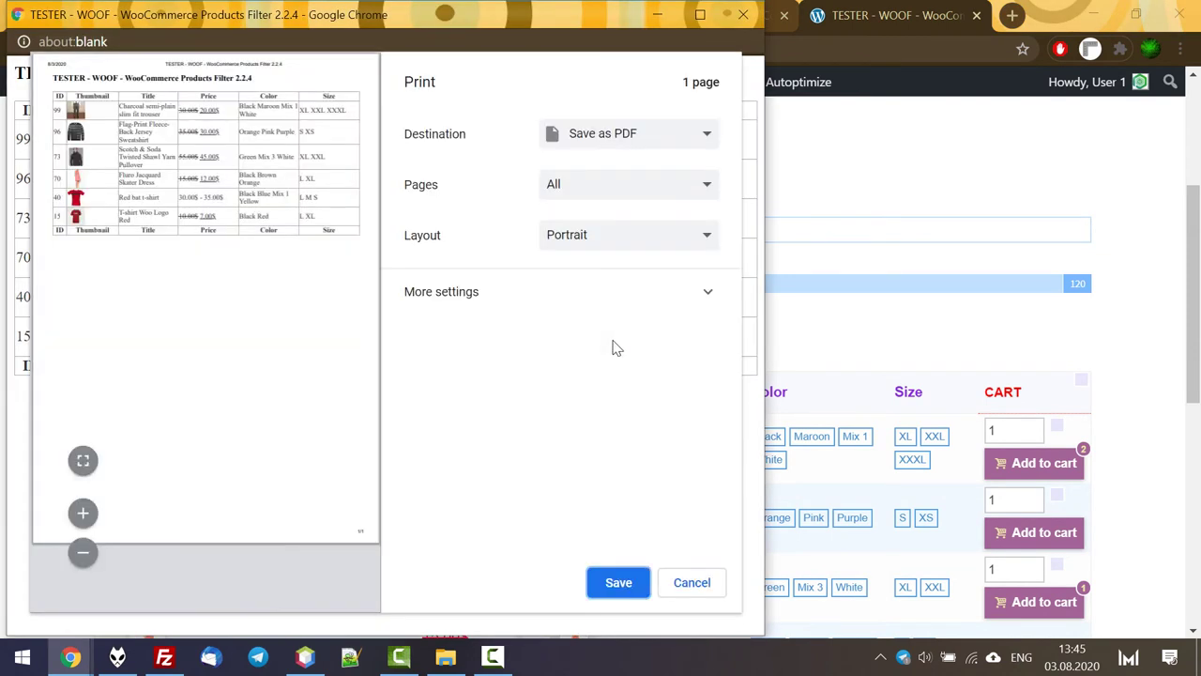
{"action": "left_click", "coordinate": [225, 201]}
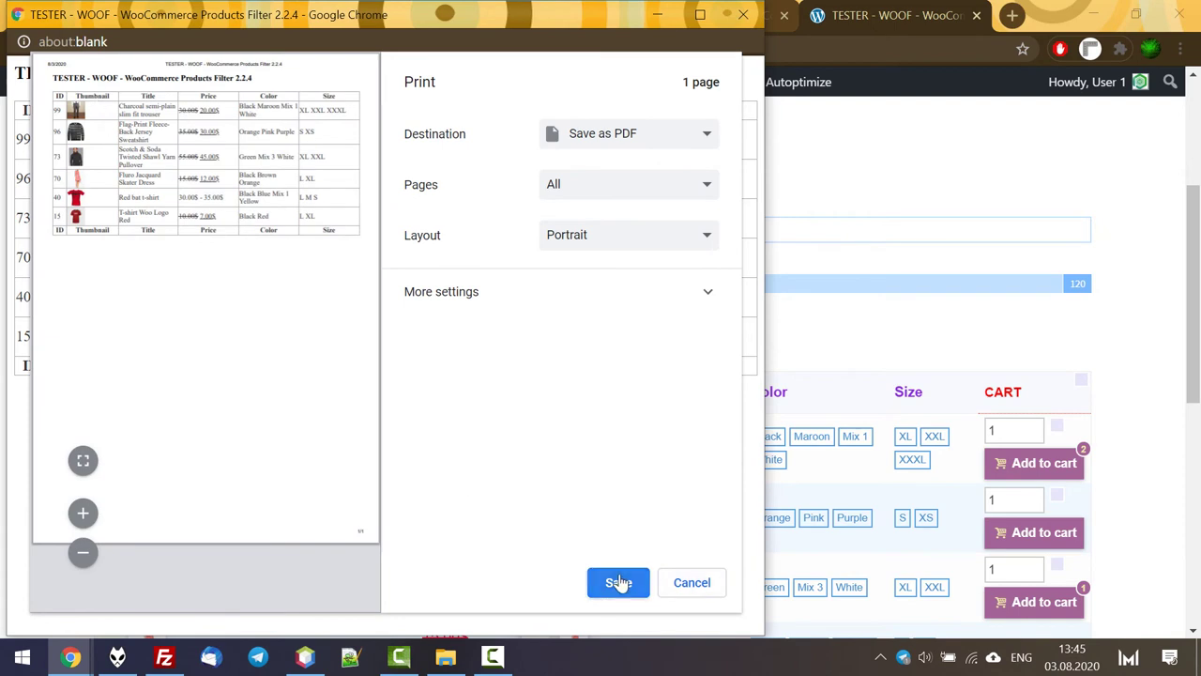
{"action": "left_click_drag", "start_coordinate": [129, 78], "coordinate": [276, 87]}
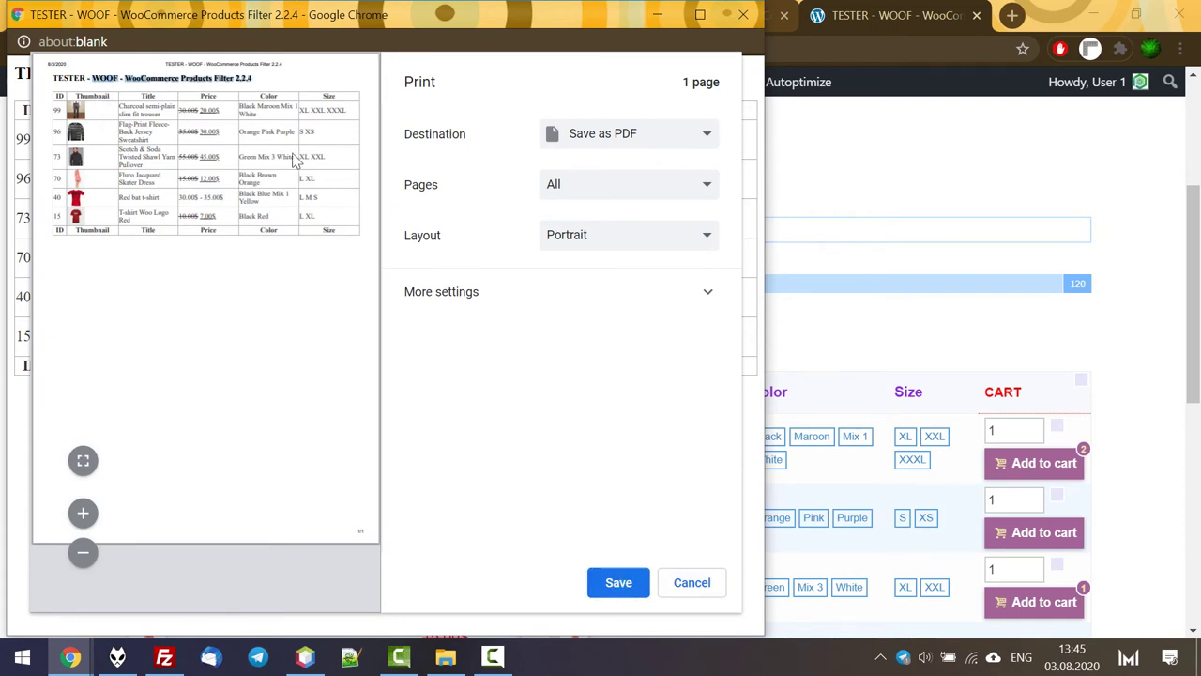
{"action": "left_click", "coordinate": [253, 272]}
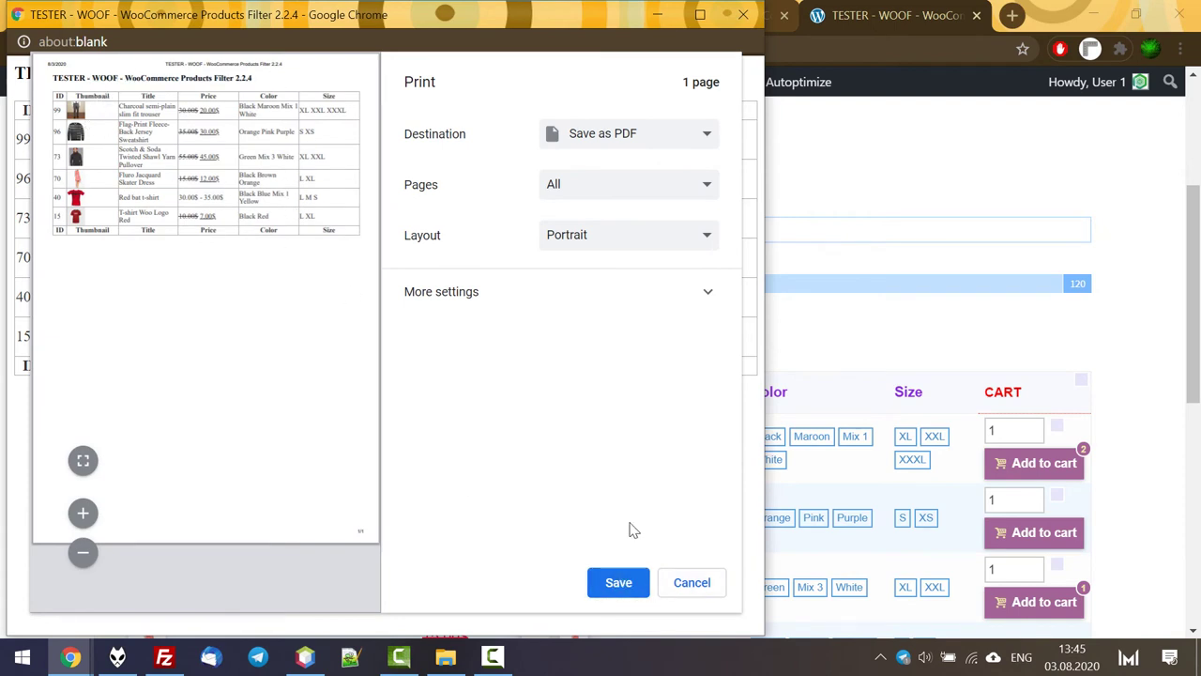
{"action": "left_click", "coordinate": [691, 582]}
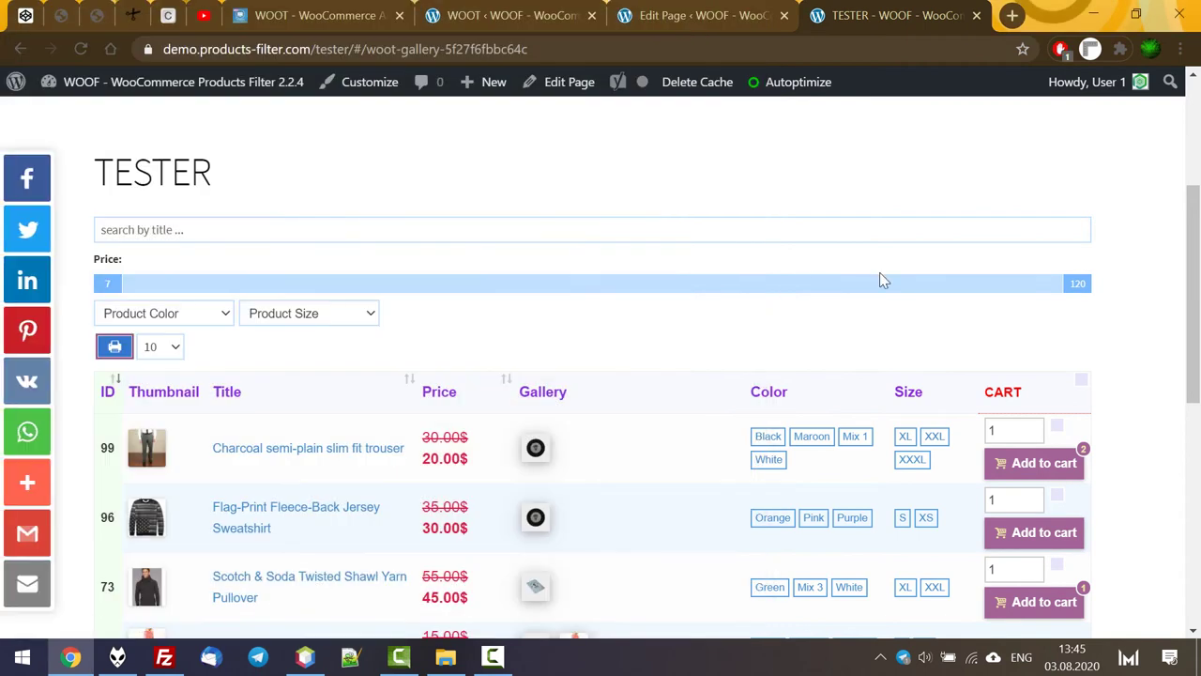
Set the per page values in Table 1's options in the WOOT admin to 5,10,20,30,40,50,60,70,80,90,100
{"action": "left_click", "coordinate": [479, 7]}
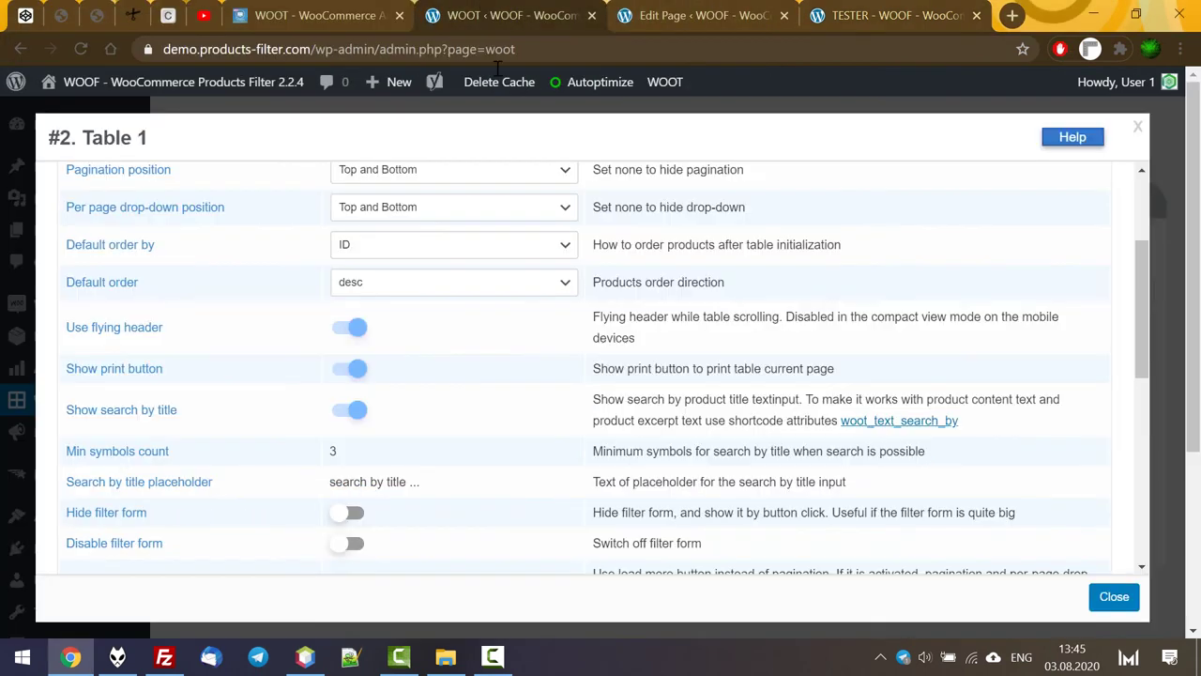
{"action": "scroll", "coordinate": [346, 329], "scroll_direction": "up", "scroll_amount": 3}
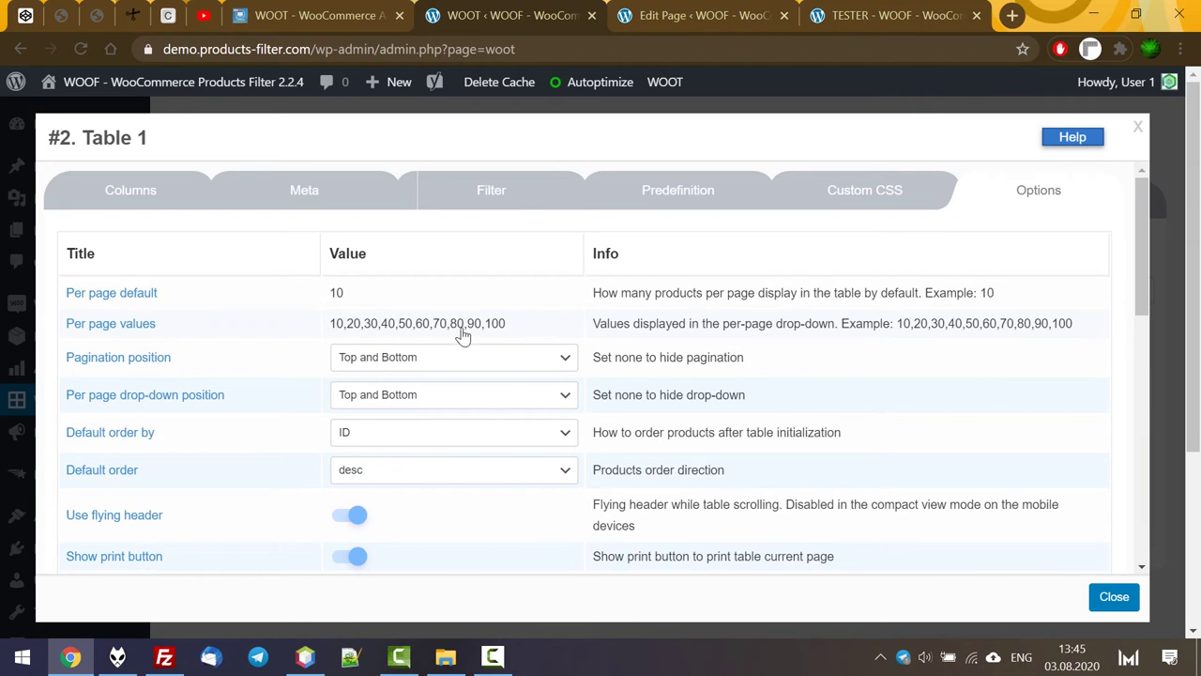
{"action": "left_click_drag", "start_coordinate": [505, 325], "coordinate": [342, 324]}
{"action": "left_click", "coordinate": [333, 326]}
{"action": "left_click_drag", "start_coordinate": [510, 325], "coordinate": [349, 325]}
{"action": "left_click", "coordinate": [337, 324]}
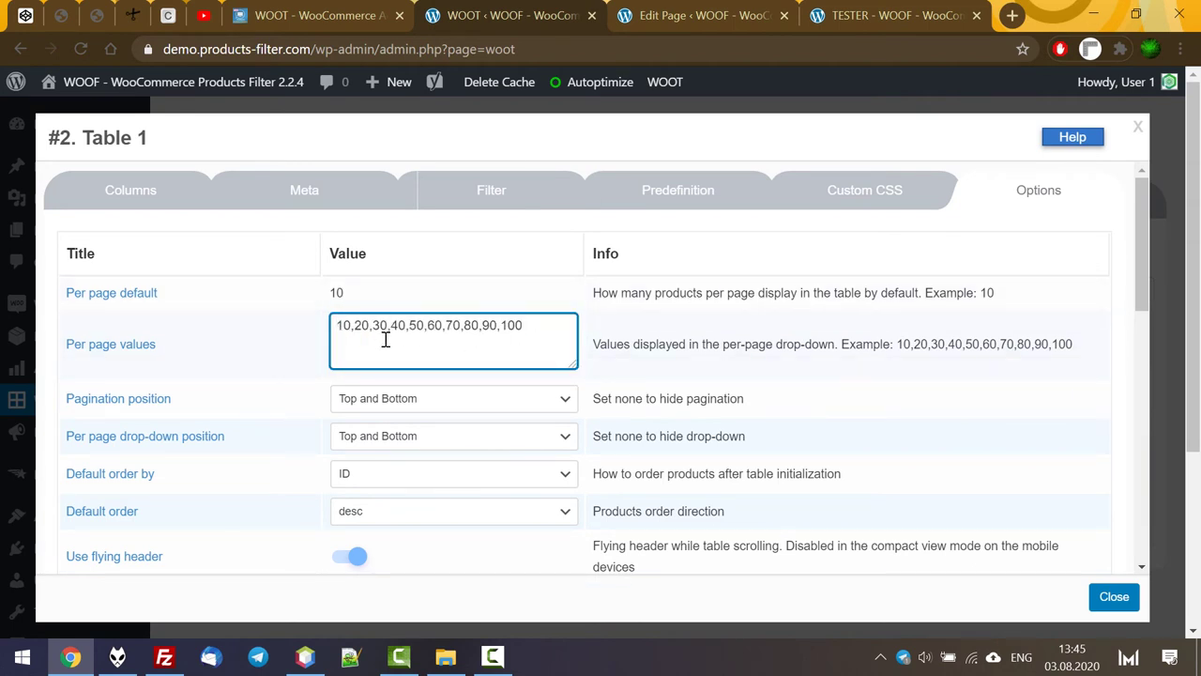
{"action": "type", "text": "5,"}
{"action": "key", "text": "Return"}
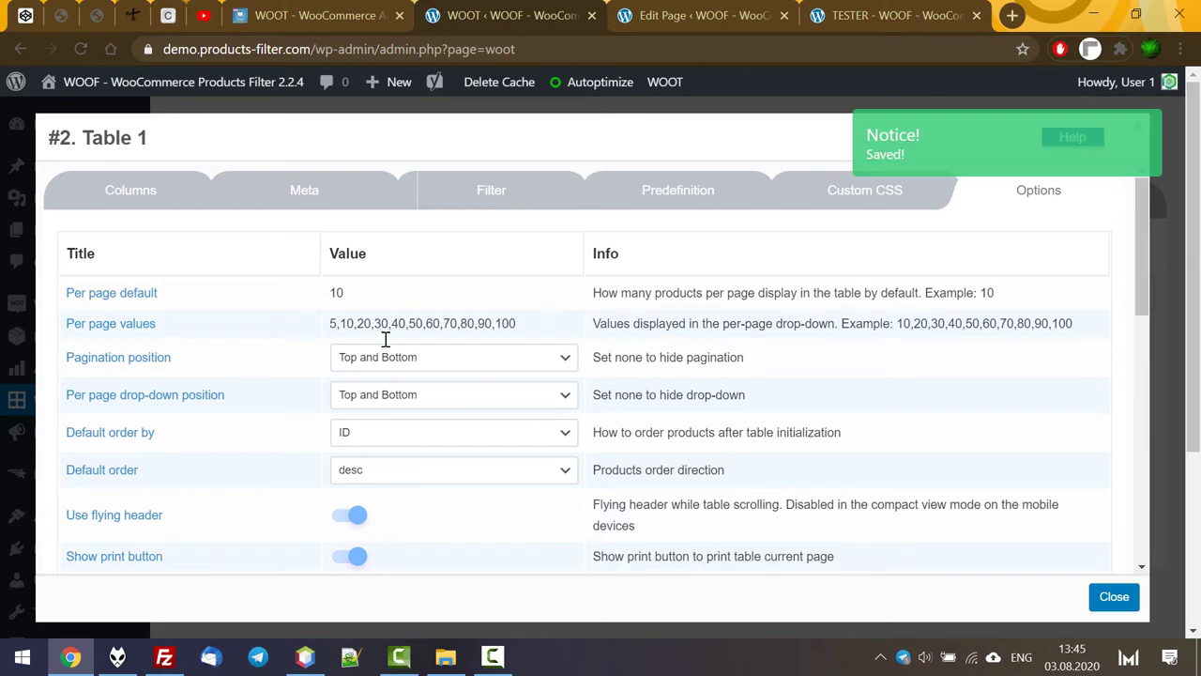
Reload the TESTER page and look through the choices for the number of products per page
{"action": "left_click", "coordinate": [865, 10]}
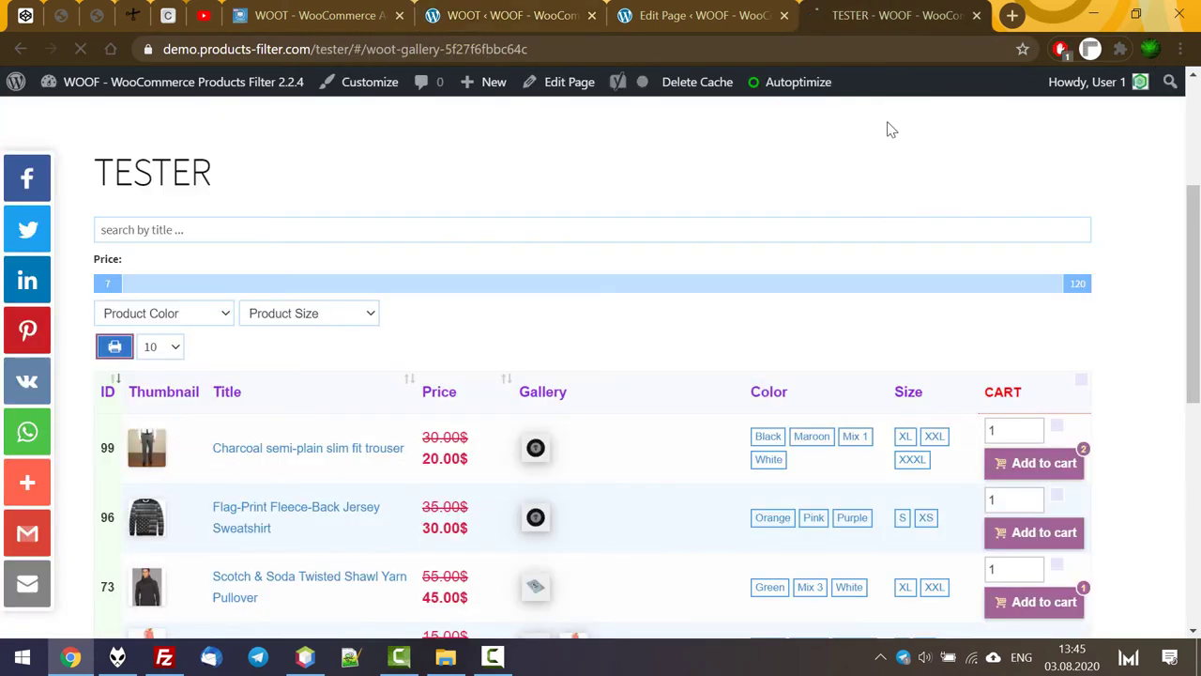
{"action": "key", "text": "F5"}
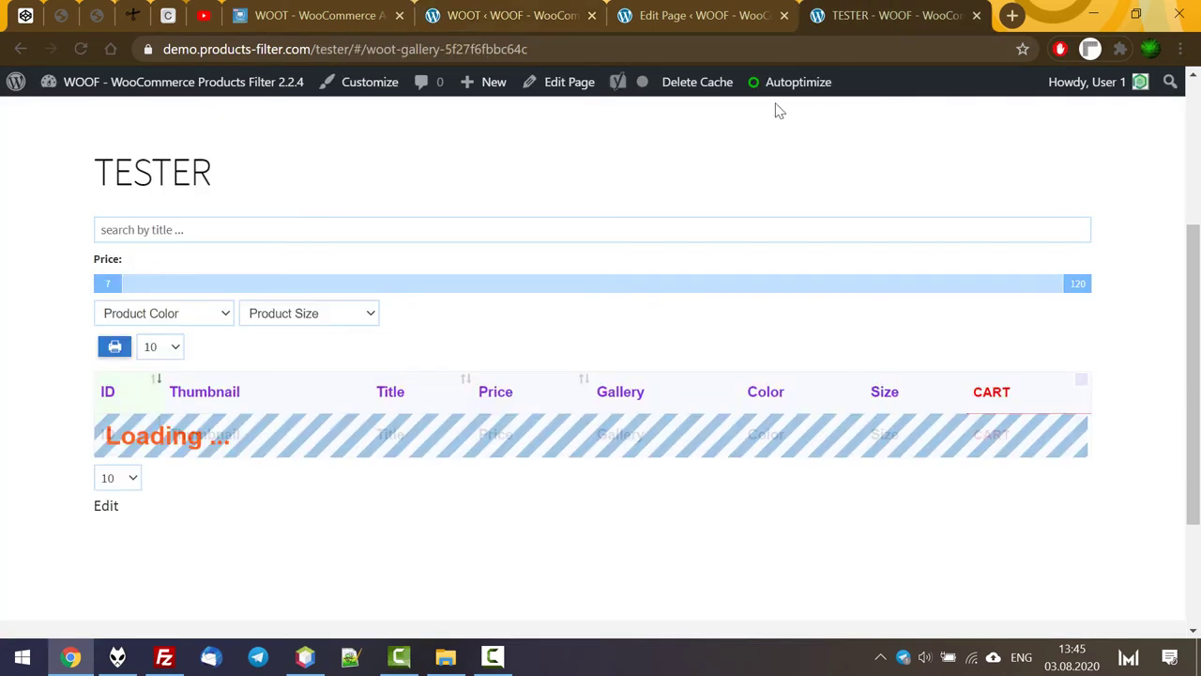
{"action": "left_click", "coordinate": [174, 347]}
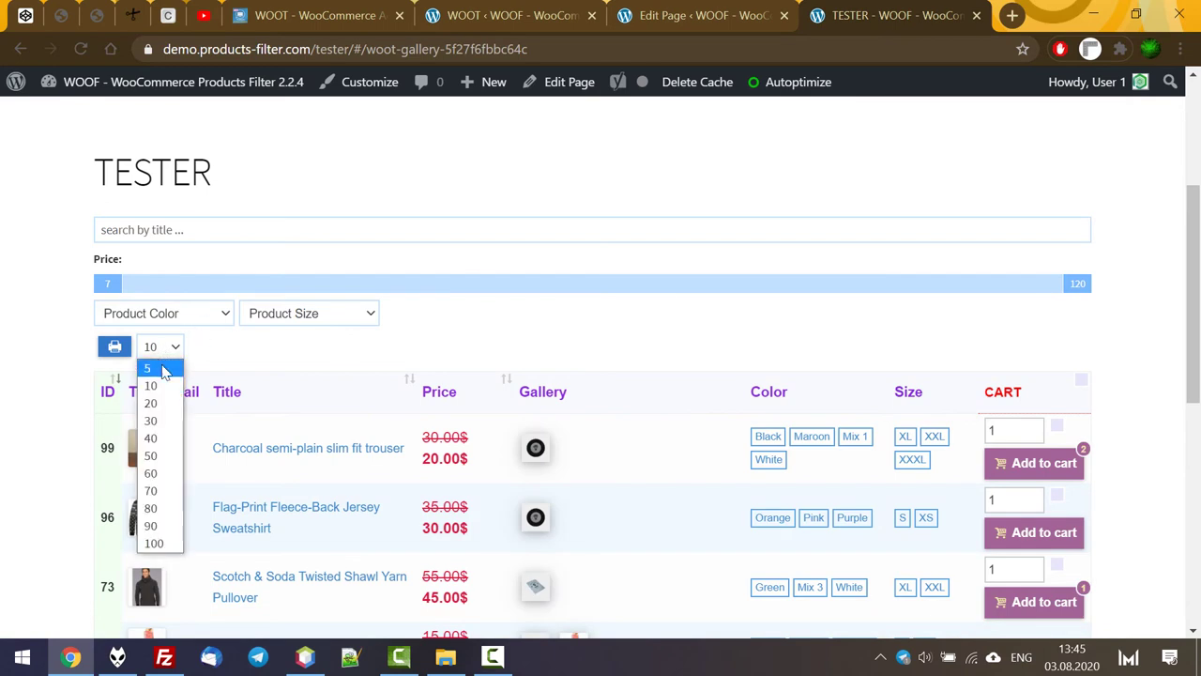
{"action": "left_click", "coordinate": [610, 339]}
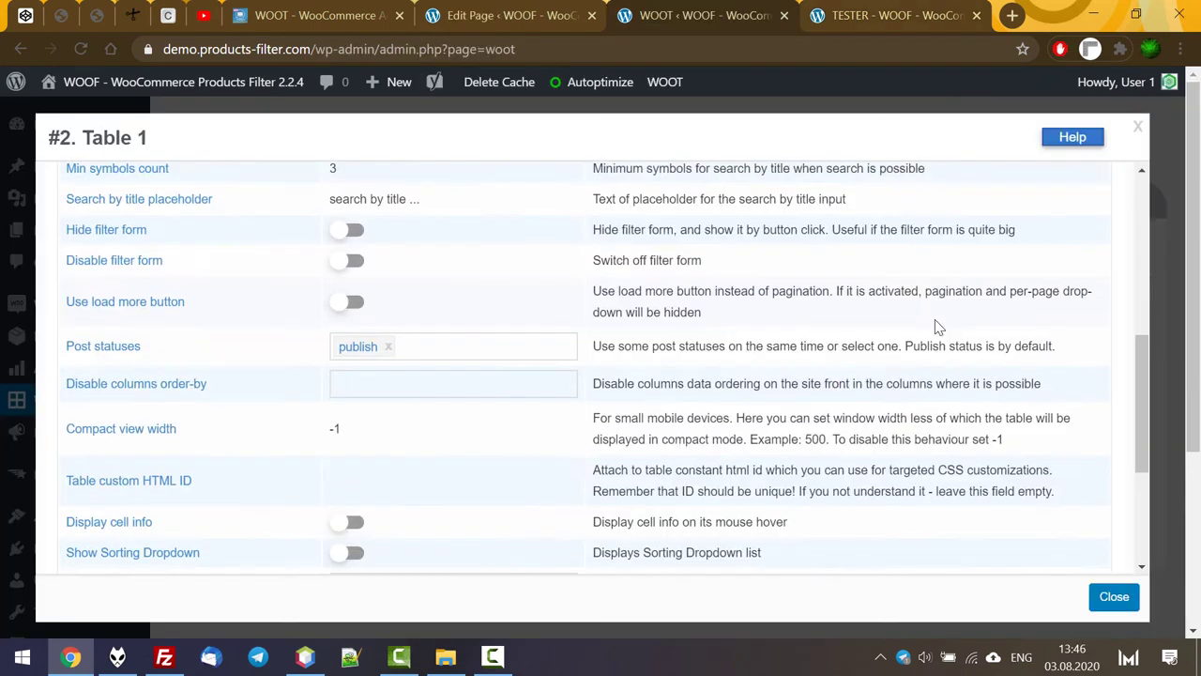
Turn on "Display cell info" in Table 1's options in the WOOT admin
{"action": "scroll", "coordinate": [935, 326], "scroll_direction": "down", "scroll_amount": 1}
{"action": "scroll", "coordinate": [936, 326], "scroll_direction": "down", "scroll_amount": 1}
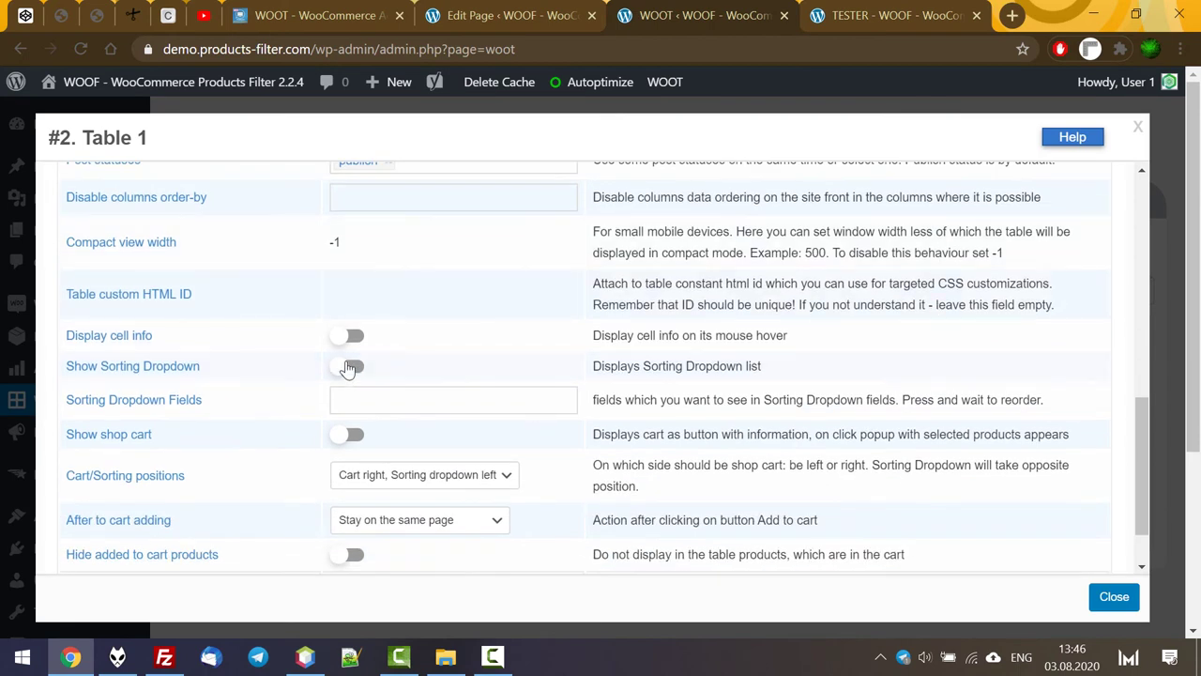
{"action": "left_click", "coordinate": [349, 338]}
Reload the TESTER page and examine the cell info shown for different cells across the product rows
{"action": "left_click", "coordinate": [925, 9]}
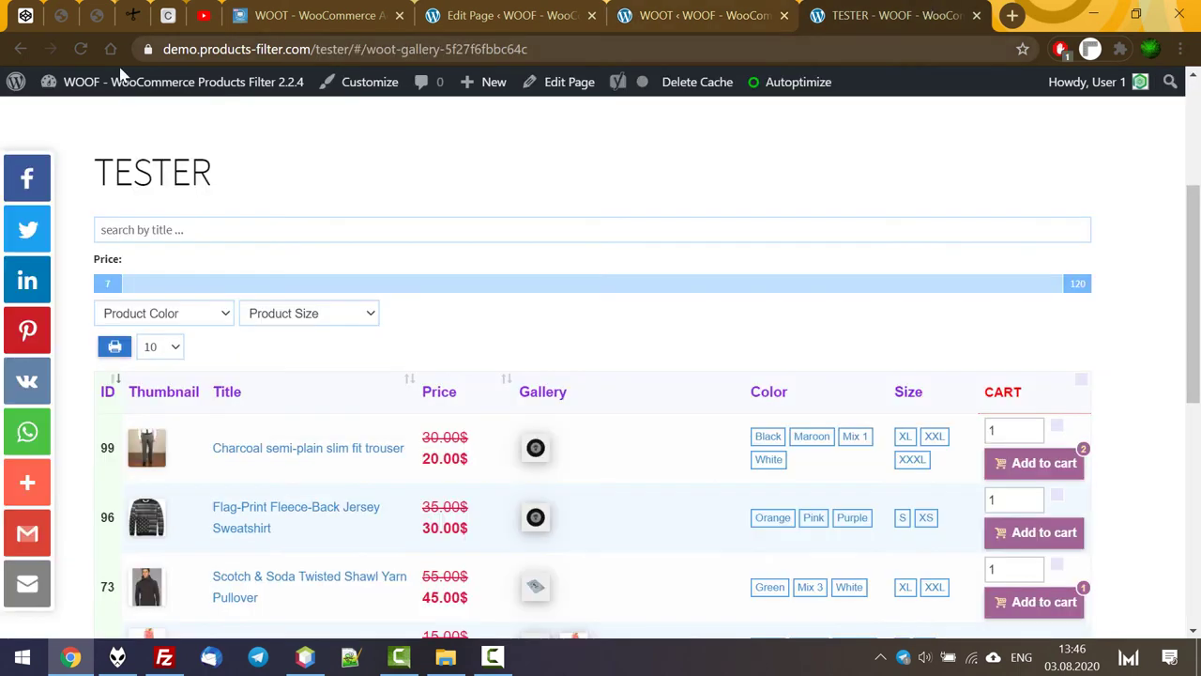
{"action": "left_click", "coordinate": [81, 49]}
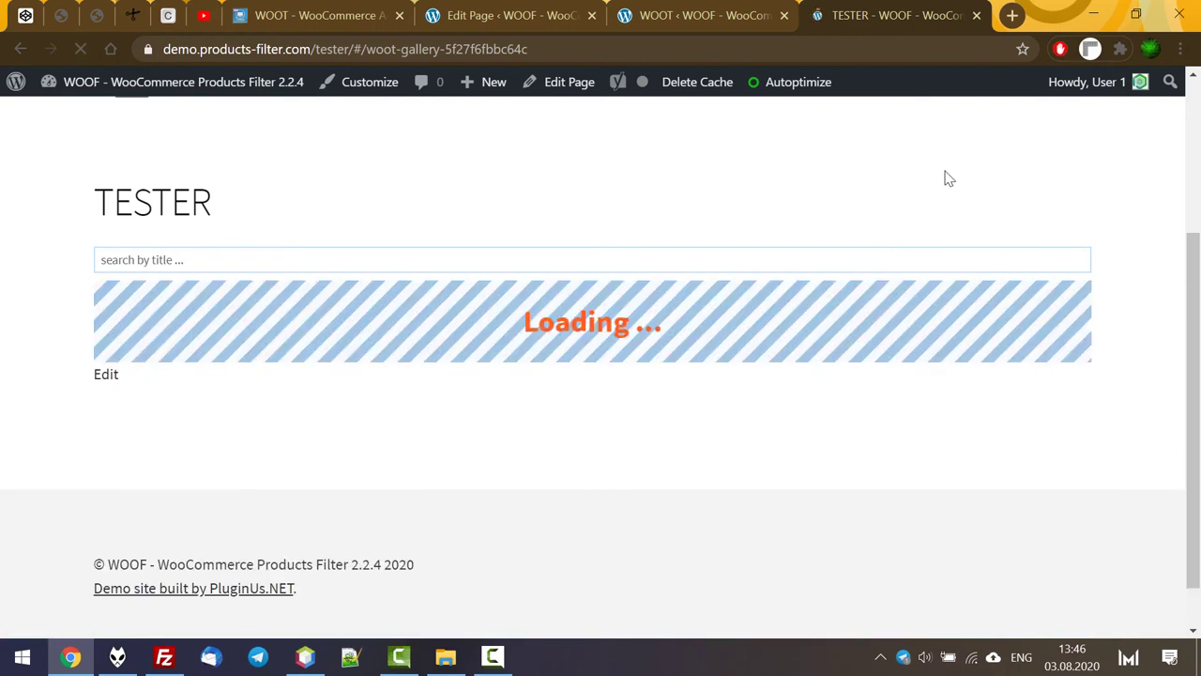
{"action": "scroll", "coordinate": [944, 179], "scroll_direction": "down", "scroll_amount": 3}
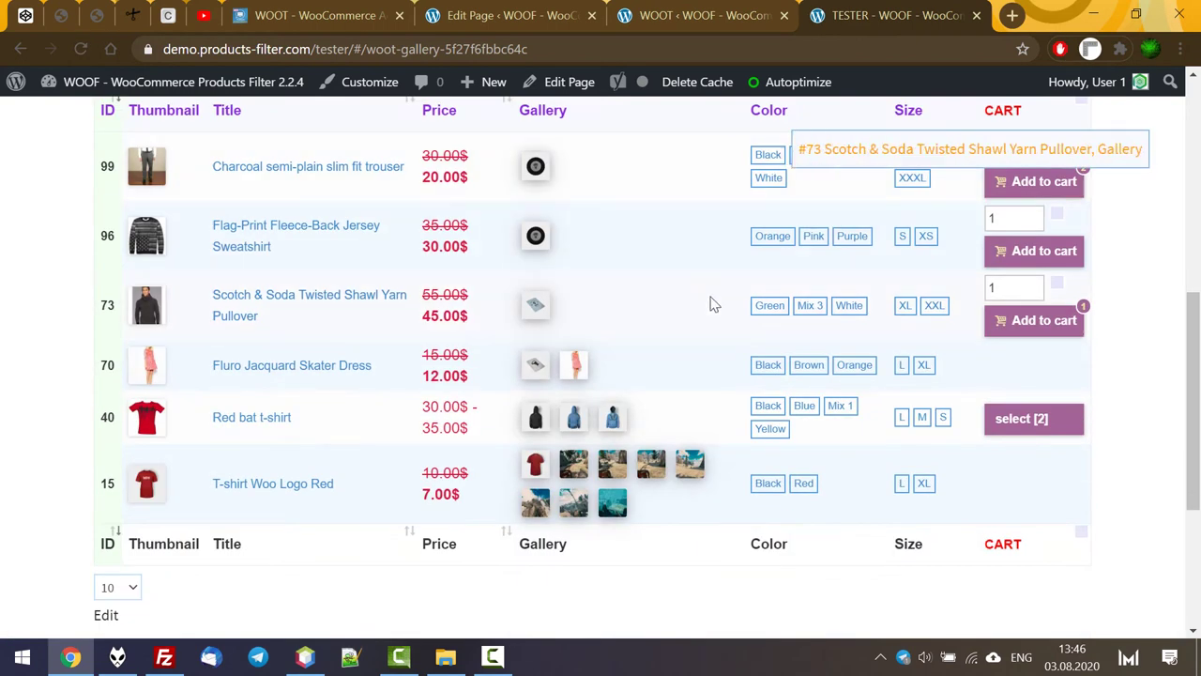
{"action": "scroll", "coordinate": [753, 337], "scroll_direction": "up", "scroll_amount": 2}
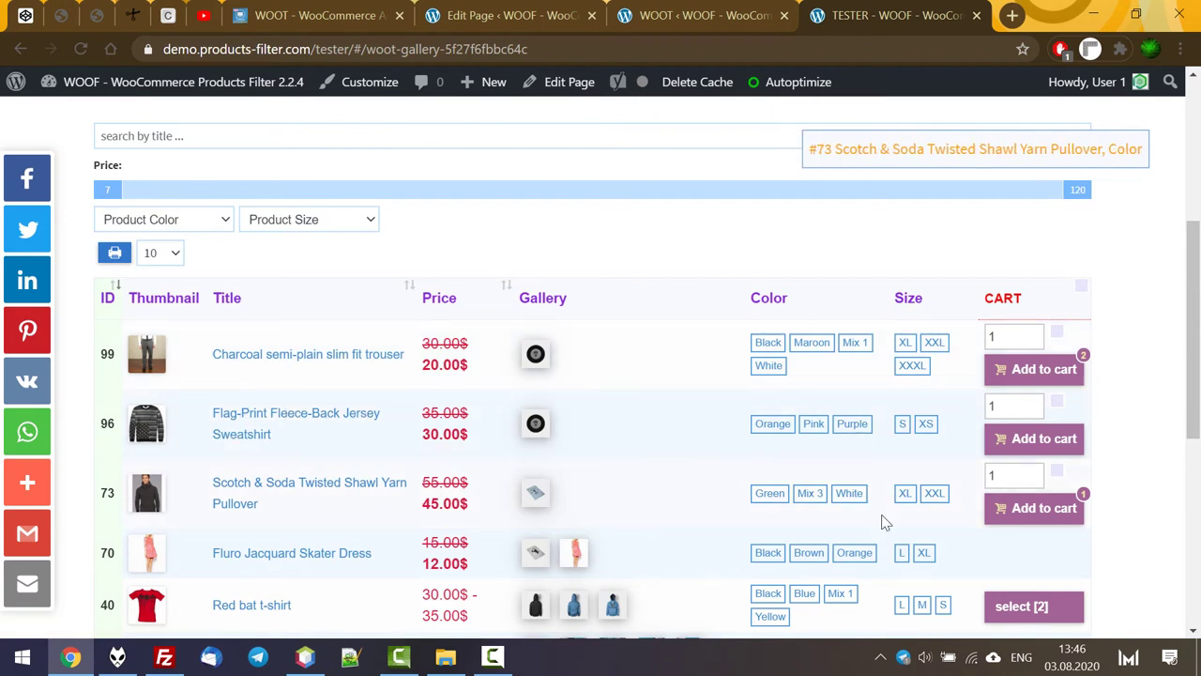
{"action": "scroll", "coordinate": [957, 437], "scroll_direction": "down", "scroll_amount": 3}
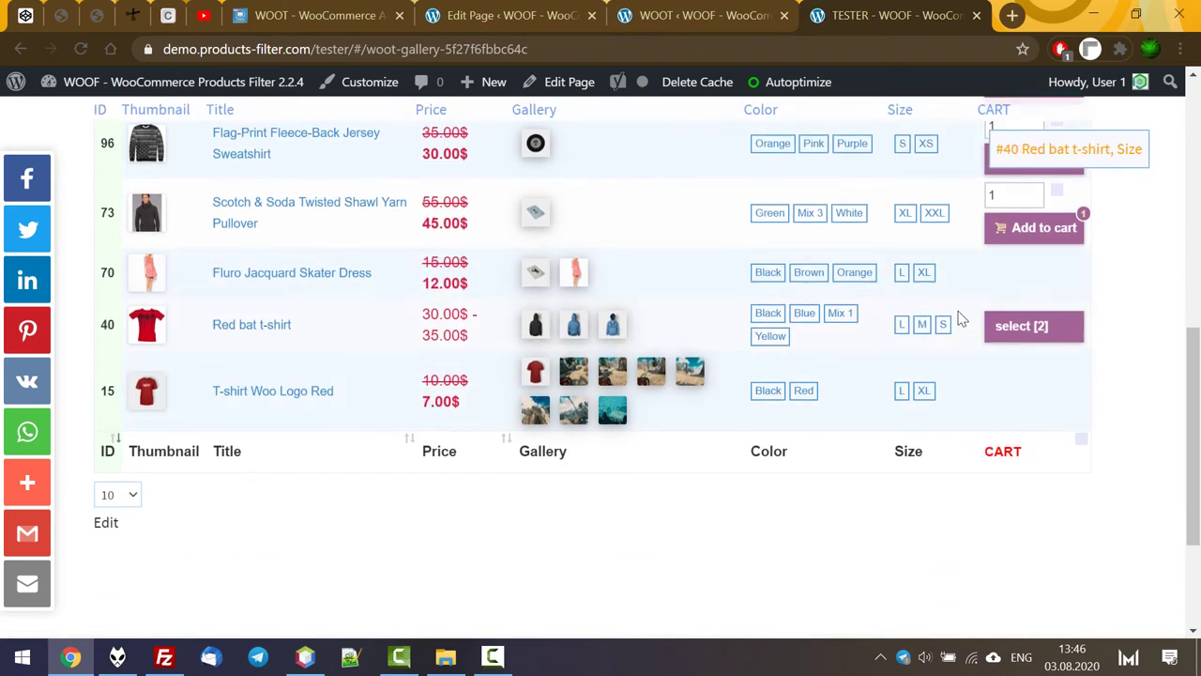
{"action": "scroll", "coordinate": [960, 316], "scroll_direction": "up", "scroll_amount": 1}
Enable "Show Sorting Dropdown" for Table 1 in the WOOT admin and add the popularity, average rating and latest sorting fields
{"action": "left_click", "coordinate": [712, 16]}
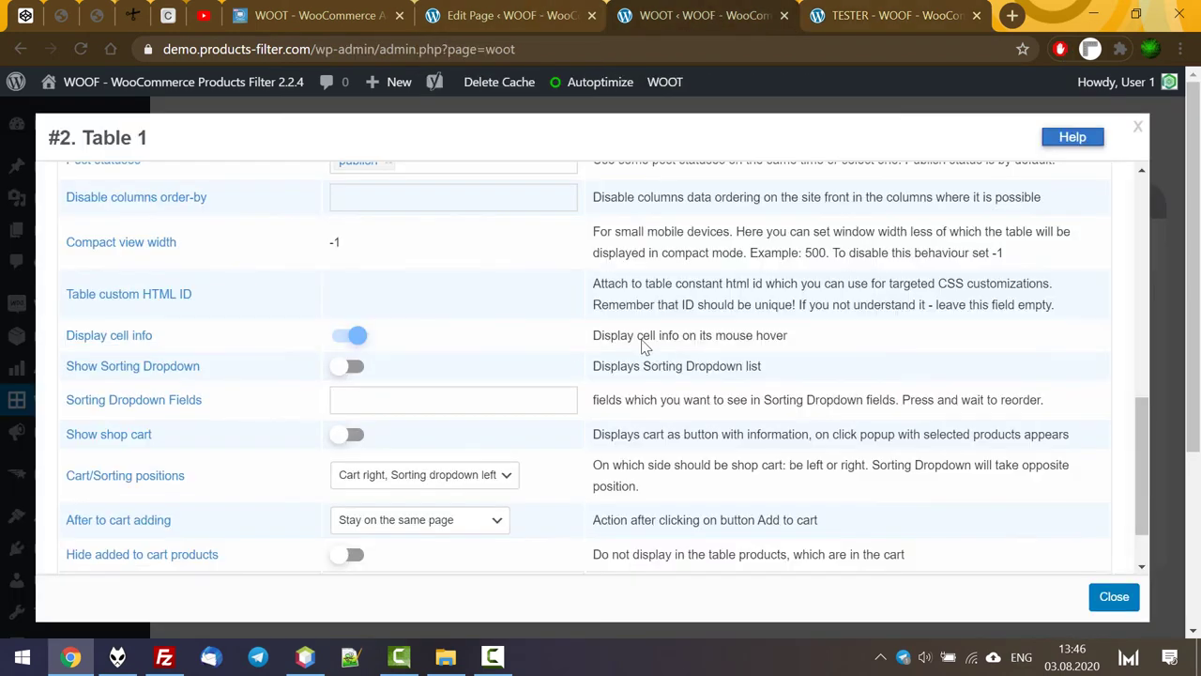
{"action": "left_click", "coordinate": [352, 366]}
{"action": "left_click", "coordinate": [430, 401]}
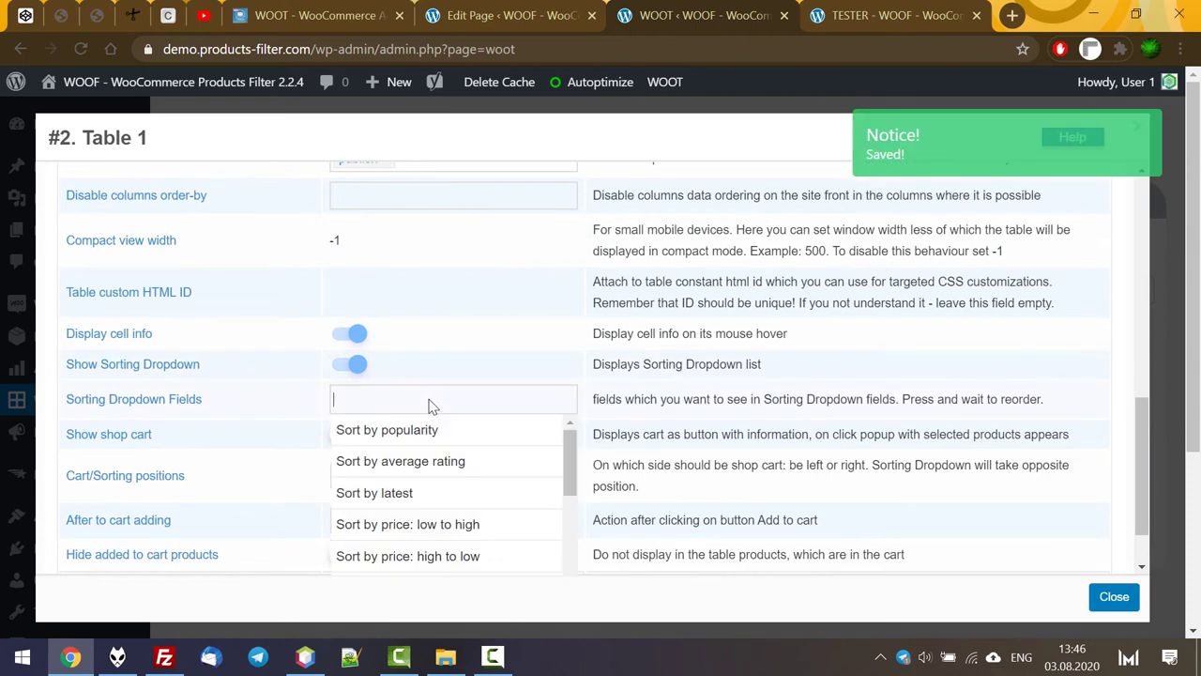
{"action": "left_click", "coordinate": [430, 428]}
{"action": "left_click", "coordinate": [490, 381]}
{"action": "left_click", "coordinate": [466, 402]}
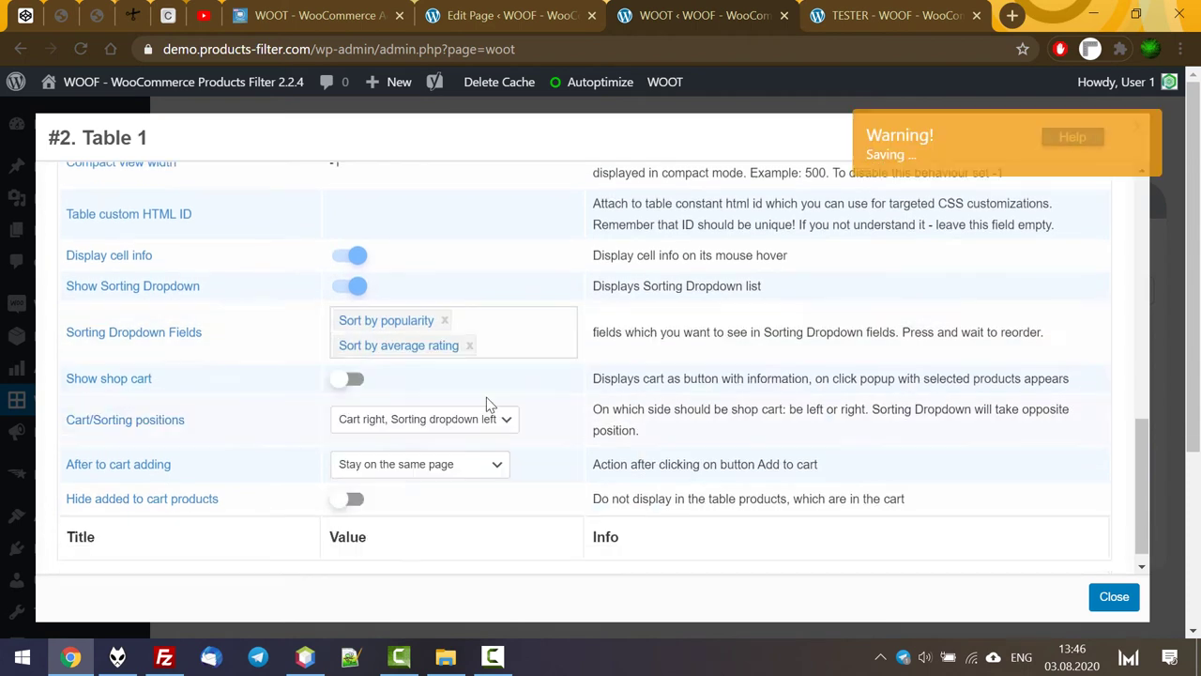
{"action": "left_click", "coordinate": [517, 349]}
{"action": "left_click", "coordinate": [485, 379]}
Add price low to high, price high to low, name A-Z and name Z-A to Table 1's sorting dropdown fields
{"action": "left_click", "coordinate": [539, 338]}
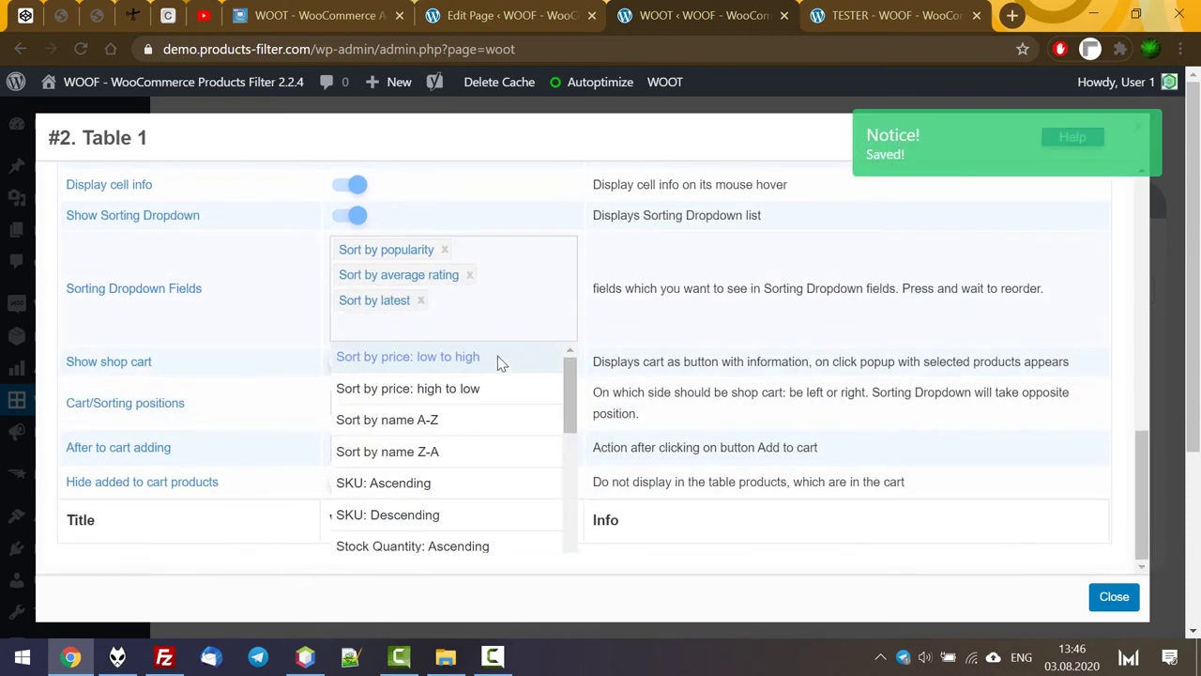
{"action": "left_click", "coordinate": [496, 356]}
{"action": "left_click", "coordinate": [527, 323]}
{"action": "left_click", "coordinate": [496, 364]}
{"action": "left_click", "coordinate": [536, 321]}
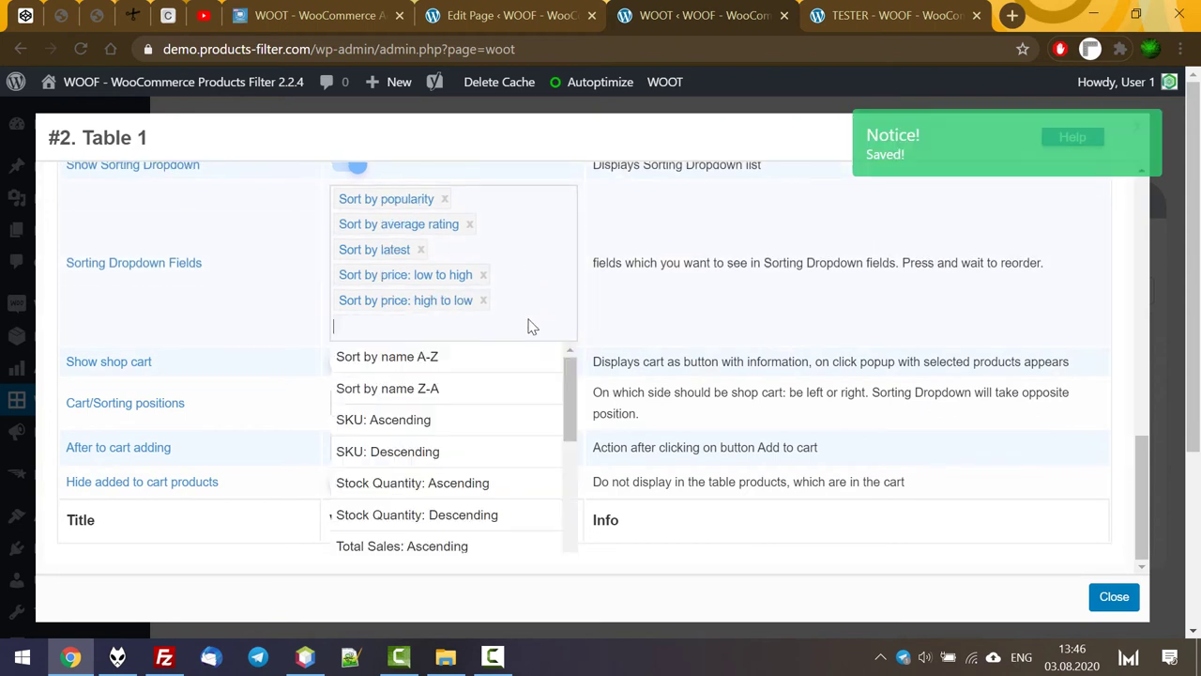
{"action": "left_click", "coordinate": [474, 372]}
{"action": "left_click", "coordinate": [476, 359]}
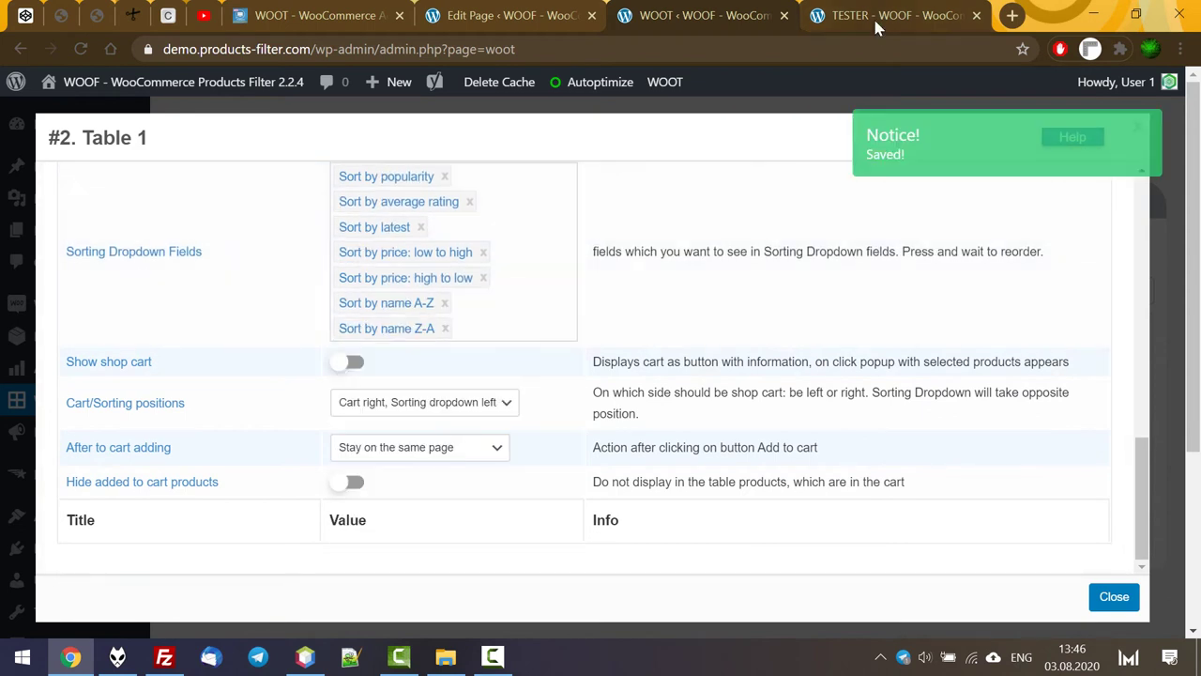
Reload the TESTER page and sort the products by price, first low to high and then high to low
{"action": "left_click", "coordinate": [873, 16]}
{"action": "left_click", "coordinate": [82, 49]}
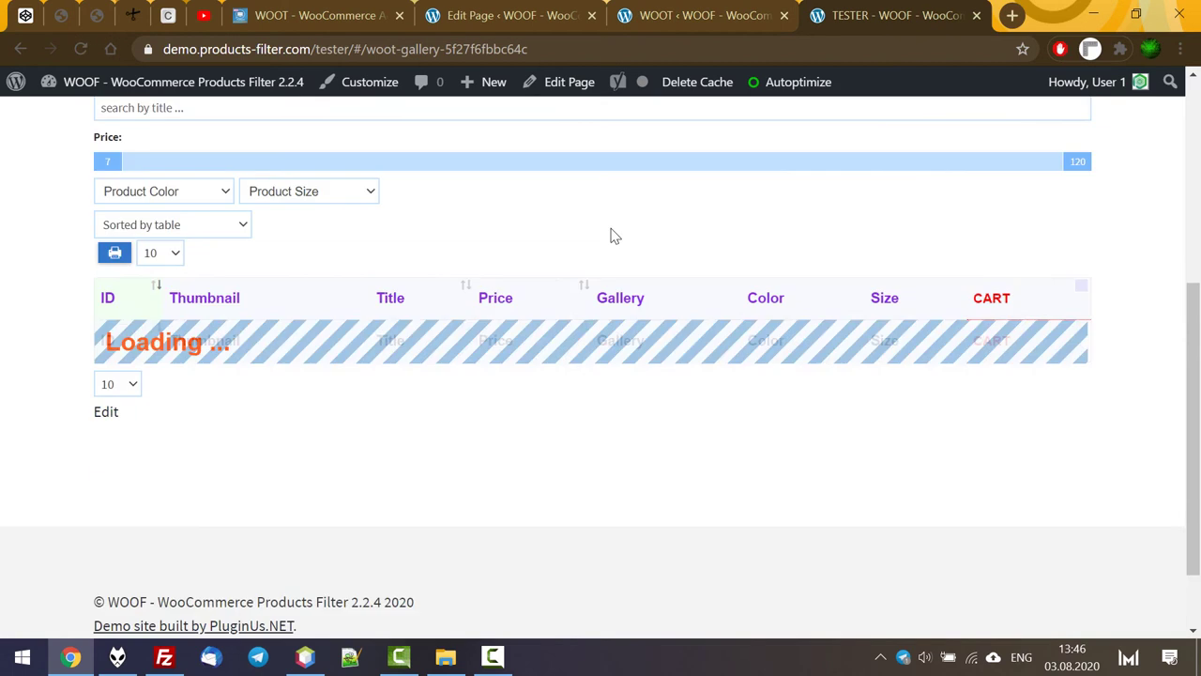
{"action": "left_click", "coordinate": [233, 226]}
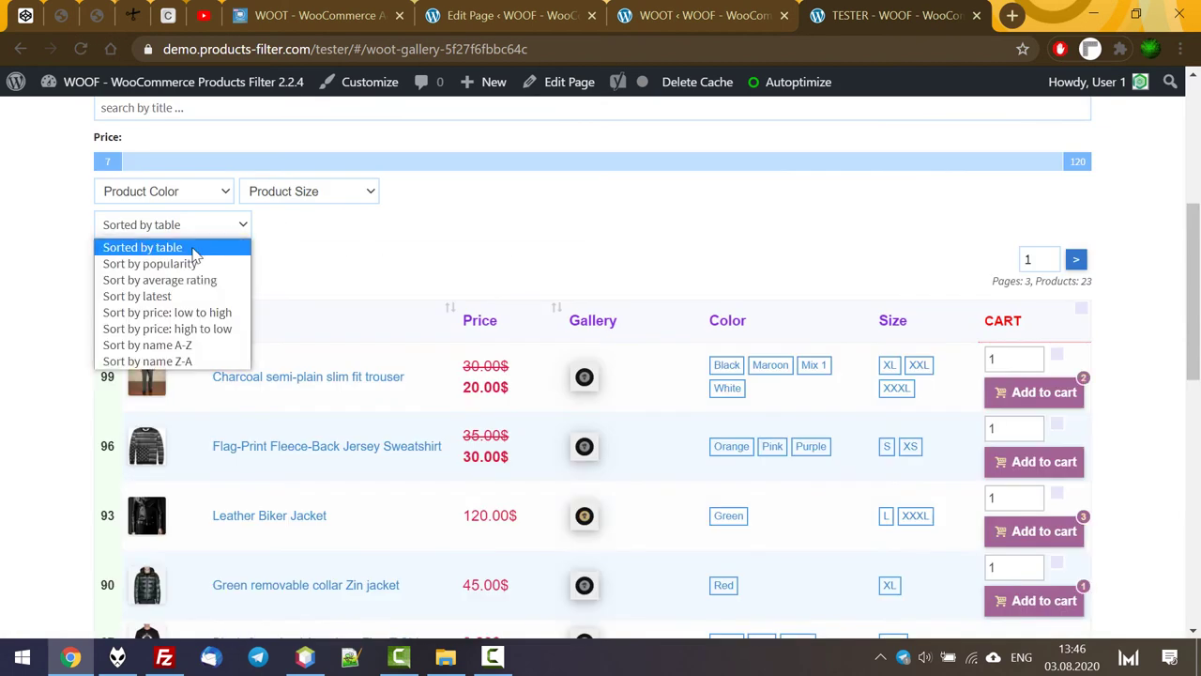
{"action": "left_click", "coordinate": [191, 314]}
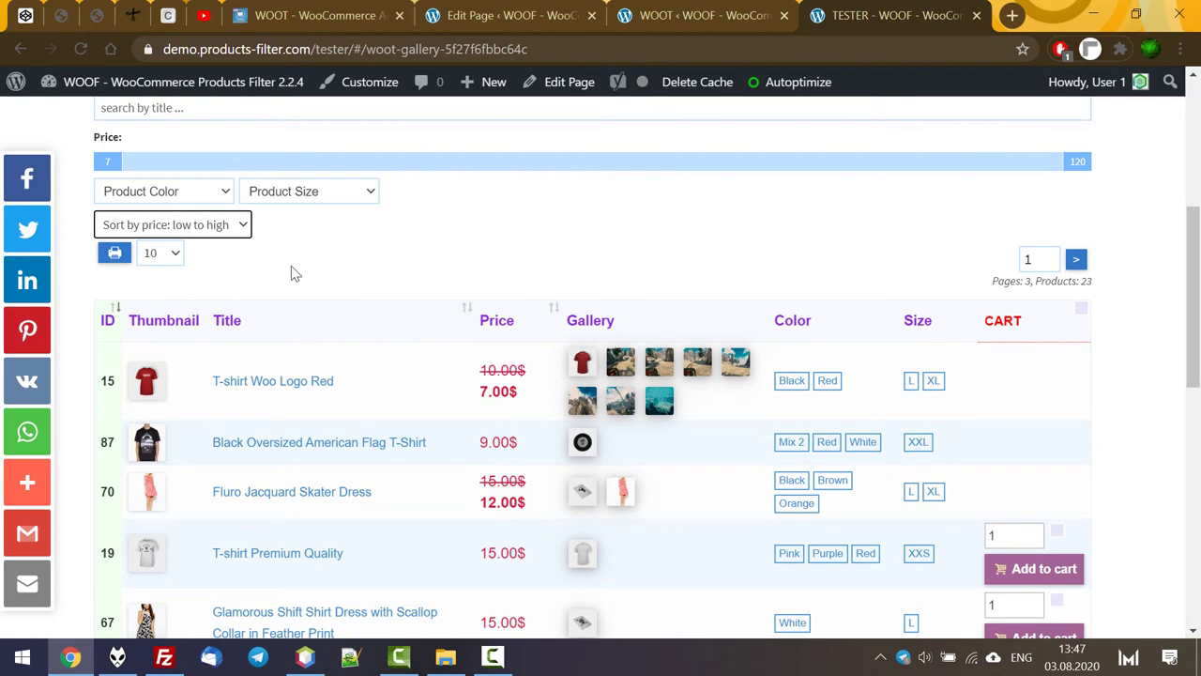
{"action": "left_click", "coordinate": [222, 226]}
{"action": "left_click", "coordinate": [206, 329]}
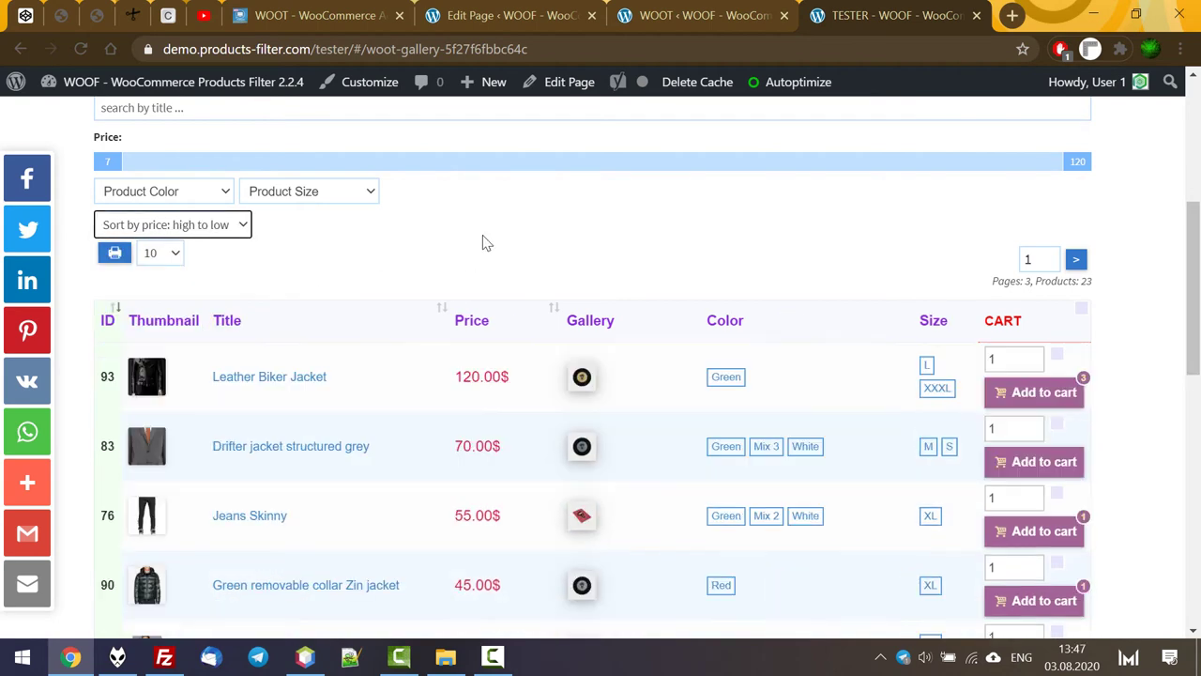
Sort the product table on the TESTER page by name A-Z and then by name Z-A
{"action": "left_click", "coordinate": [216, 226]}
{"action": "left_click", "coordinate": [184, 344]}
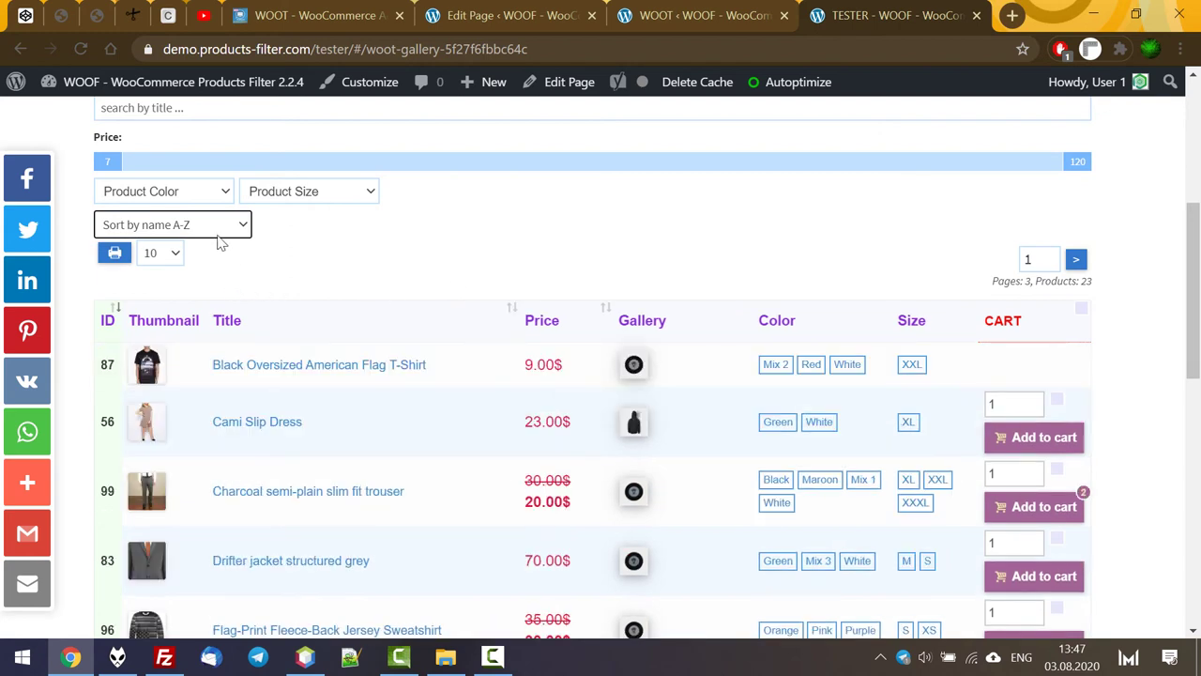
{"action": "left_click", "coordinate": [218, 232]}
{"action": "left_click", "coordinate": [184, 360]}
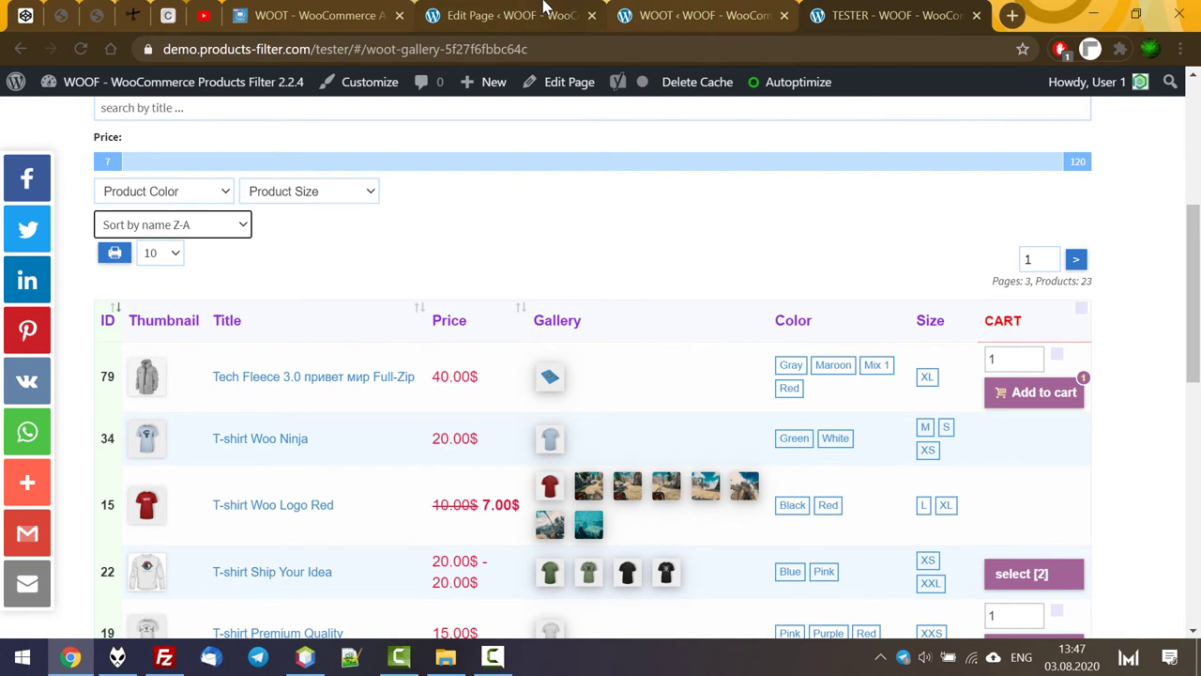
Set the skin of Table 1 to skin-4 in the WOOT admin
{"action": "left_click", "coordinate": [671, 11]}
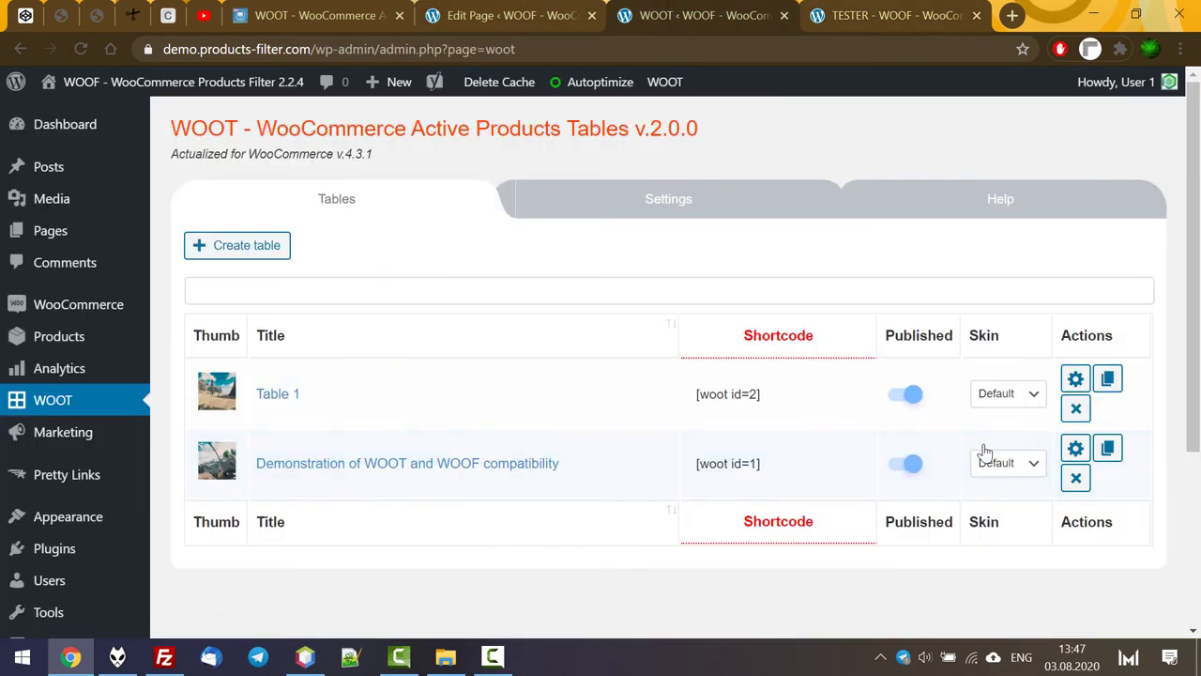
{"action": "left_click", "coordinate": [999, 399]}
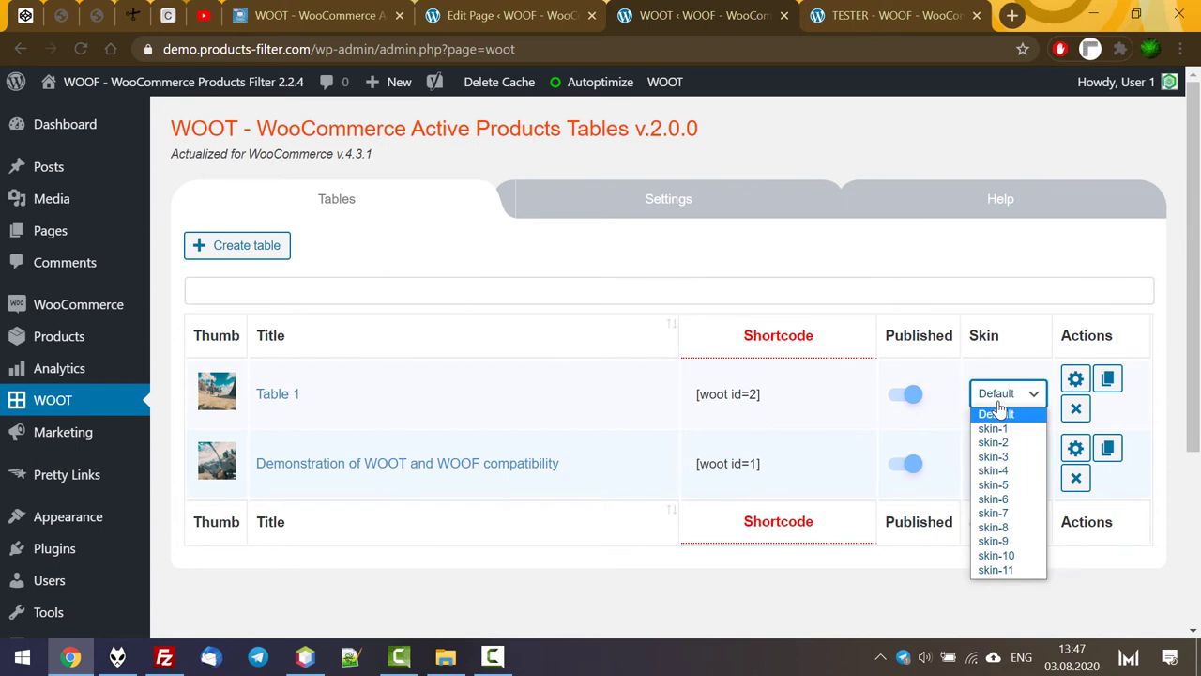
{"action": "left_click", "coordinate": [995, 470]}
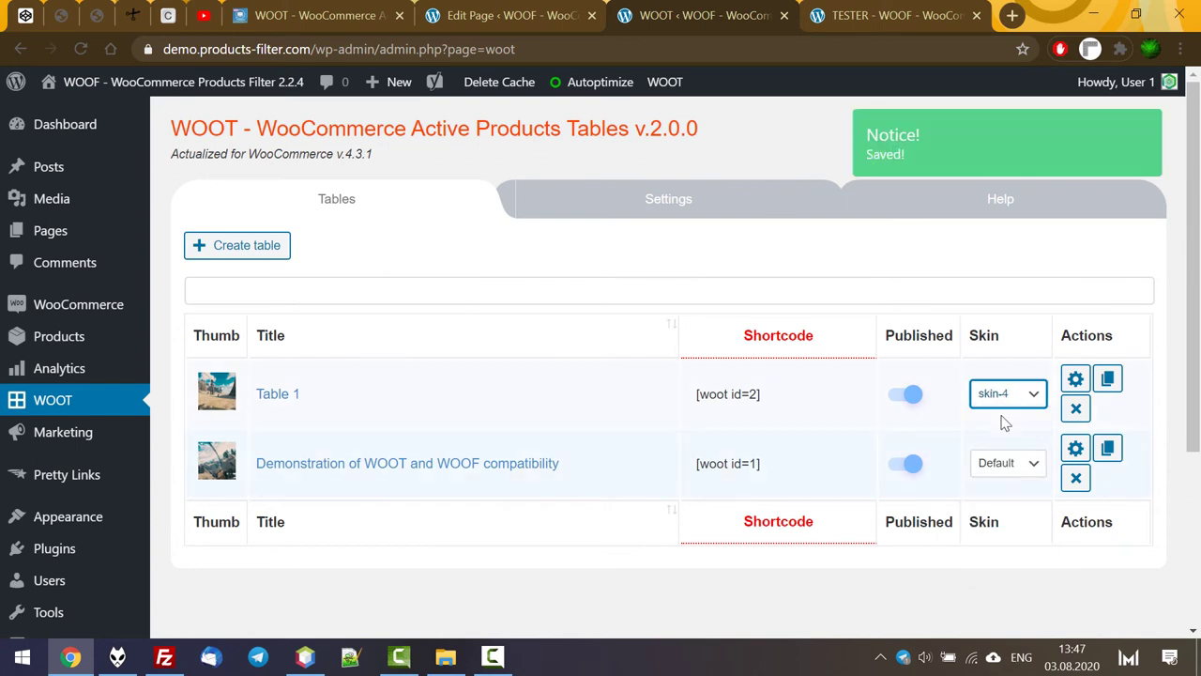
Reload the TESTER page and look over the product table with skin-4 applied
{"action": "left_click", "coordinate": [899, 15]}
{"action": "left_click", "coordinate": [81, 50]}
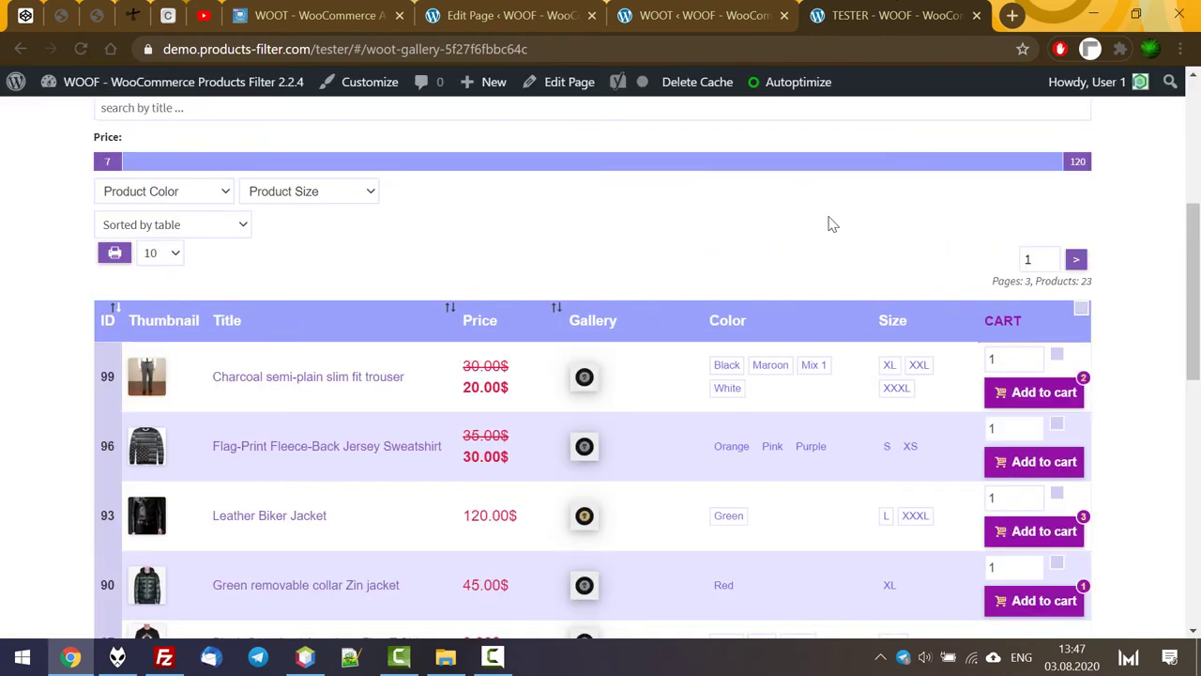
{"action": "scroll", "coordinate": [829, 223], "scroll_direction": "down", "scroll_amount": 2}
{"action": "scroll", "coordinate": [828, 224], "scroll_direction": "up", "scroll_amount": 3}
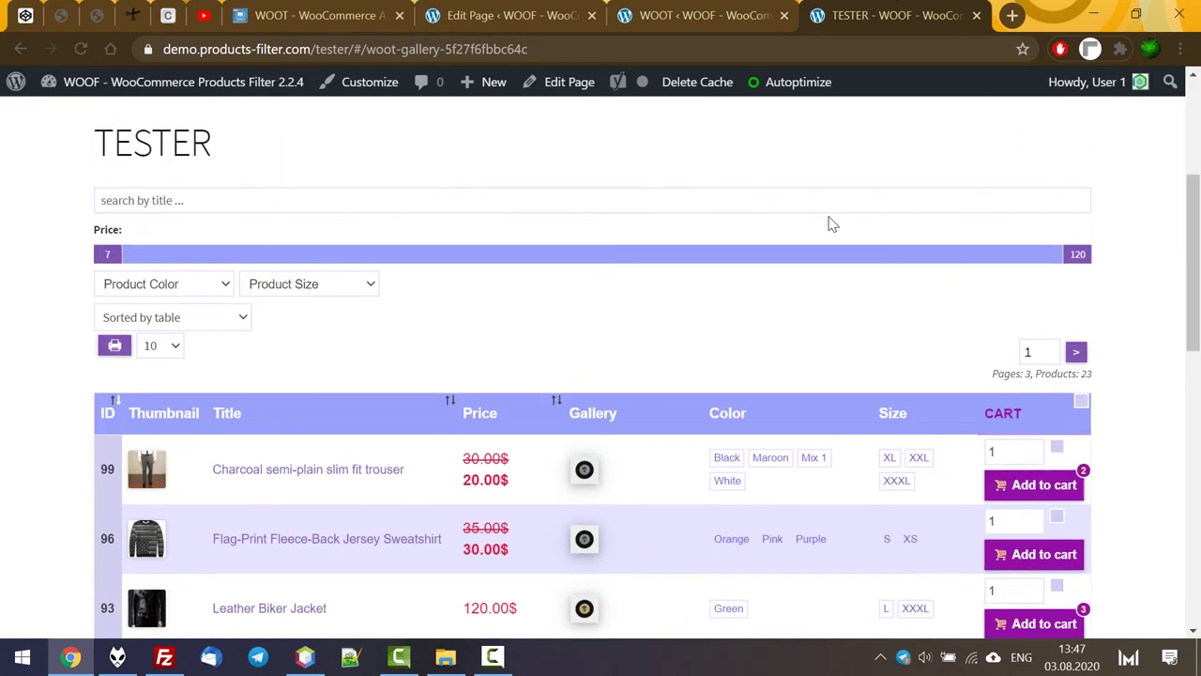
{"action": "scroll", "coordinate": [829, 223], "scroll_direction": "down", "scroll_amount": 2}
{"action": "scroll", "coordinate": [828, 224], "scroll_direction": "down", "scroll_amount": 2}
{"action": "scroll", "coordinate": [832, 219], "scroll_direction": "up", "scroll_amount": 4}
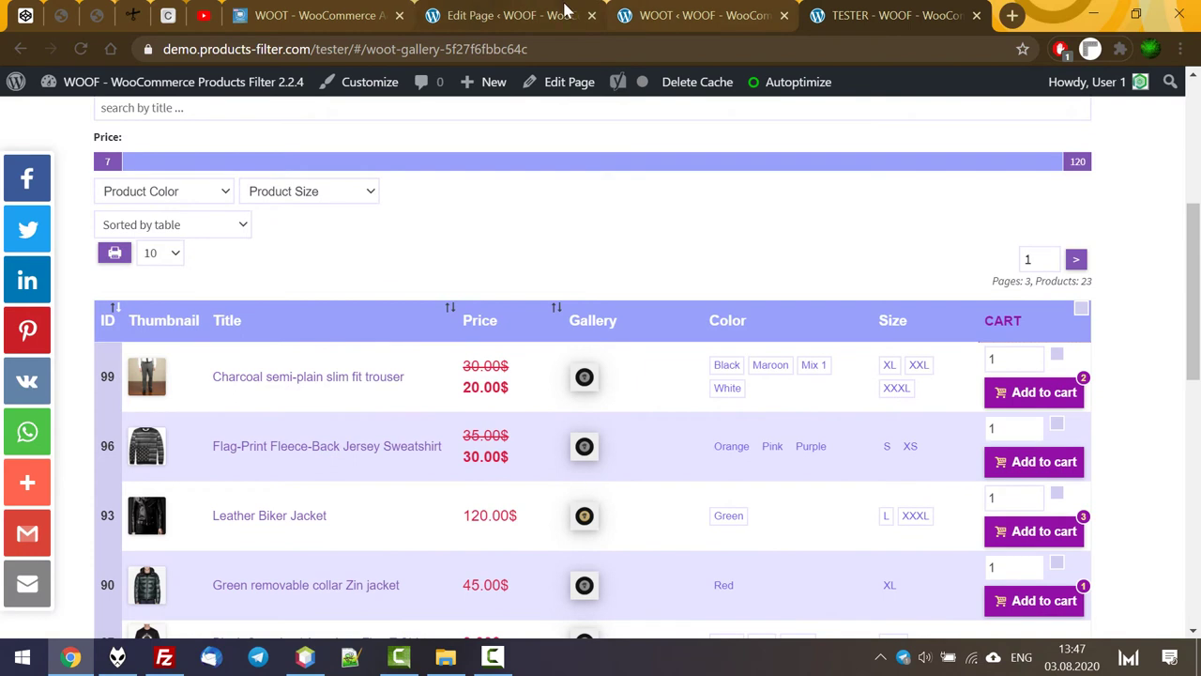
Return to the WOOT admin and set the skin of Table 1 to skin-8
{"action": "left_click", "coordinate": [711, 11]}
{"action": "left_click", "coordinate": [1007, 402]}
{"action": "left_click", "coordinate": [996, 527]}
Reload the TESTER page and look over the product table with skin-8 applied
{"action": "left_click", "coordinate": [889, 17]}
{"action": "left_click", "coordinate": [82, 52]}
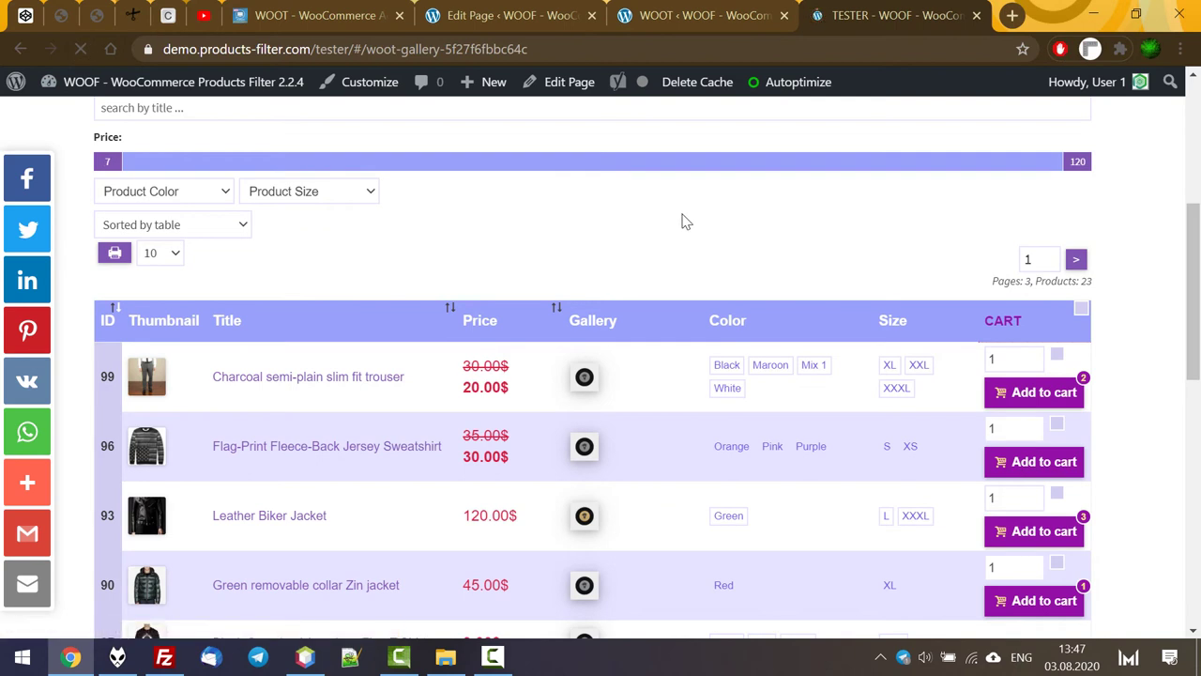
{"action": "scroll", "coordinate": [683, 224], "scroll_direction": "down", "scroll_amount": 4}
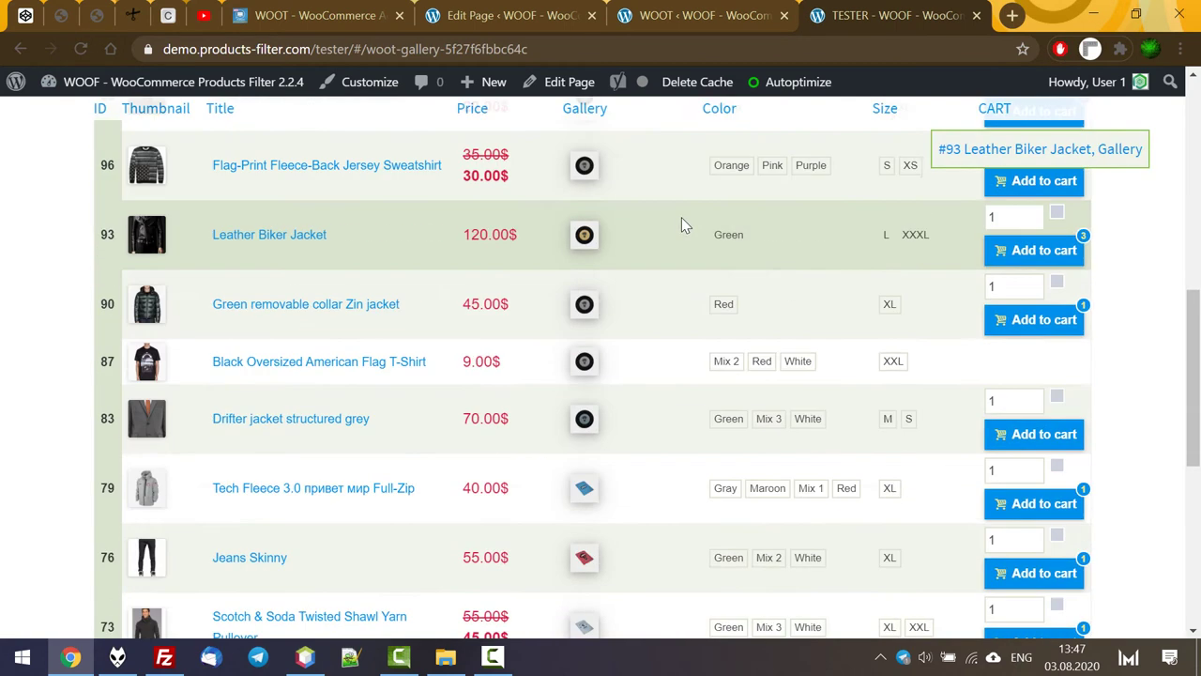
{"action": "scroll", "coordinate": [772, 357], "scroll_direction": "down", "scroll_amount": 1}
{"action": "scroll", "coordinate": [771, 356], "scroll_direction": "up", "scroll_amount": 5}
{"action": "scroll", "coordinate": [771, 356], "scroll_direction": "down", "scroll_amount": 3}
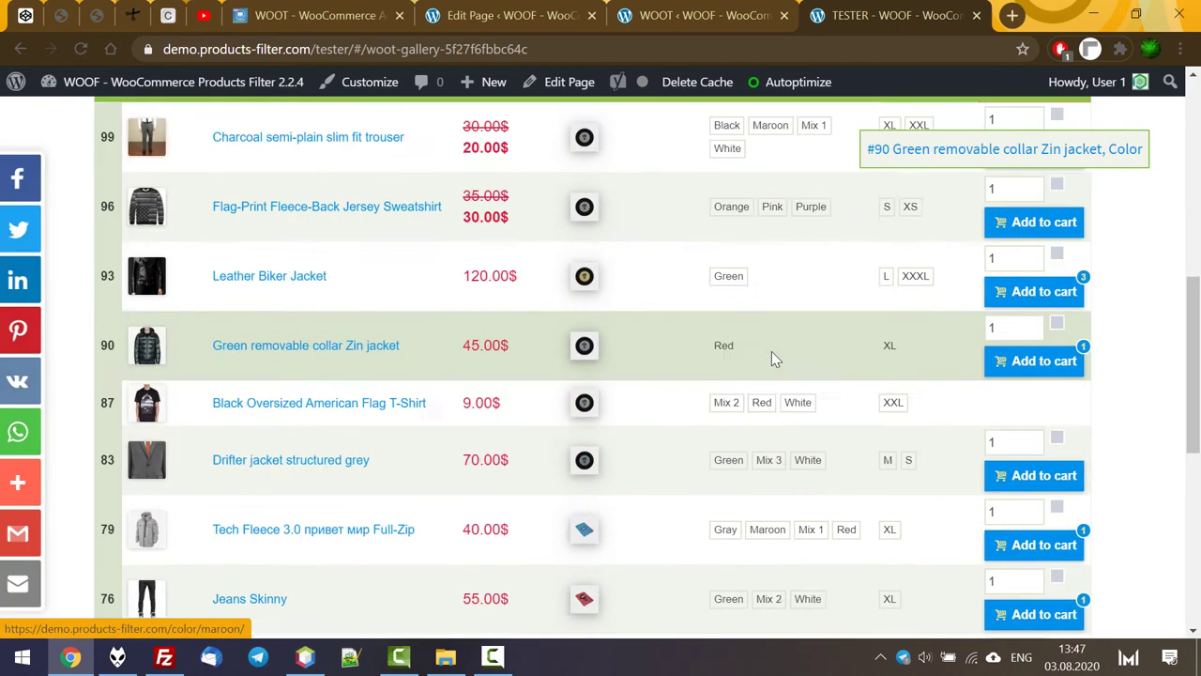
{"action": "scroll", "coordinate": [771, 355], "scroll_direction": "up", "scroll_amount": 2}
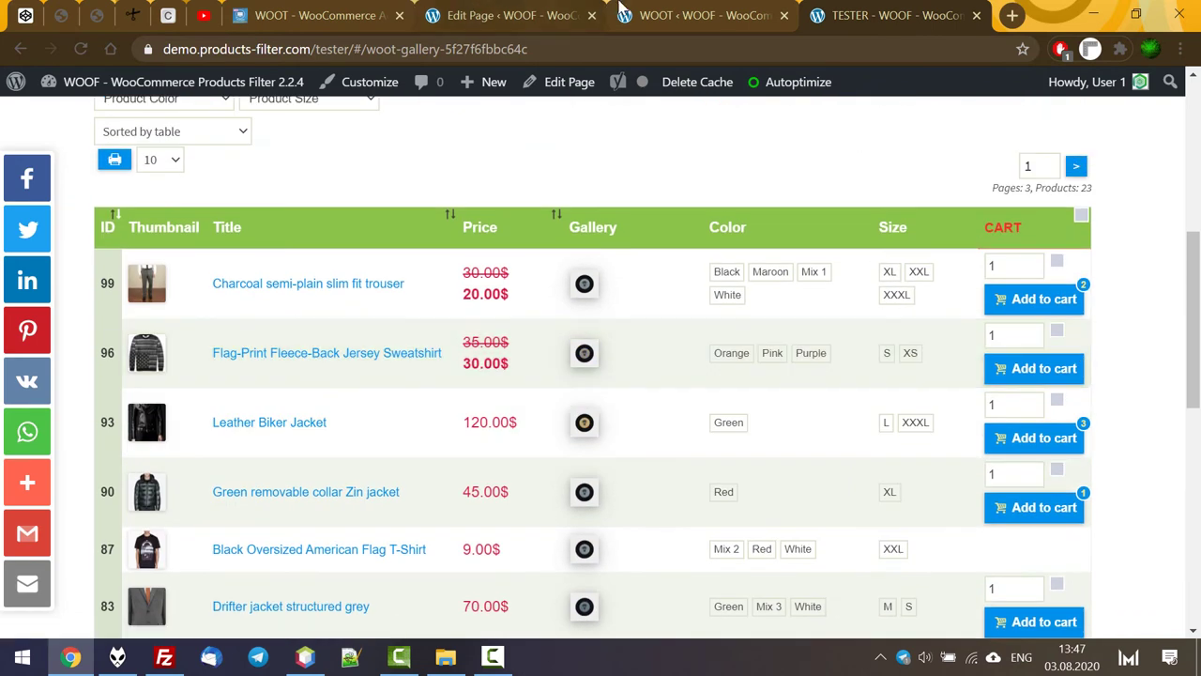
Return to the WOOT admin and set the skin of Table 1 to skin-11
{"action": "left_click", "coordinate": [644, 11]}
{"action": "left_click", "coordinate": [1007, 393]}
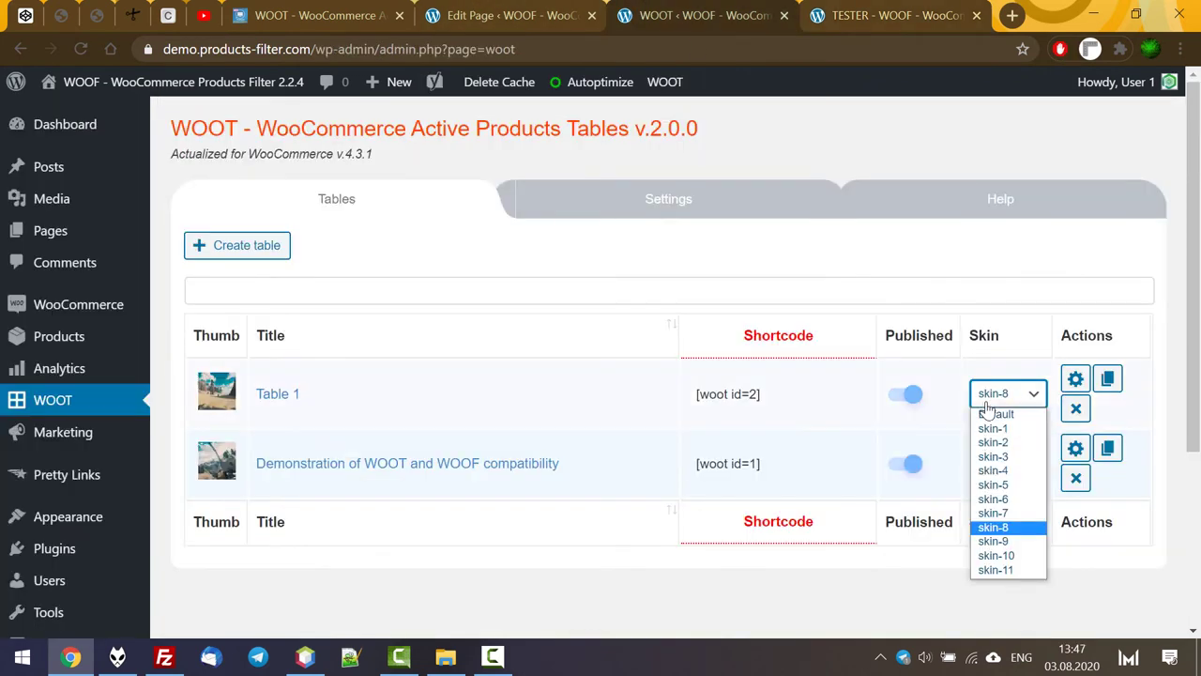
{"action": "left_click", "coordinate": [1019, 568]}
Check the newly chosen table skin on the reloaded TESTER page
{"action": "left_click", "coordinate": [959, 9]}
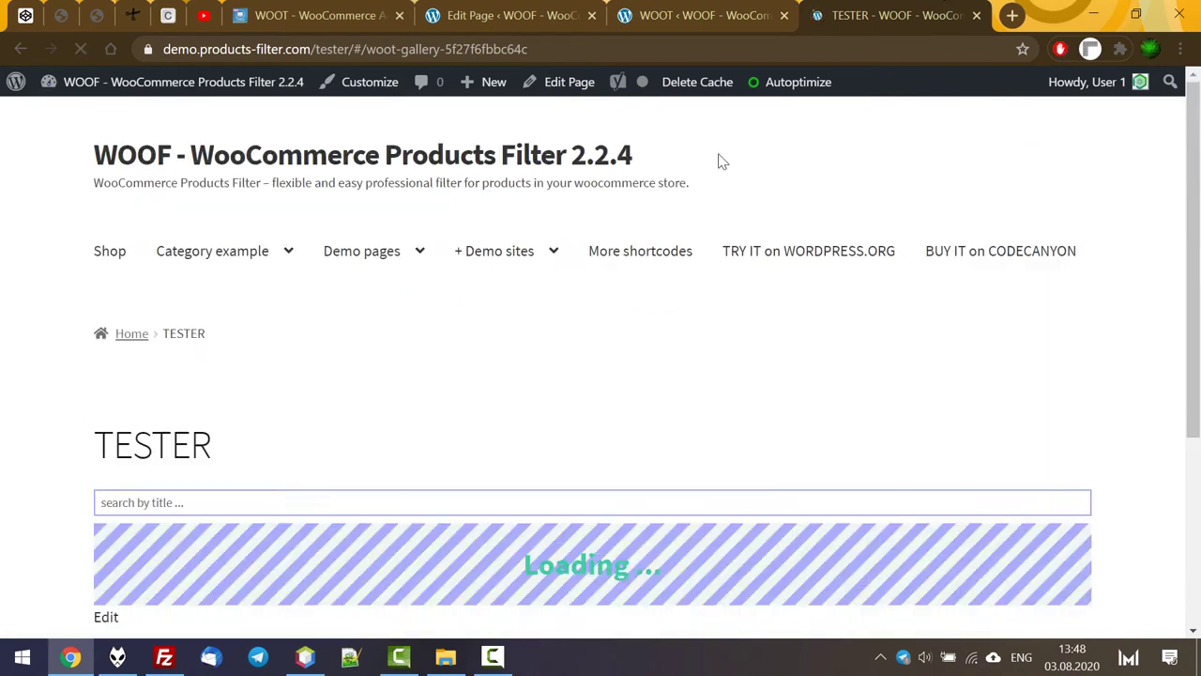
{"action": "scroll", "coordinate": [1178, 305], "scroll_direction": "down", "scroll_amount": 2}
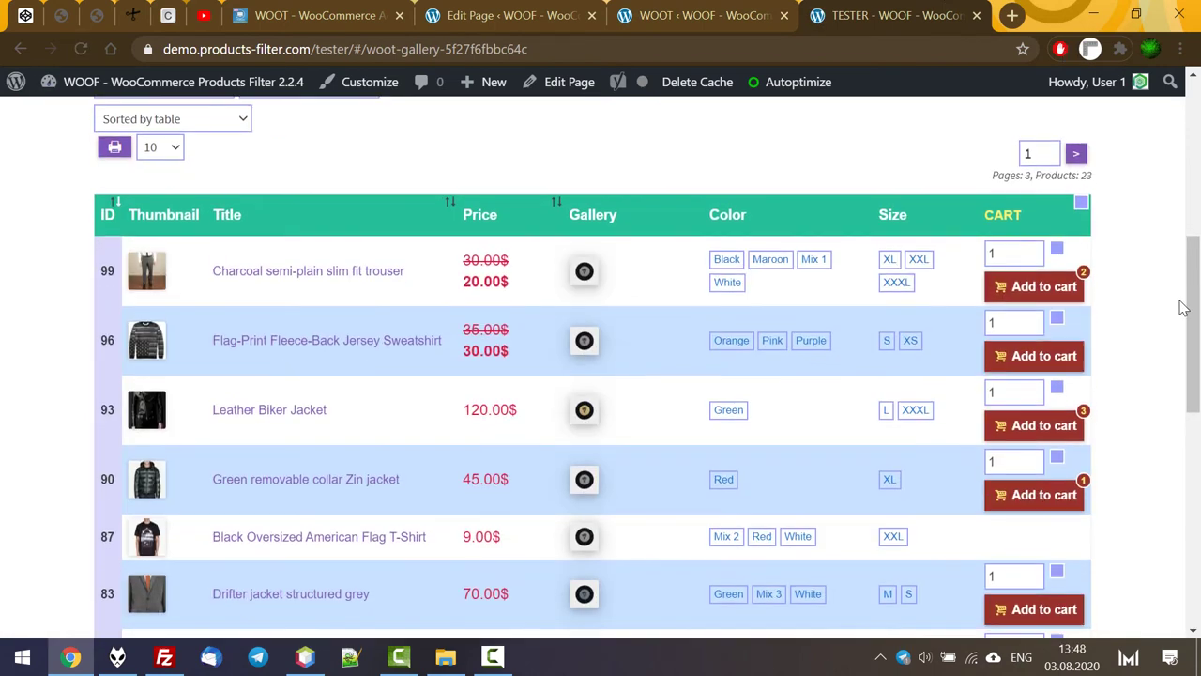
{"action": "scroll", "coordinate": [1173, 306], "scroll_direction": "up", "scroll_amount": 3}
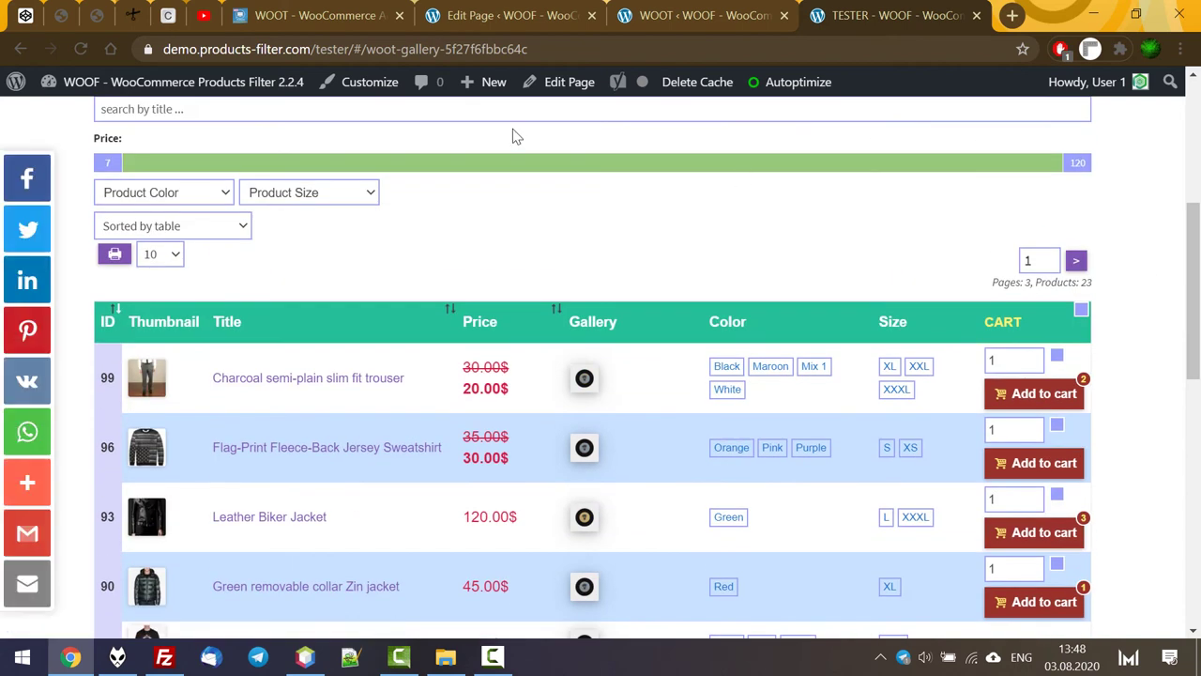
Append a new column at the end of Table 1's columns and set its field to Attachments
{"action": "key", "text": "ctrl+shift+Tab"}
{"action": "scroll", "coordinate": [1060, 282], "scroll_direction": "down", "scroll_amount": 1}
{"action": "left_click", "coordinate": [1074, 282]}
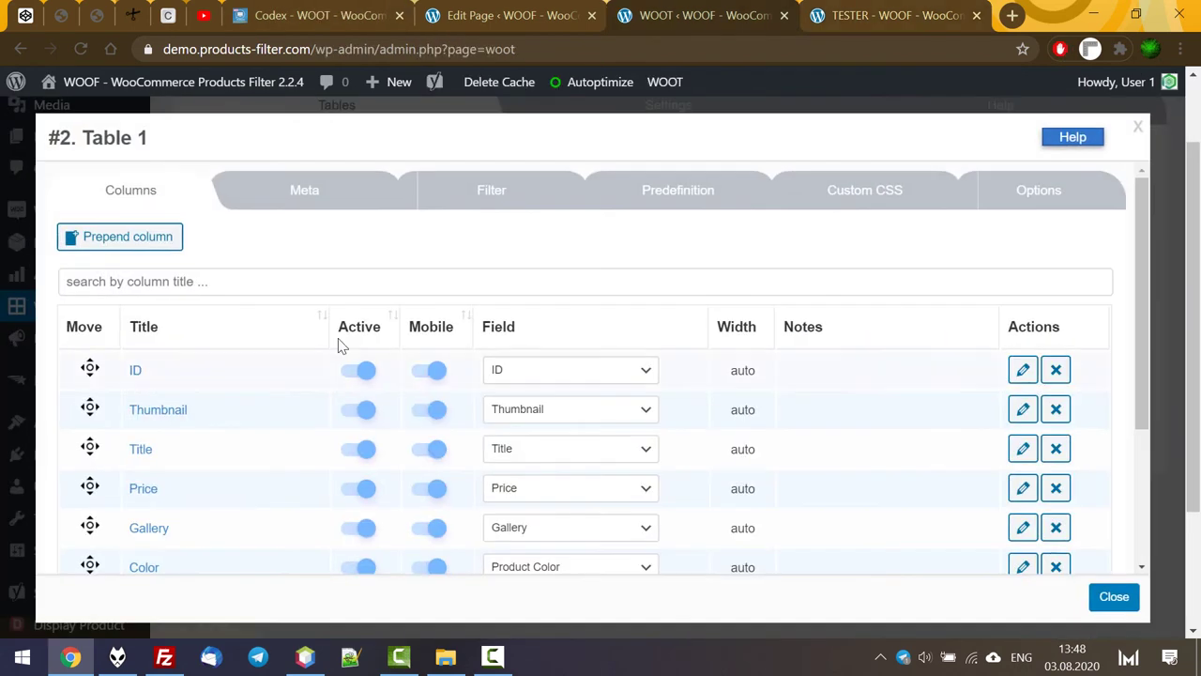
{"action": "scroll", "coordinate": [286, 371], "scroll_direction": "down", "scroll_amount": 3}
{"action": "left_click", "coordinate": [131, 536]}
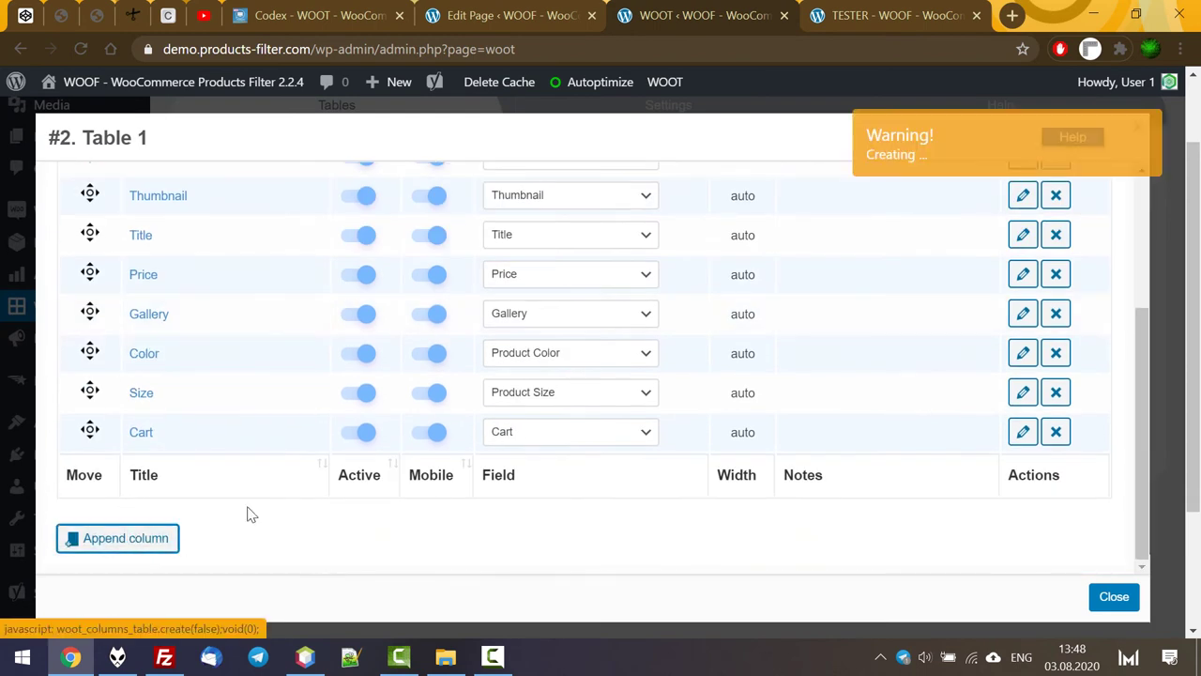
{"action": "left_click", "coordinate": [545, 432]}
{"action": "left_click", "coordinate": [539, 383]}
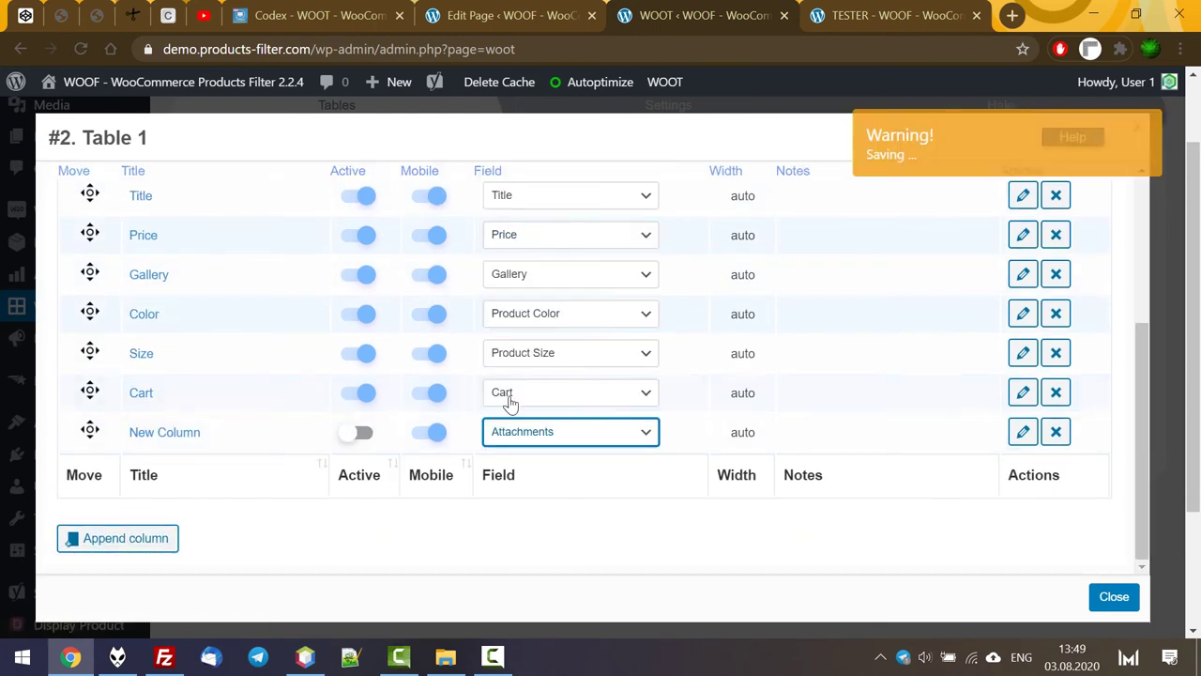
Activate the new attachments column and title it "Attach."
{"action": "left_click", "coordinate": [348, 436]}
{"action": "left_click", "coordinate": [188, 433]}
{"action": "type", "text": "Attach."}
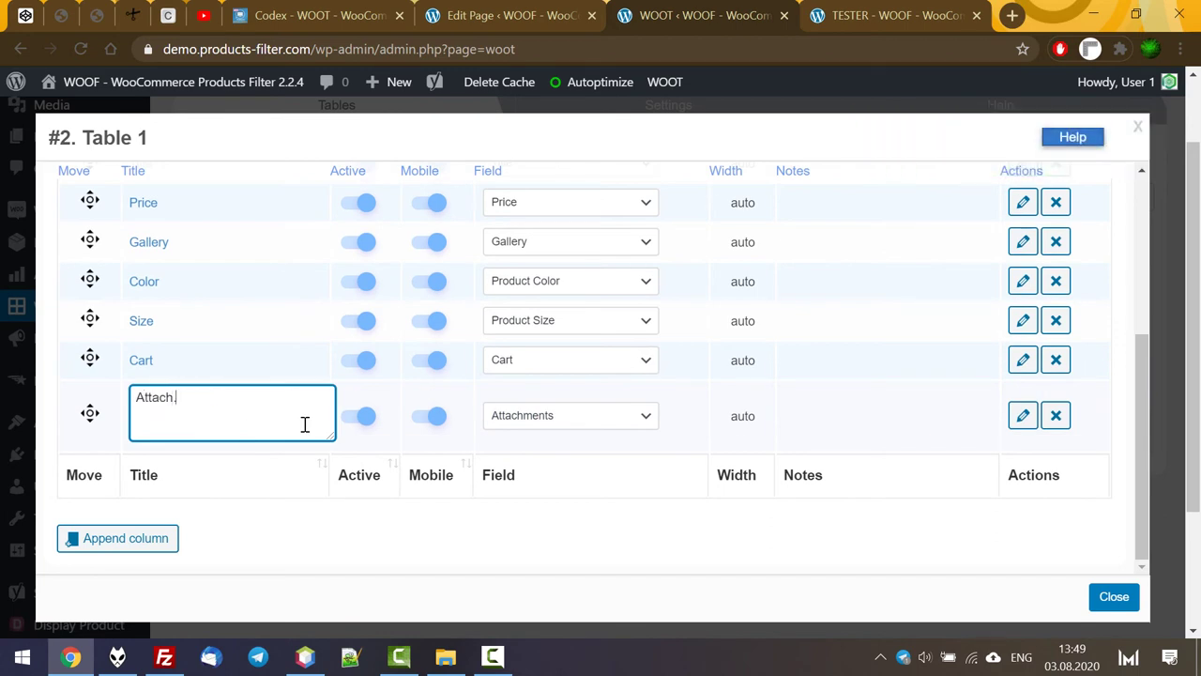
{"action": "key", "text": "Return"}
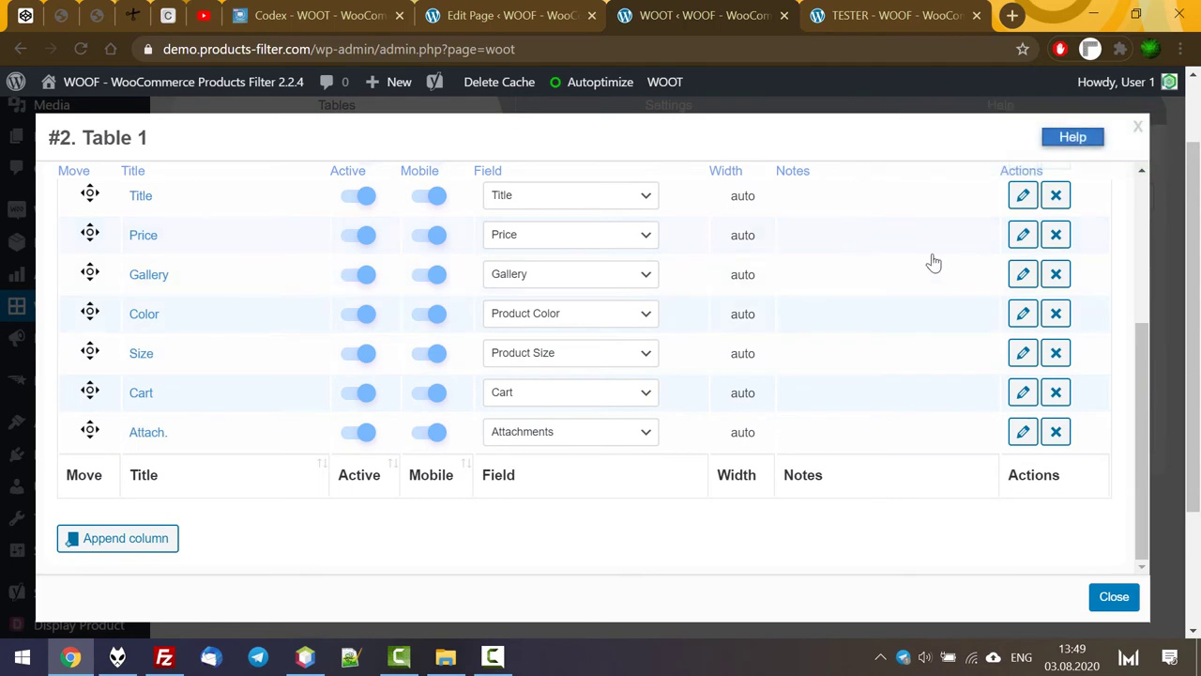
Enable "In popup" in the options of the Attach. column
{"action": "left_click", "coordinate": [1021, 430]}
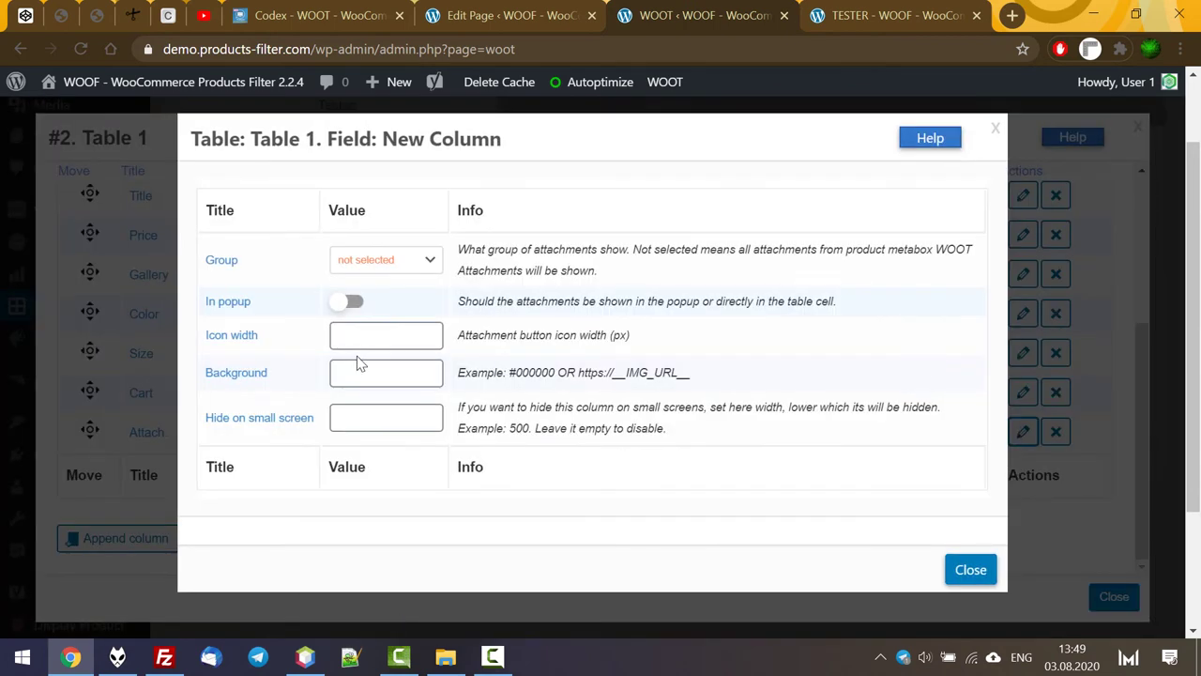
{"action": "left_click", "coordinate": [353, 302]}
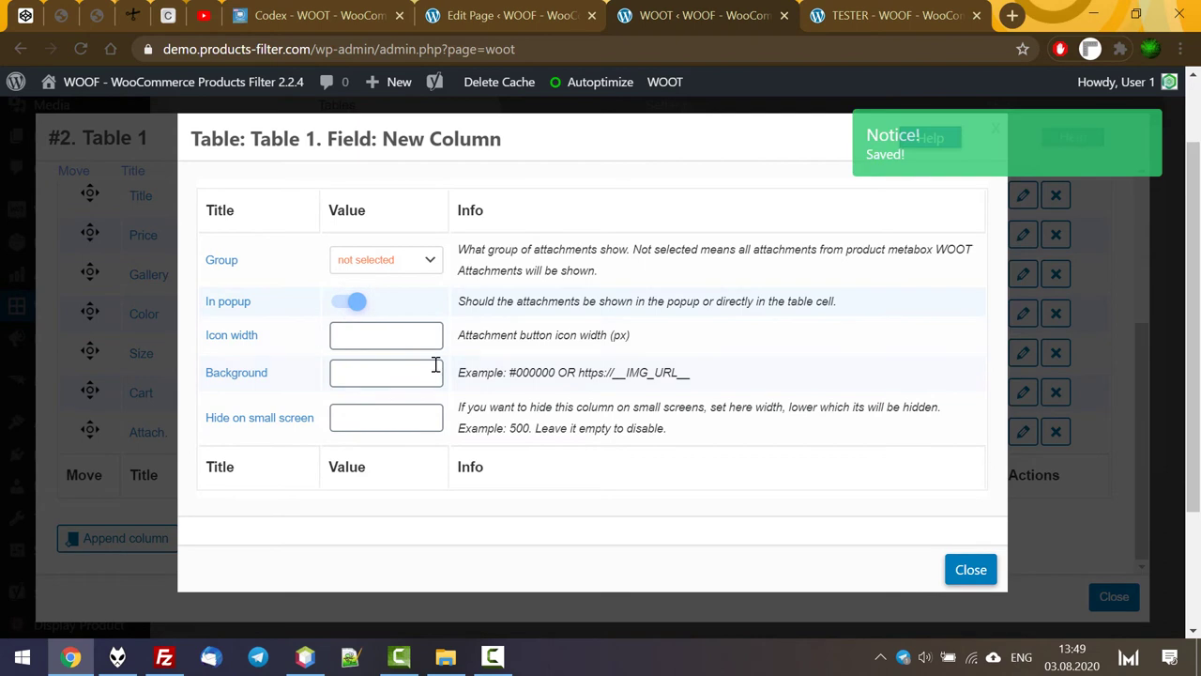
{"action": "left_click", "coordinate": [970, 571]}
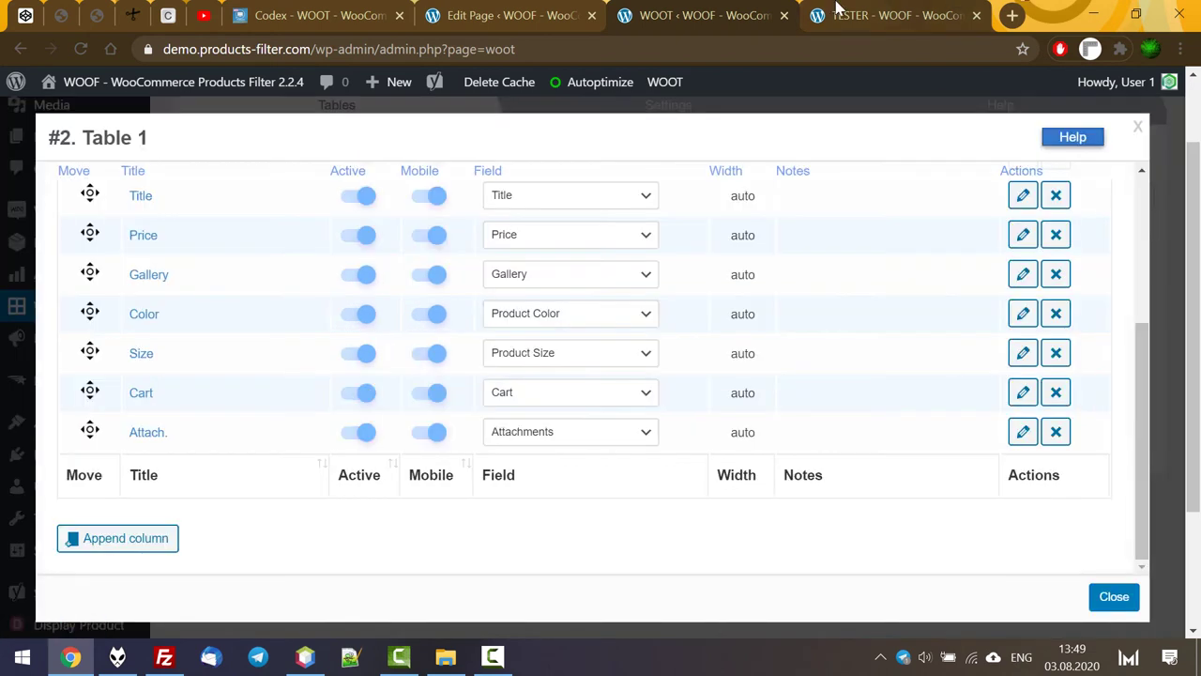
Check the new Attach. column in the product table on the TESTER page
{"action": "left_click", "coordinate": [898, 11]}
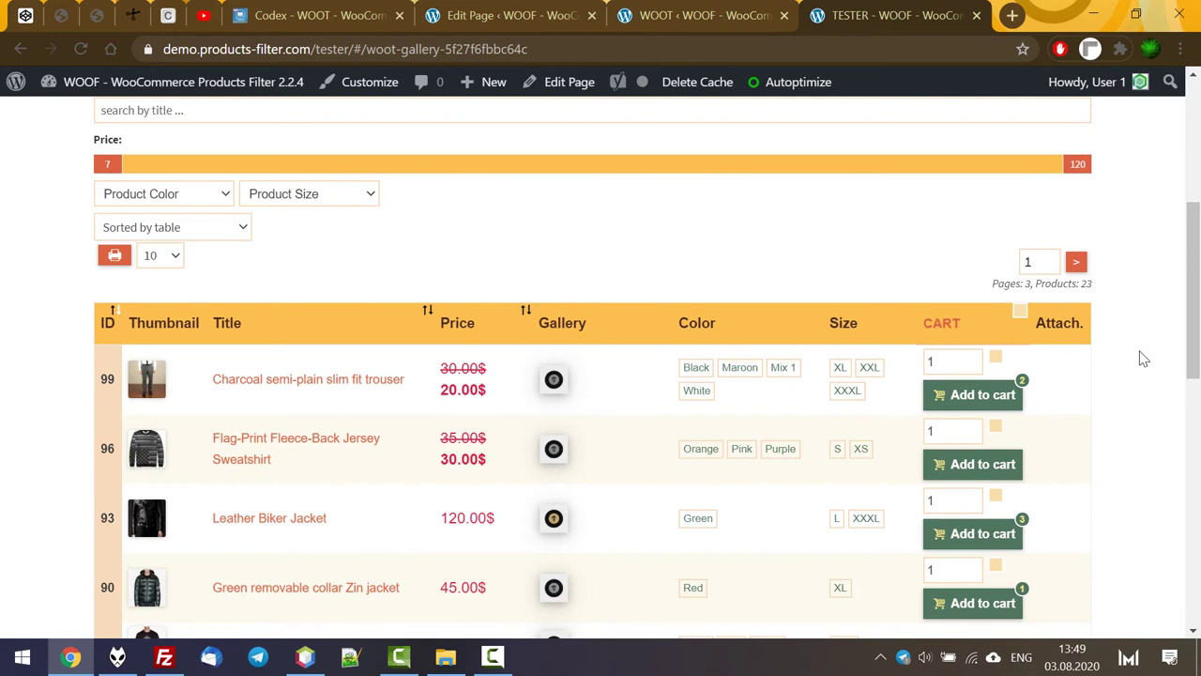
{"action": "scroll", "coordinate": [1141, 358], "scroll_direction": "down", "scroll_amount": 1}
{"action": "scroll", "coordinate": [1108, 349], "scroll_direction": "down", "scroll_amount": 2}
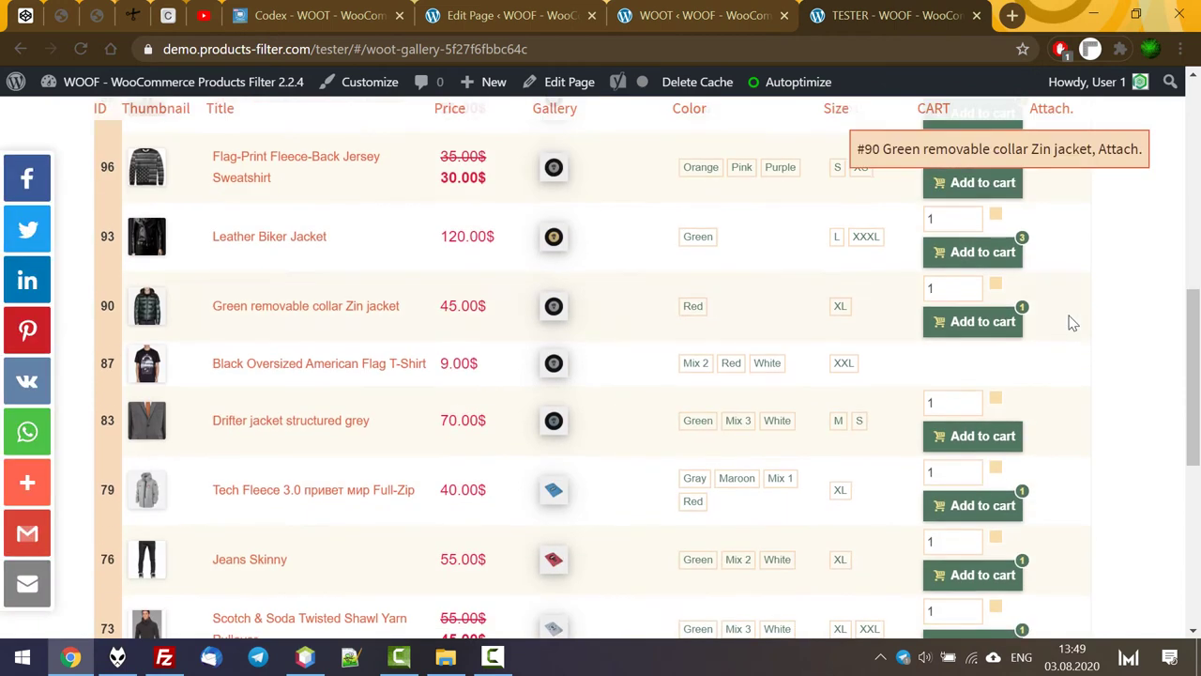
{"action": "scroll", "coordinate": [1072, 209], "scroll_direction": "up", "scroll_amount": 1}
Open the Charcoal semi-plain slim fit trouser product from the table and bring it up for editing
{"action": "left_click", "coordinate": [364, 193]}
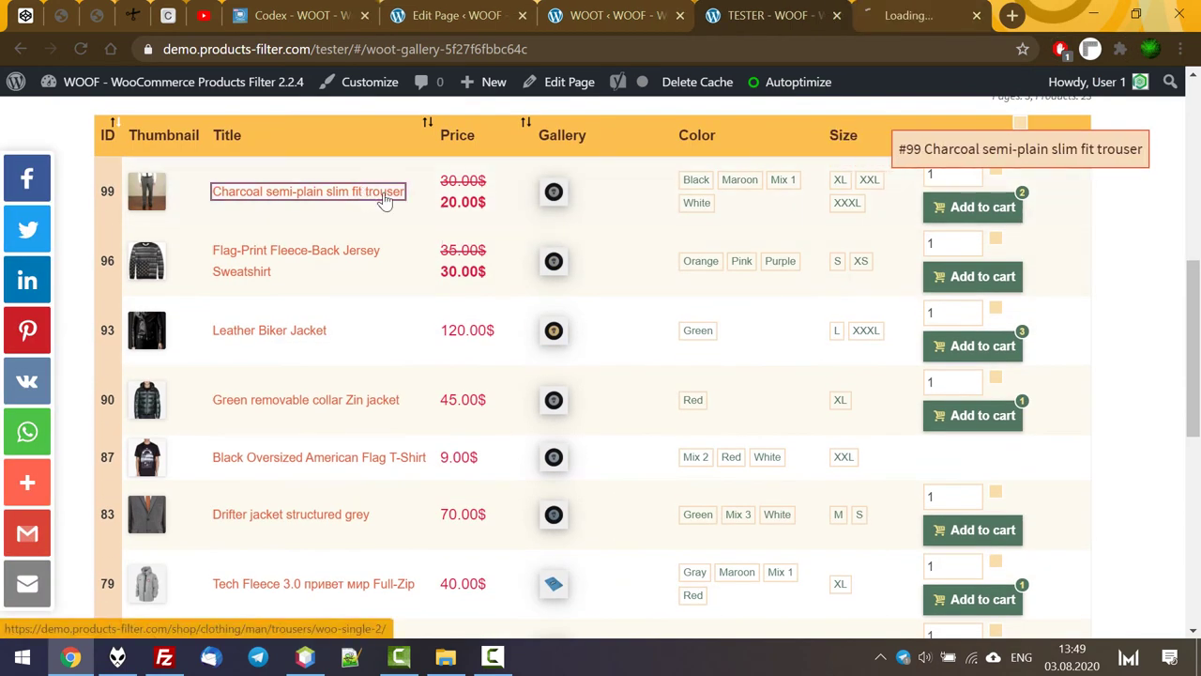
{"action": "left_click", "coordinate": [924, 16]}
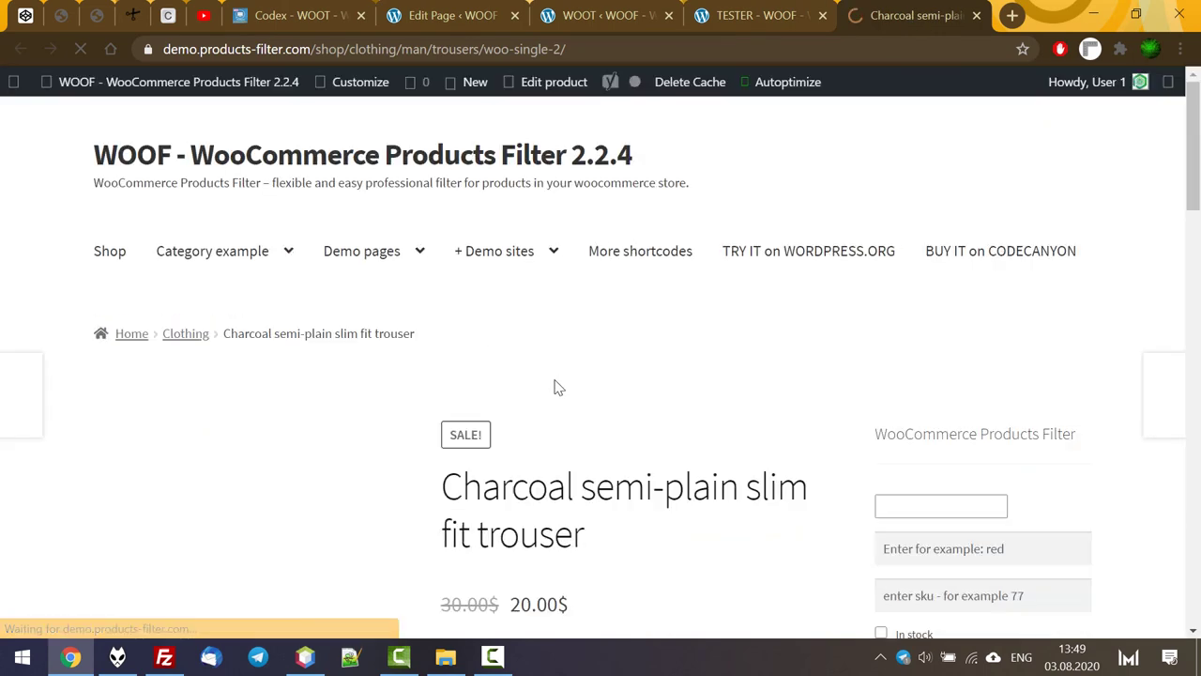
{"action": "left_click", "coordinate": [589, 83]}
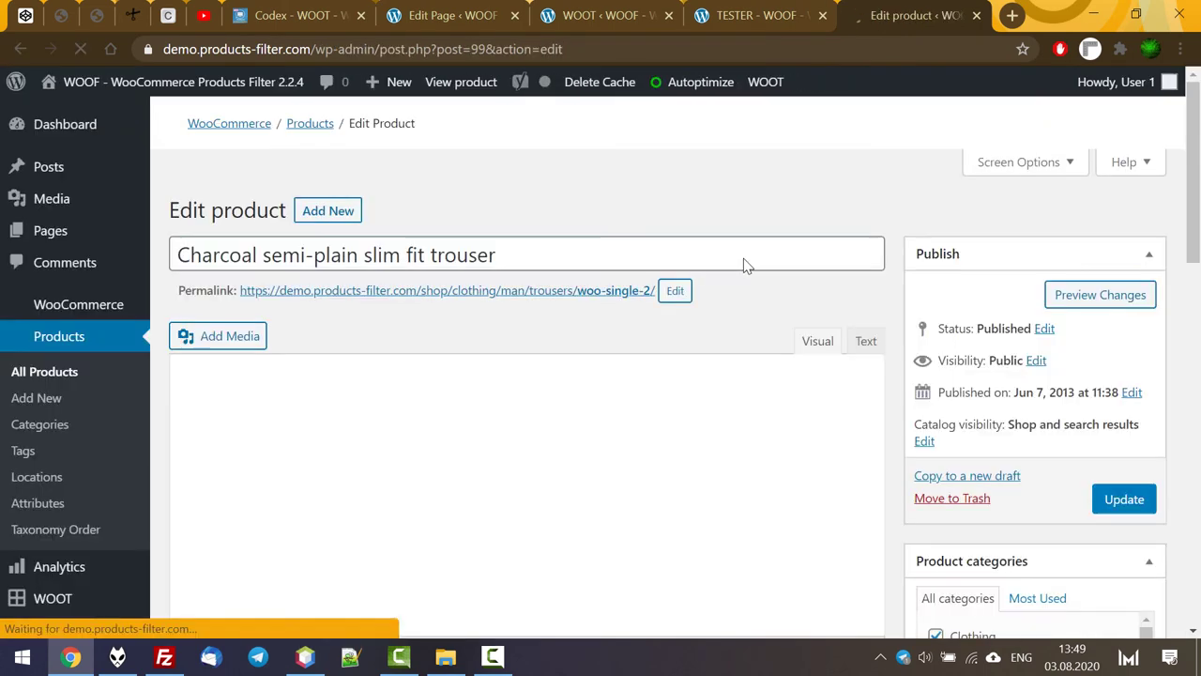
Add 01-Youre-Holding-Back.mp3, screen_2019-11-22_18-51-38 and screen_2019-11-22_18-49-45 from the media library to the product's WOOT Attachments
{"action": "scroll", "coordinate": [882, 315], "scroll_direction": "down", "scroll_amount": 3}
{"action": "scroll", "coordinate": [886, 318], "scroll_direction": "down", "scroll_amount": 12}
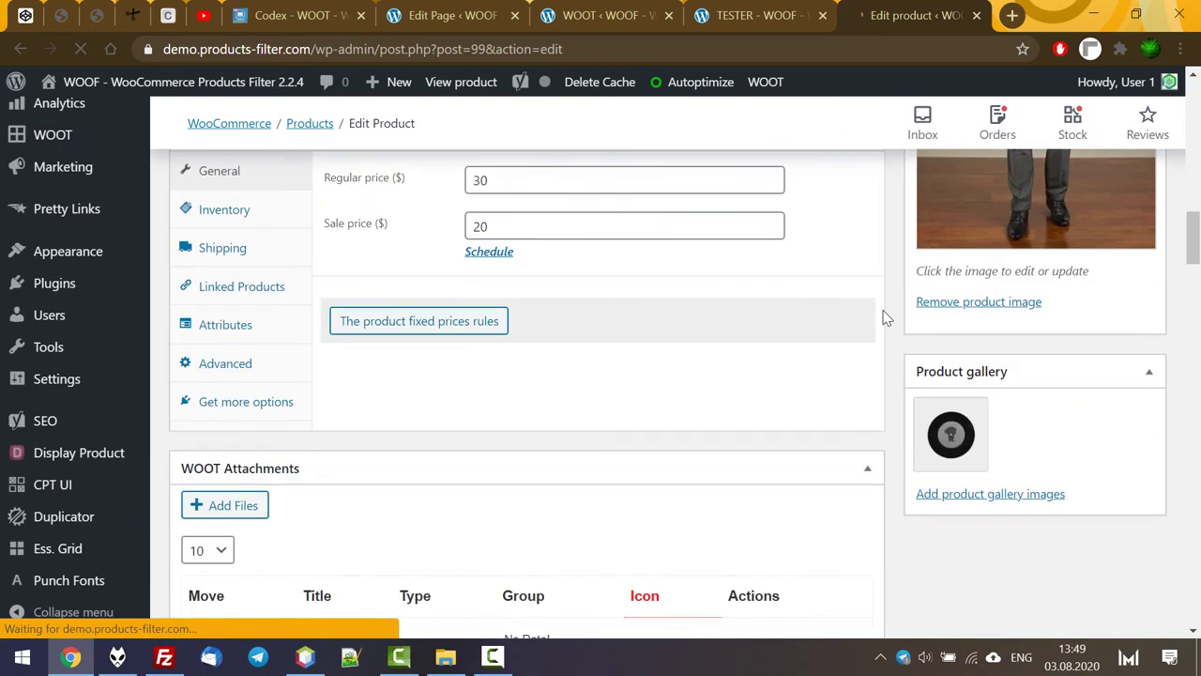
{"action": "scroll", "coordinate": [876, 306], "scroll_direction": "down", "scroll_amount": 5}
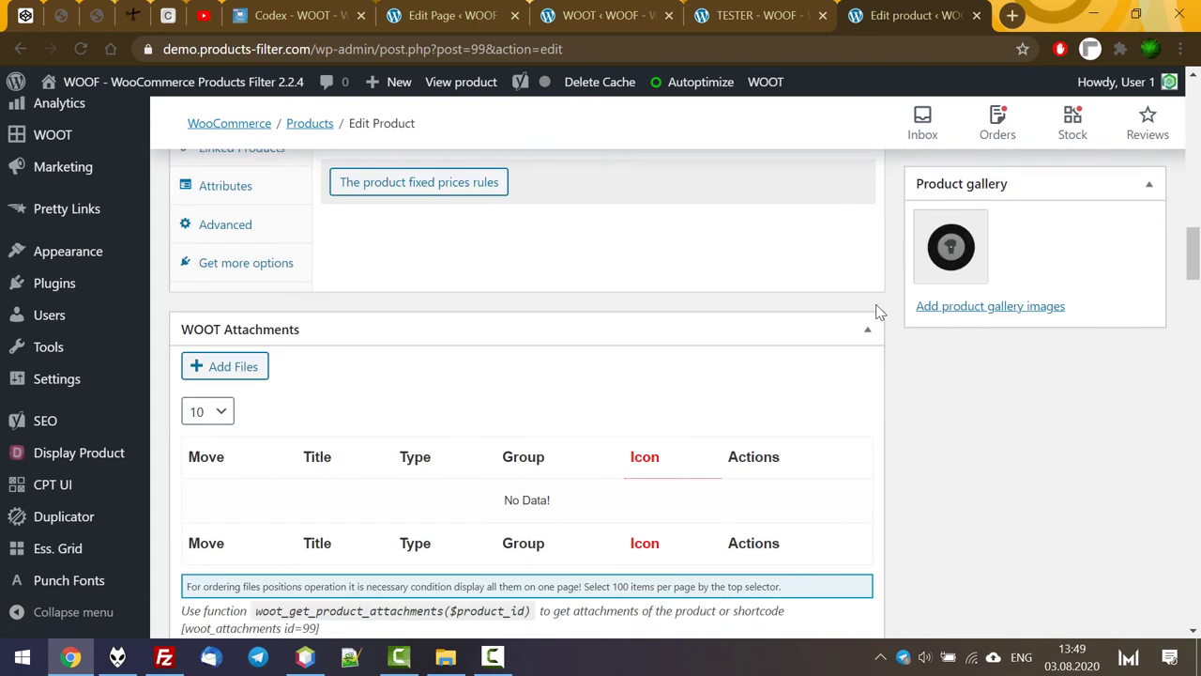
{"action": "scroll", "coordinate": [876, 310], "scroll_direction": "down", "scroll_amount": 1}
{"action": "scroll", "coordinate": [876, 310], "scroll_direction": "down", "scroll_amount": 1}
{"action": "left_click", "coordinate": [266, 192]}
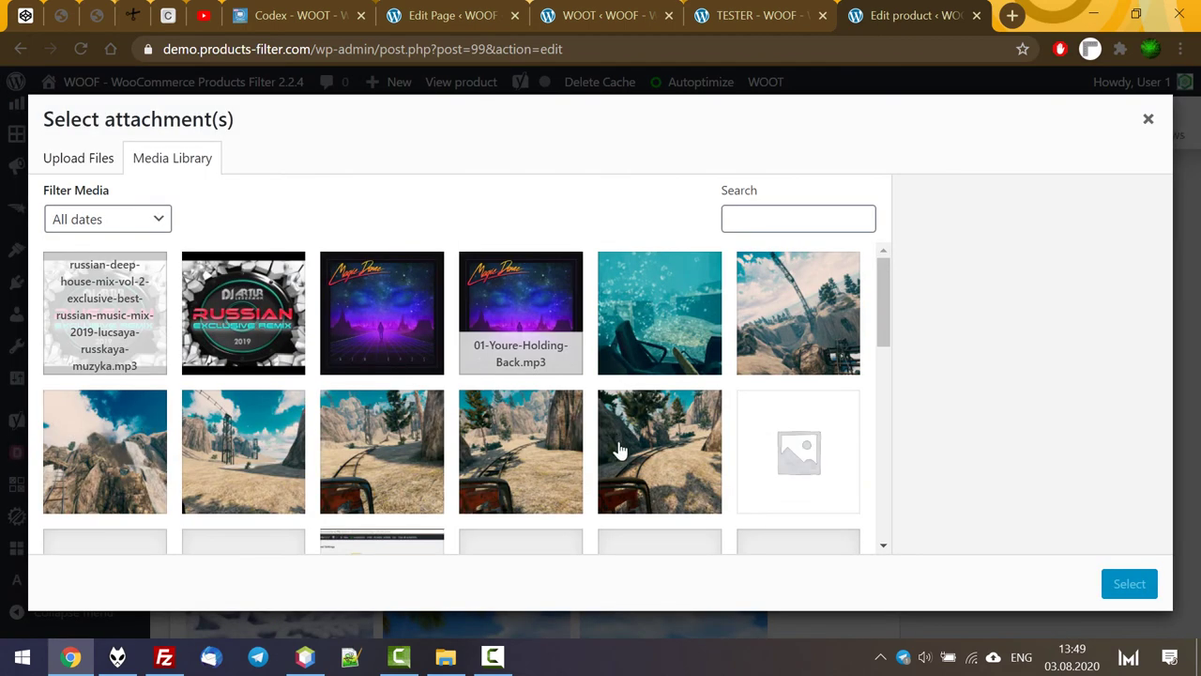
{"action": "left_click", "coordinate": [538, 320]}
{"action": "left_click", "coordinate": [660, 310]}
{"action": "left_click", "coordinate": [798, 310]}
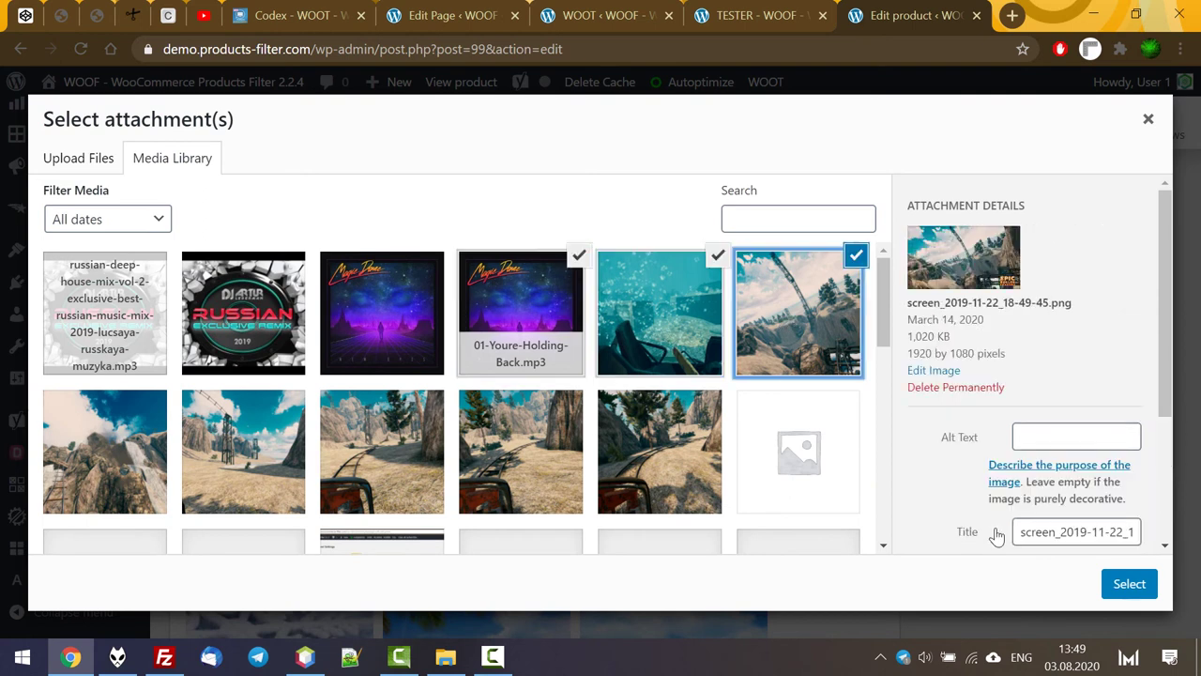
{"action": "left_click", "coordinate": [1126, 584]}
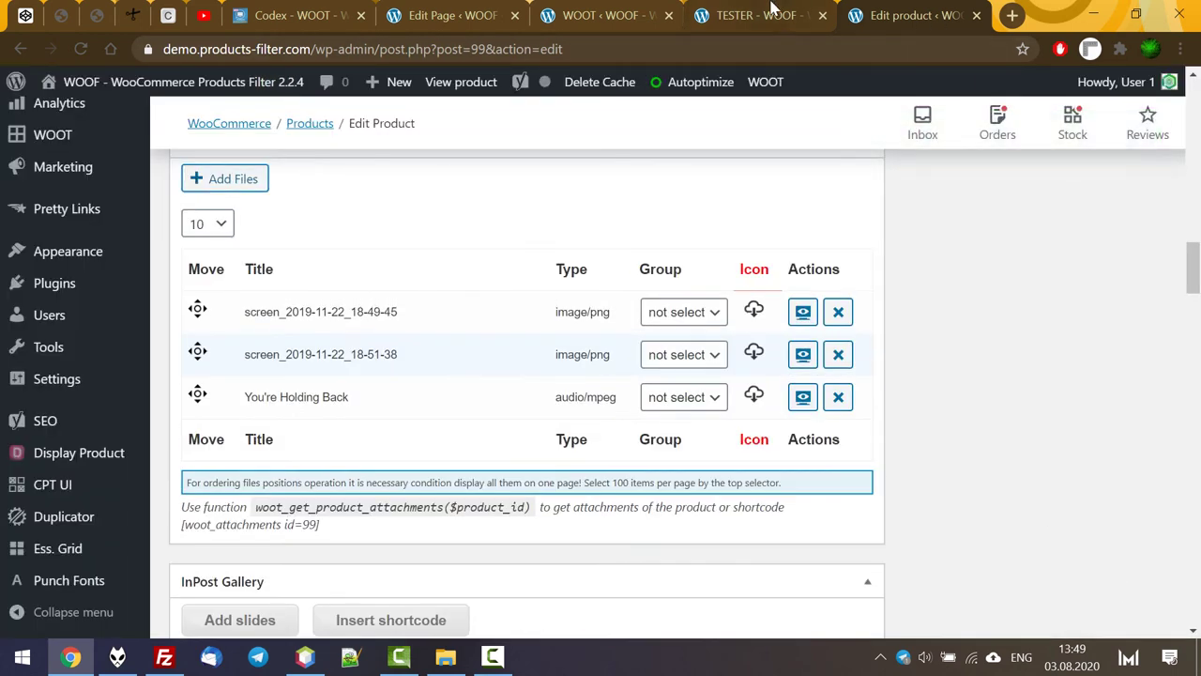
Reload the TESTER page and open the attachments popup of the Charcoal semi-plain slim fit trouser
{"action": "left_click", "coordinate": [772, 8]}
{"action": "key", "text": "F5"}
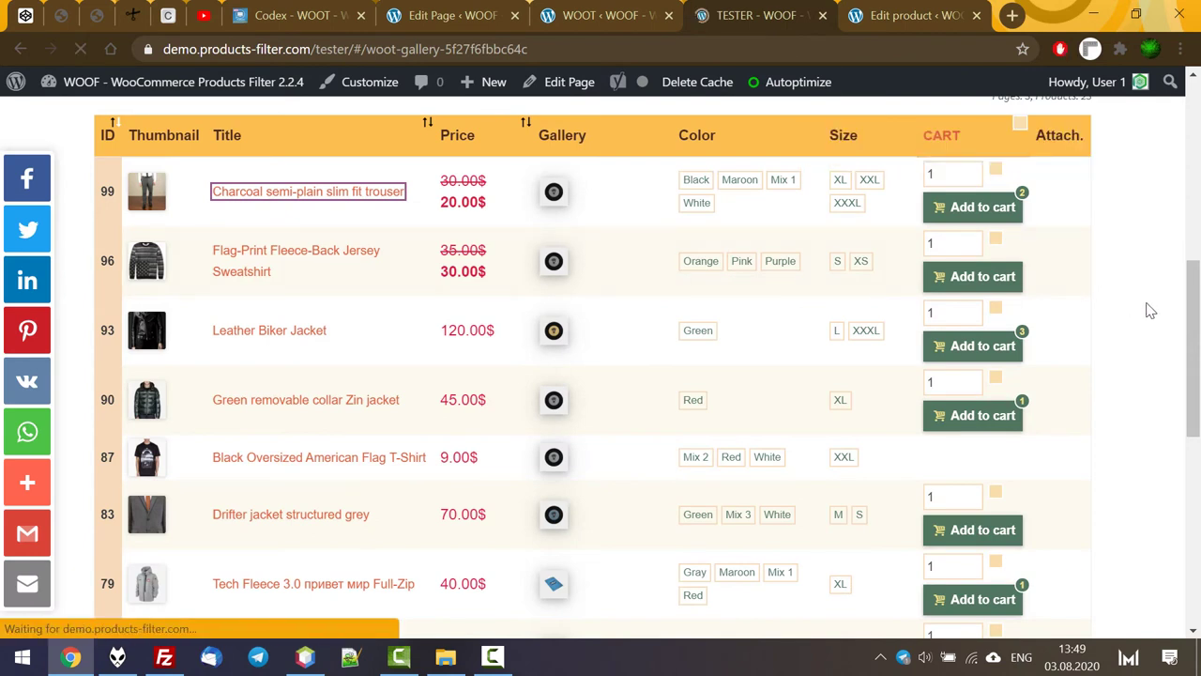
{"action": "left_click", "coordinate": [1055, 284]}
Play the attached audio "You're Holding Back" and download the image screen_2019-11-22_18-49-45
{"action": "left_click", "coordinate": [530, 347]}
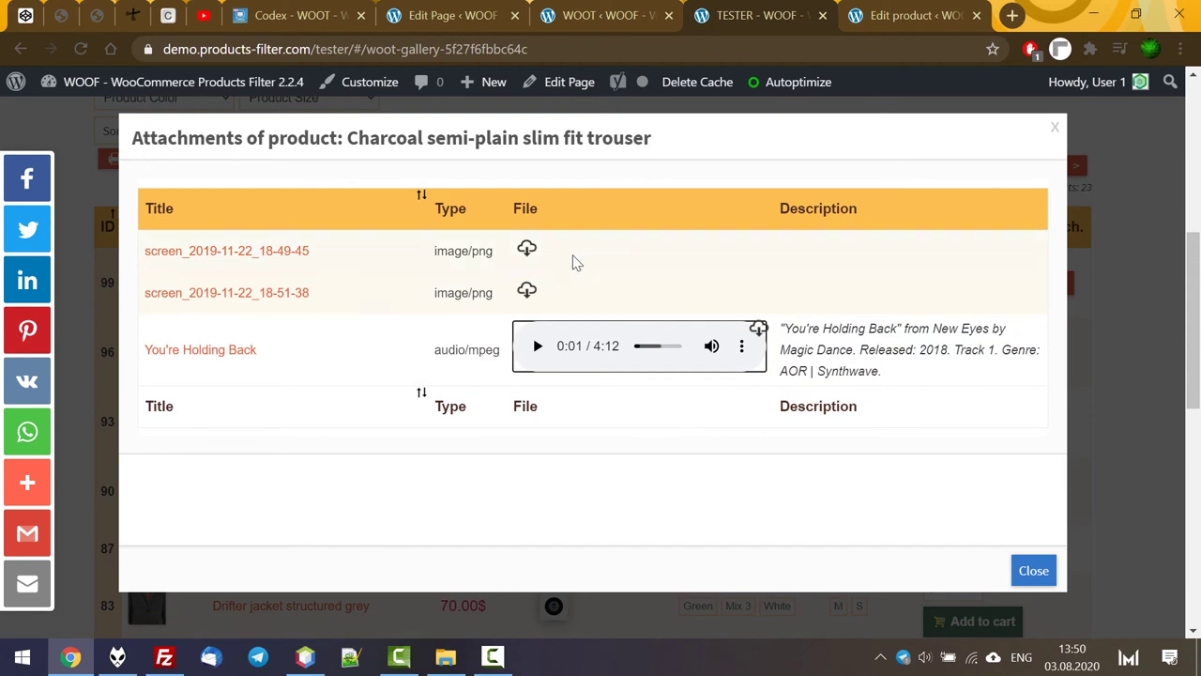
{"action": "left_click", "coordinate": [528, 249]}
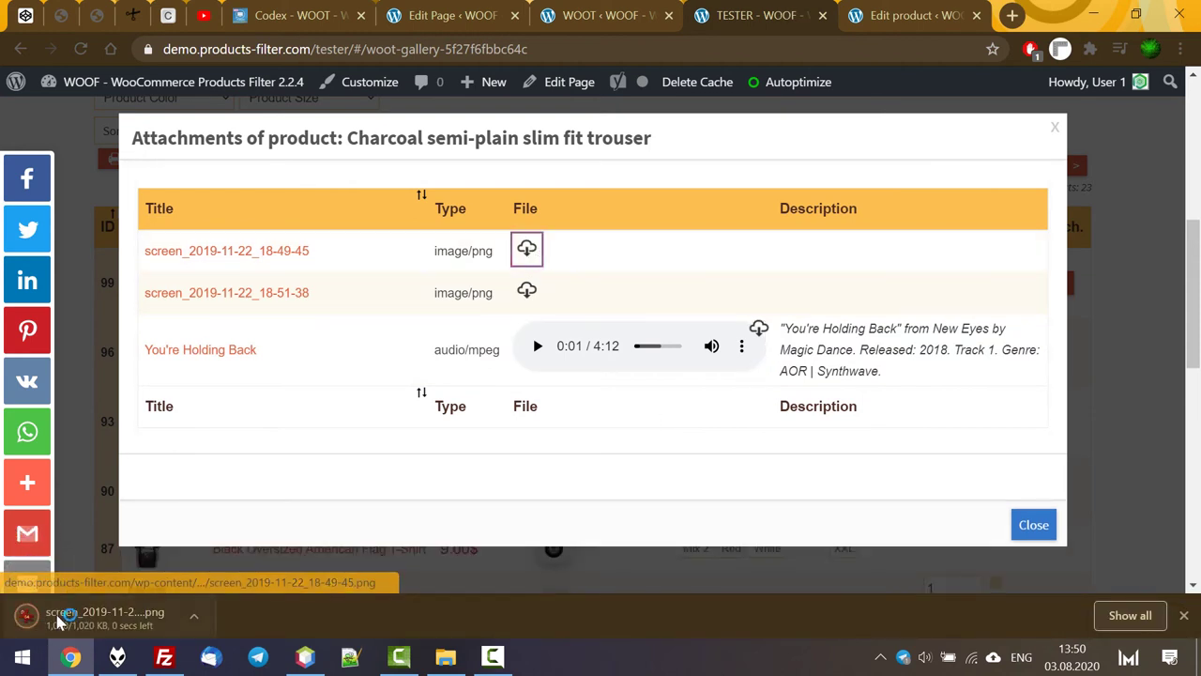
View the downloaded image screen_2019-11-22_18-49-45.png in the image viewer and close both it and the attachments popup
{"action": "left_click", "coordinate": [94, 614]}
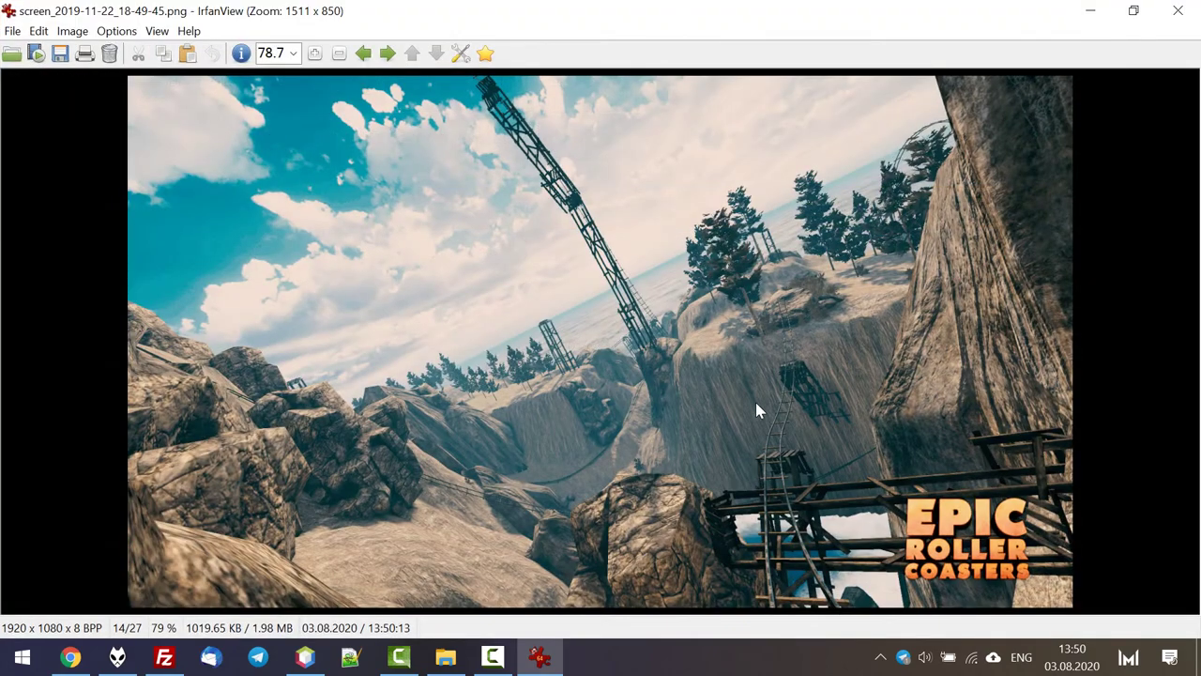
{"action": "key", "text": "Escape"}
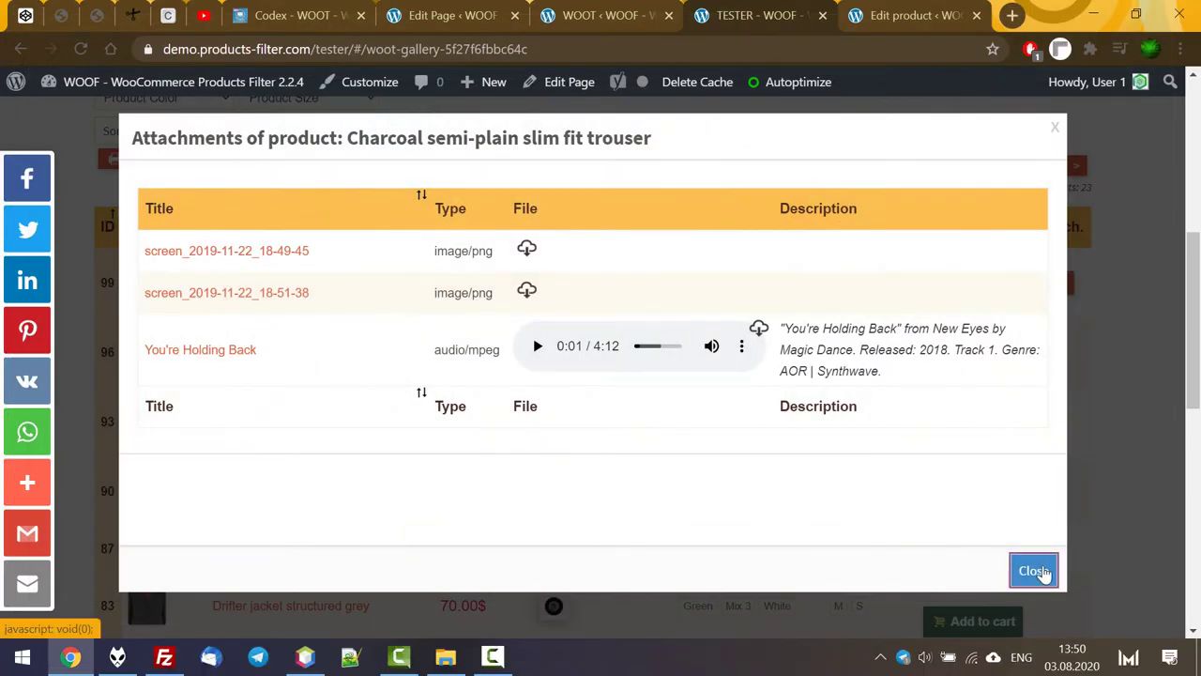
{"action": "left_click", "coordinate": [1041, 575]}
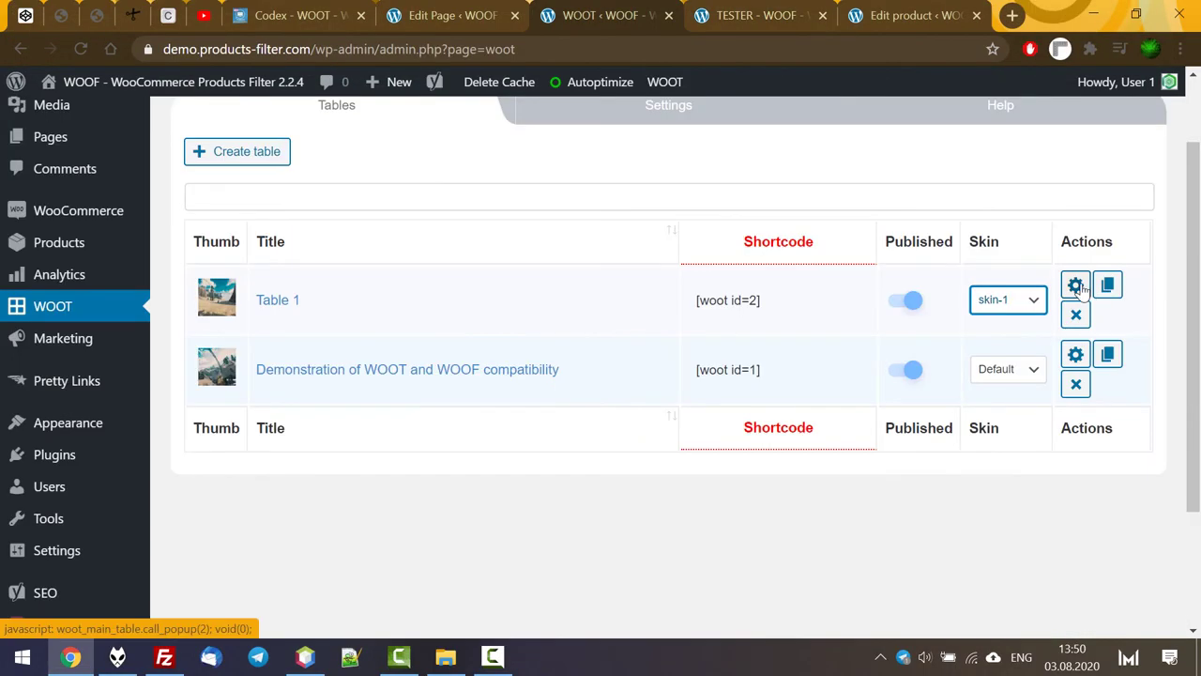
Open Table 1's options in the WOOT admin page and enable Show shop cart
{"action": "left_click", "coordinate": [1076, 284]}
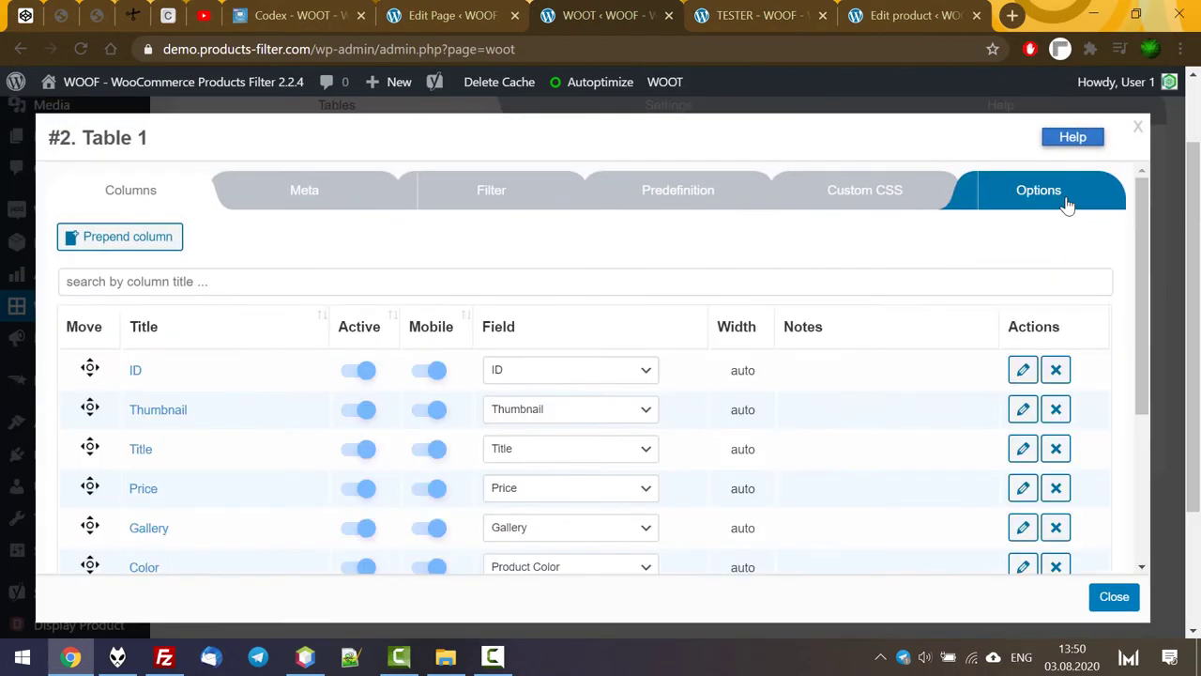
{"action": "left_click", "coordinate": [1066, 205]}
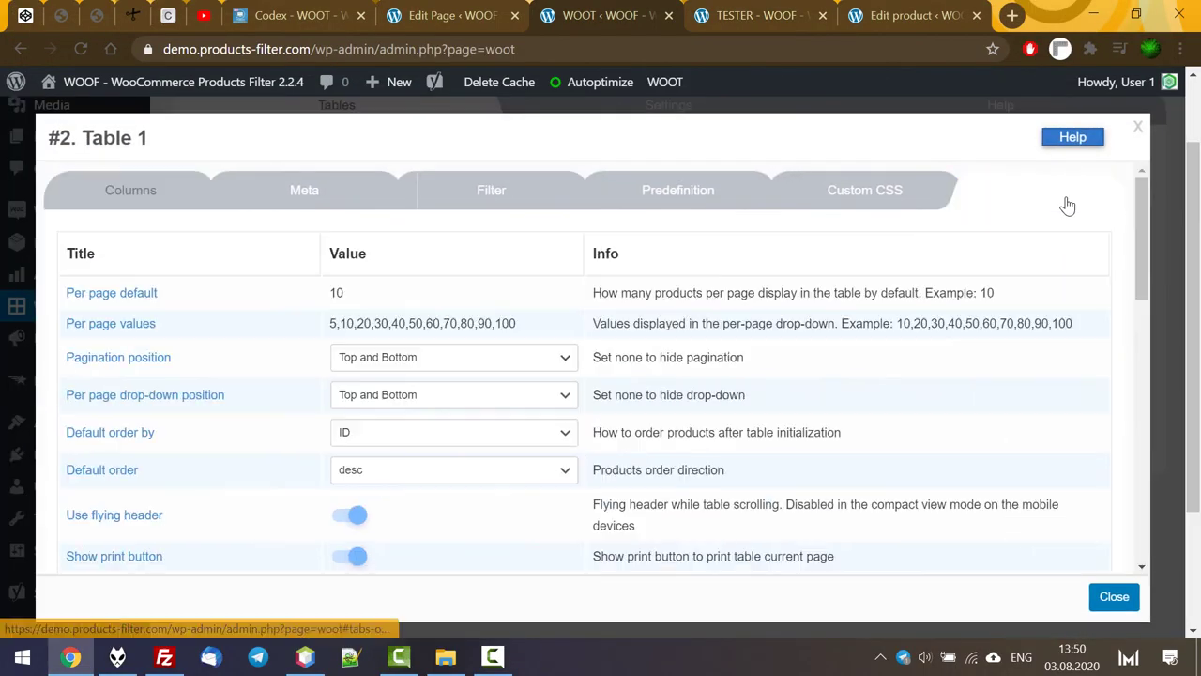
{"action": "scroll", "coordinate": [764, 416], "scroll_direction": "down", "scroll_amount": 5}
{"action": "scroll", "coordinate": [671, 423], "scroll_direction": "down", "scroll_amount": 1}
{"action": "scroll", "coordinate": [670, 427], "scroll_direction": "down", "scroll_amount": 2}
{"action": "scroll", "coordinate": [669, 430], "scroll_direction": "down", "scroll_amount": 1}
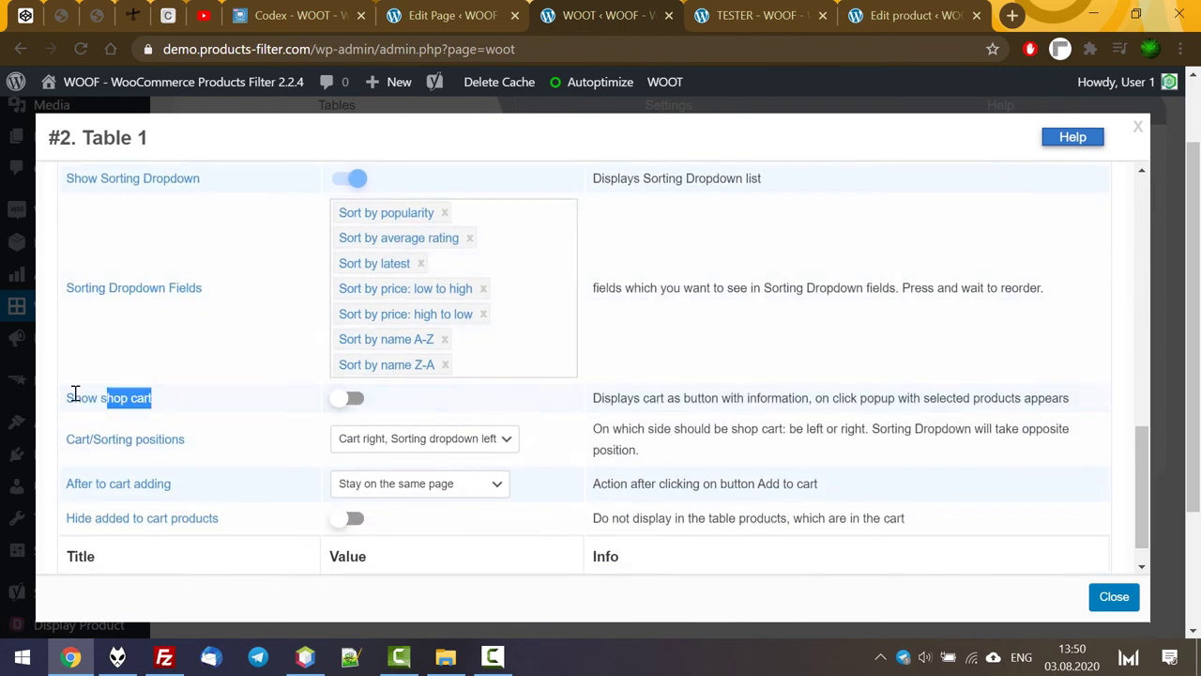
{"action": "left_click_drag", "start_coordinate": [100, 393], "coordinate": [62, 403]}
{"action": "triple_click", "coordinate": [120, 401]}
{"action": "left_click", "coordinate": [352, 398]}
Reload the TESTER page and view the cart popup above the product table
{"action": "left_click", "coordinate": [775, 15]}
{"action": "key", "text": "F5"}
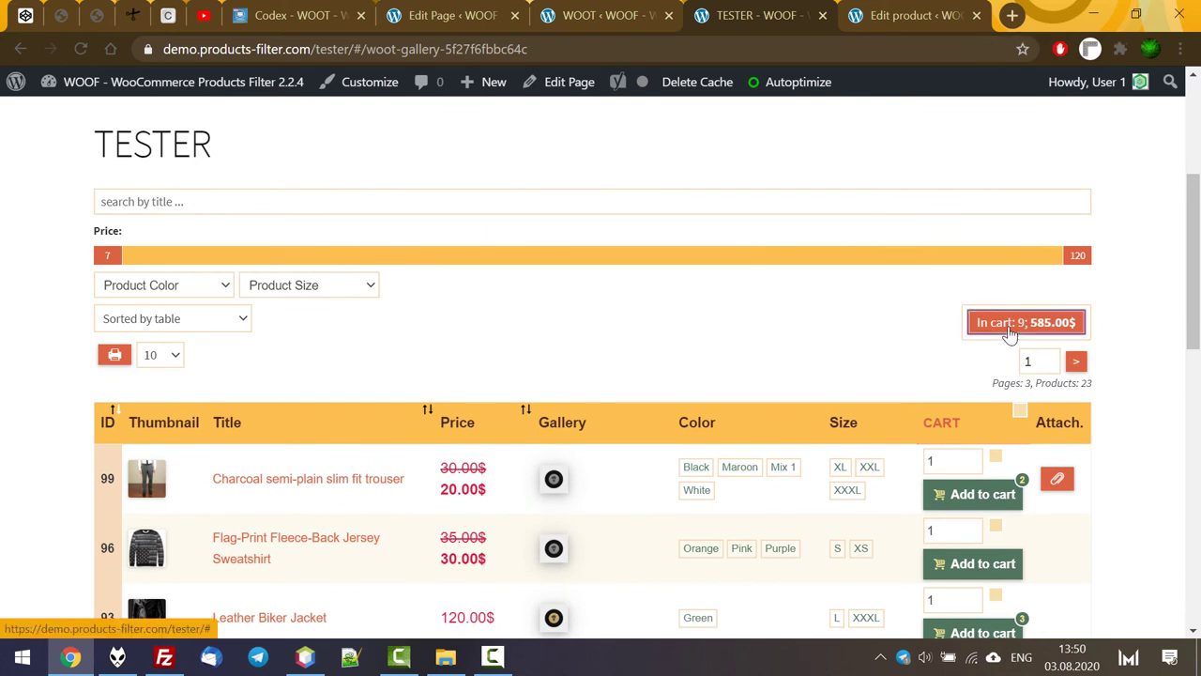
{"action": "left_click", "coordinate": [1008, 328]}
{"action": "left_click", "coordinate": [1054, 128]}
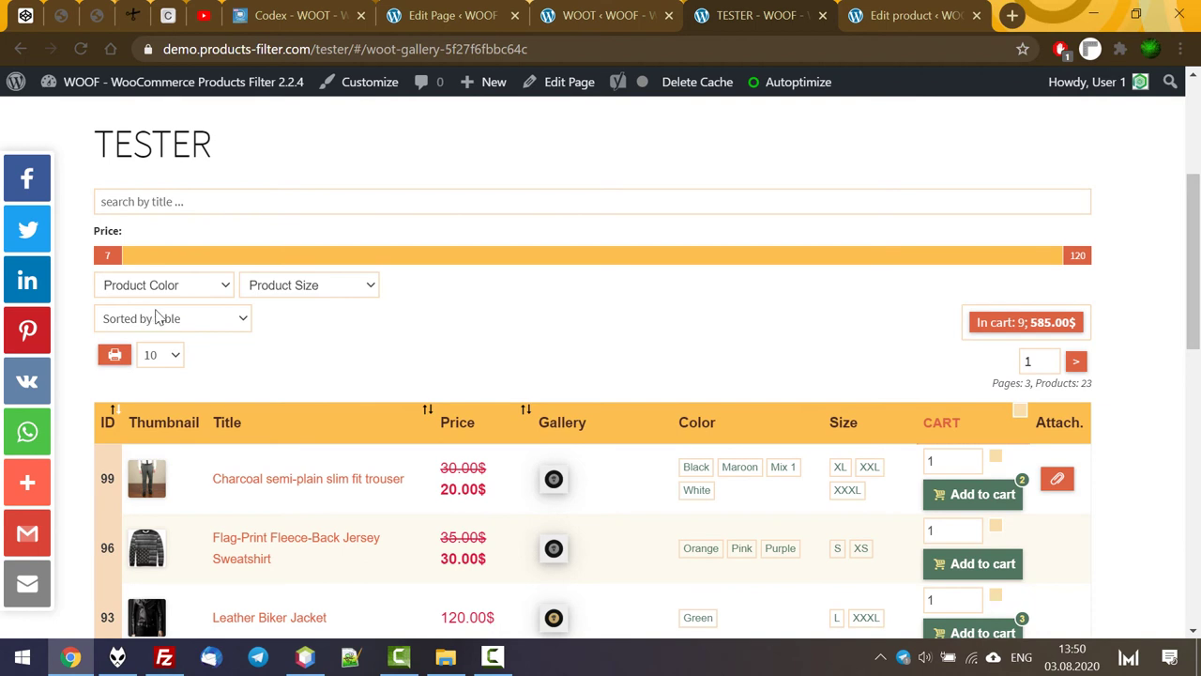
Set Table 1's Cart/Sorting positions to "Cart left, Sorting dropdown right" and check the layout on the reloaded TESTER page
{"action": "left_click", "coordinate": [574, 11]}
{"action": "left_click", "coordinate": [436, 447]}
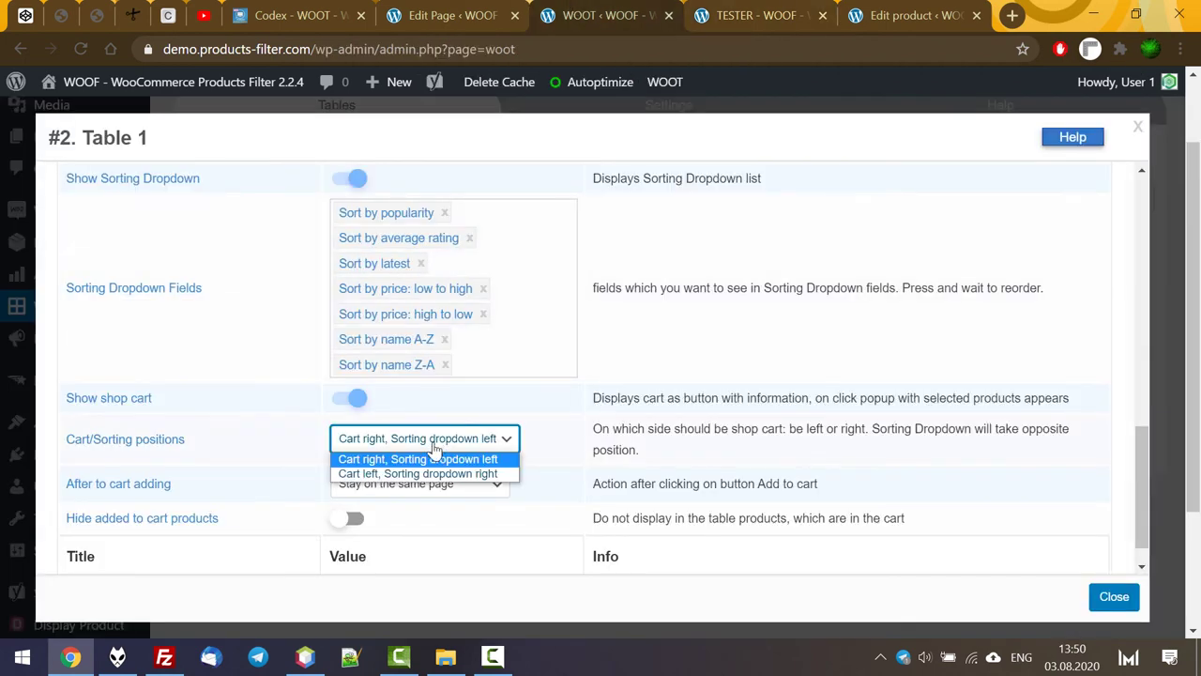
{"action": "left_click", "coordinate": [433, 476]}
{"action": "left_click", "coordinate": [752, 17]}
{"action": "key", "text": "F5"}
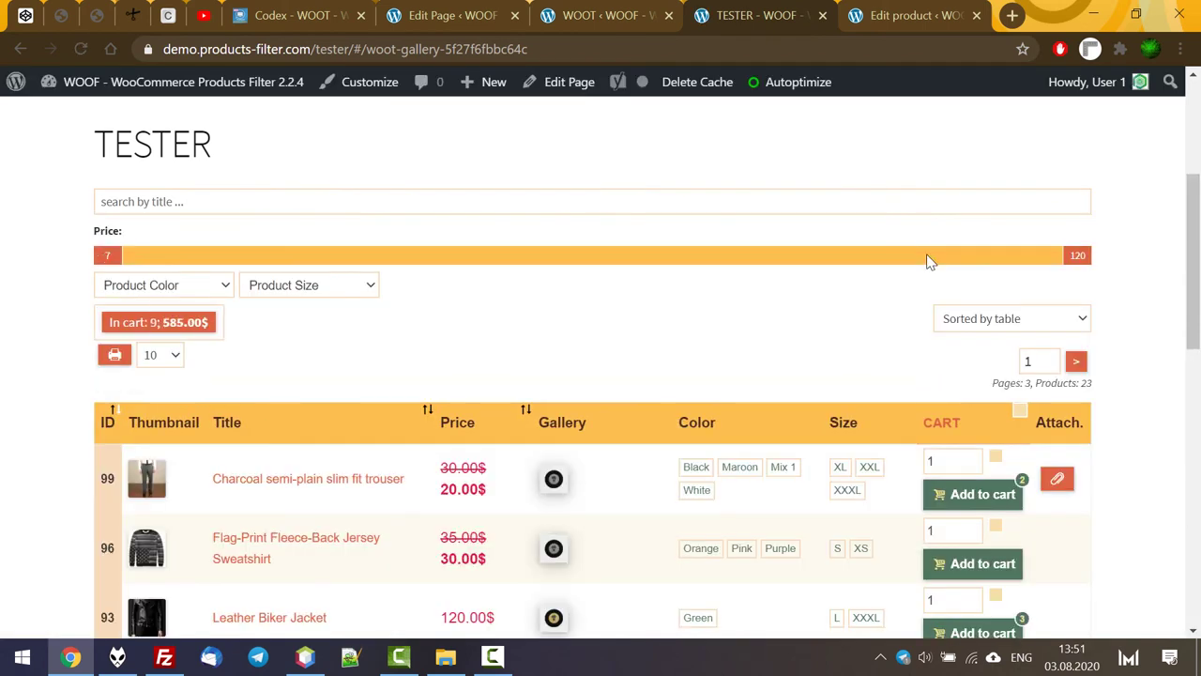
Set Table 1's Cart/Sorting positions back to "Cart right, Sorting dropdown left"
{"action": "left_click", "coordinate": [567, 7]}
{"action": "left_click", "coordinate": [458, 447]}
{"action": "left_click", "coordinate": [429, 459]}
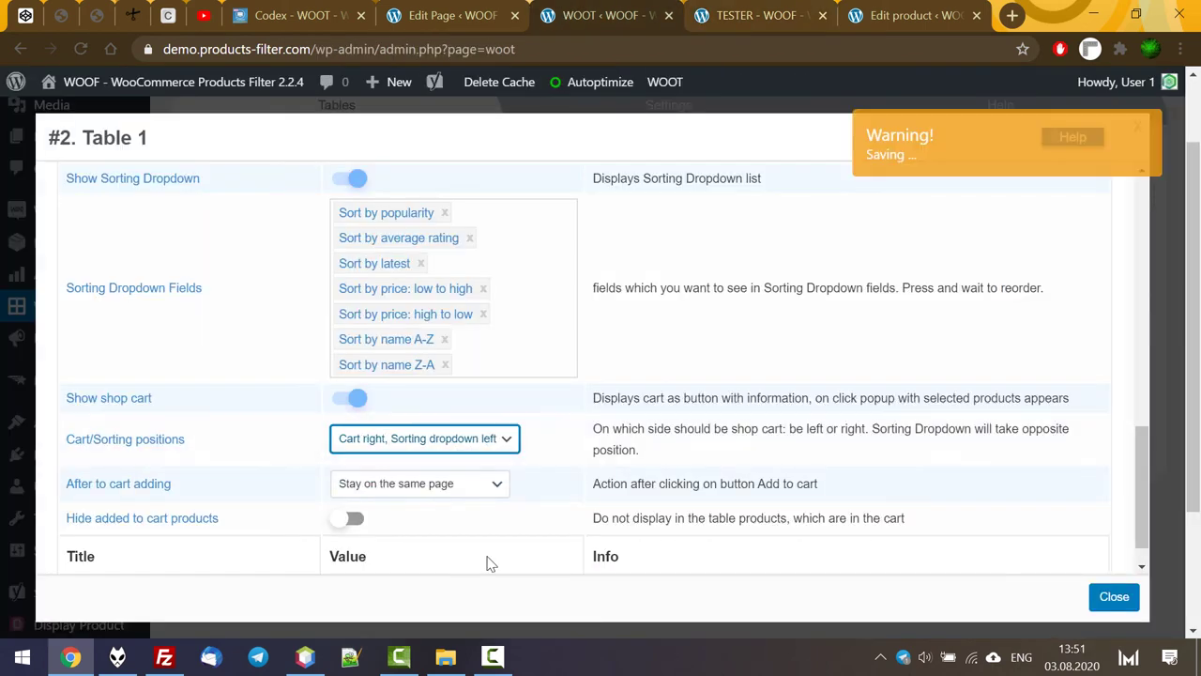
Enable Hide added to cart products for Table 1 and open the cart popup on the TESTER page
{"action": "left_click_drag", "start_coordinate": [67, 517], "coordinate": [249, 528]}
{"action": "left_click", "coordinate": [344, 521]}
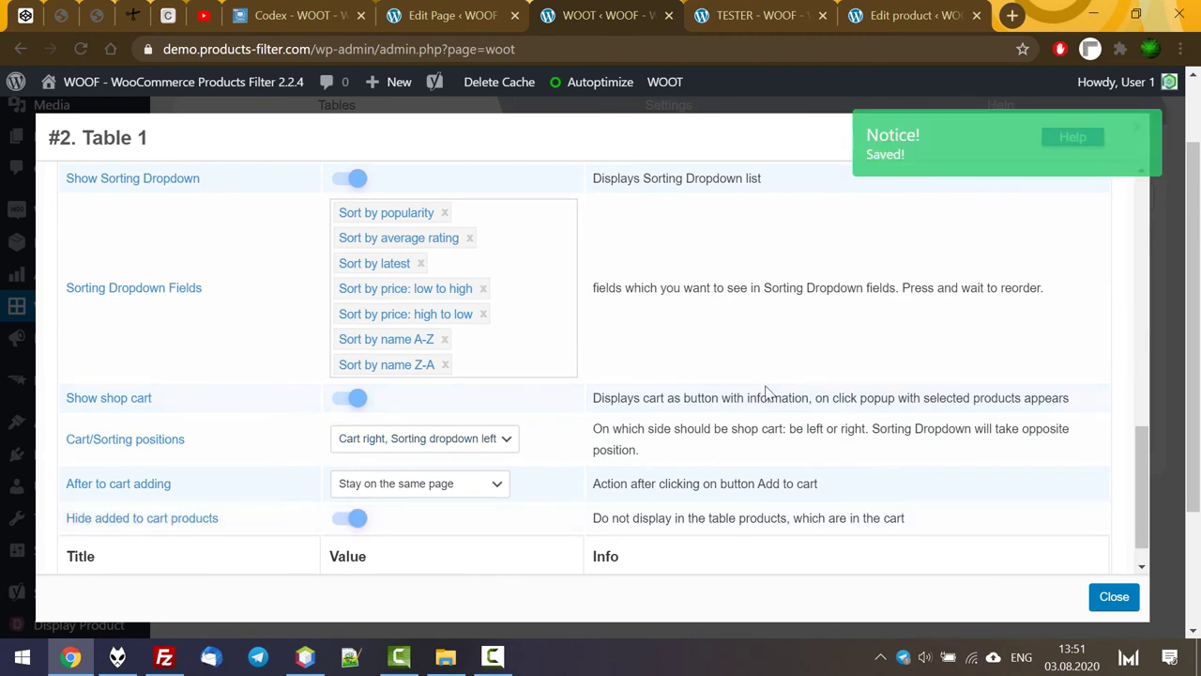
{"action": "left_click", "coordinate": [757, 15]}
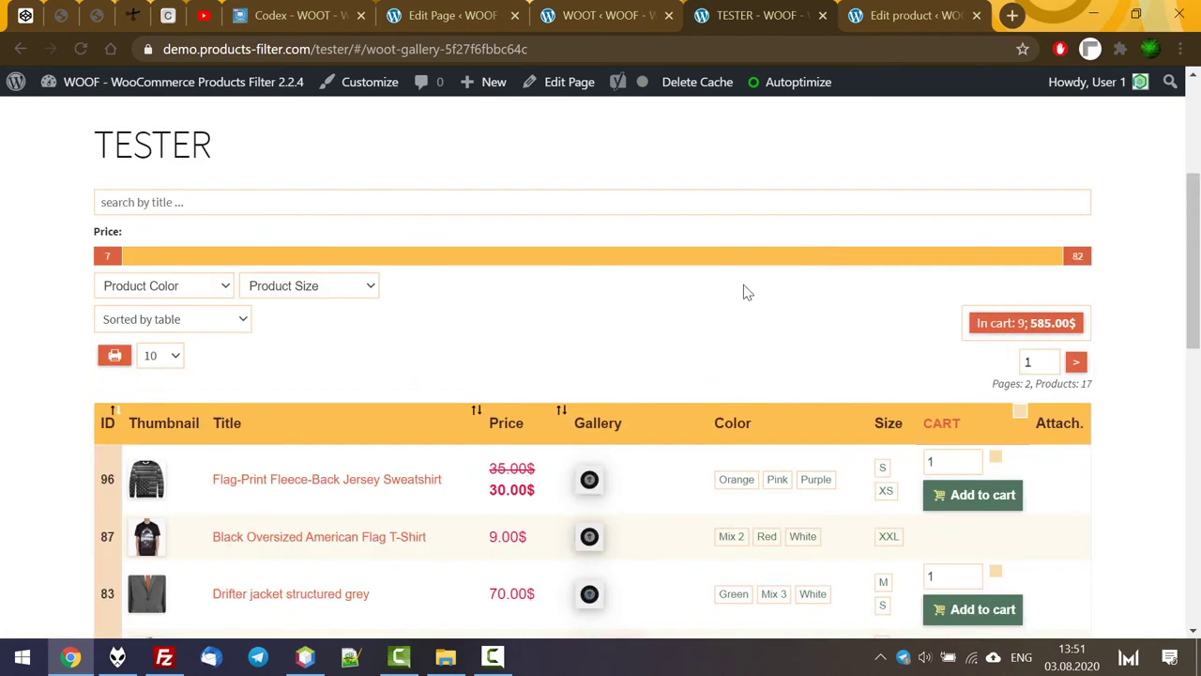
{"action": "left_click", "coordinate": [985, 326]}
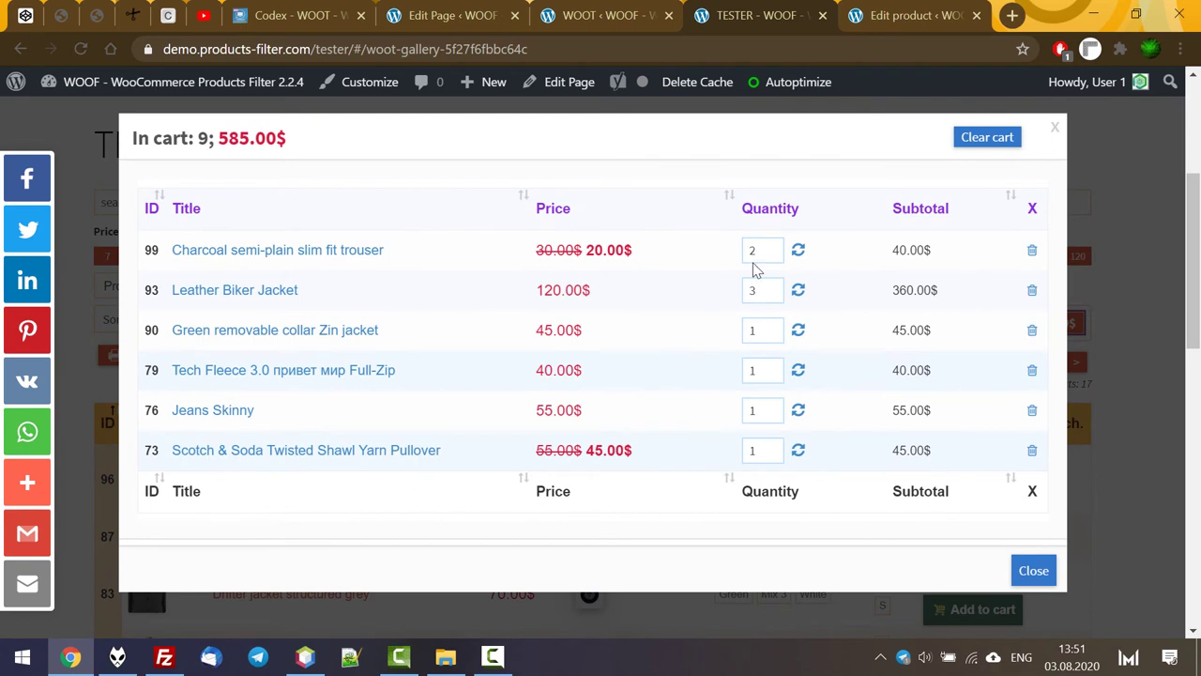
Add Thumbnail to the Shop cart columns in the WOOT settings and place it between ID and Title
{"action": "left_click", "coordinate": [601, 15]}
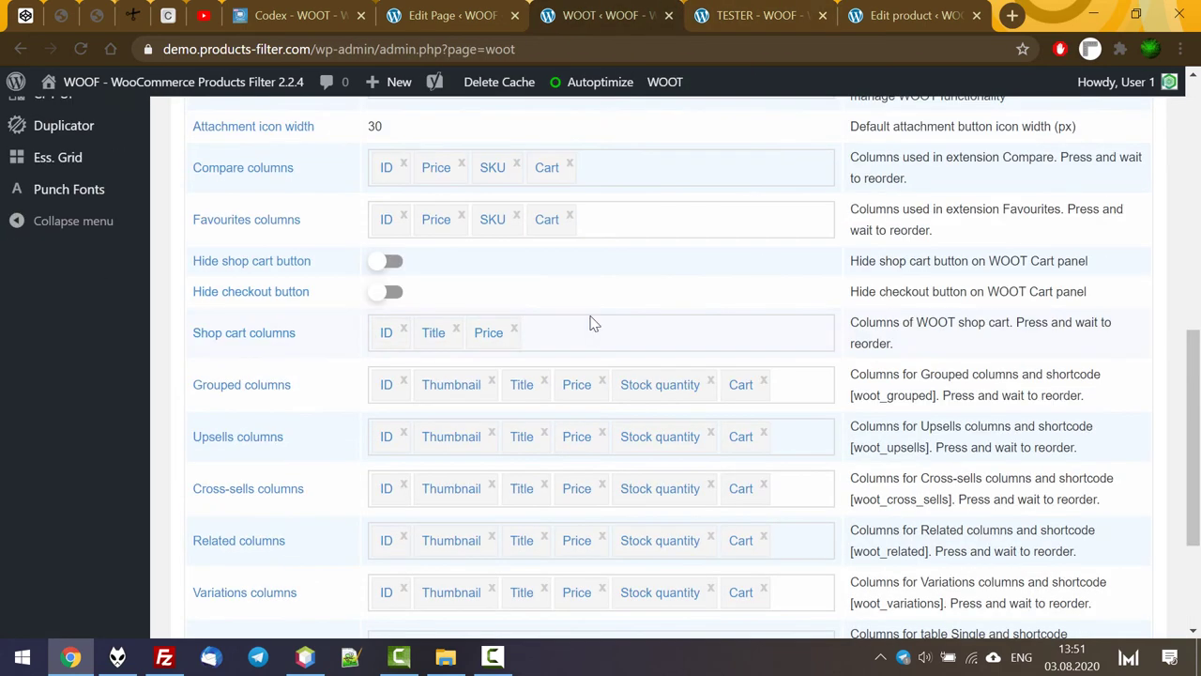
{"action": "left_click", "coordinate": [592, 331]}
{"action": "left_click", "coordinate": [559, 371]}
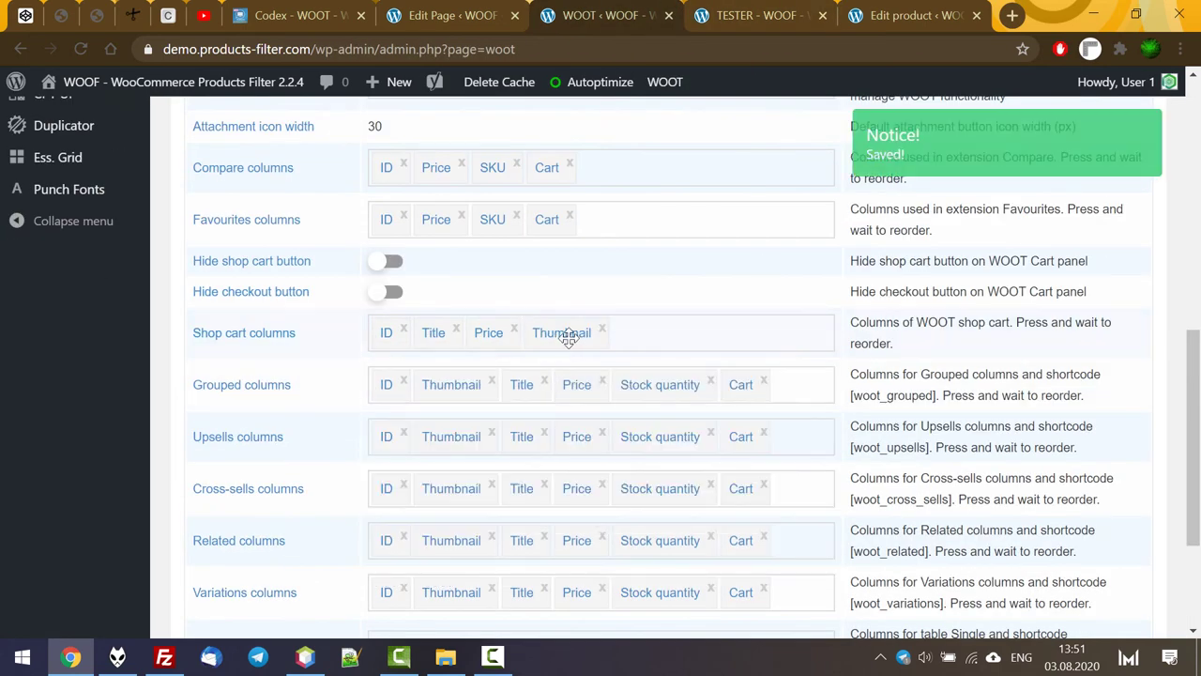
{"action": "left_click_drag", "start_coordinate": [560, 335], "coordinate": [460, 333]}
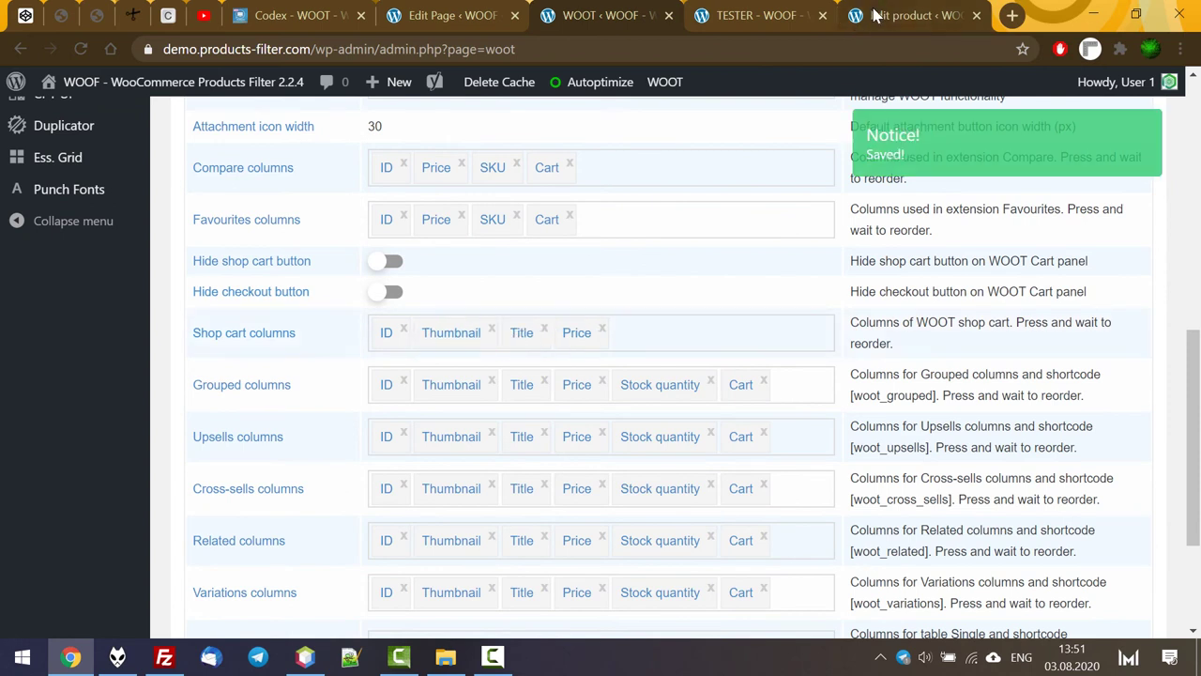
Check the thumbnails in the TESTER page's cart popup and remove the Charcoal semi-plain slim fit trouser from the cart
{"action": "left_click", "coordinate": [788, 9]}
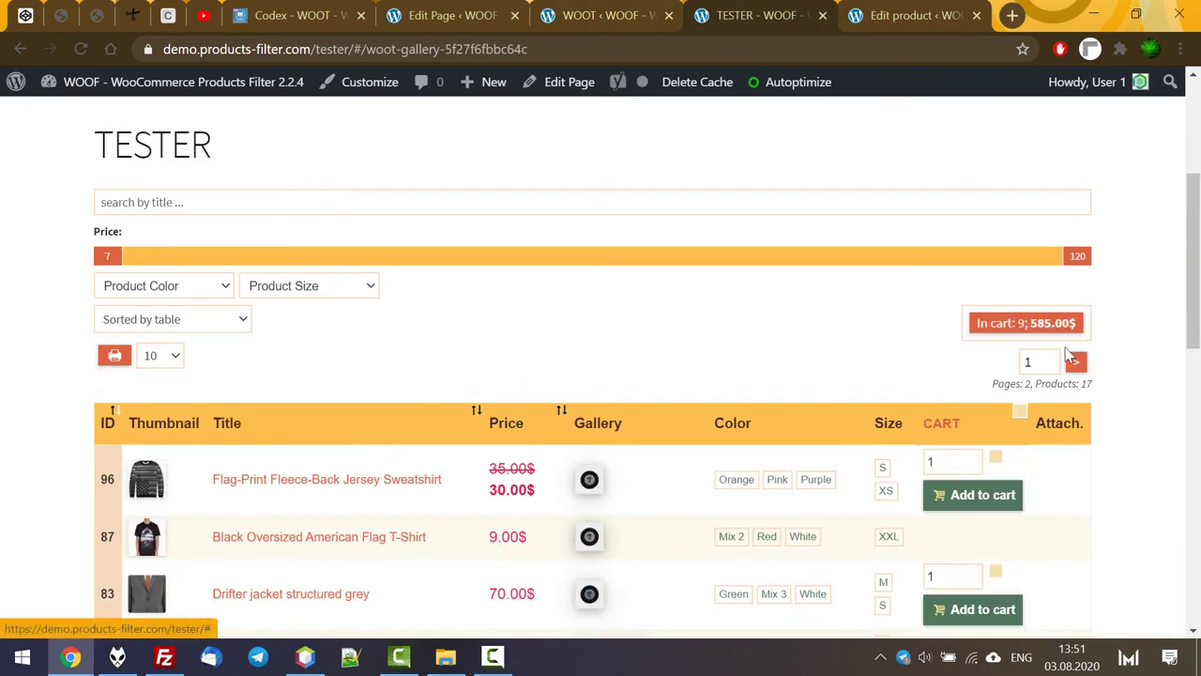
{"action": "left_click", "coordinate": [1019, 324]}
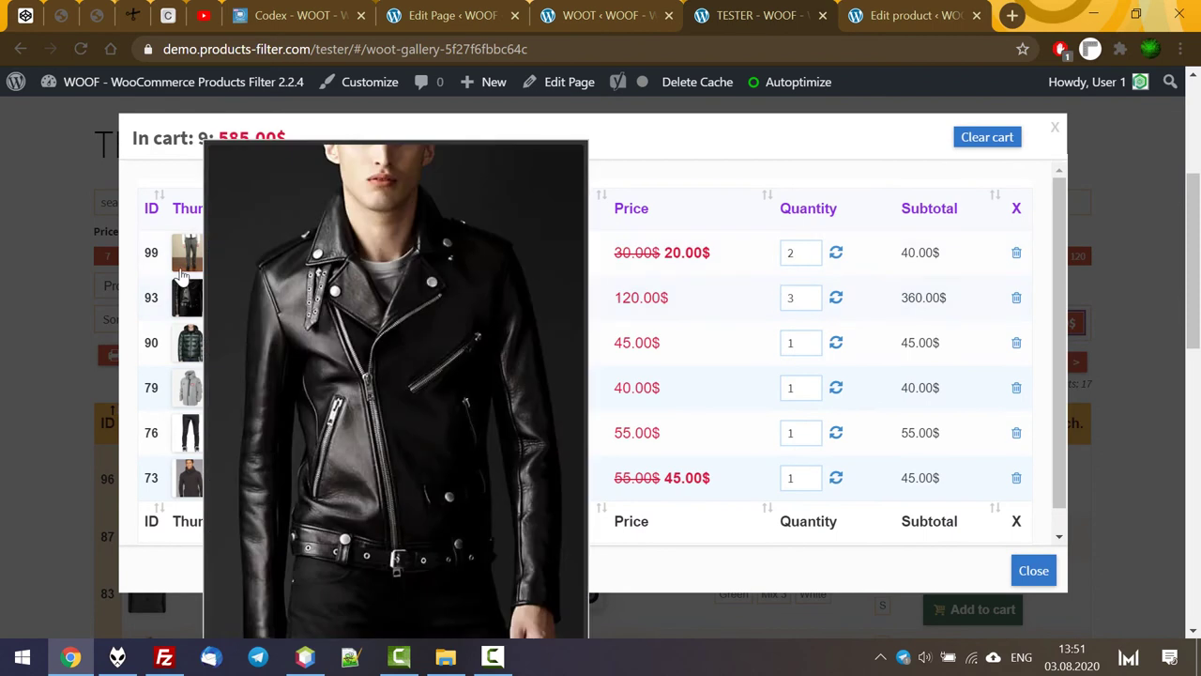
{"action": "mouse_move", "coordinate": [187, 261]}
{"action": "left_click", "coordinate": [1016, 253]}
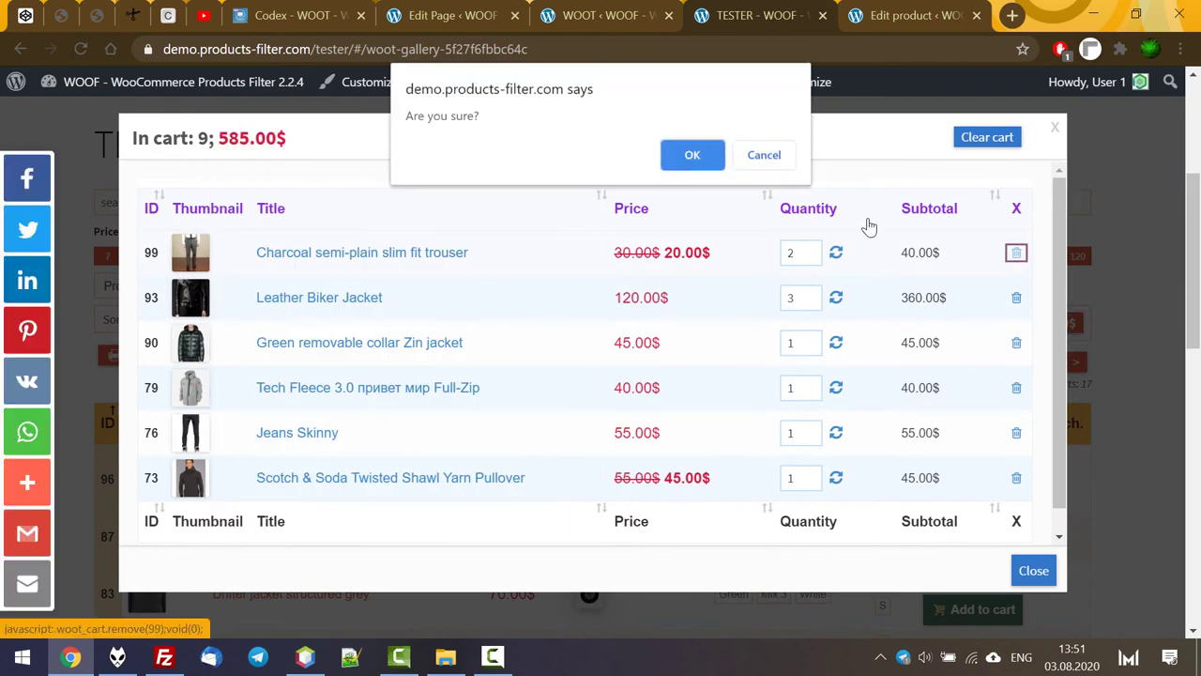
{"action": "left_click", "coordinate": [689, 157]}
{"action": "left_click", "coordinate": [1033, 571]}
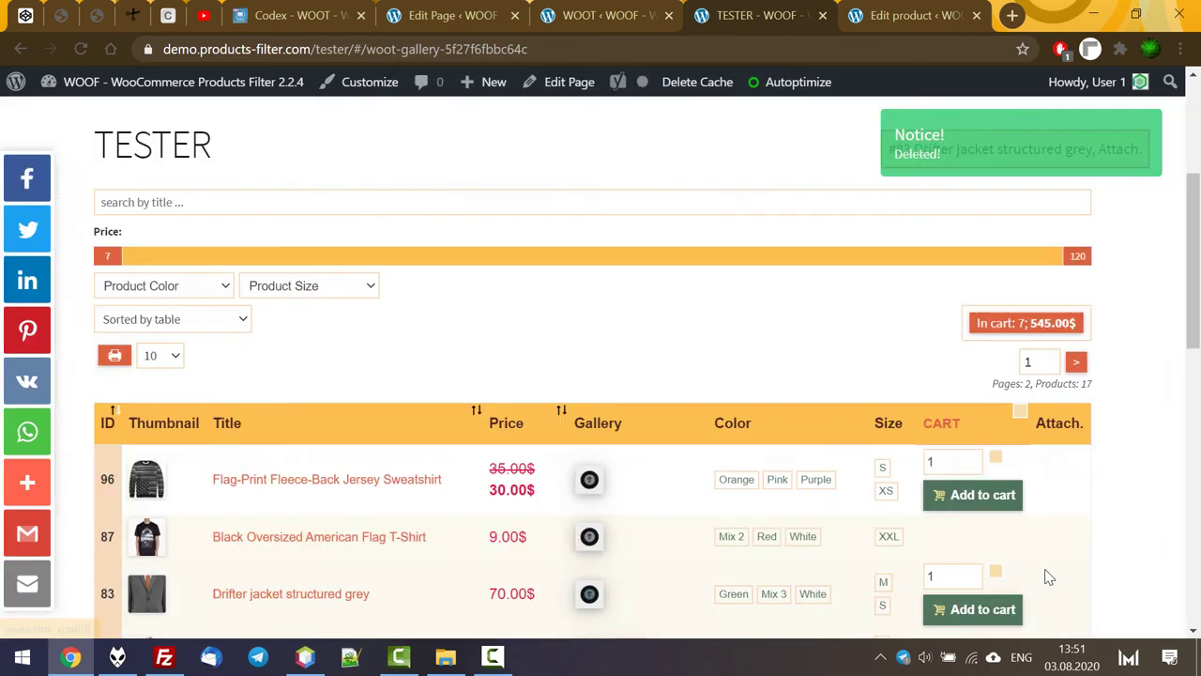
Set Table 1's After to cart adding option to "Redirect to the cart page" and reload the TESTER page
{"action": "key", "text": "ctrl+shift+Tab"}
{"action": "triple_click", "coordinate": [106, 487]}
{"action": "key", "text": "ctrl+Tab"}
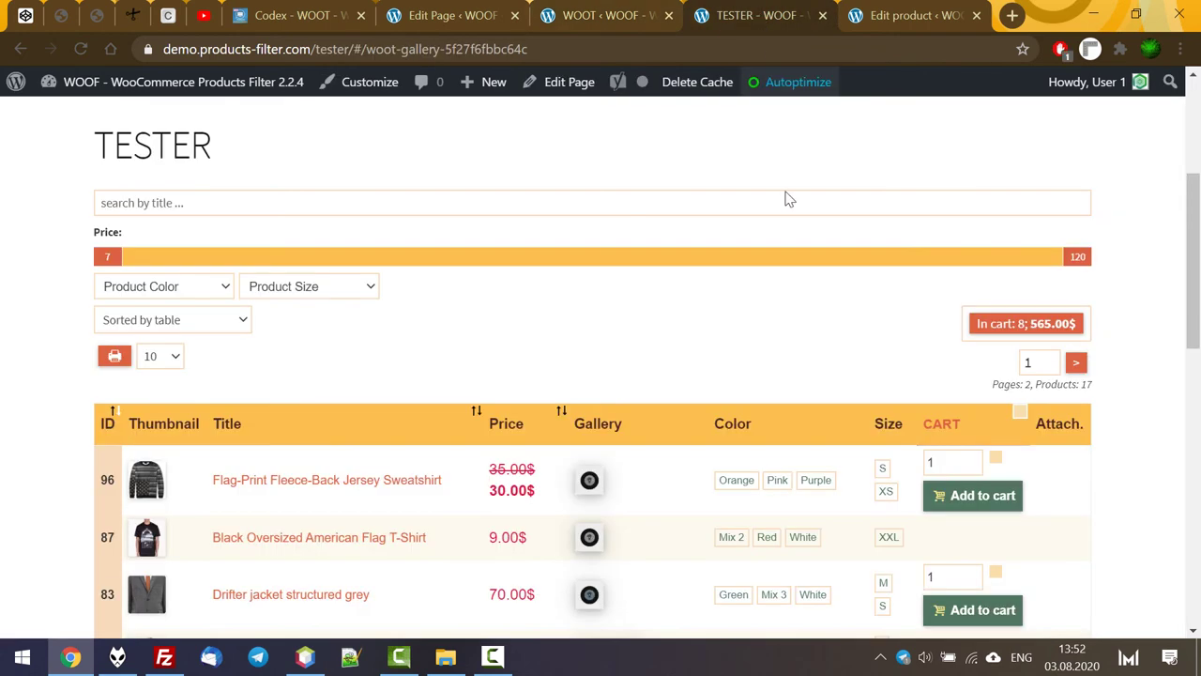
{"action": "key", "text": "F5"}
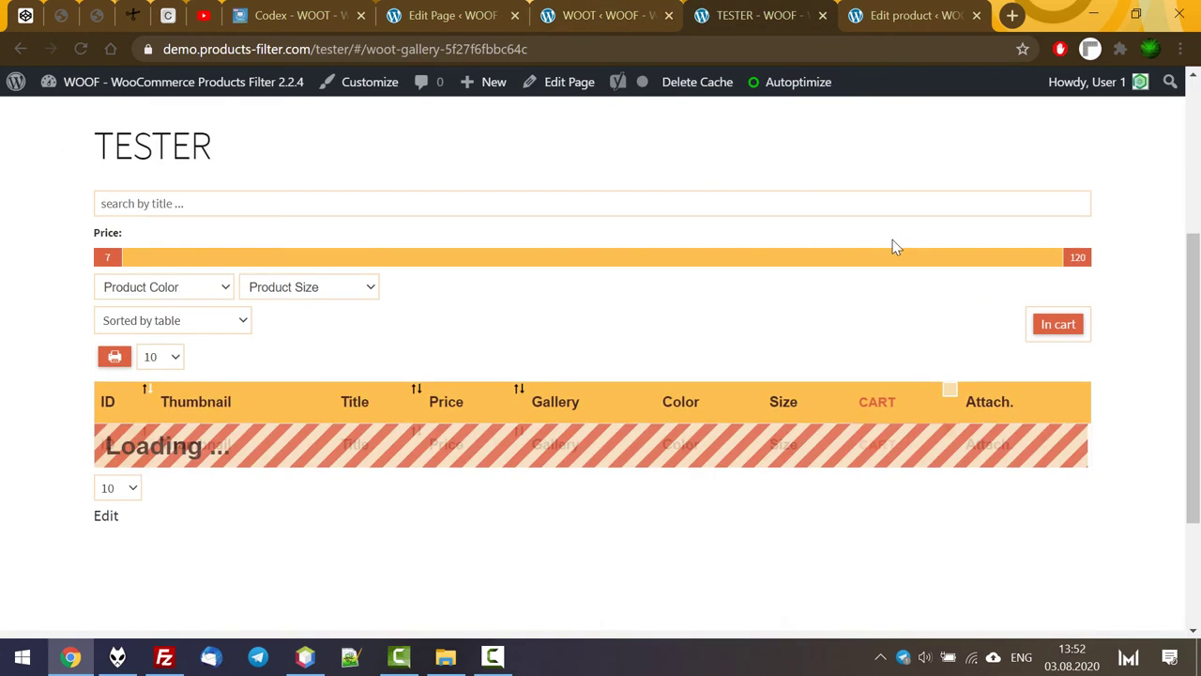
Add the Flag-Print Fleece-Back Jersey Sweatshirt to the cart from the table and review the cart page
{"action": "left_click", "coordinate": [979, 504]}
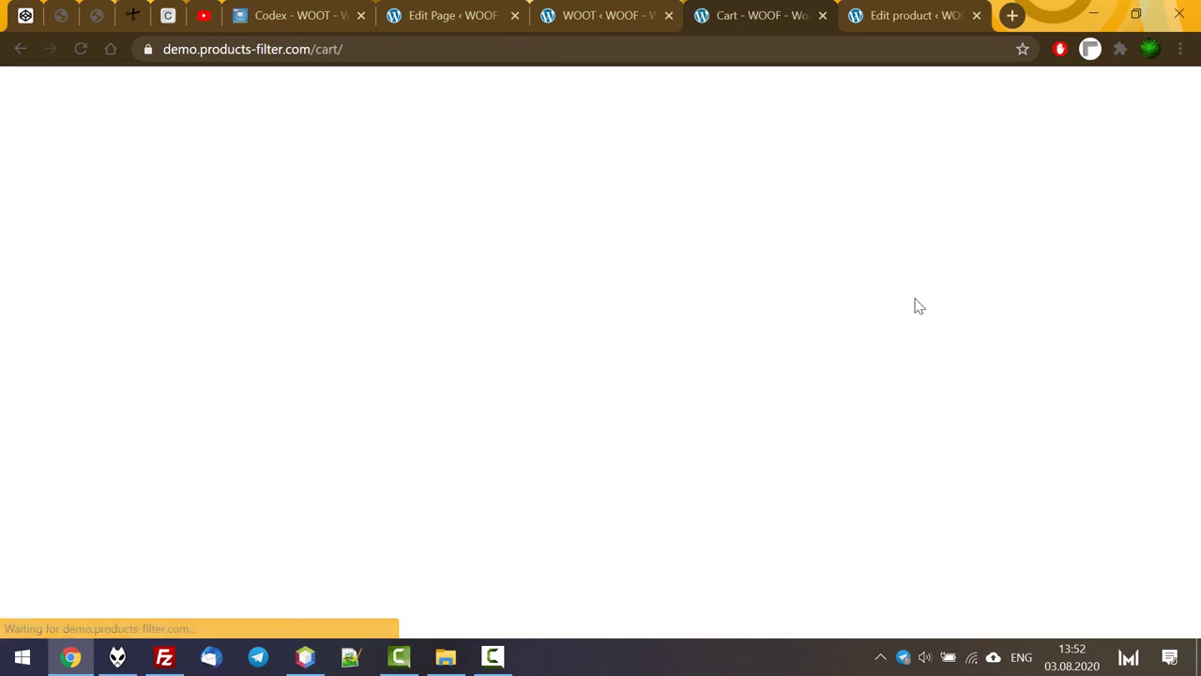
{"action": "scroll", "coordinate": [915, 304], "scroll_direction": "down", "scroll_amount": 15}
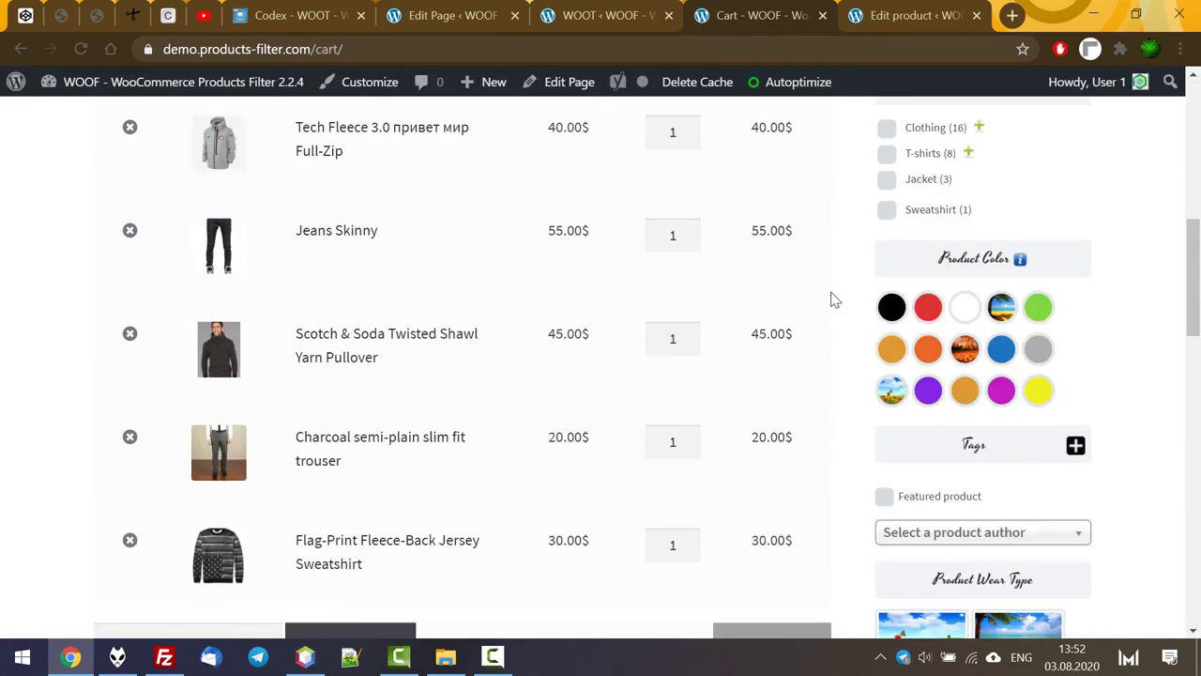
{"action": "scroll", "coordinate": [833, 292], "scroll_direction": "up", "scroll_amount": 5}
{"action": "scroll", "coordinate": [832, 290], "scroll_direction": "up", "scroll_amount": 5}
Set Table 1's After to cart adding option back to "Stay on the same page"
{"action": "key", "text": "ctrl+Page_Up"}
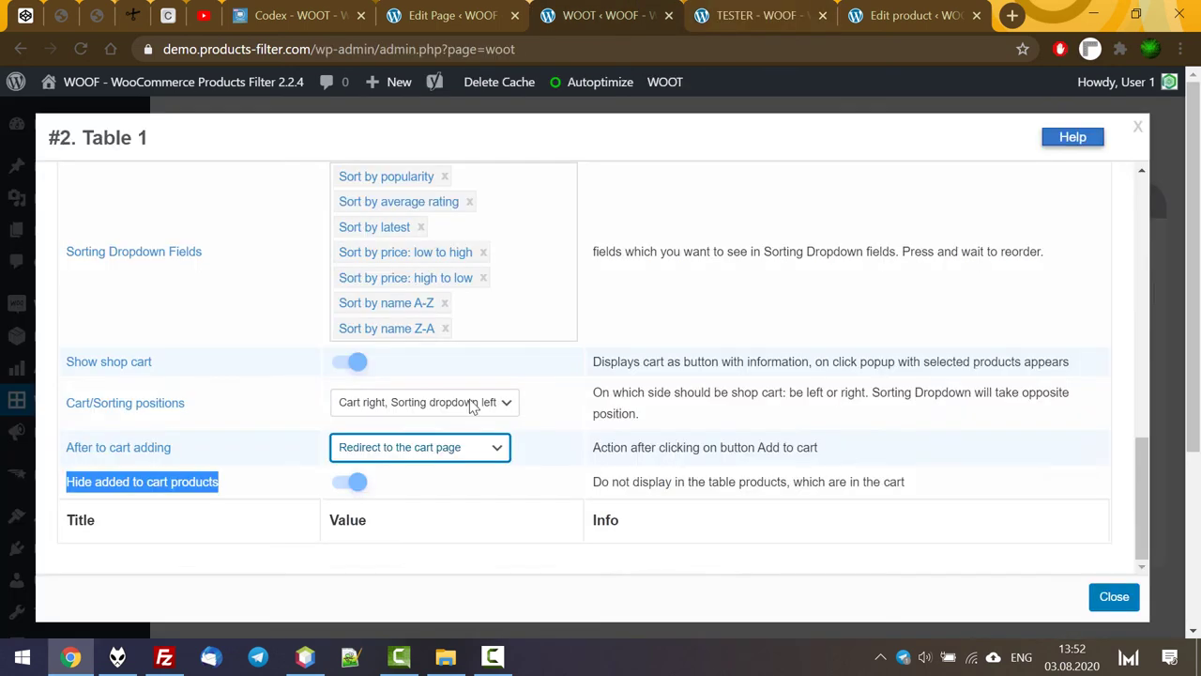
{"action": "left_click", "coordinate": [450, 448]}
{"action": "left_click", "coordinate": [432, 464]}
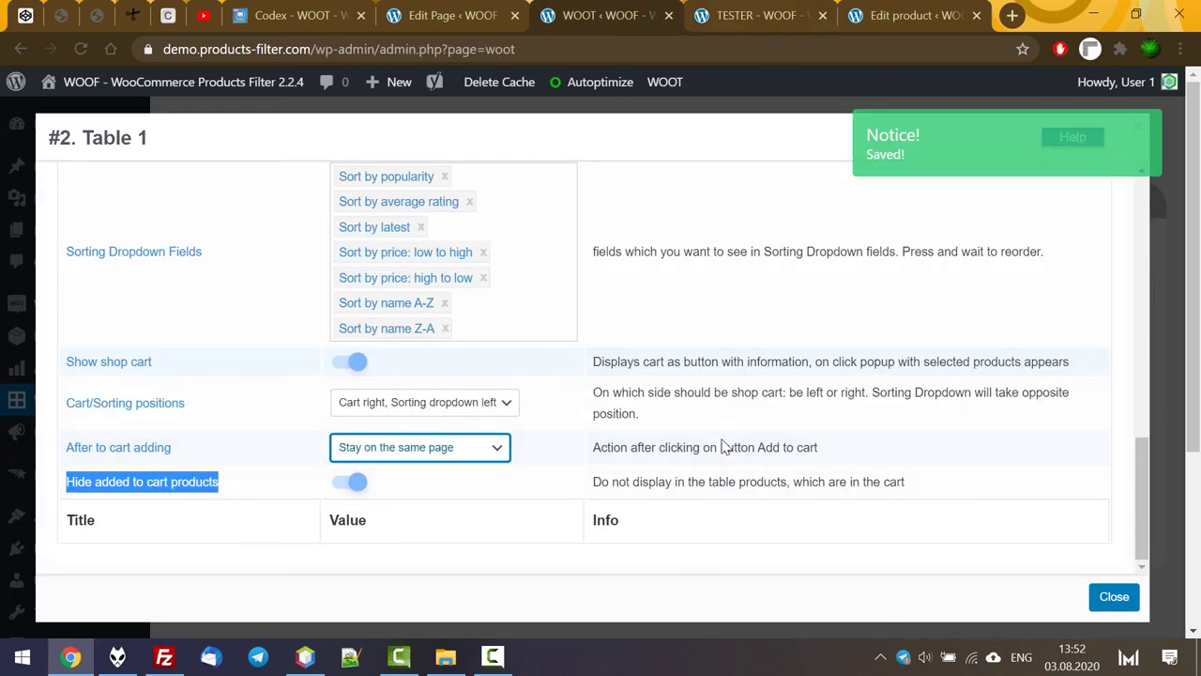
Set Table 1's Compact view width to 800
{"action": "scroll", "coordinate": [722, 447], "scroll_direction": "up", "scroll_amount": 2}
{"action": "scroll", "coordinate": [723, 447], "scroll_direction": "up", "scroll_amount": 3}
{"action": "left_click", "coordinate": [424, 394]}
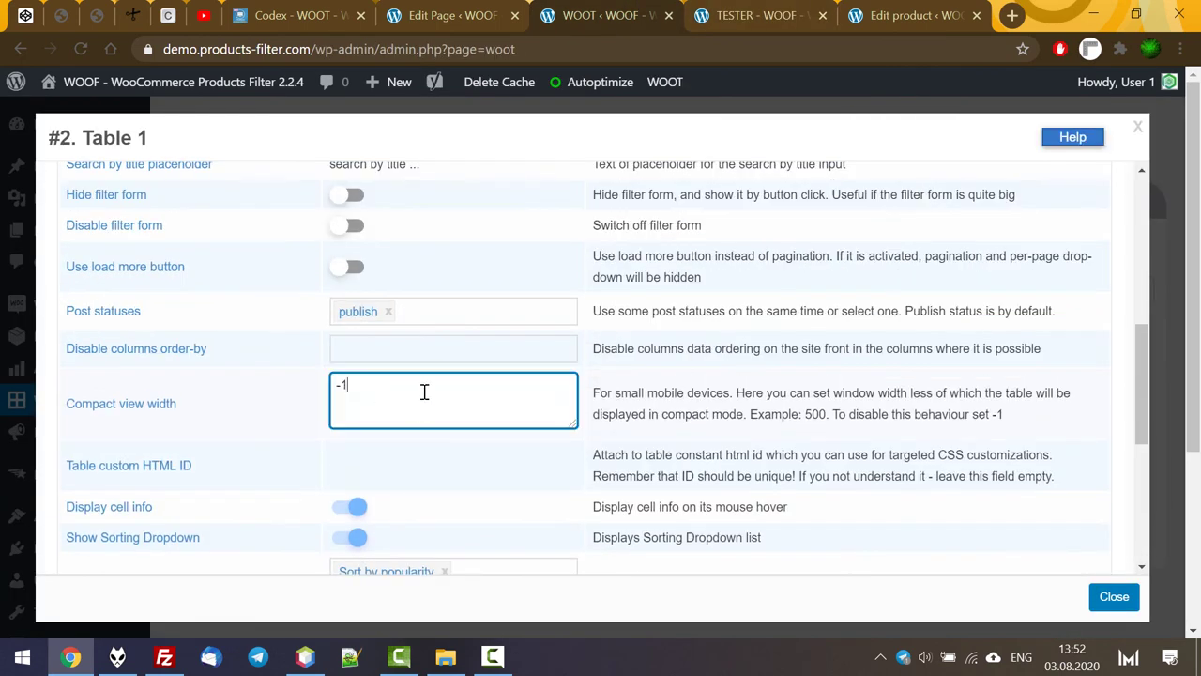
{"action": "left_click", "coordinate": [233, 396]}
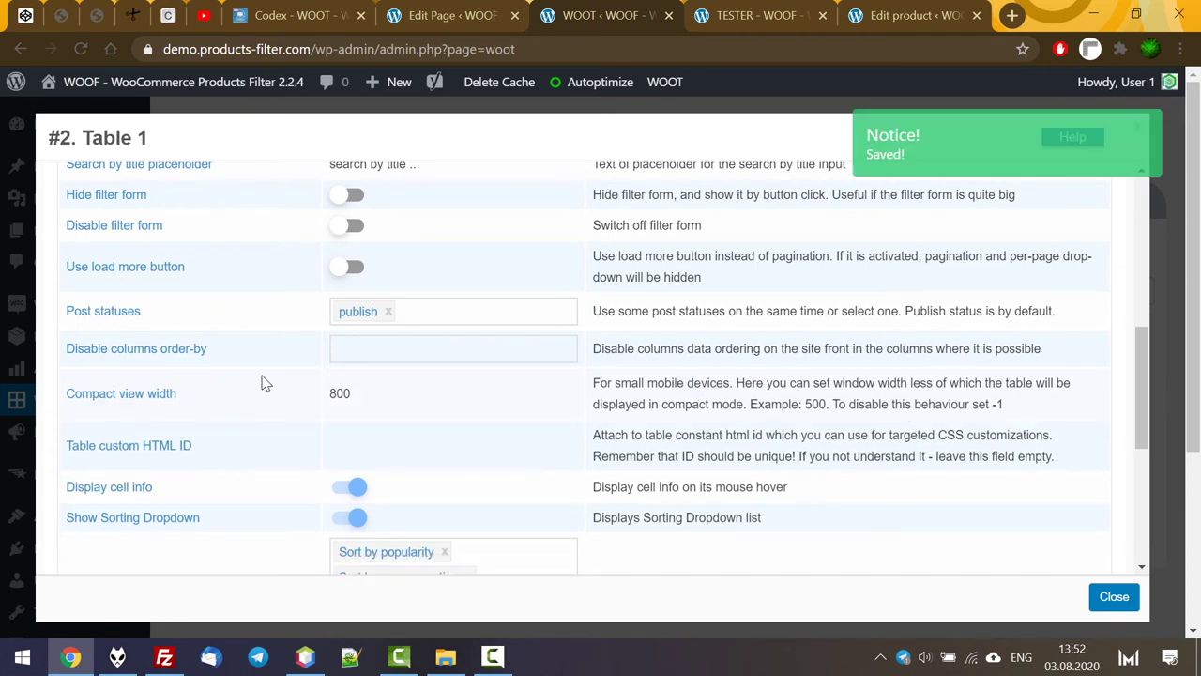
Reload the TESTER page, shrink the browser window to examine the table's compact view, and maximize the window again
{"action": "left_click", "coordinate": [742, 15]}
{"action": "mouse_move", "coordinate": [1055, 89]}
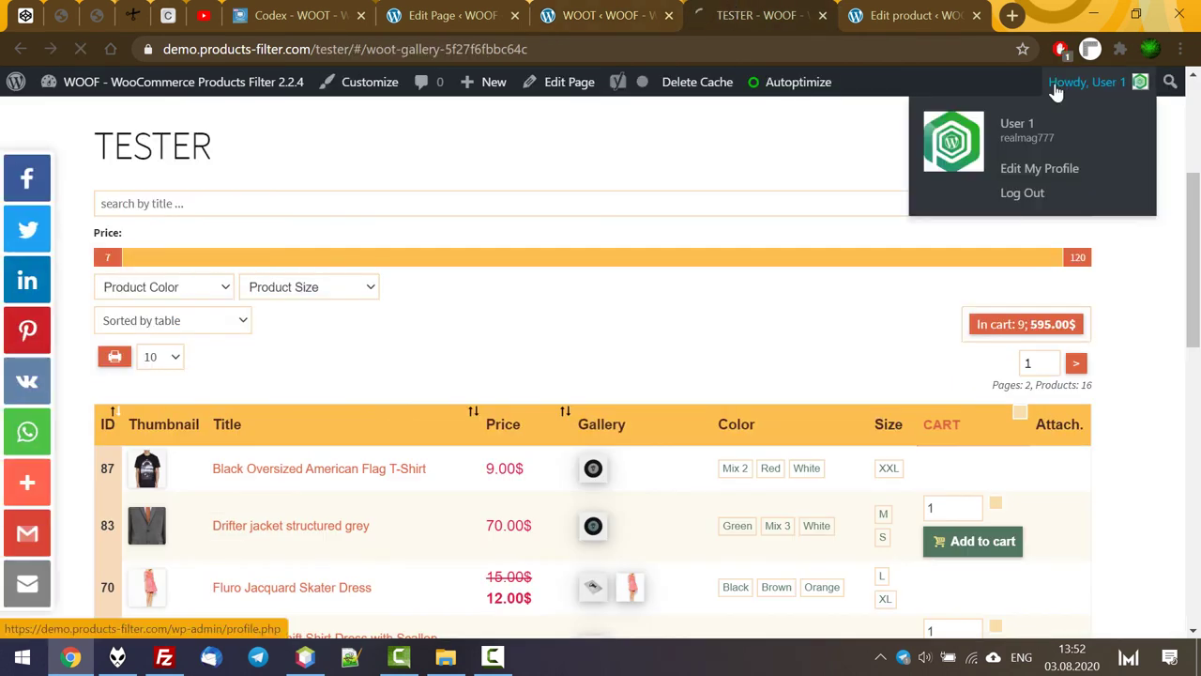
{"action": "left_click", "coordinate": [1137, 14]}
{"action": "scroll", "coordinate": [702, 310], "scroll_direction": "down", "scroll_amount": 2}
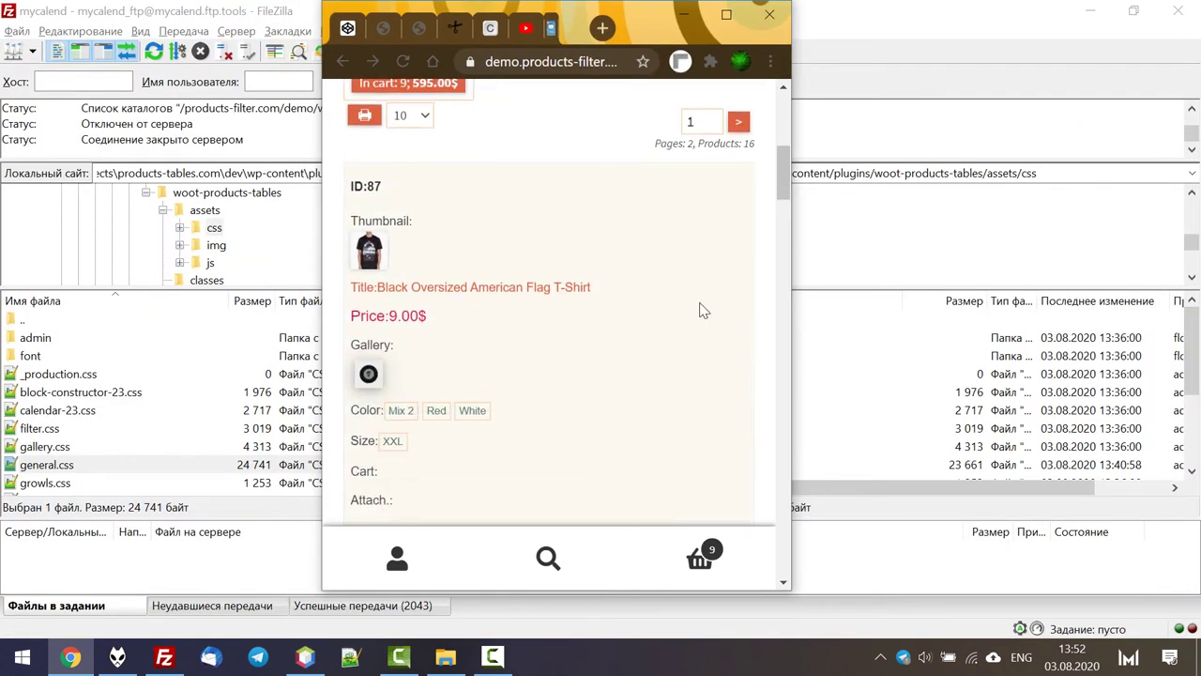
{"action": "scroll", "coordinate": [702, 309], "scroll_direction": "down", "scroll_amount": 7}
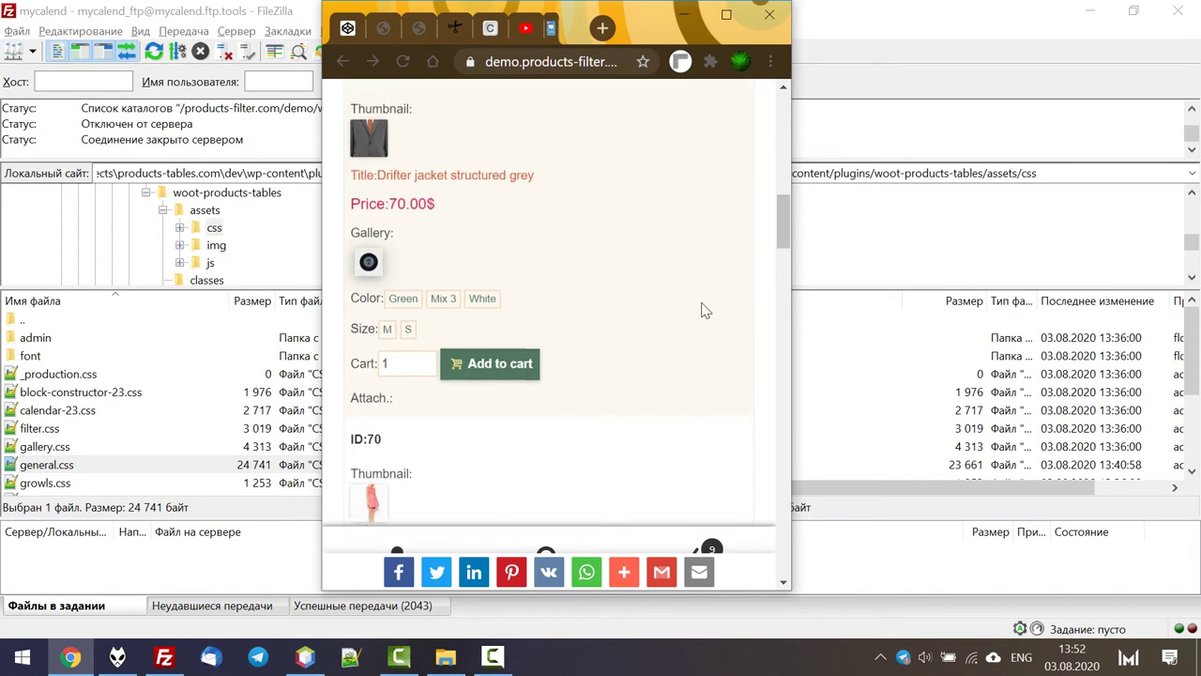
{"action": "scroll", "coordinate": [705, 309], "scroll_direction": "down", "scroll_amount": 5}
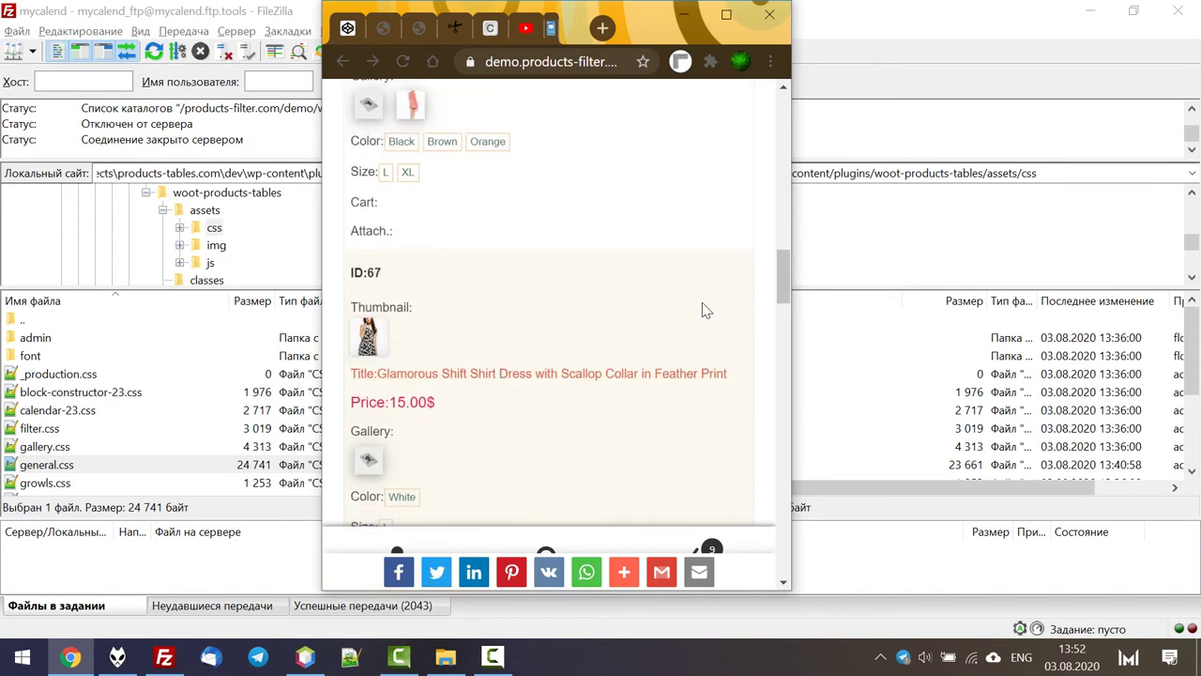
{"action": "scroll", "coordinate": [704, 309], "scroll_direction": "down", "scroll_amount": 6}
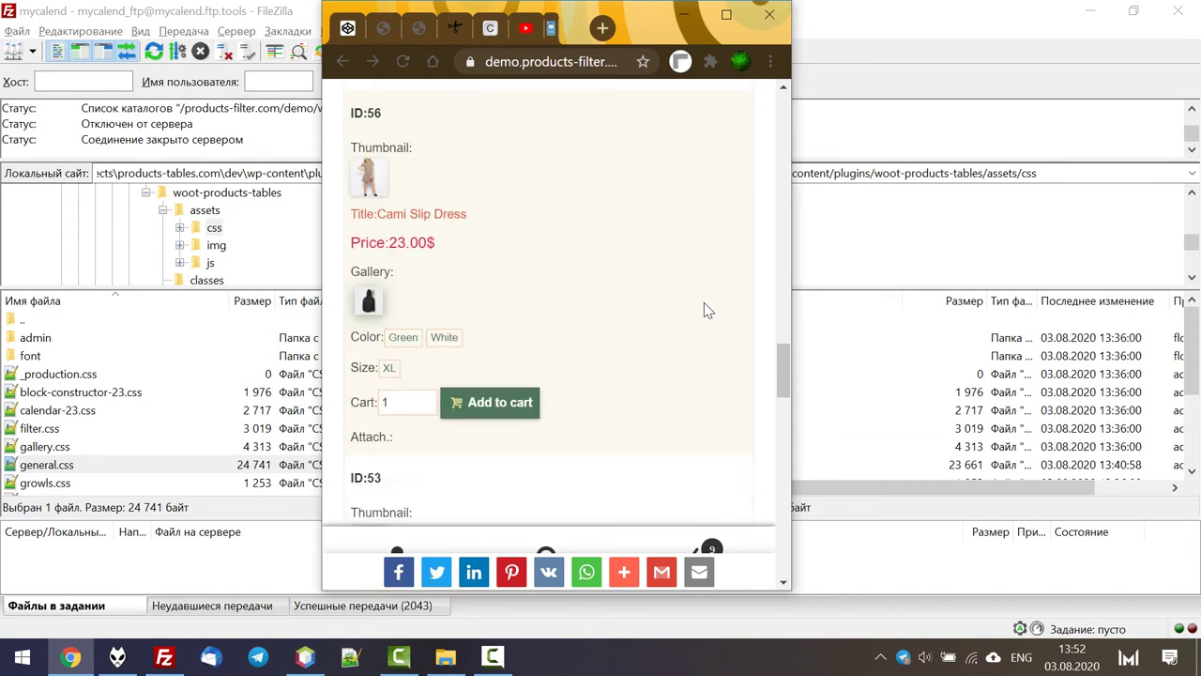
{"action": "left_click", "coordinate": [727, 15]}
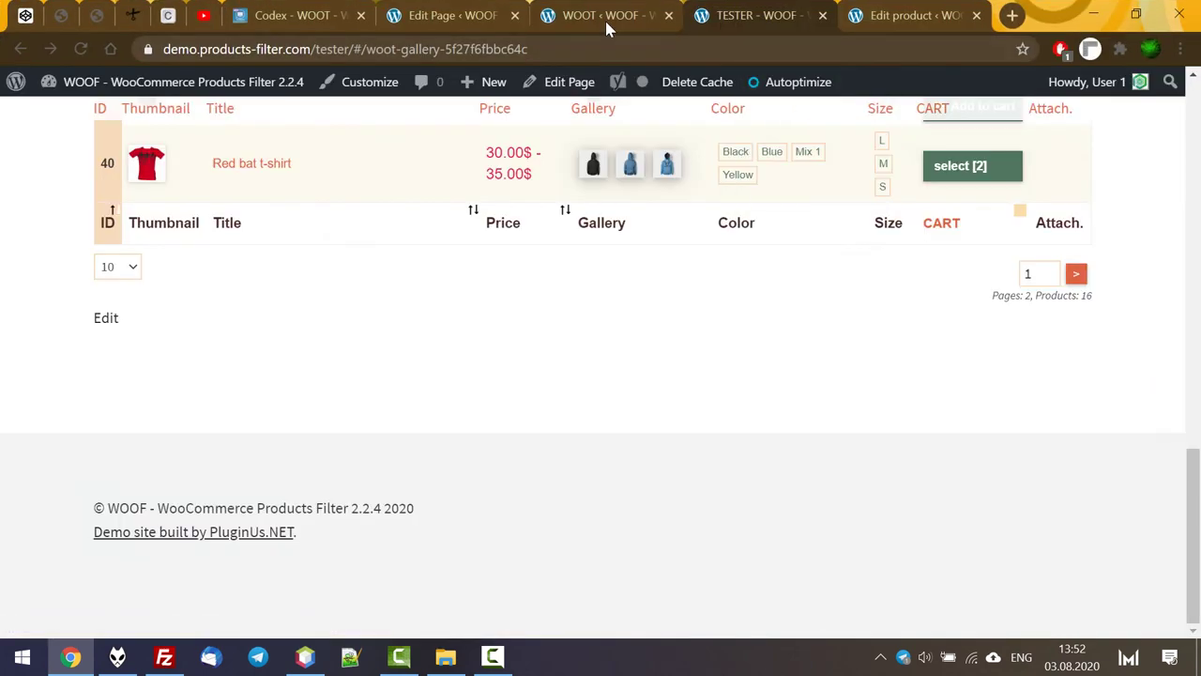
Set Table 1's default order to Title with the direction asc, and check the ordering on the reloaded TESTER page
{"action": "left_click", "coordinate": [565, 29]}
{"action": "left_click_drag", "start_coordinate": [150, 393], "coordinate": [72, 399]}
{"action": "left_click_drag", "start_coordinate": [592, 388], "coordinate": [1042, 412]}
{"action": "scroll", "coordinate": [1028, 416], "scroll_direction": "up", "scroll_amount": 4}
{"action": "left_click_drag", "start_coordinate": [154, 302], "coordinate": [68, 310]}
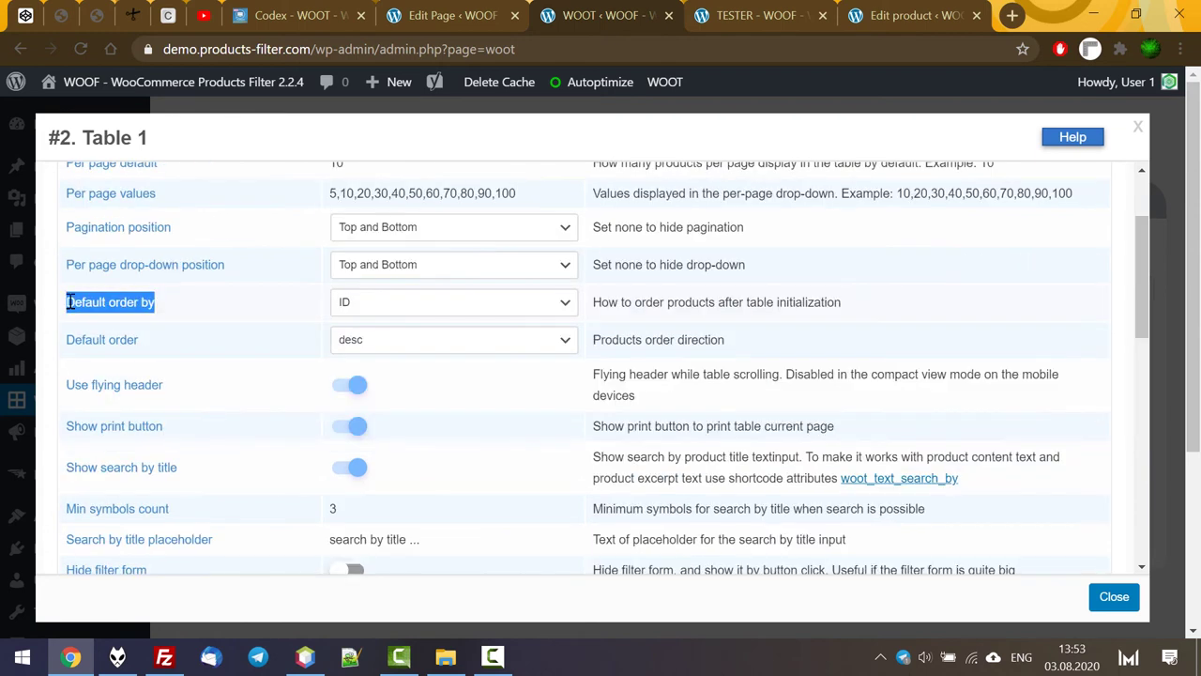
{"action": "left_click", "coordinate": [437, 309]}
{"action": "left_click", "coordinate": [404, 335]}
{"action": "left_click", "coordinate": [394, 346]}
{"action": "left_click", "coordinate": [371, 359]}
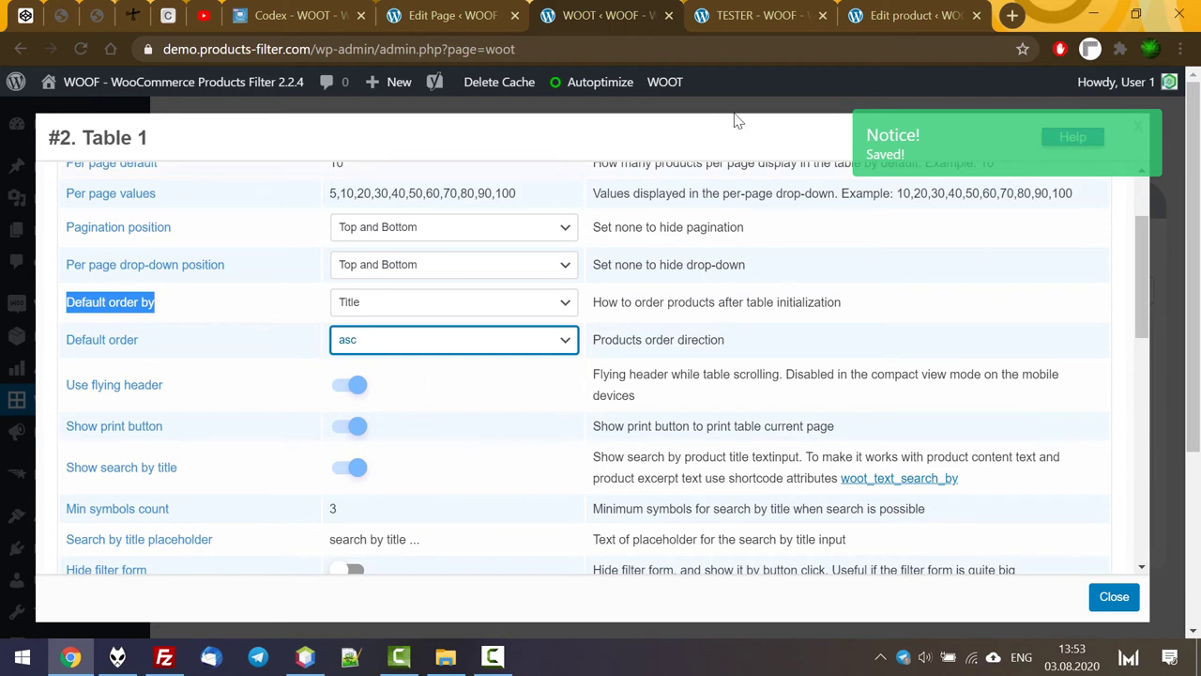
{"action": "left_click", "coordinate": [732, 16]}
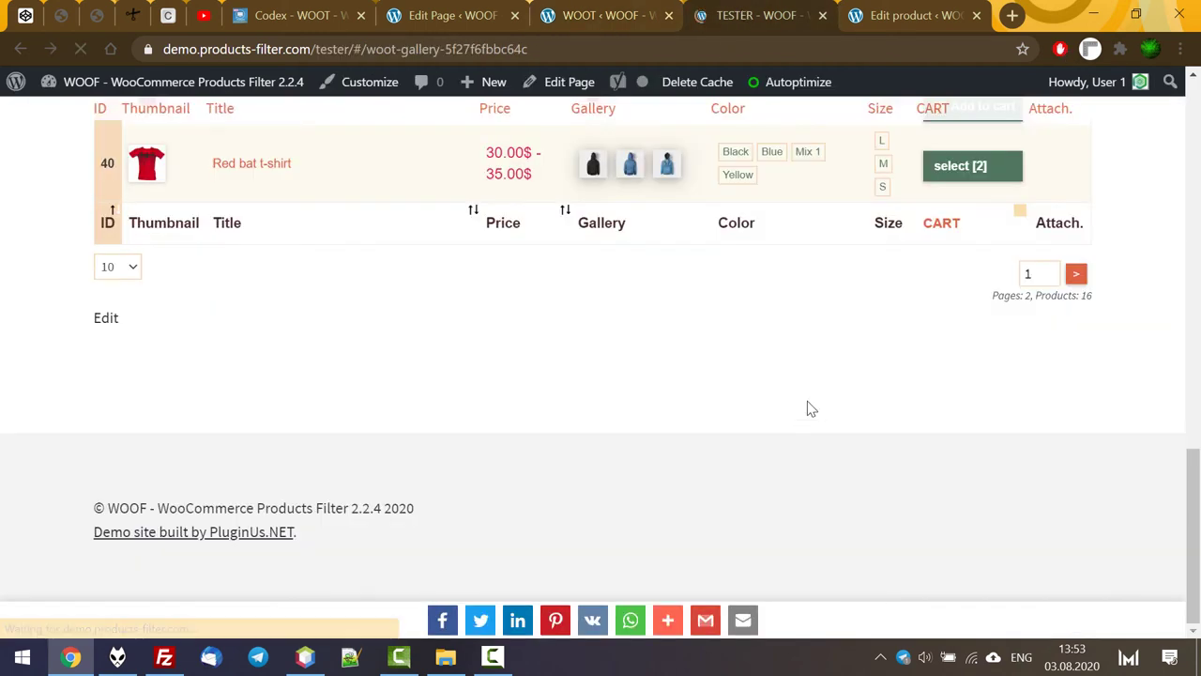
{"action": "scroll", "coordinate": [750, 381], "scroll_direction": "down", "scroll_amount": 1}
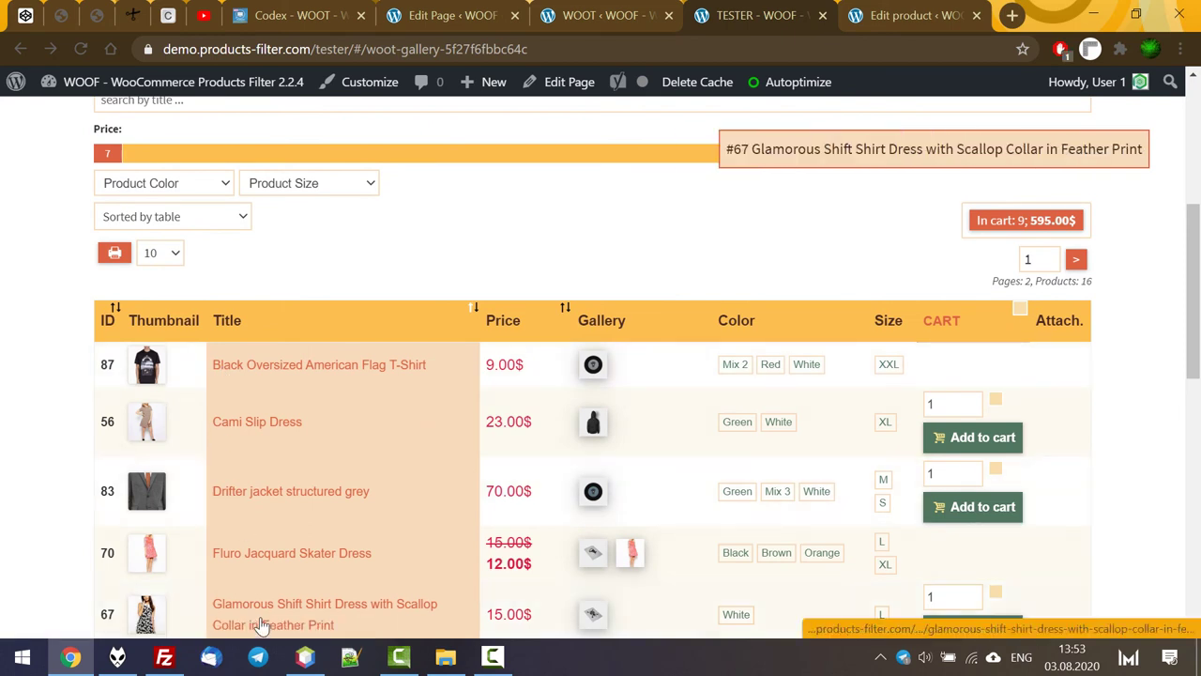
Set Table 1's Default order by option to Price and its Default order to desc
{"action": "left_click", "coordinate": [605, 15]}
{"action": "left_click", "coordinate": [399, 349]}
{"action": "left_click", "coordinate": [398, 347]}
{"action": "left_click", "coordinate": [383, 301]}
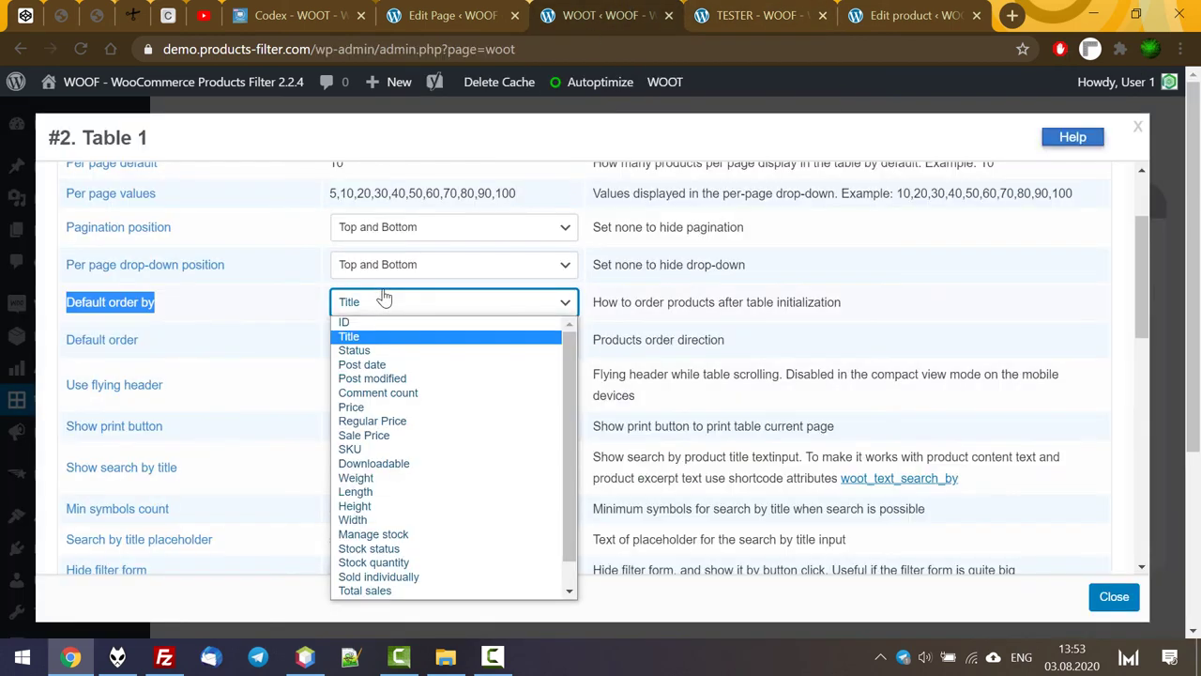
{"action": "left_click", "coordinate": [371, 407]}
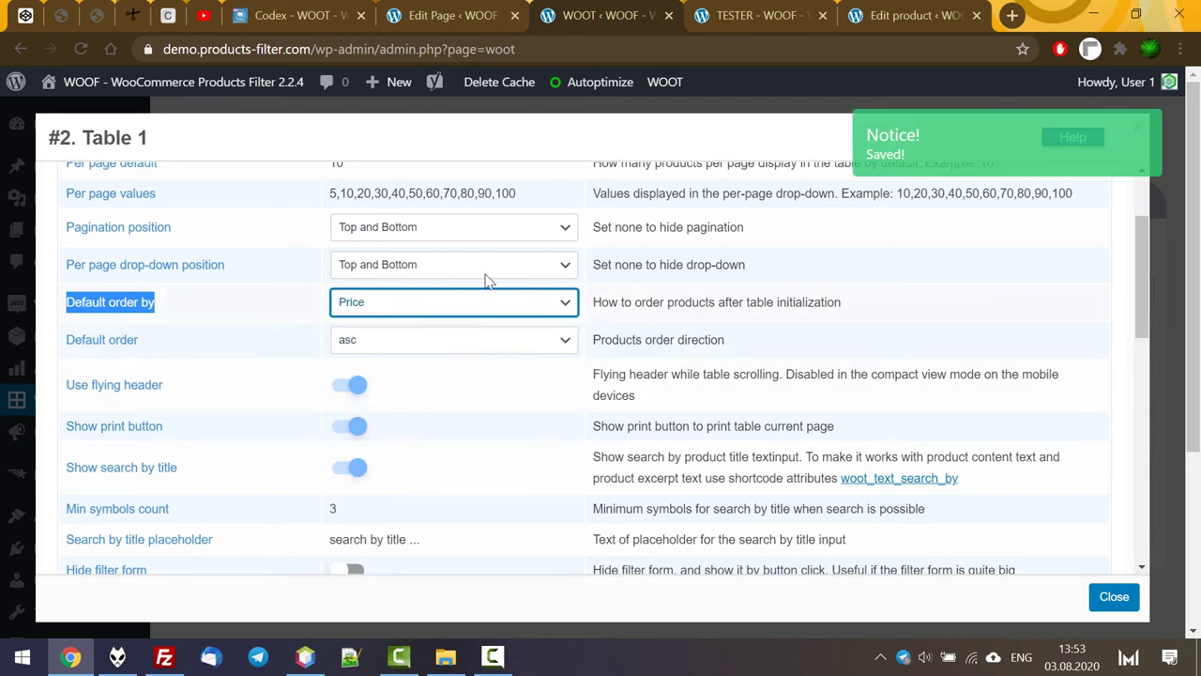
{"action": "left_click", "coordinate": [421, 347]}
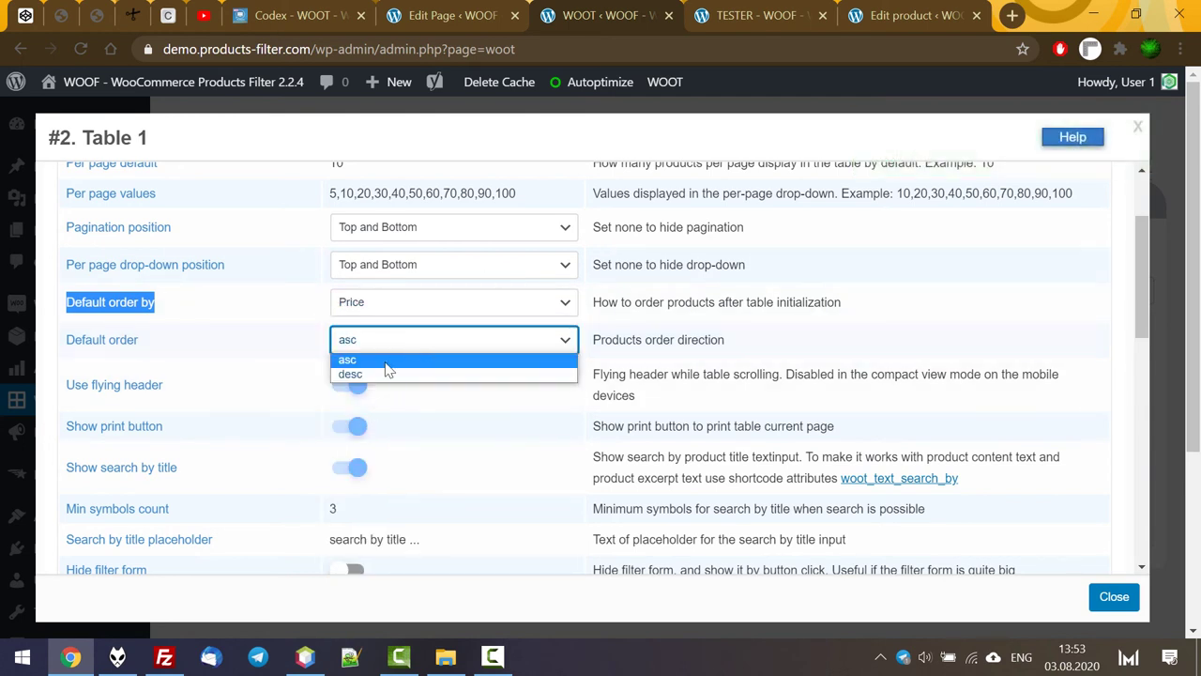
{"action": "left_click", "coordinate": [388, 376]}
Reload the TESTER page and review the order of the products in the table
{"action": "left_click", "coordinate": [760, 15]}
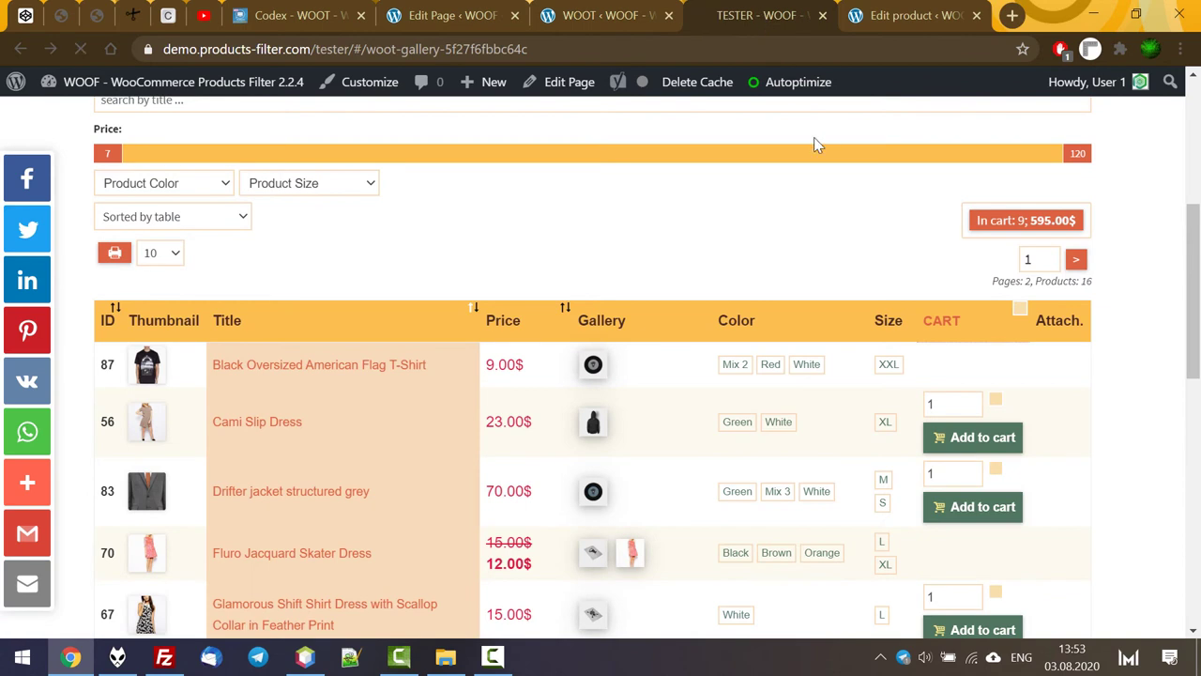
{"action": "key", "text": "F5"}
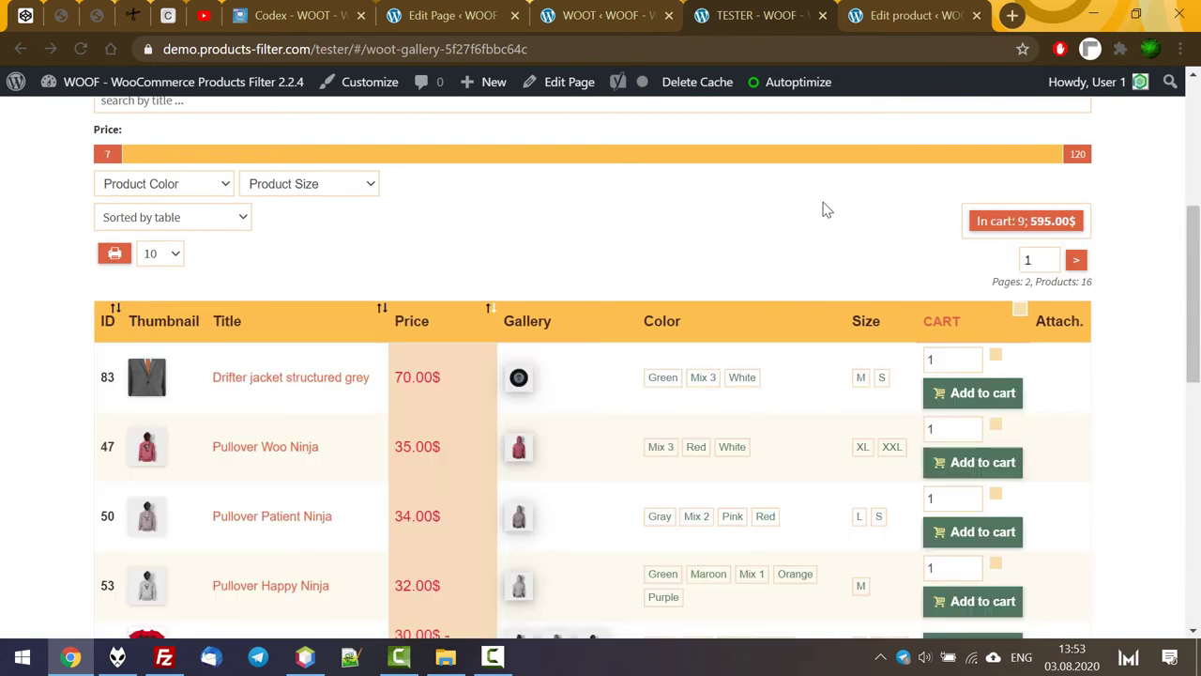
{"action": "scroll", "coordinate": [675, 242], "scroll_direction": "down", "scroll_amount": 4}
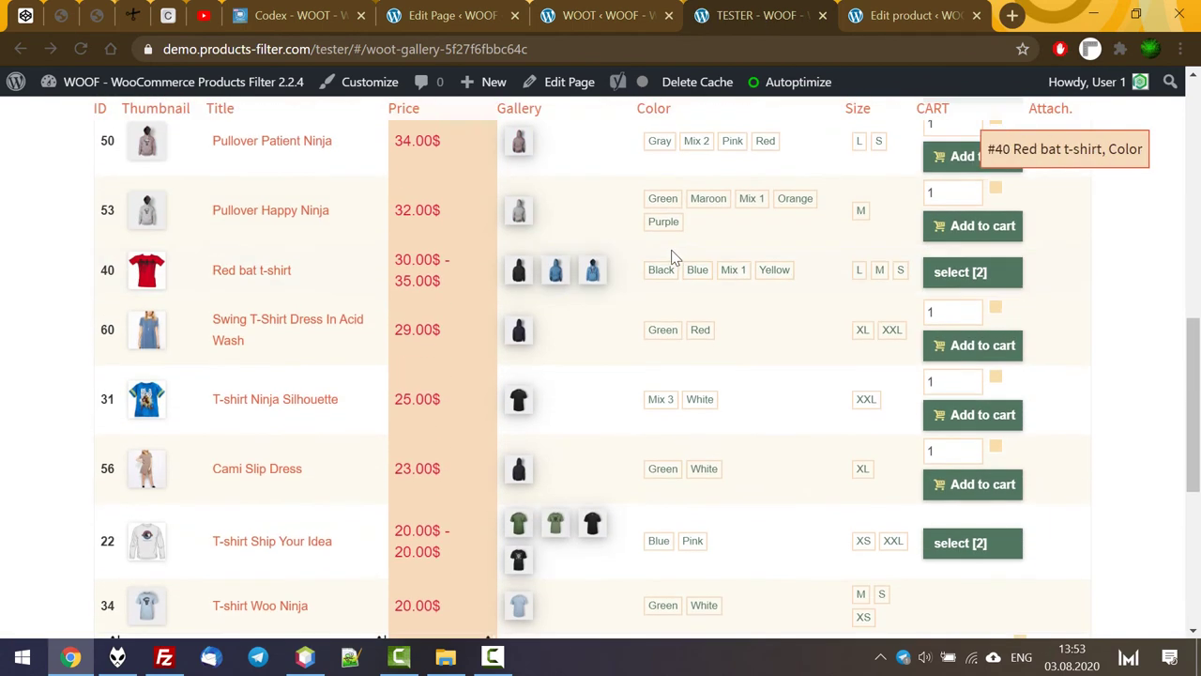
{"action": "scroll", "coordinate": [420, 380], "scroll_direction": "up", "scroll_amount": 5}
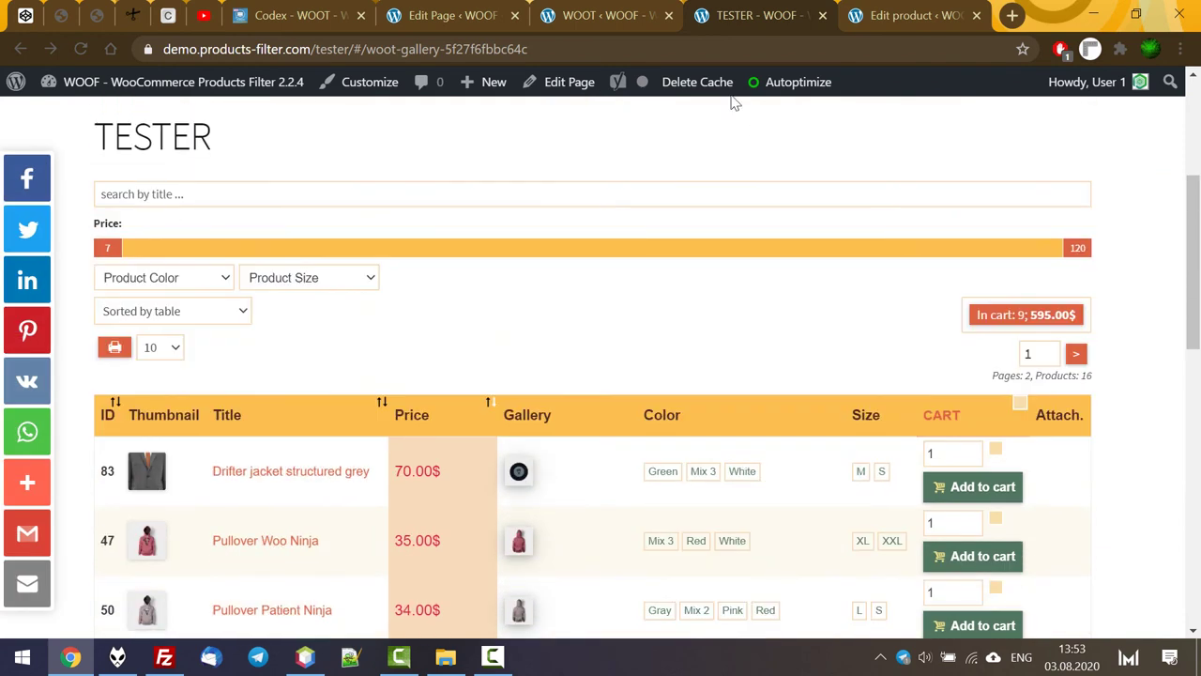
Edit the TESTER page so its content is the shortcode [woot_drop_down id=2], update the page and open it
{"action": "left_click", "coordinate": [566, 15]}
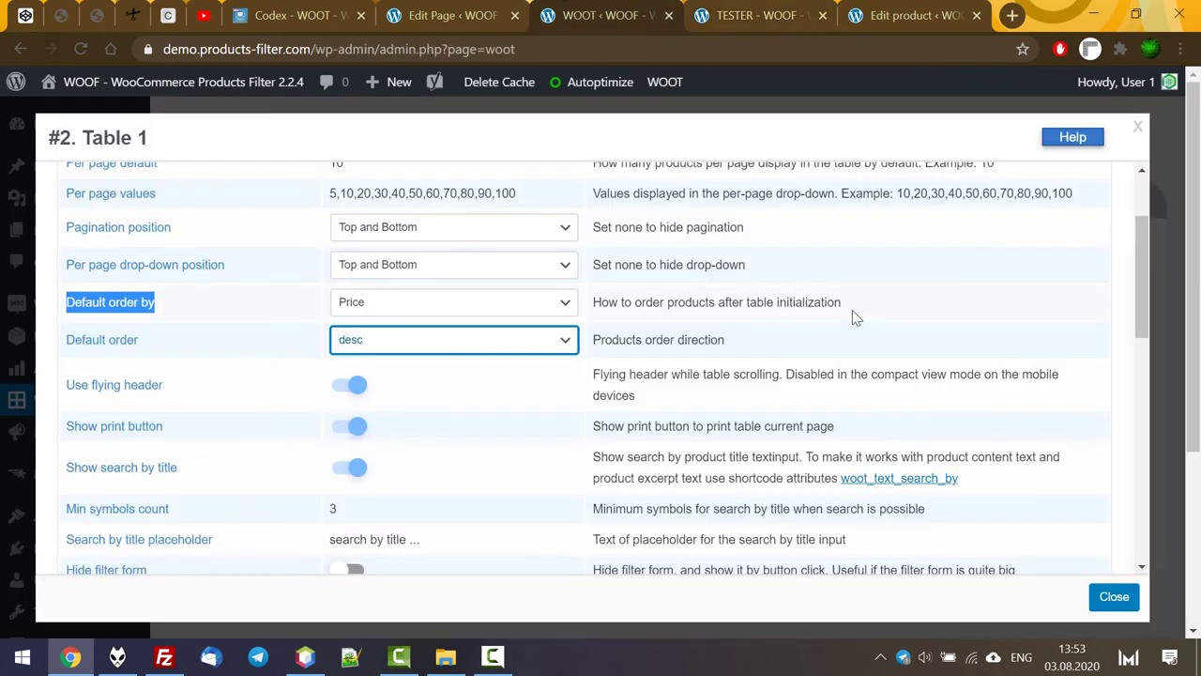
{"action": "key", "text": "ctrl+Tab"}
{"action": "left_click", "coordinate": [563, 81]}
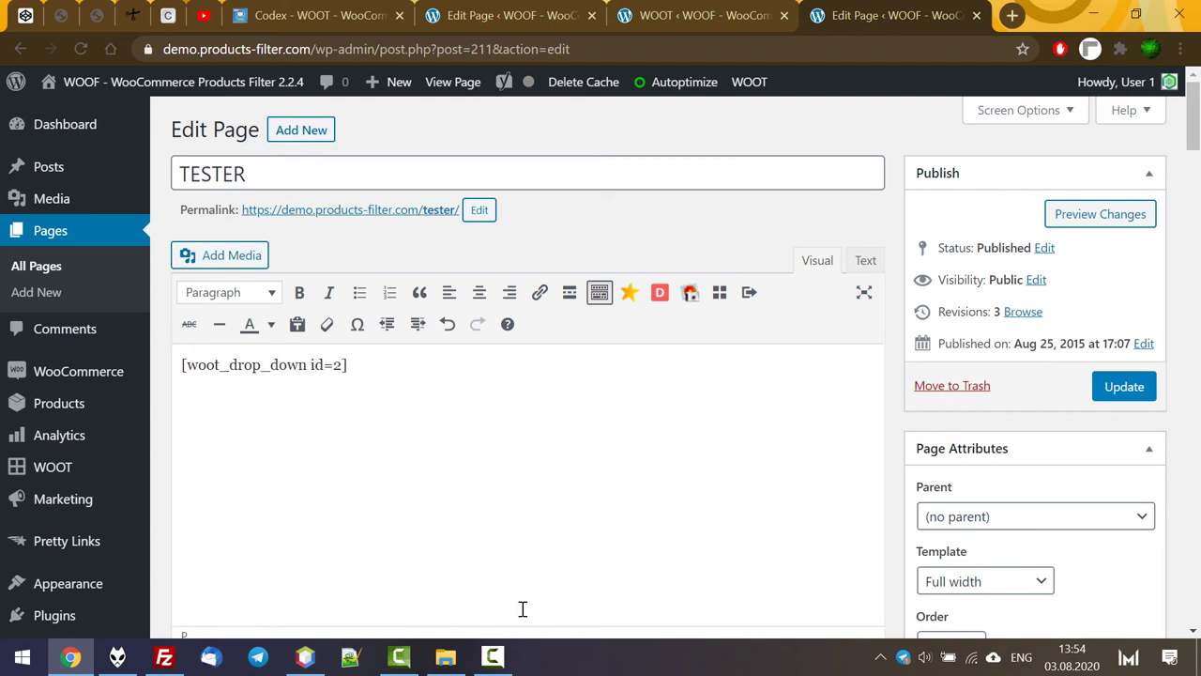
{"action": "left_click", "coordinate": [1119, 393]}
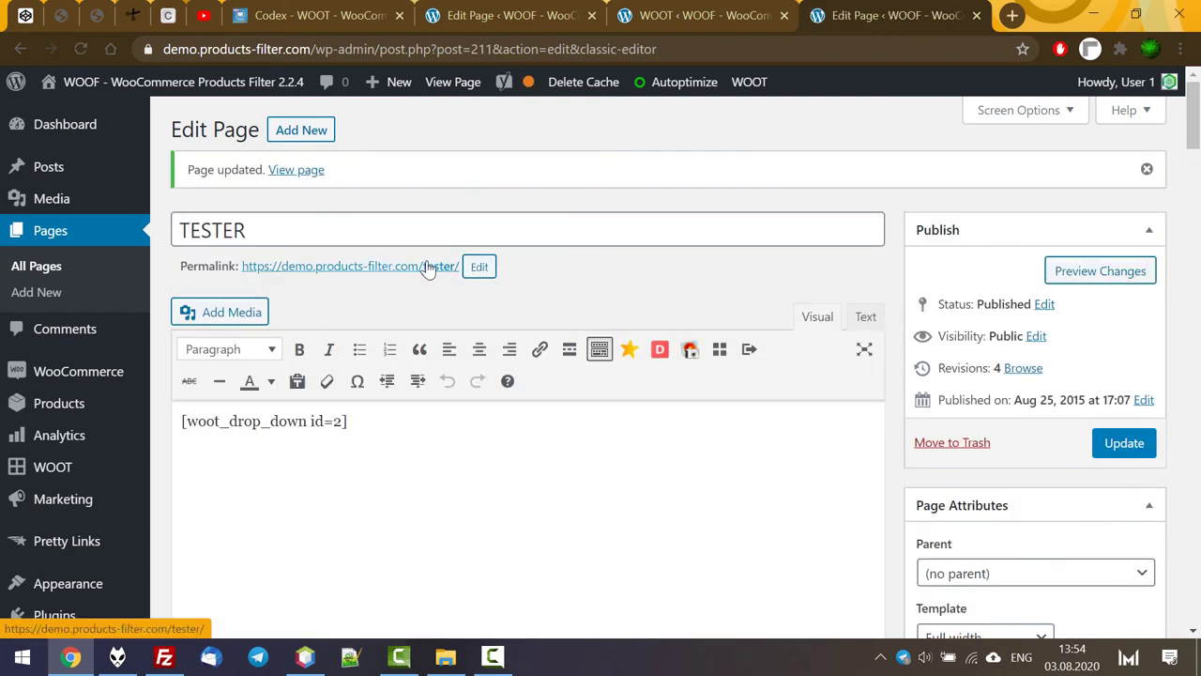
{"action": "left_click", "coordinate": [427, 267]}
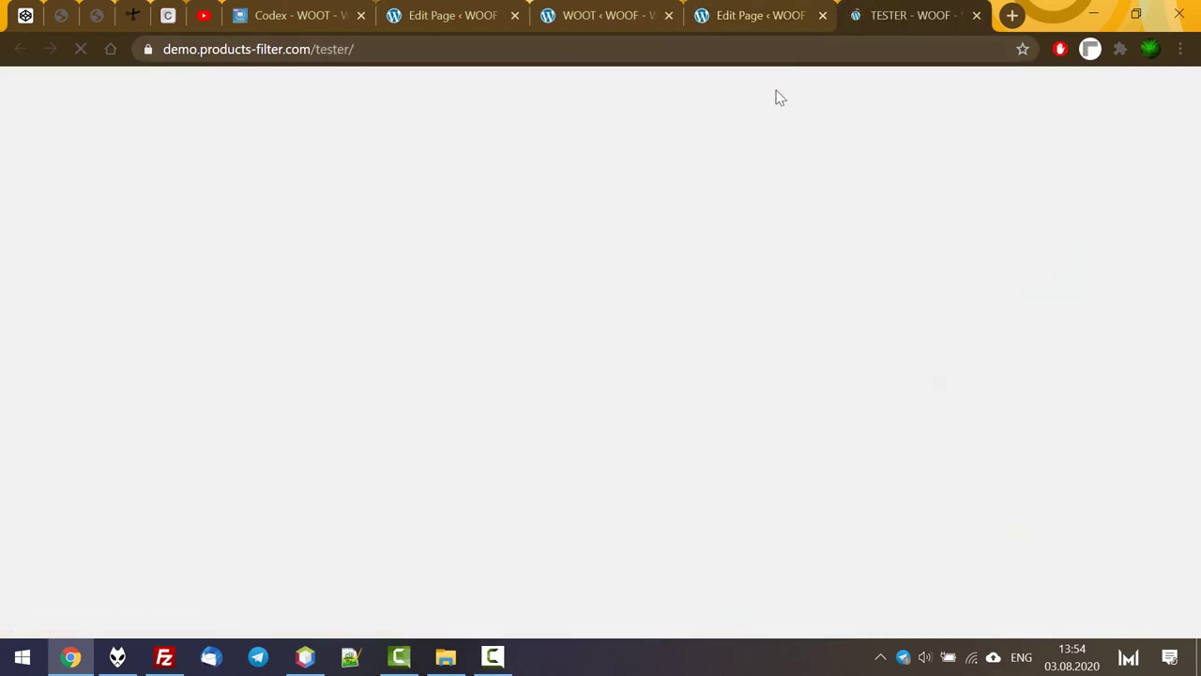
Search the drop-down table for "logo" and browse the gallery images of T-shirt Woo Logo Red
{"action": "scroll", "coordinate": [512, 343], "scroll_direction": "down", "scroll_amount": 2}
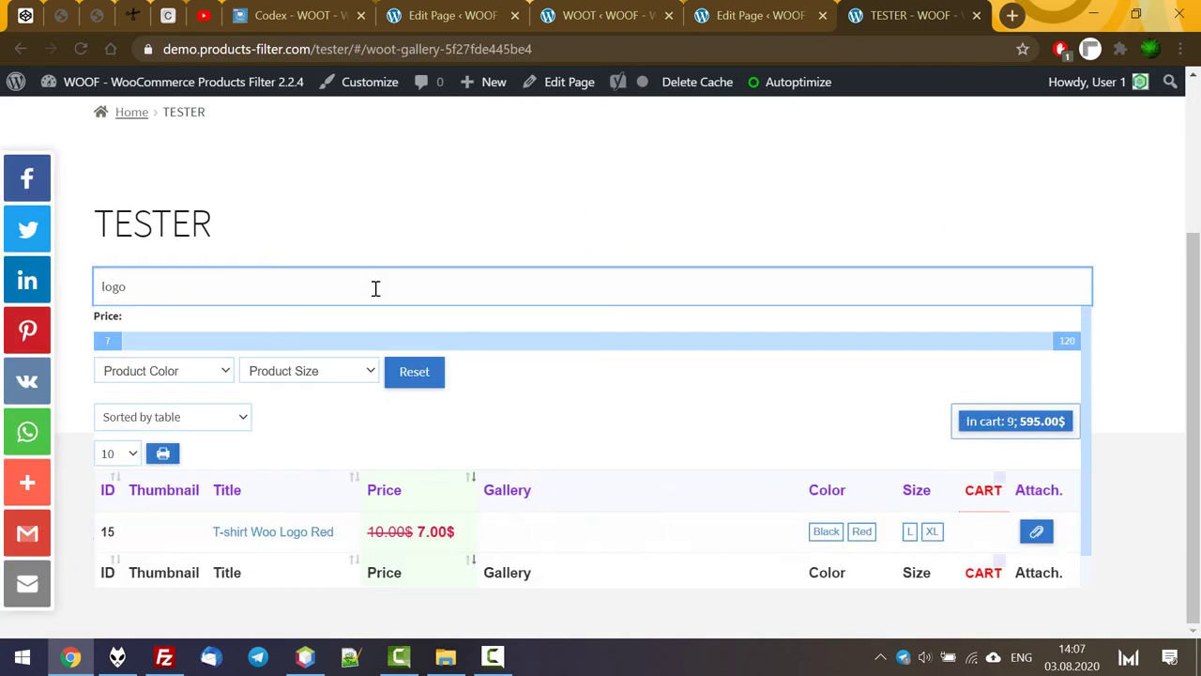
{"action": "left_click", "coordinate": [414, 306]}
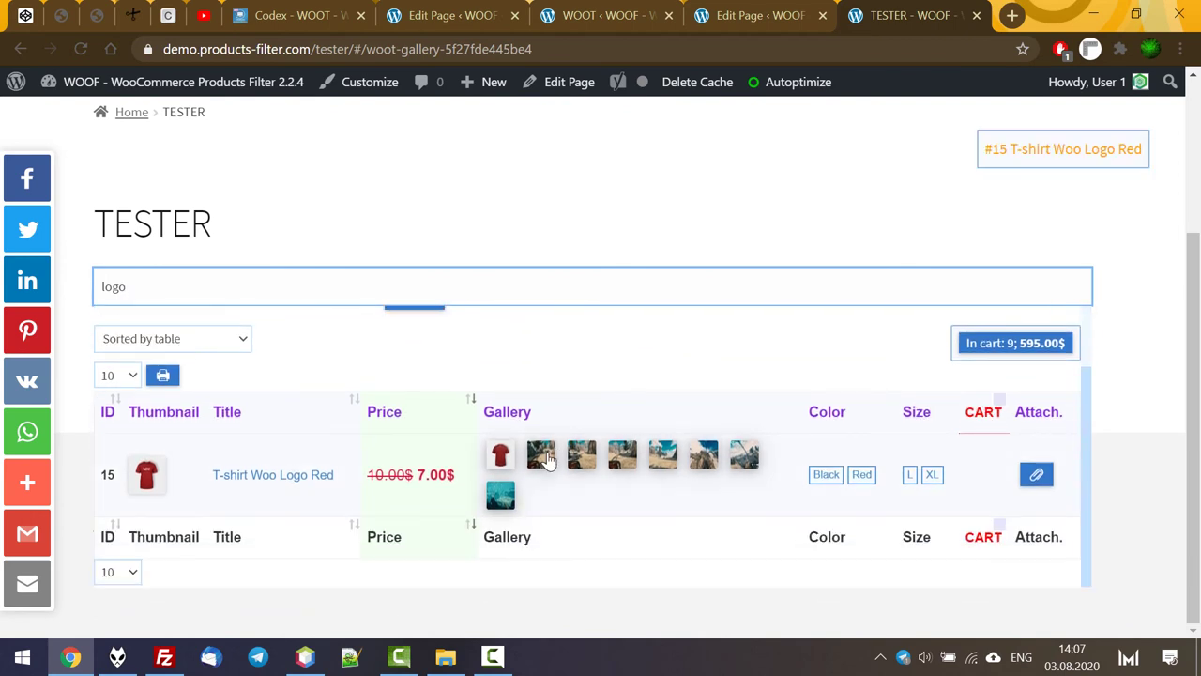
{"action": "left_click", "coordinate": [577, 453]}
{"action": "left_click", "coordinate": [1074, 356]}
{"action": "left_click", "coordinate": [1074, 357]}
{"action": "left_click", "coordinate": [1045, 115]}
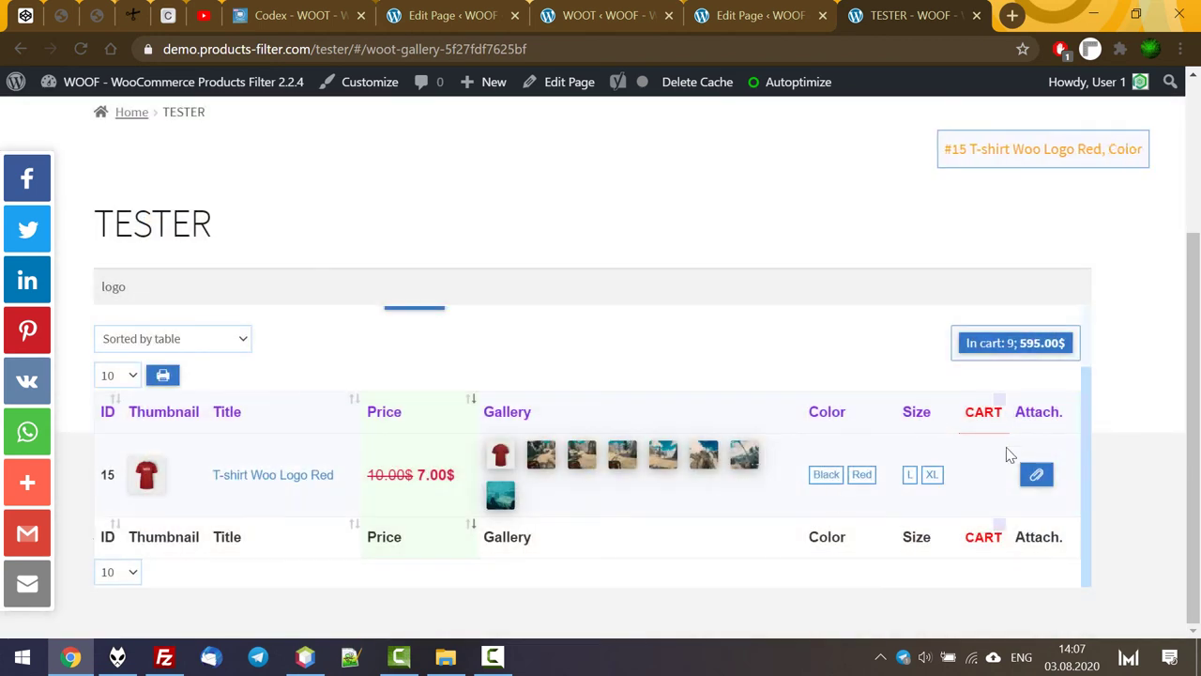
Open the shop cart from the drop-down table and clear all its contents
{"action": "left_click", "coordinate": [981, 414]}
{"action": "left_click", "coordinate": [976, 140]}
{"action": "left_click", "coordinate": [710, 156]}
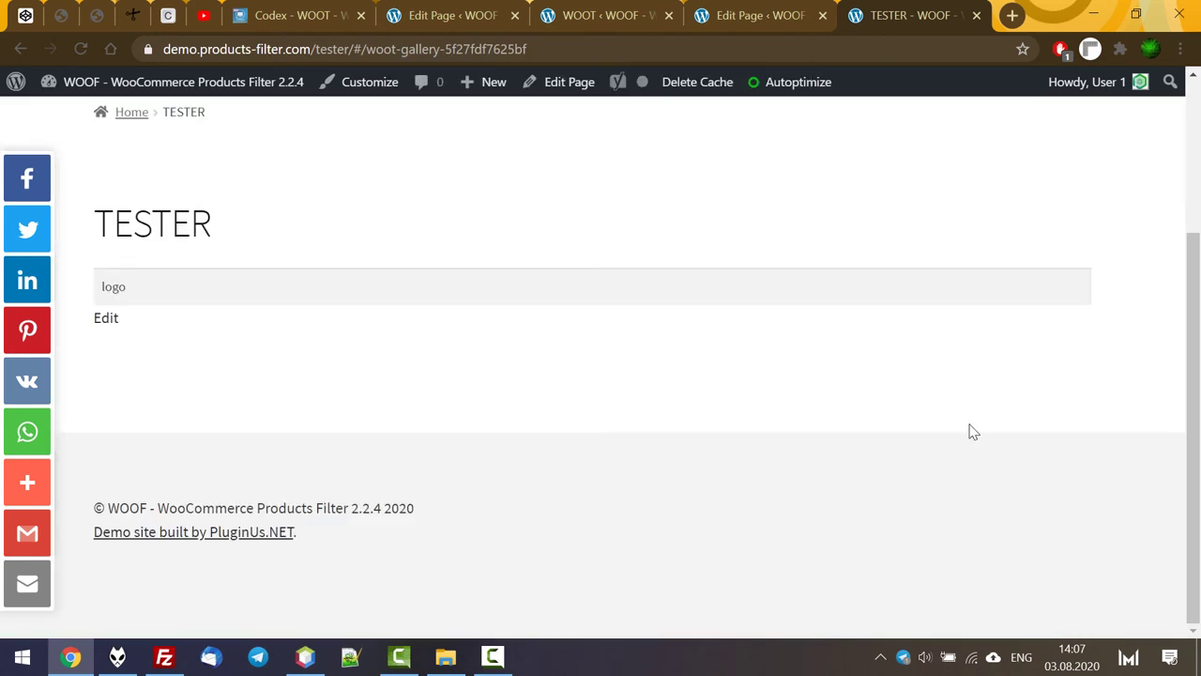
Search the drop-down table for "red" and add the Drifter jacket structured grey to the cart
{"action": "left_click_drag", "start_coordinate": [129, 286], "coordinate": [1, 269]}
{"action": "type", "text": "red"}
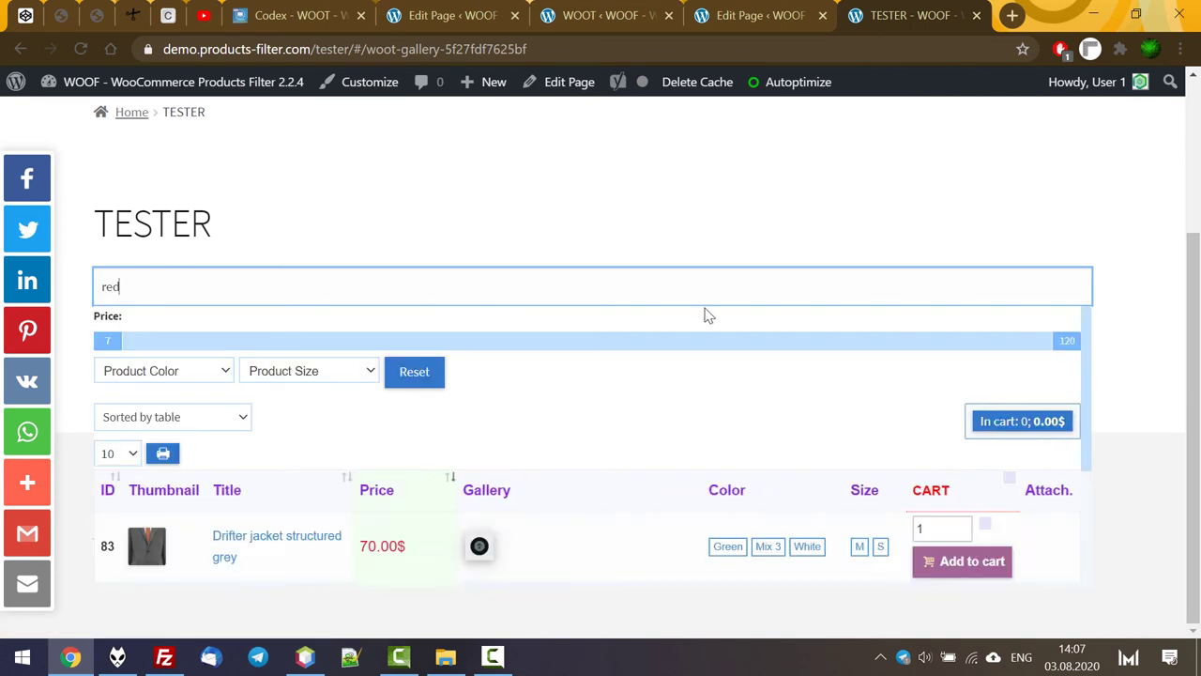
{"action": "scroll", "coordinate": [728, 325], "scroll_direction": "down", "scroll_amount": 1}
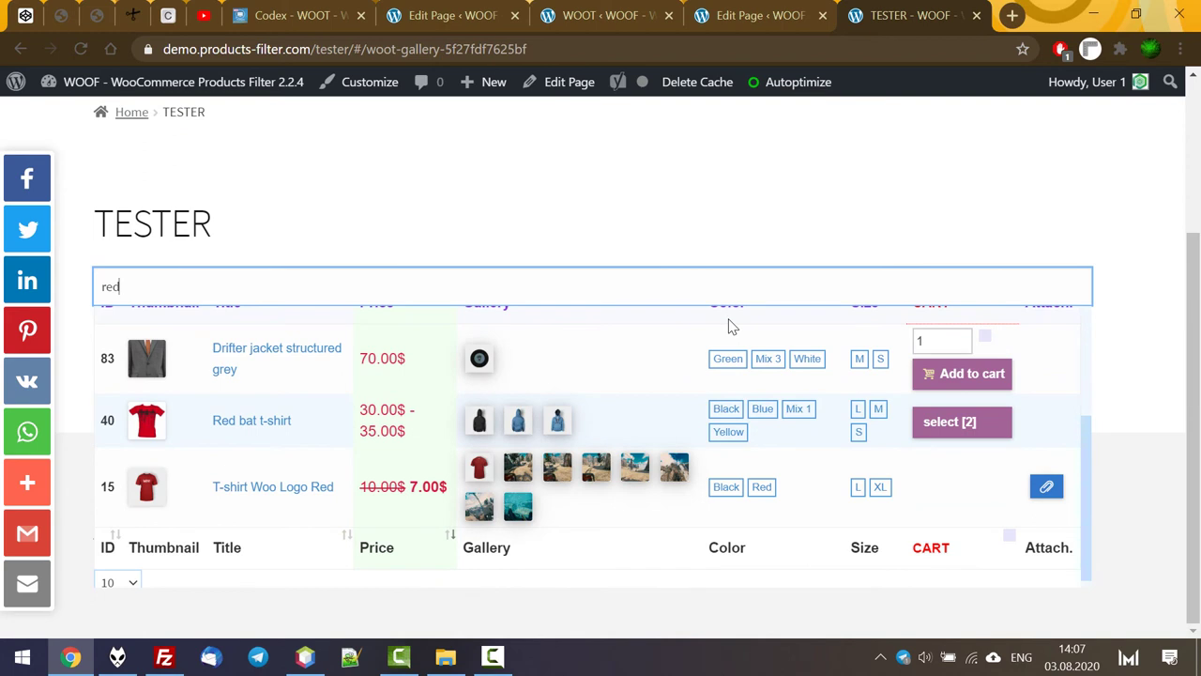
{"action": "left_click", "coordinate": [938, 377]}
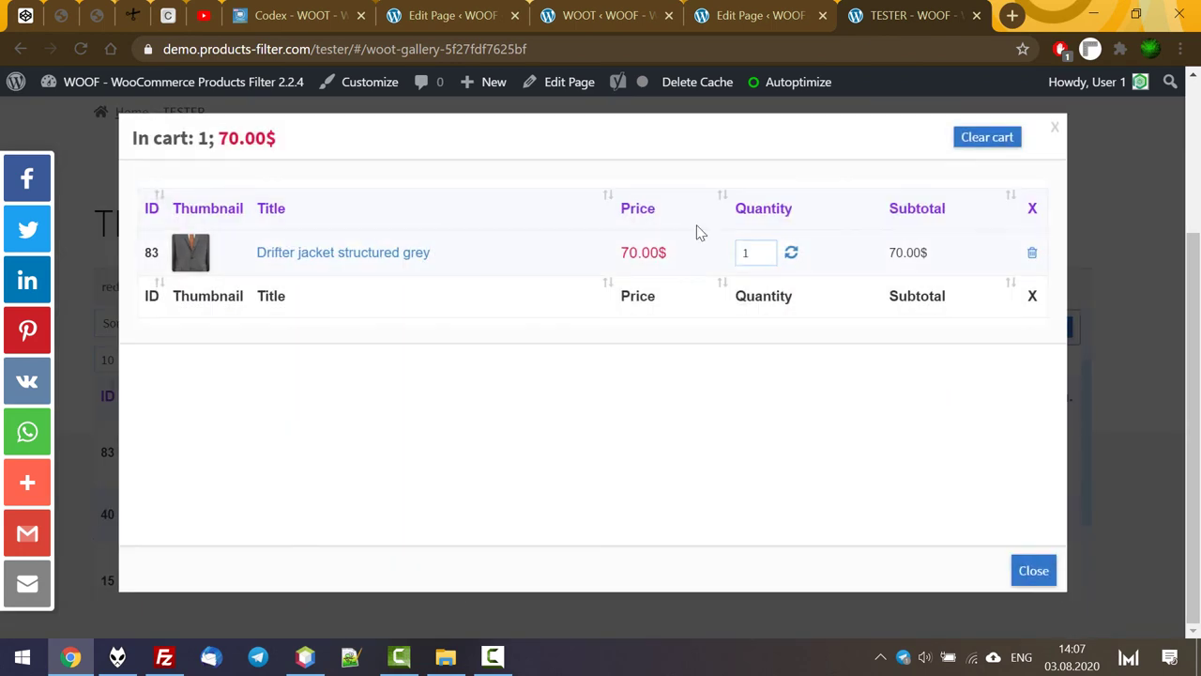
Update the Drifter jacket's quantity in the cart popup and close the popup
{"action": "left_click", "coordinate": [768, 251]}
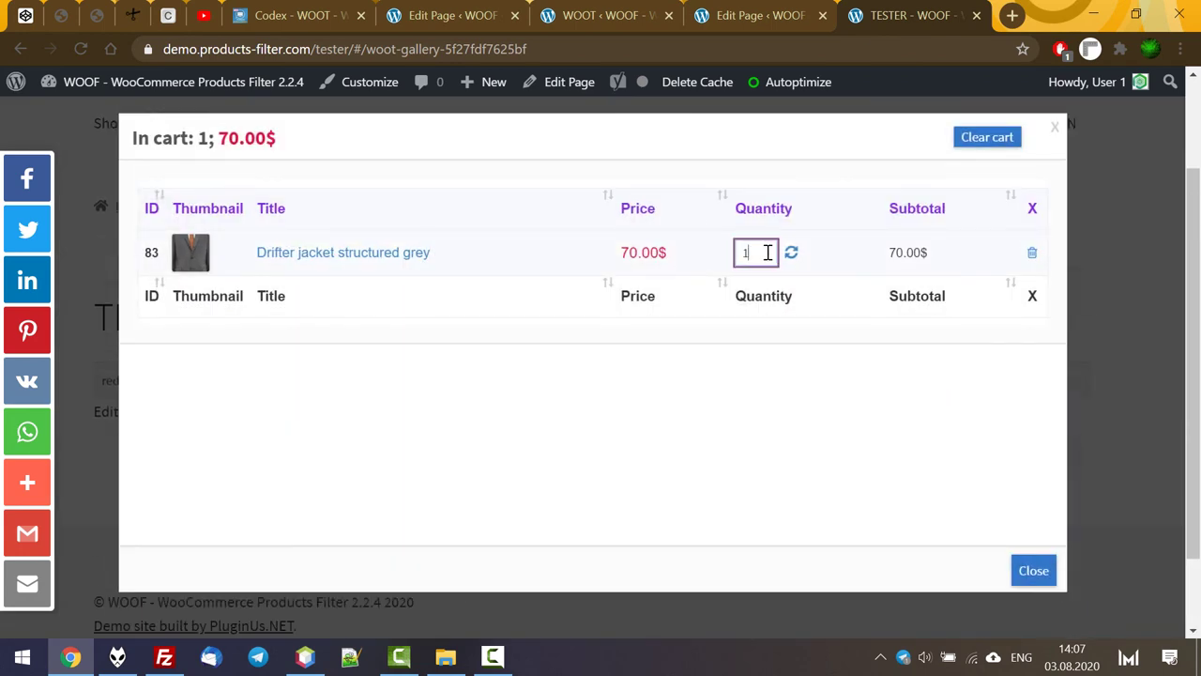
{"action": "left_click", "coordinate": [789, 259]}
{"action": "left_click", "coordinate": [1033, 570]}
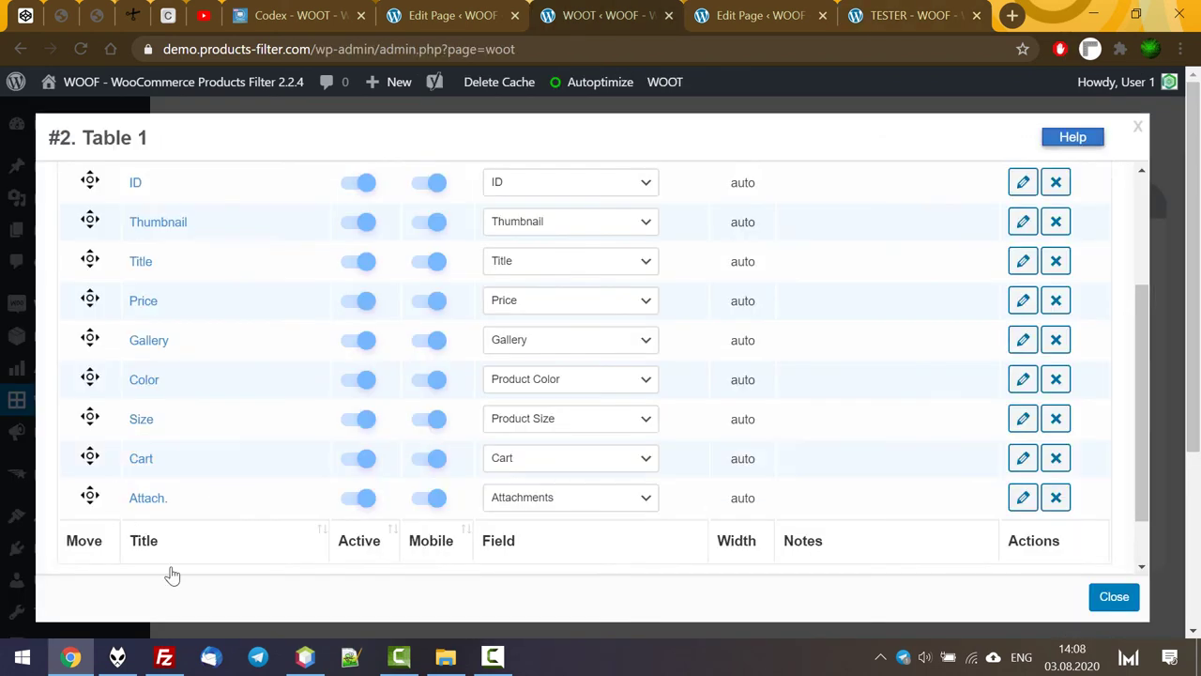
Append two new columns to Table 1 and assign them the Compare and Favourites fields
{"action": "scroll", "coordinate": [242, 518], "scroll_direction": "down", "scroll_amount": 1}
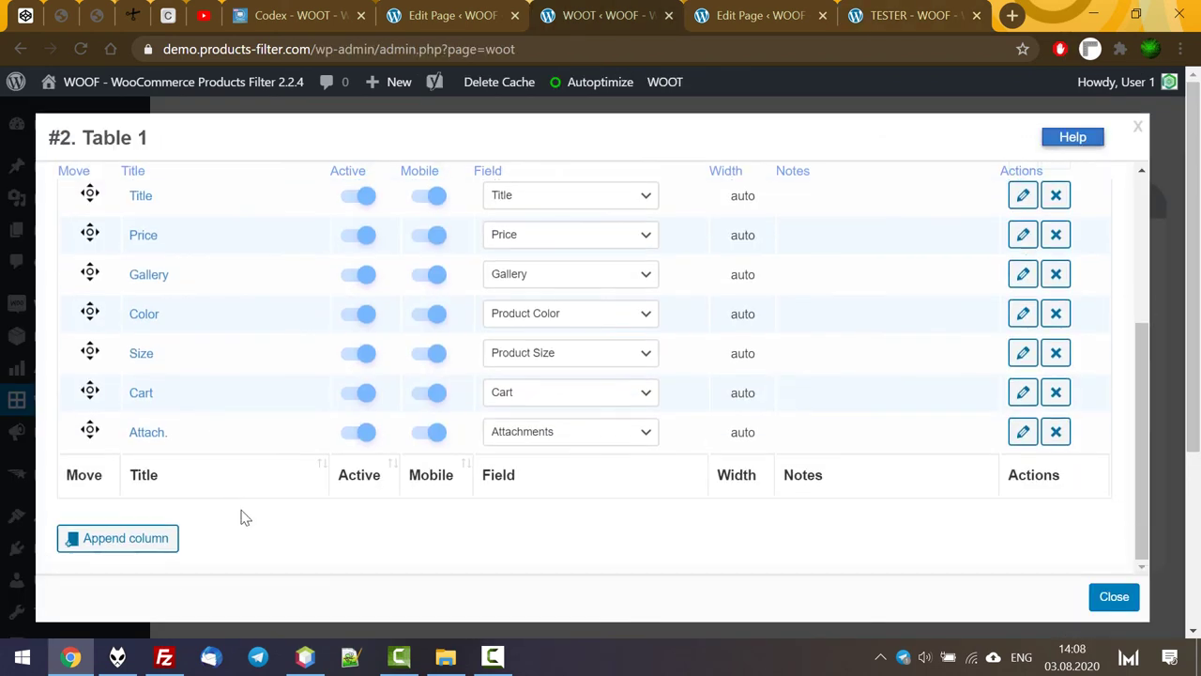
{"action": "left_click", "coordinate": [141, 538]}
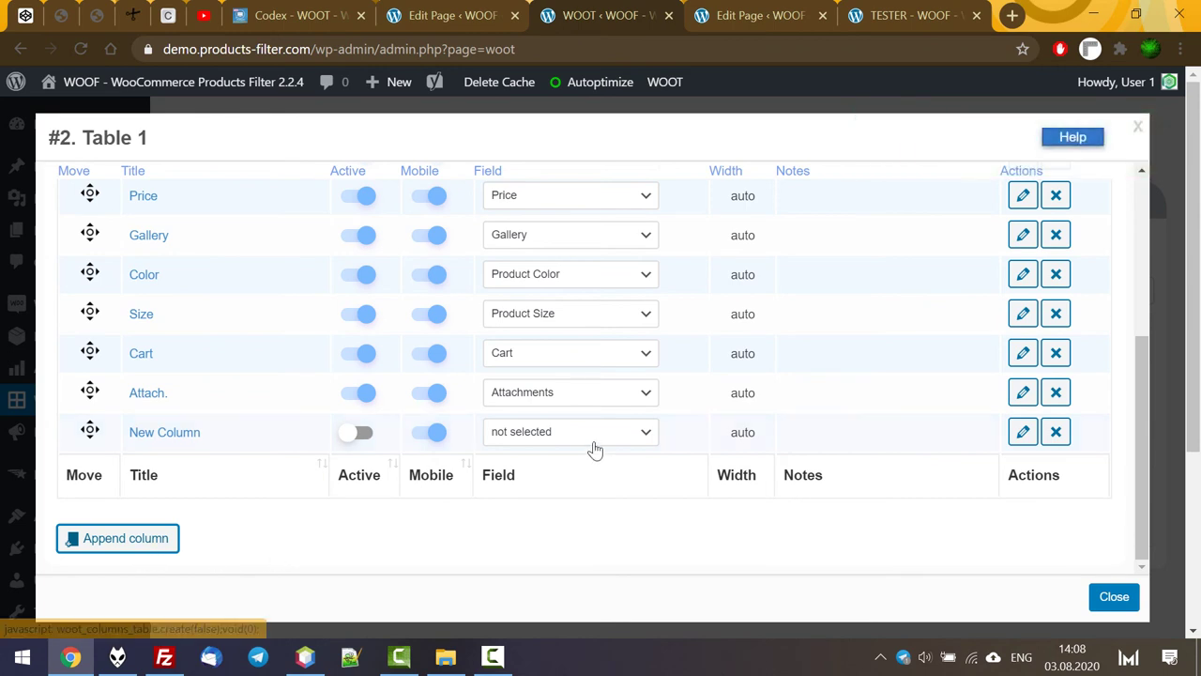
{"action": "left_click", "coordinate": [150, 540]}
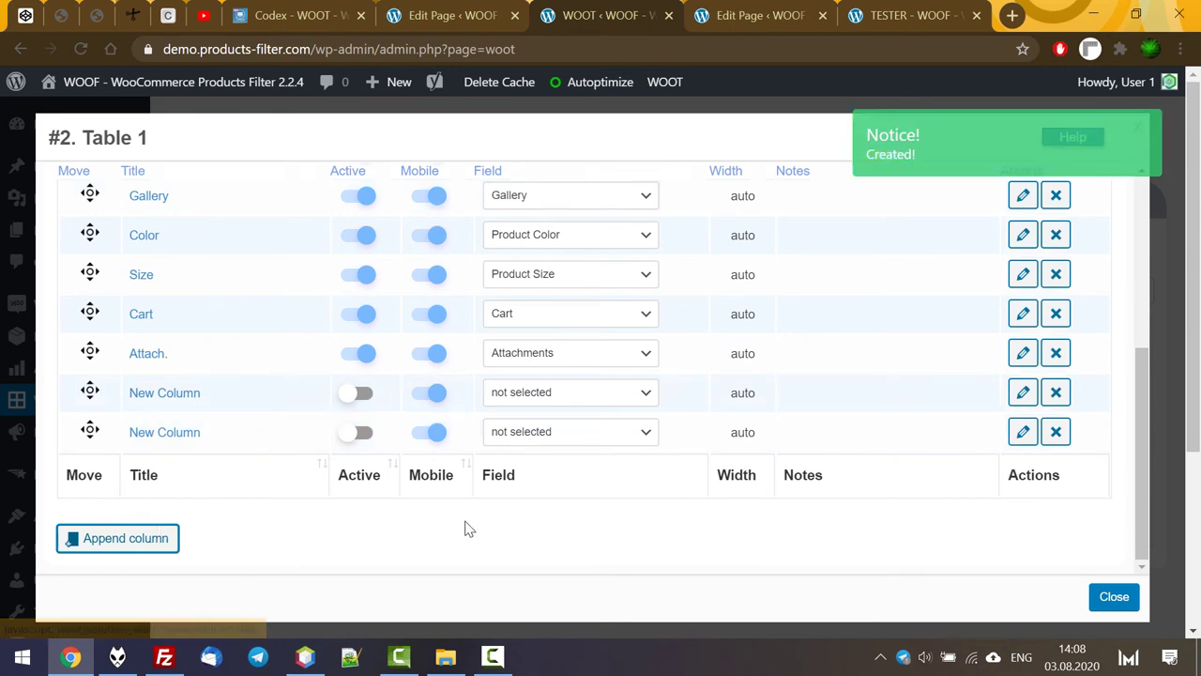
{"action": "left_click", "coordinate": [610, 392]}
{"action": "scroll", "coordinate": [654, 349], "scroll_direction": "down", "scroll_amount": 5}
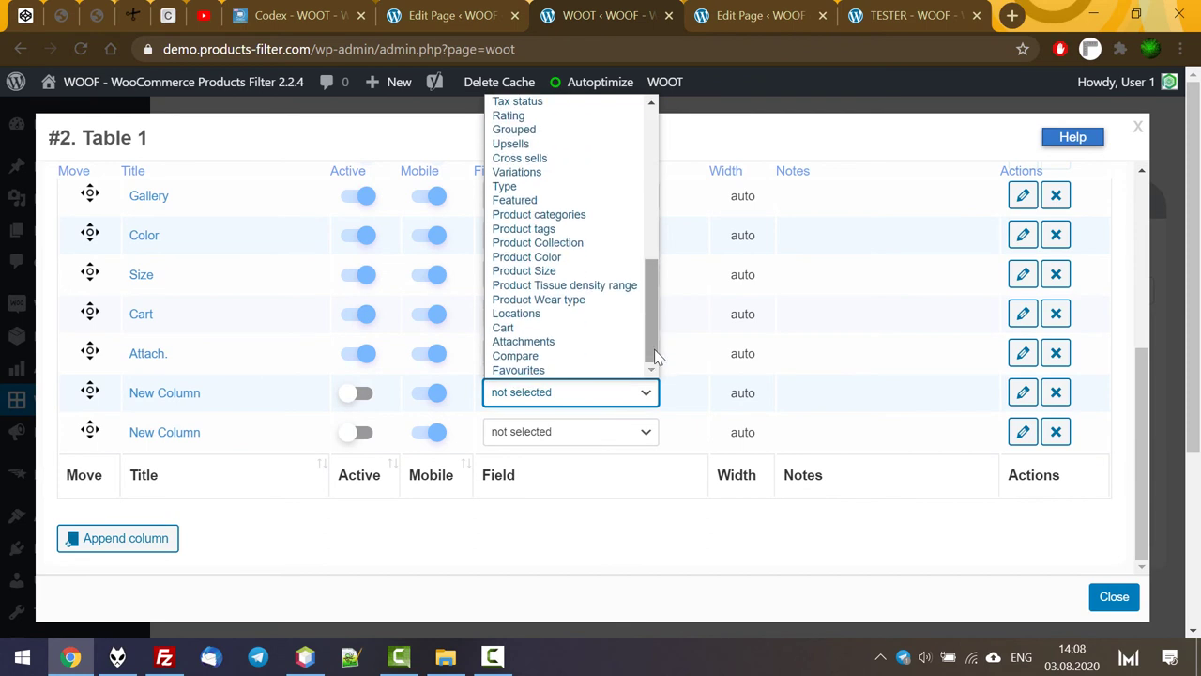
{"action": "left_click", "coordinate": [558, 350]}
{"action": "scroll", "coordinate": [654, 379], "scroll_direction": "down", "scroll_amount": 6}
{"action": "left_click", "coordinate": [591, 410]}
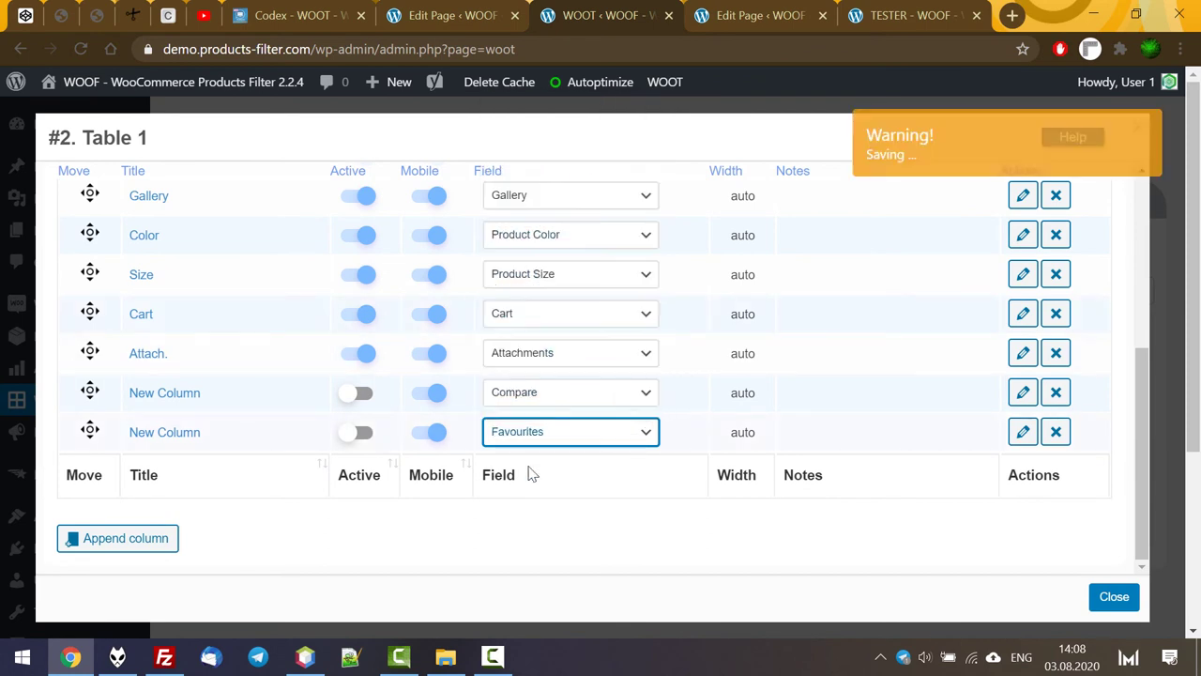
Deactivate Table 1's Size and Color columns and activate the two new Compare and Favourites field columns
{"action": "scroll", "coordinate": [550, 518], "scroll_direction": "up", "scroll_amount": 2}
{"action": "left_click", "coordinate": [364, 367]}
{"action": "left_click", "coordinate": [365, 330]}
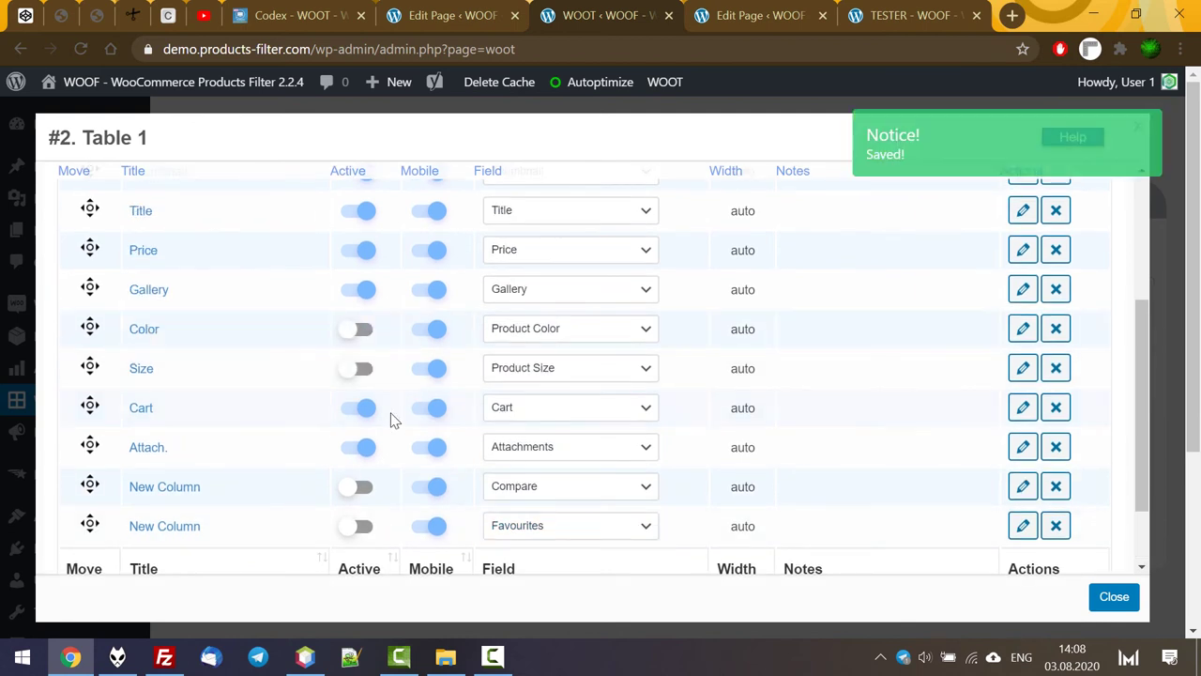
{"action": "scroll", "coordinate": [393, 420], "scroll_direction": "down", "scroll_amount": 2}
{"action": "left_click", "coordinate": [358, 392]}
{"action": "left_click", "coordinate": [358, 431]}
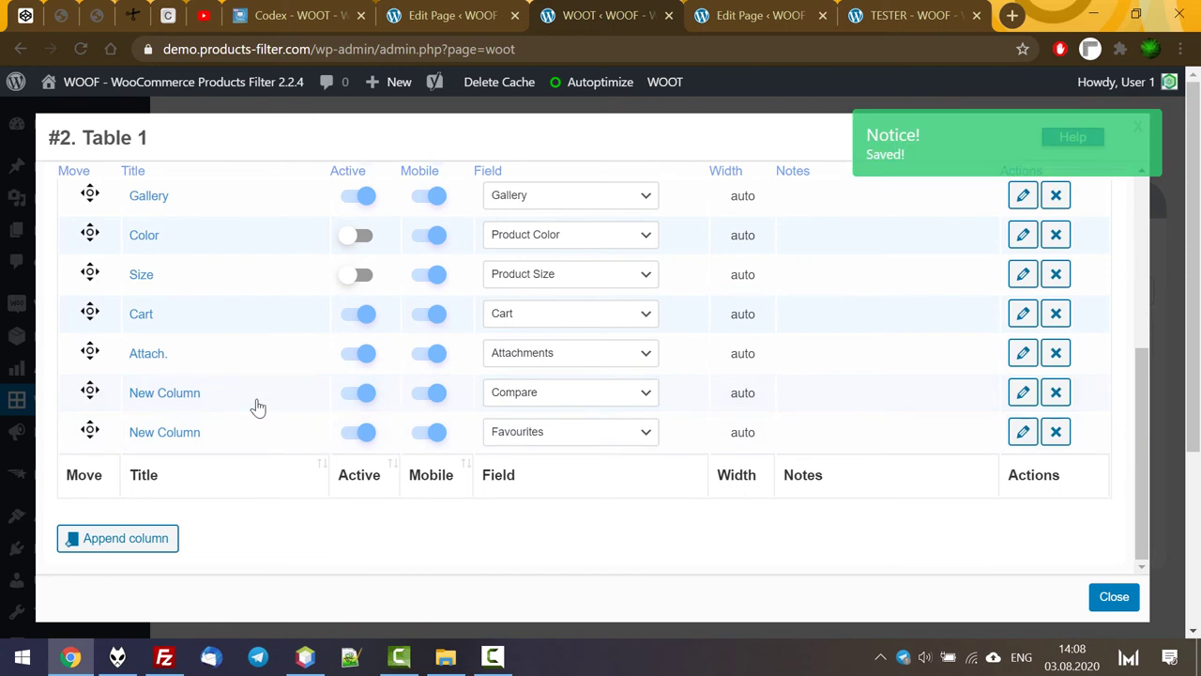
Title the two new Table 1 columns "Compare" and "Favourites" to match their fields
{"action": "left_click", "coordinate": [258, 406]}
{"action": "type", "text": "C"}
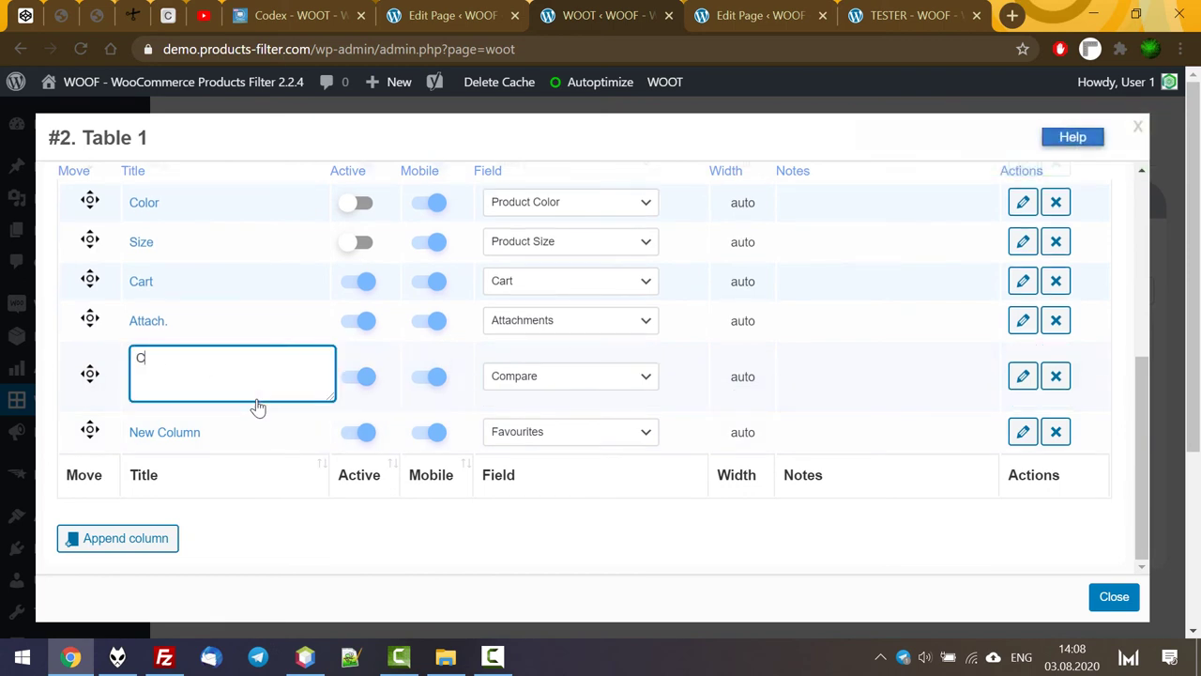
{"action": "type", "text": "ompare"}
{"action": "key", "text": "Return"}
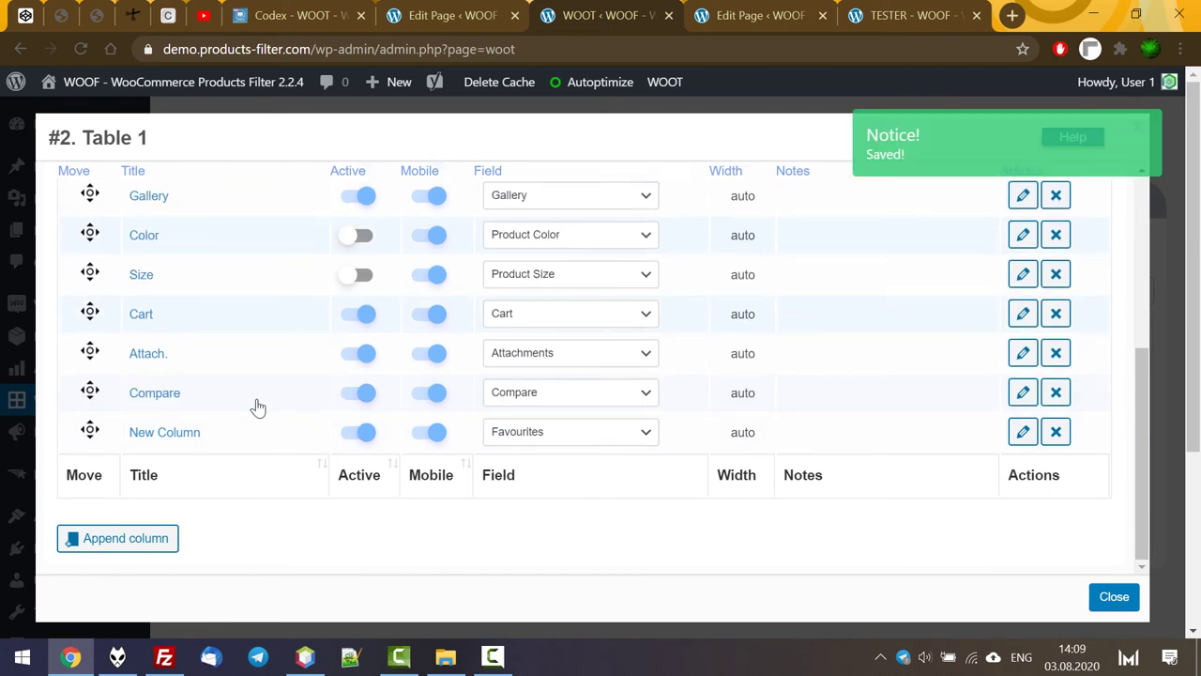
{"action": "left_click", "coordinate": [228, 450]}
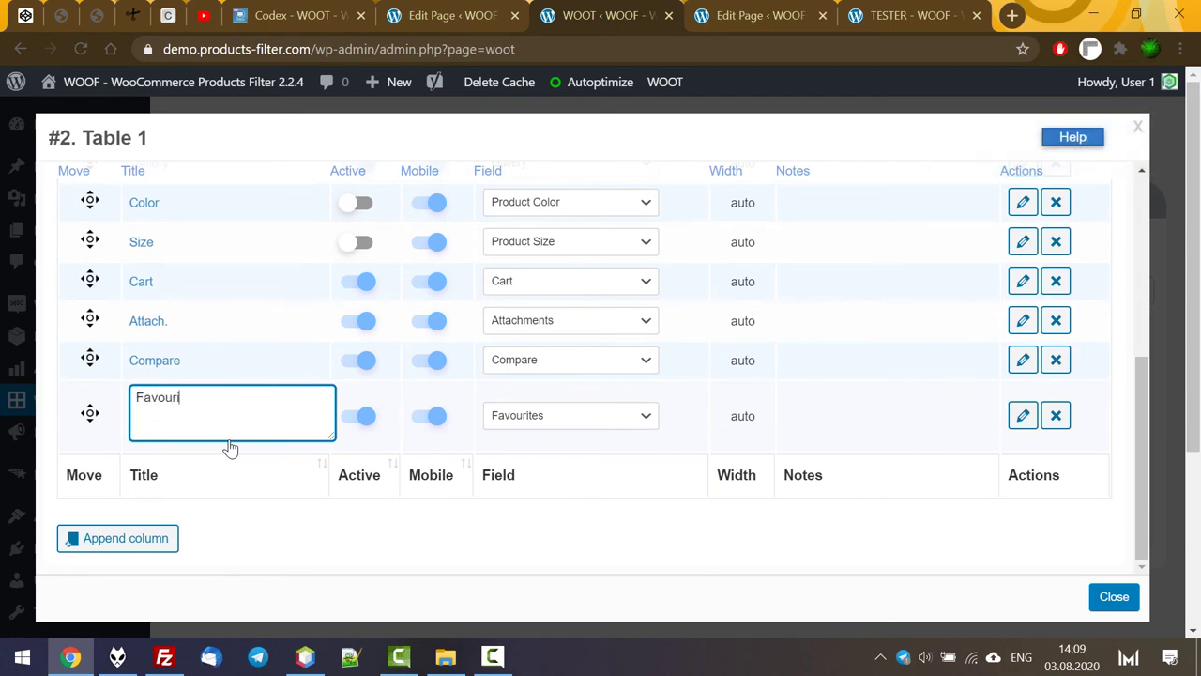
{"action": "key", "text": "Return"}
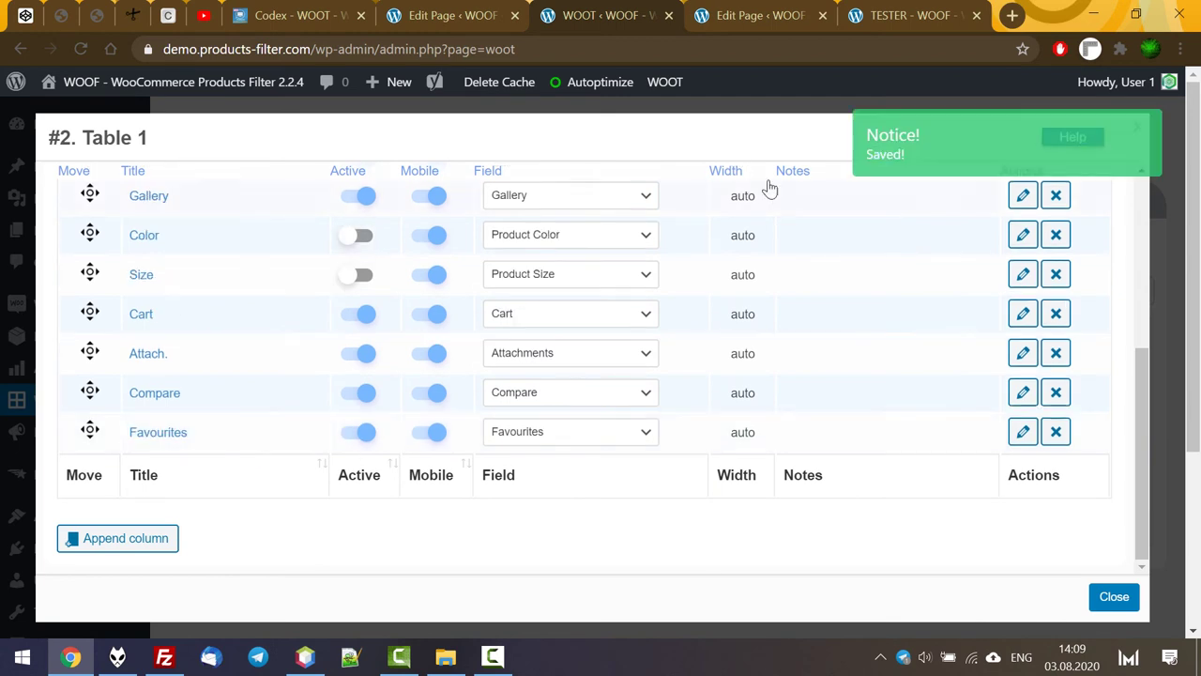
Update the TESTER page containing the WOOT shortcode and reload its front-end view to show the products table
{"action": "left_click", "coordinate": [901, 15]}
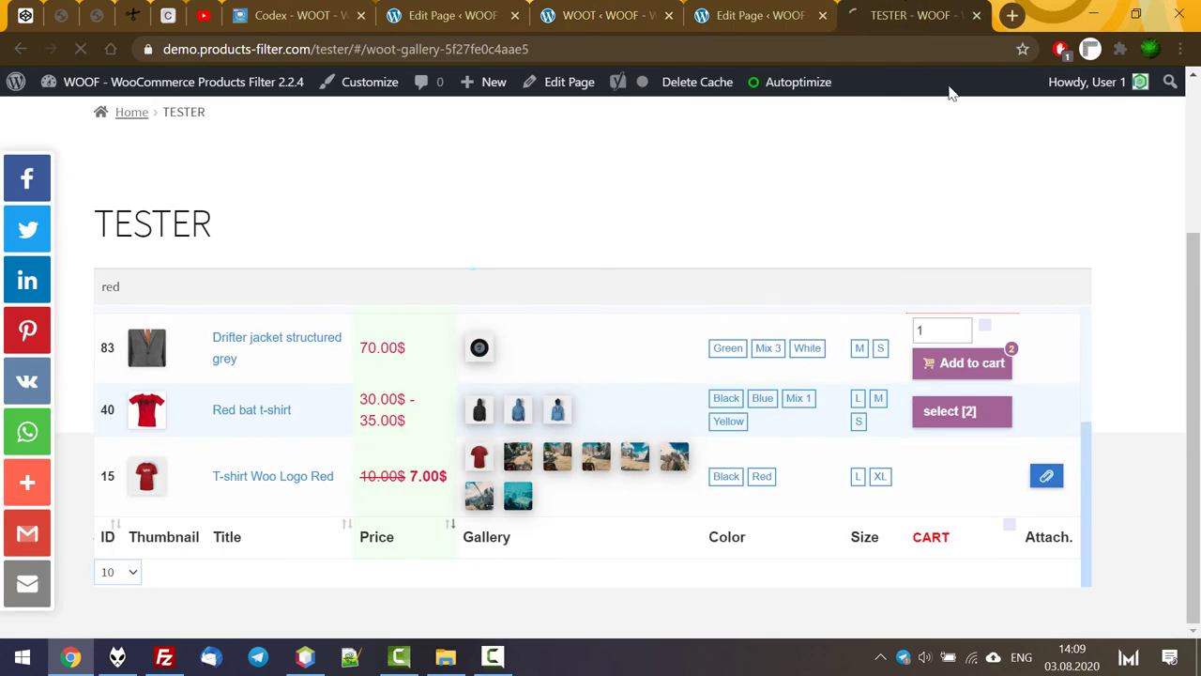
{"action": "left_click", "coordinate": [765, 15]}
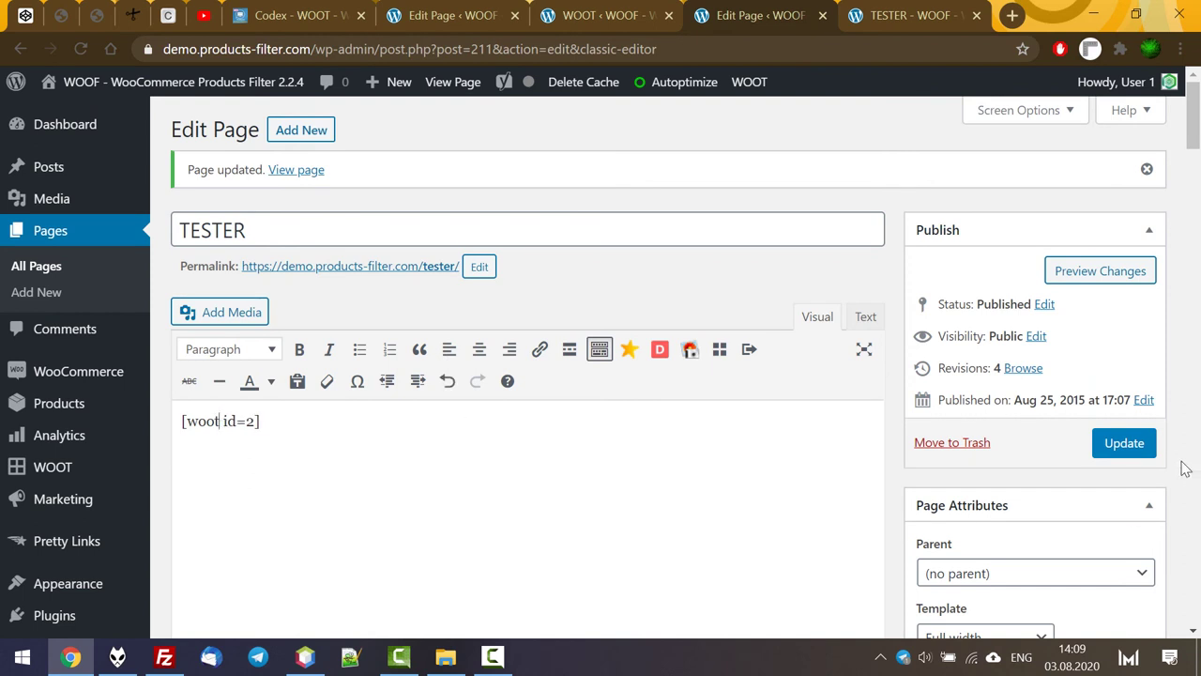
{"action": "left_click", "coordinate": [1150, 442]}
{"action": "left_click", "coordinate": [915, 15]}
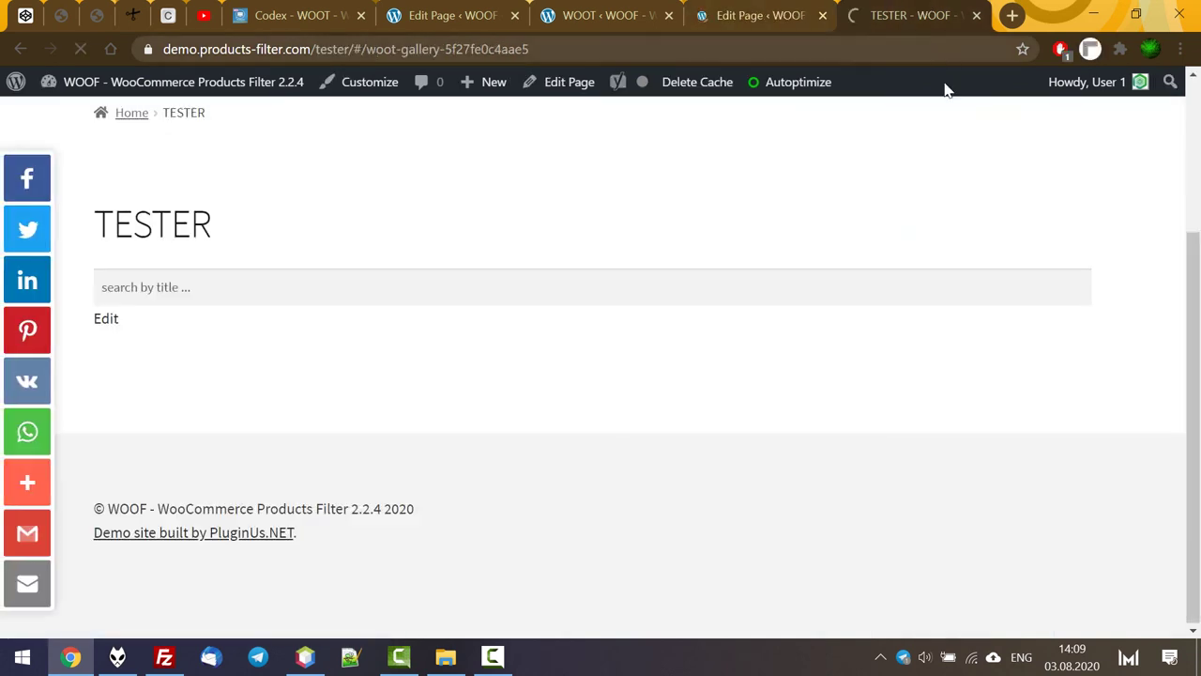
{"action": "key", "text": "F5"}
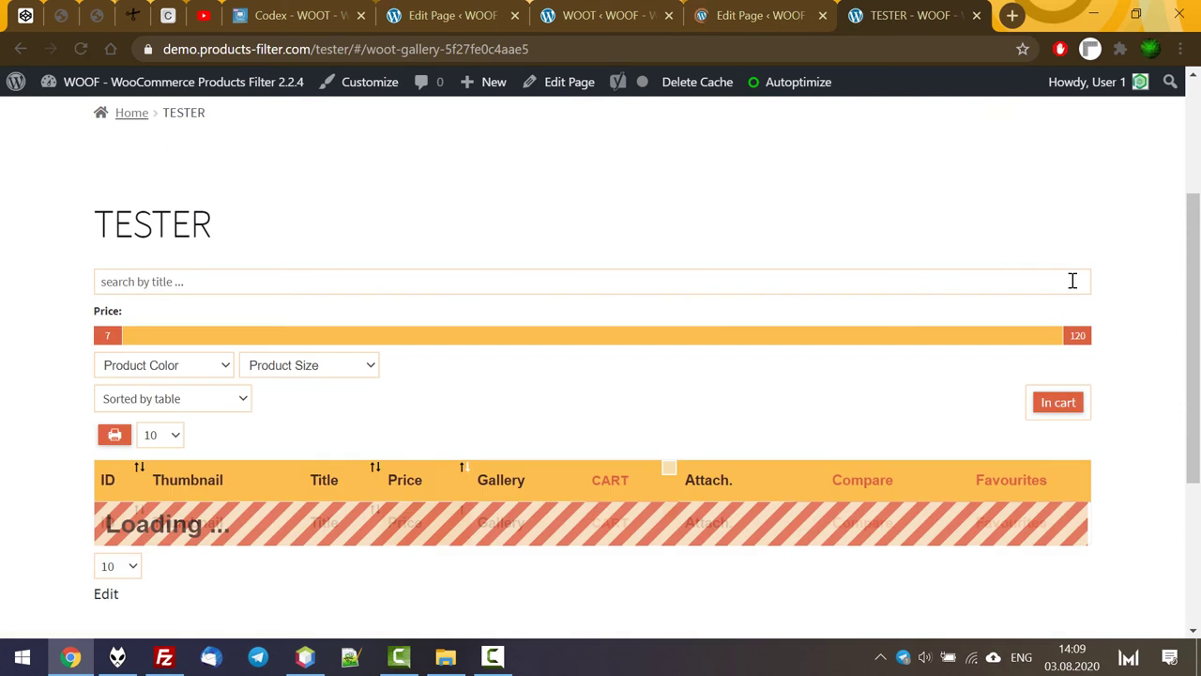
{"action": "scroll", "coordinate": [1139, 336], "scroll_direction": "down", "scroll_amount": 1}
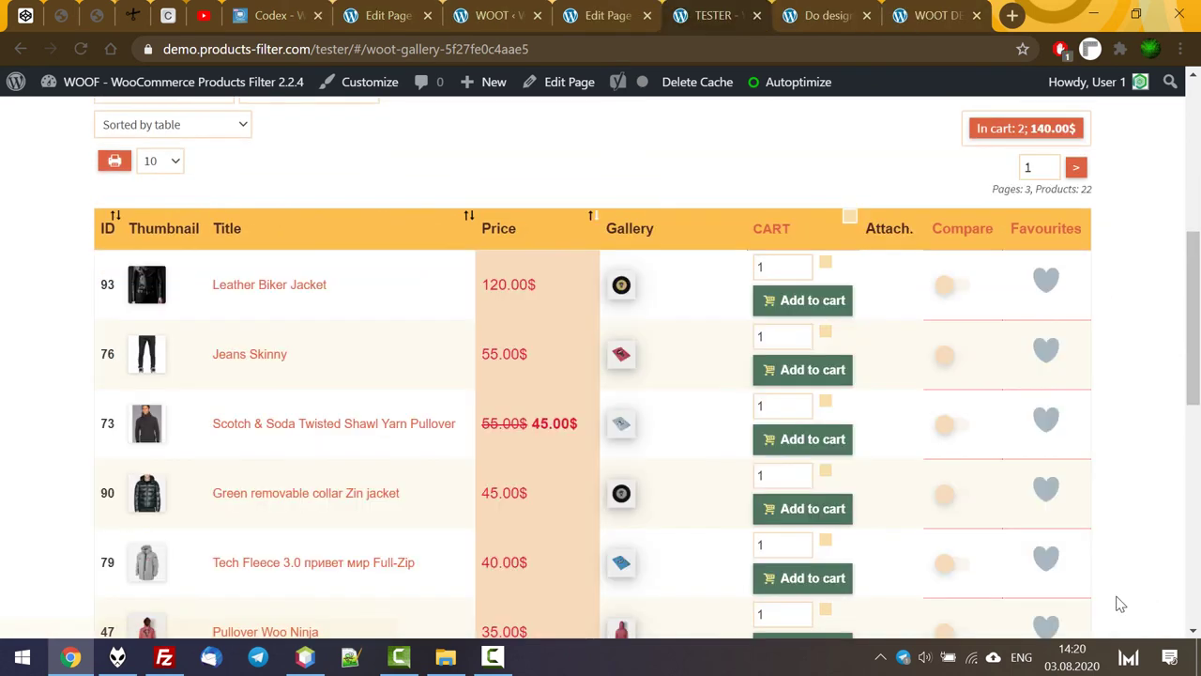
Mark Leather Biker Jacket and Scotch & Soda Twisted Shawl Yarn Pullover as favourites and open the favourites list
{"action": "left_click", "coordinate": [1047, 280]}
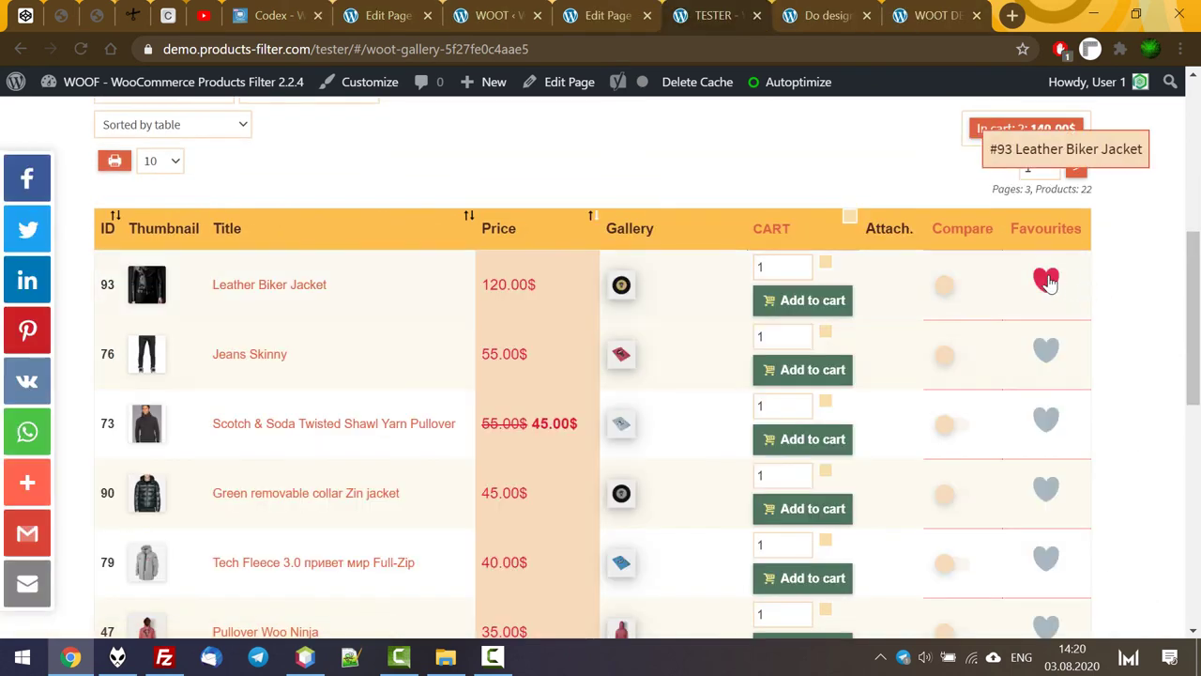
{"action": "left_click", "coordinate": [1045, 420]}
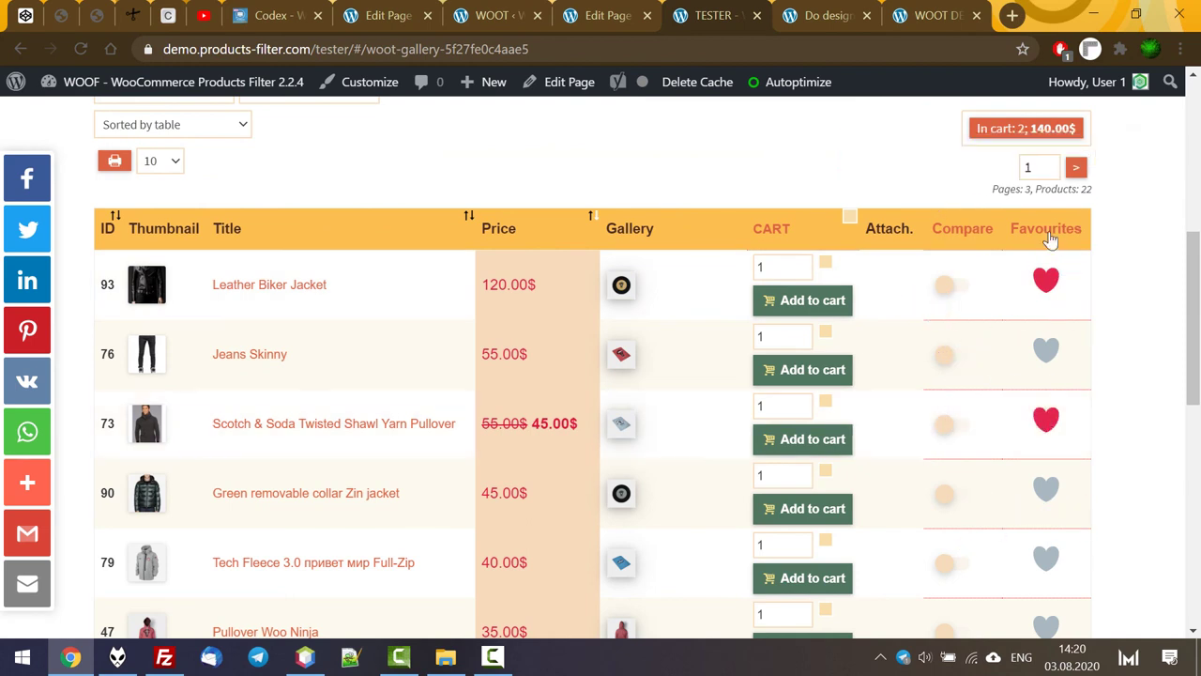
{"action": "left_click", "coordinate": [1046, 231]}
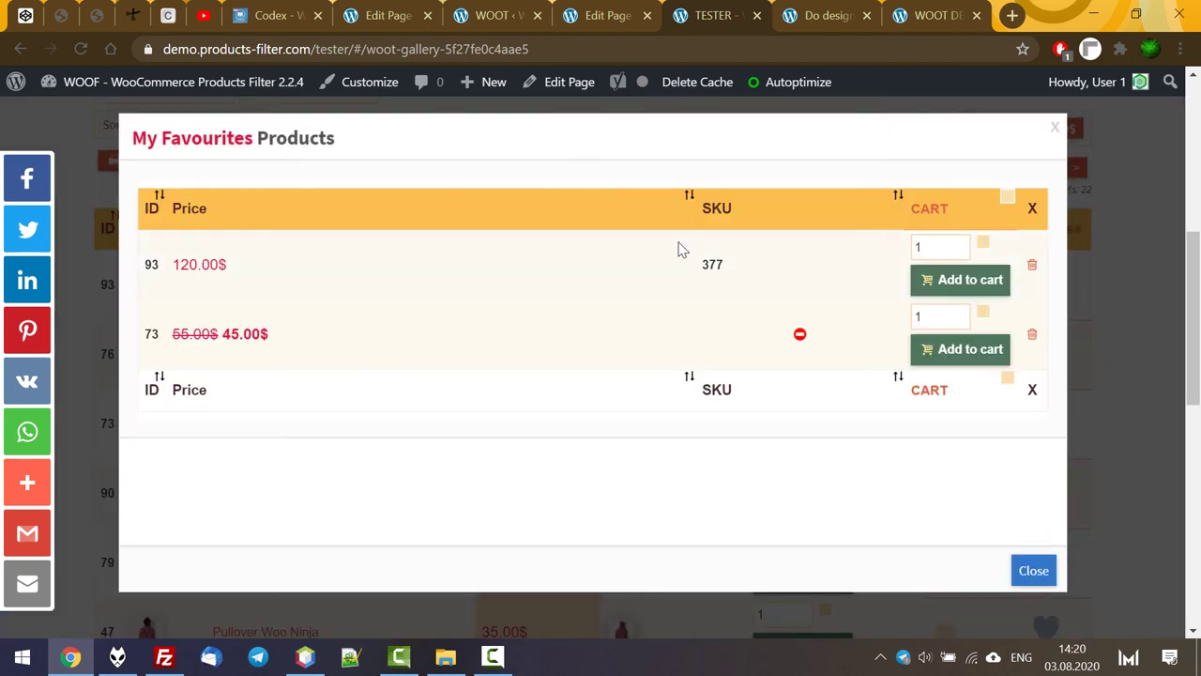
Add Leather Biker Jacket to the cart from the favourites popup, view the cart, and close the popups
{"action": "left_click", "coordinate": [1003, 272]}
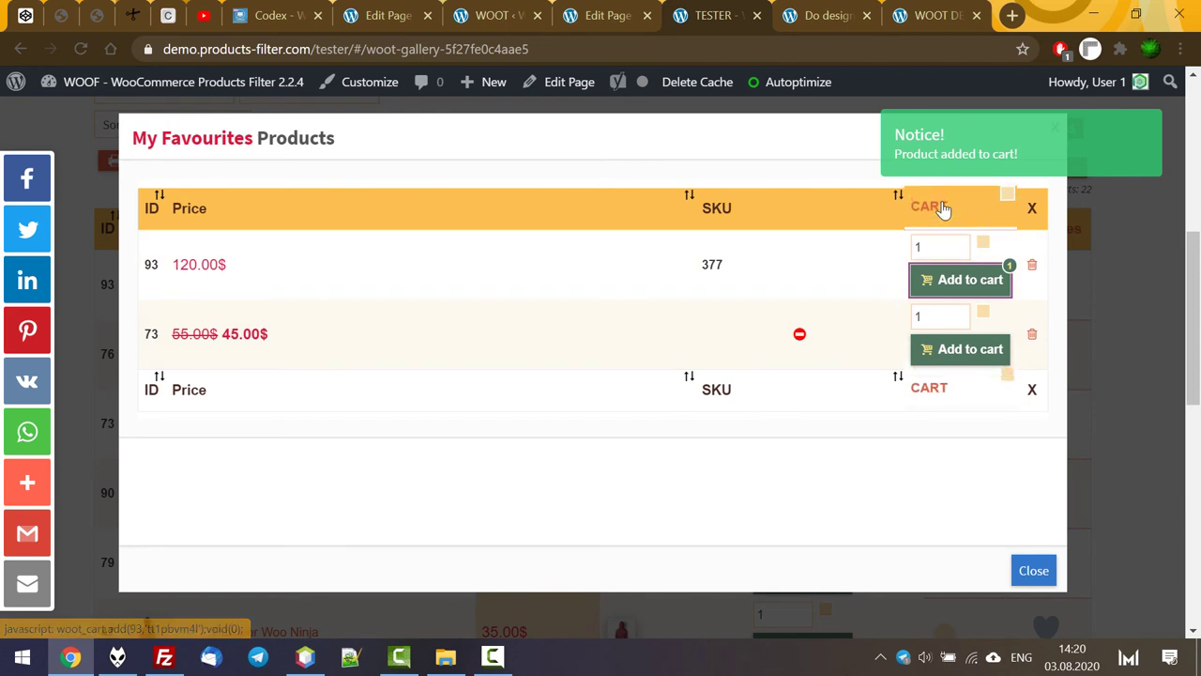
{"action": "left_click", "coordinate": [943, 203]}
{"action": "left_click", "coordinate": [1034, 574]}
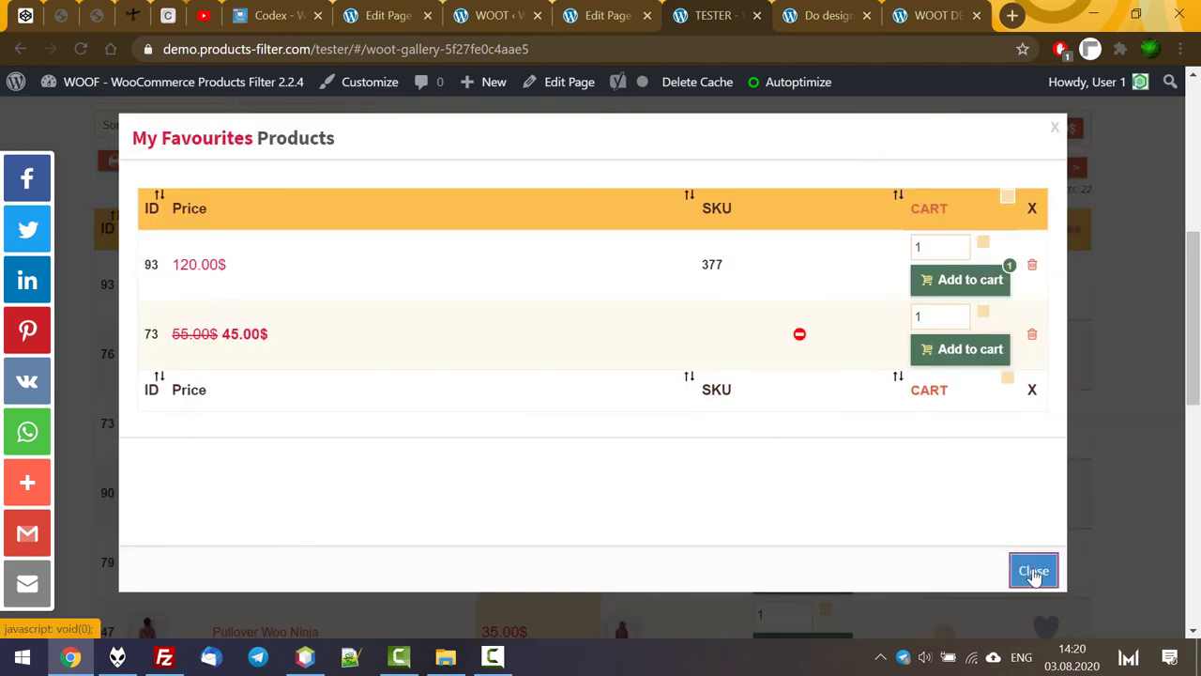
{"action": "left_click", "coordinate": [1034, 572]}
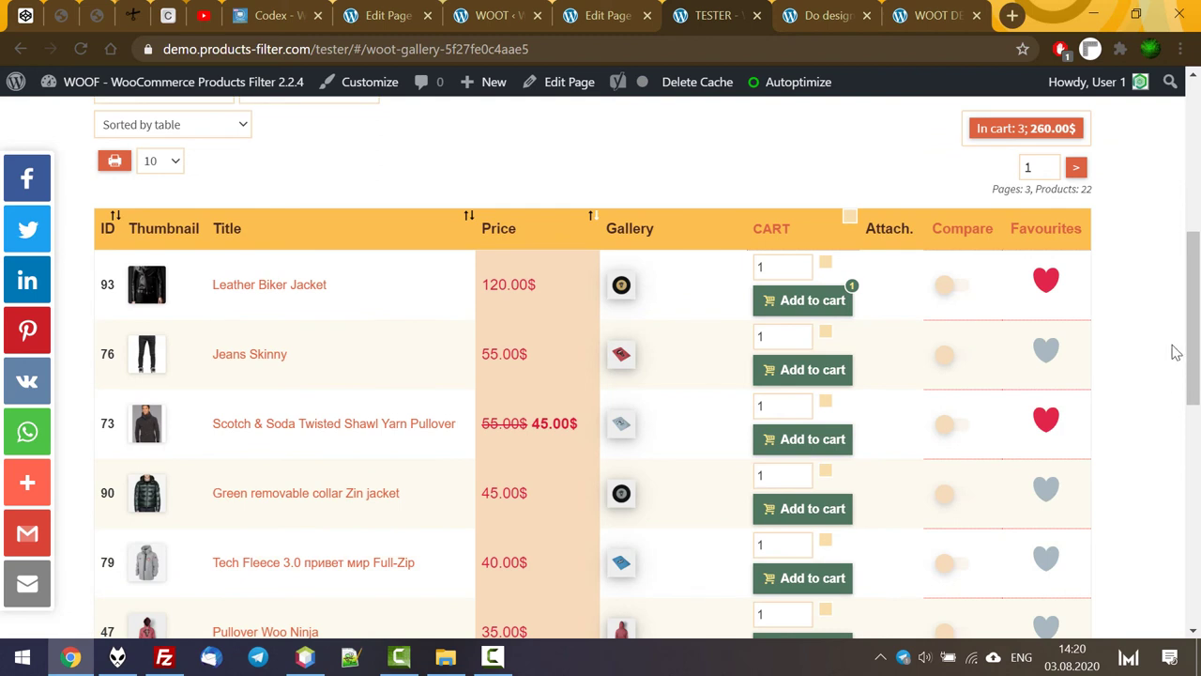
Add Jeans Skinny and Scotch & Soda Twisted Shawl Yarn Pullover to the comparison and open the Compare popup
{"action": "left_click", "coordinate": [960, 233]}
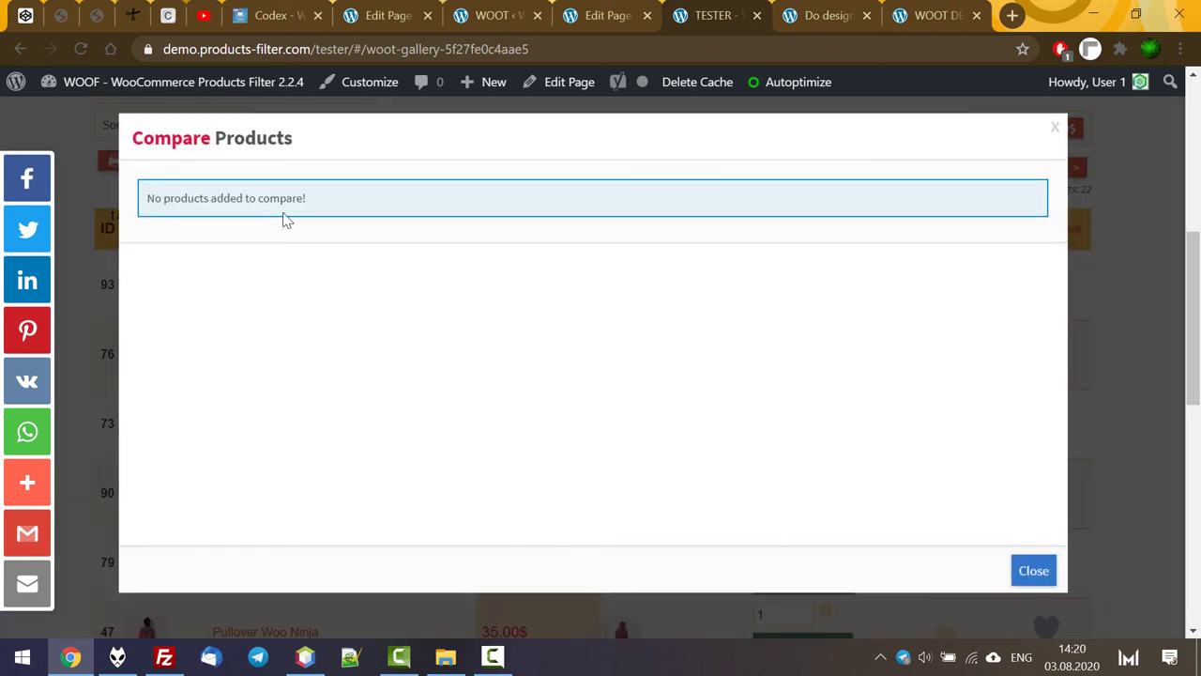
{"action": "left_click", "coordinate": [1054, 131]}
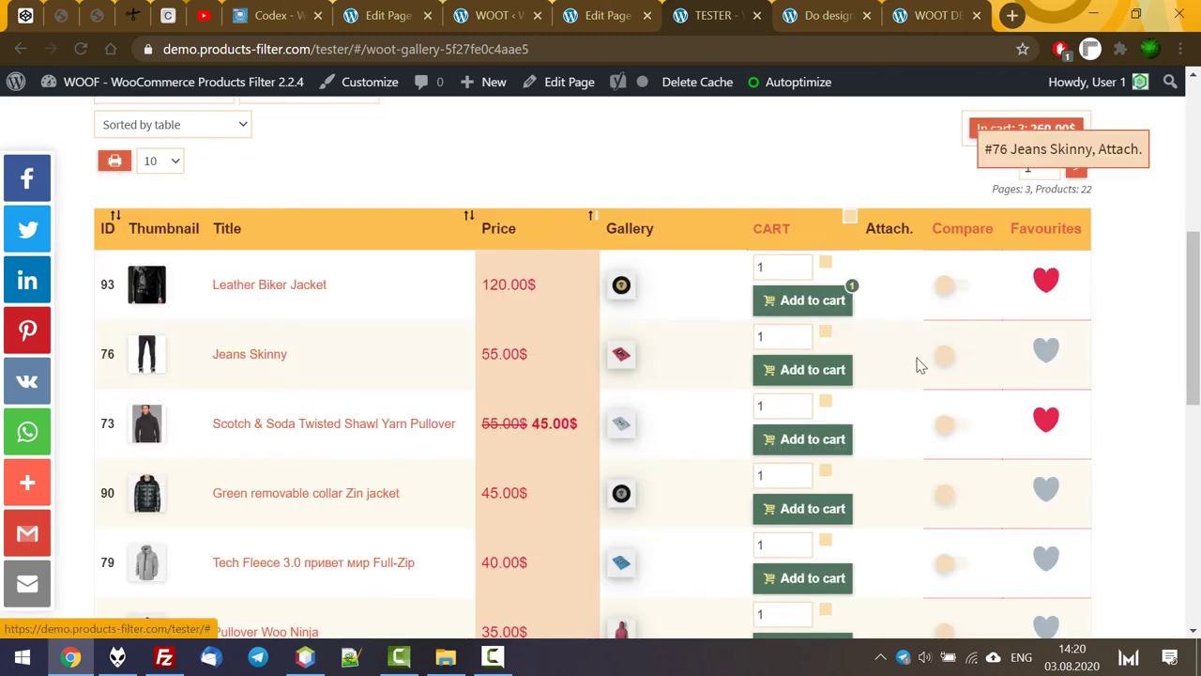
{"action": "left_click", "coordinate": [954, 356]}
{"action": "left_click", "coordinate": [950, 425]}
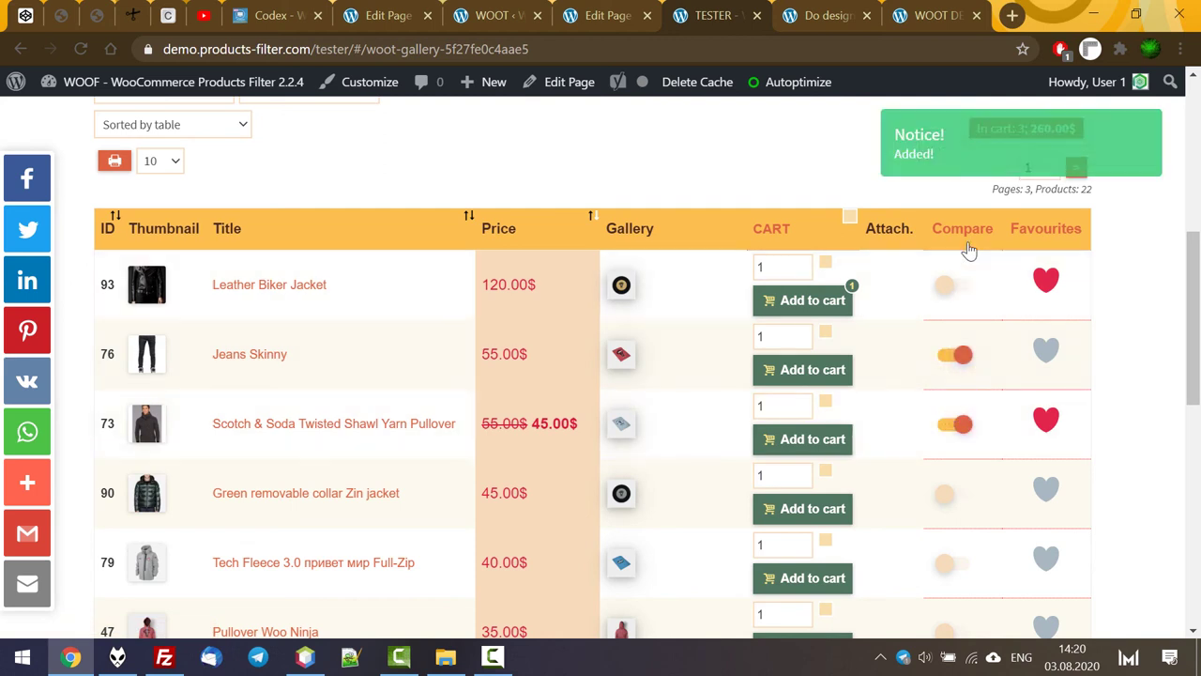
{"action": "left_click", "coordinate": [966, 242]}
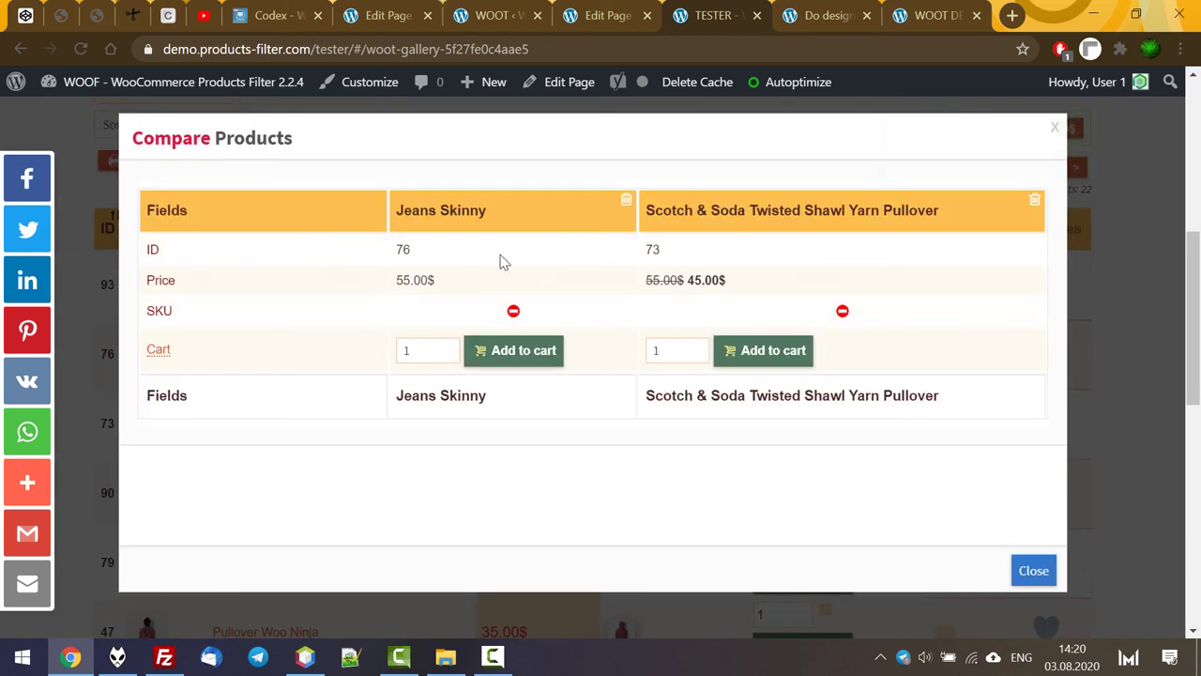
Add Thumbnail and Title to the Compare columns in the WOOT settings
{"action": "left_click", "coordinate": [514, 11]}
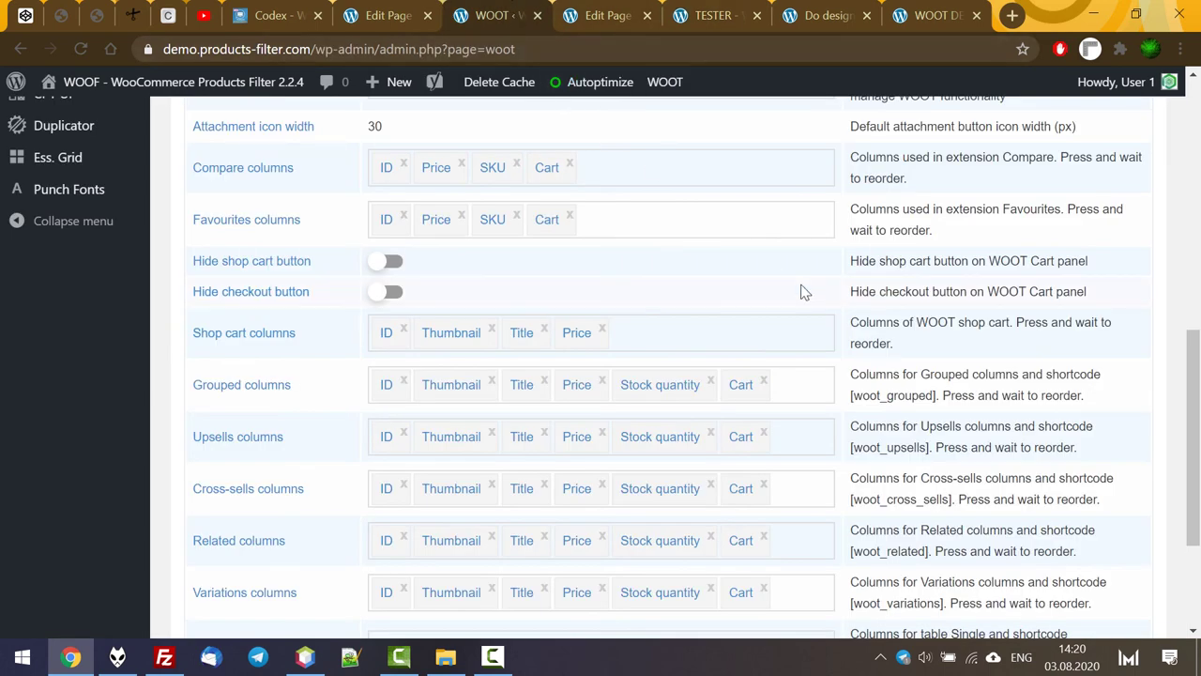
{"action": "scroll", "coordinate": [804, 291], "scroll_direction": "down", "scroll_amount": 3}
{"action": "scroll", "coordinate": [809, 289], "scroll_direction": "up", "scroll_amount": 3}
{"action": "left_click", "coordinate": [597, 156]}
{"action": "left_click", "coordinate": [568, 183]}
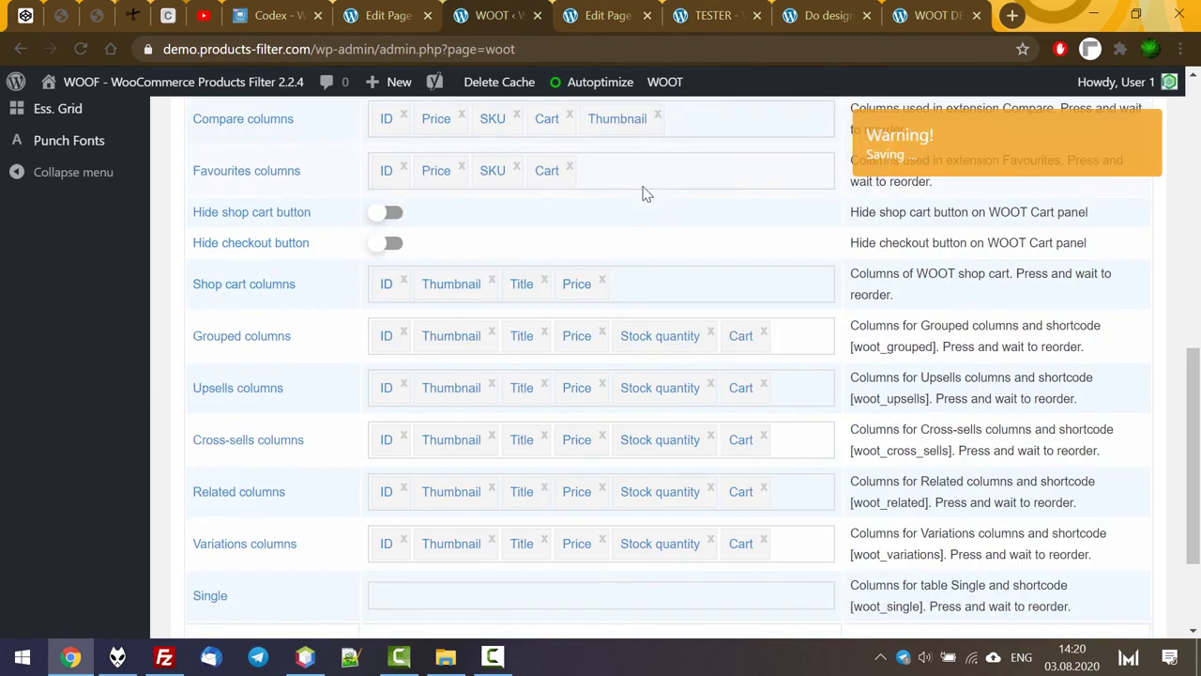
{"action": "left_click", "coordinate": [707, 139]}
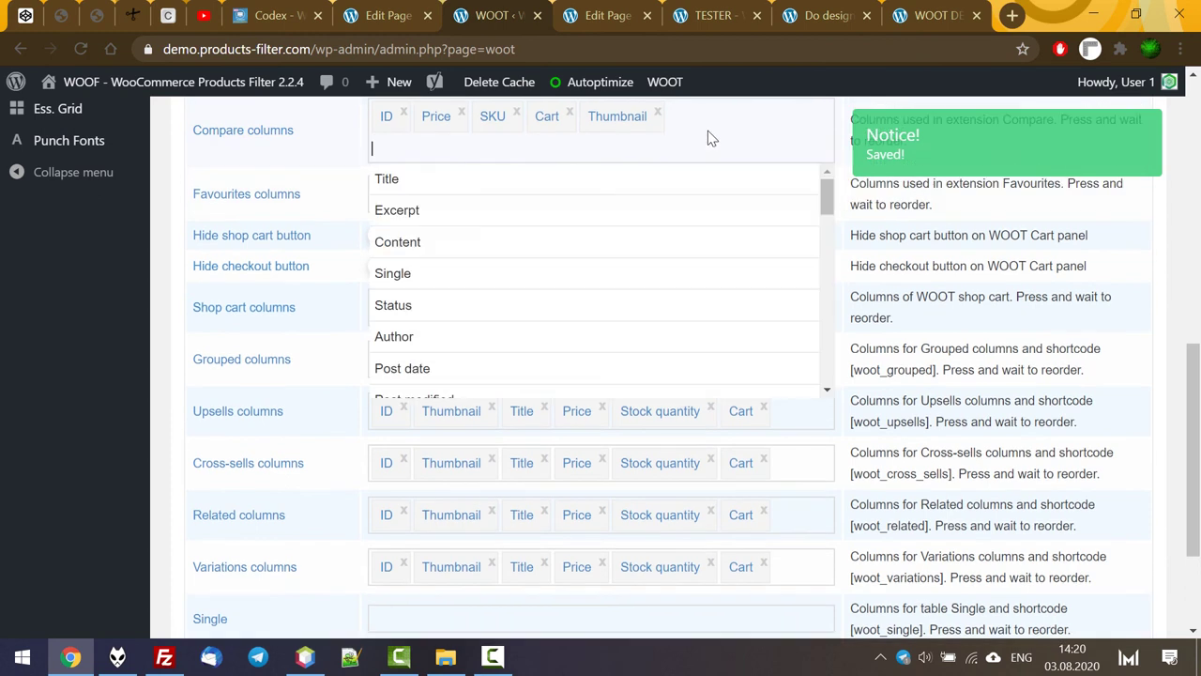
{"action": "left_click", "coordinate": [603, 188]}
Add Weight, Length, Height and Width to the Compare columns
{"action": "left_click", "coordinate": [661, 150]}
{"action": "scroll", "coordinate": [536, 294], "scroll_direction": "down", "scroll_amount": 3}
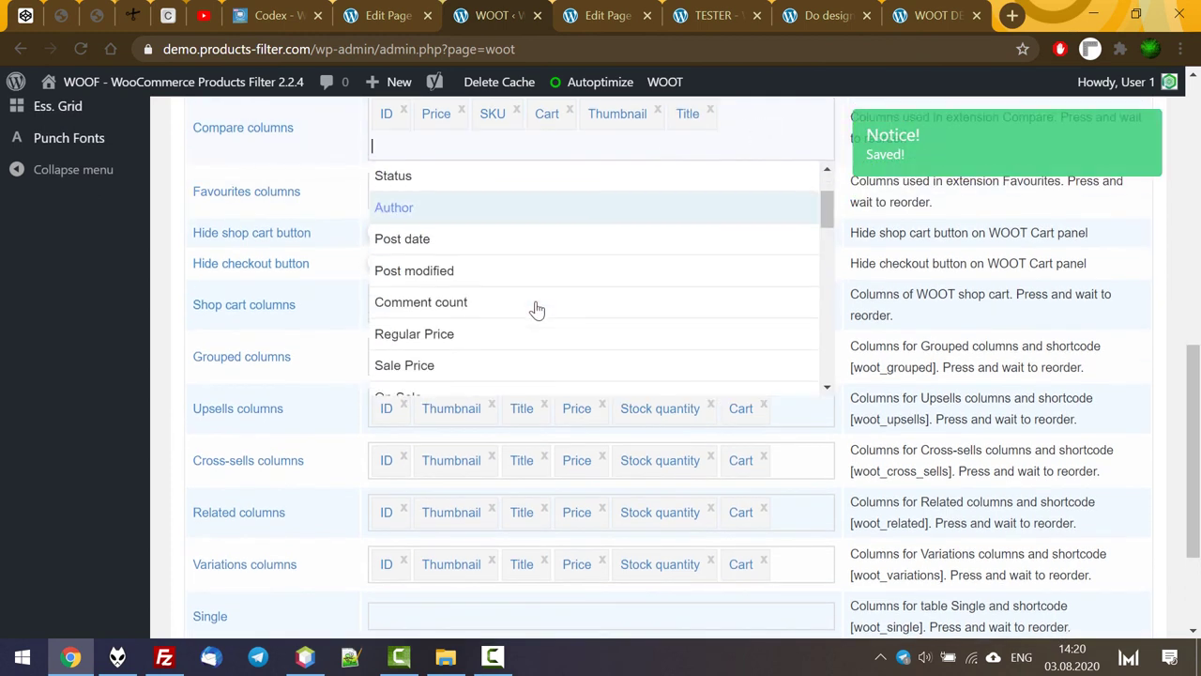
{"action": "scroll", "coordinate": [501, 308], "scroll_direction": "down", "scroll_amount": 1}
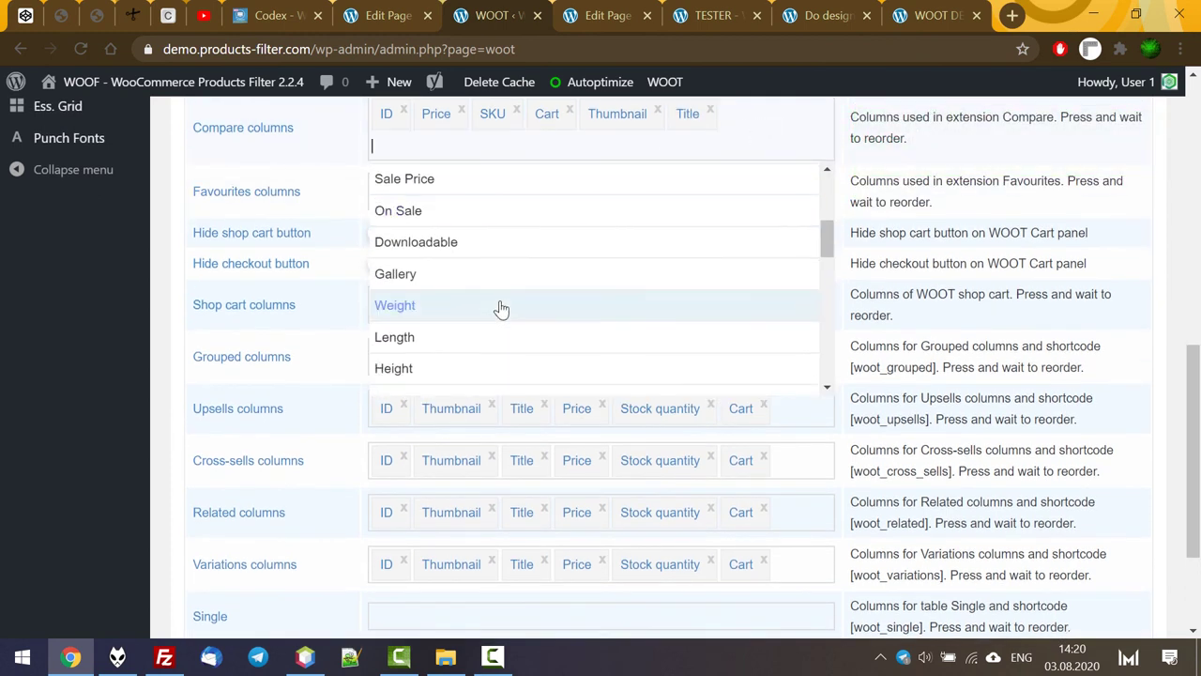
{"action": "left_click", "coordinate": [436, 309]}
{"action": "left_click", "coordinate": [581, 141]}
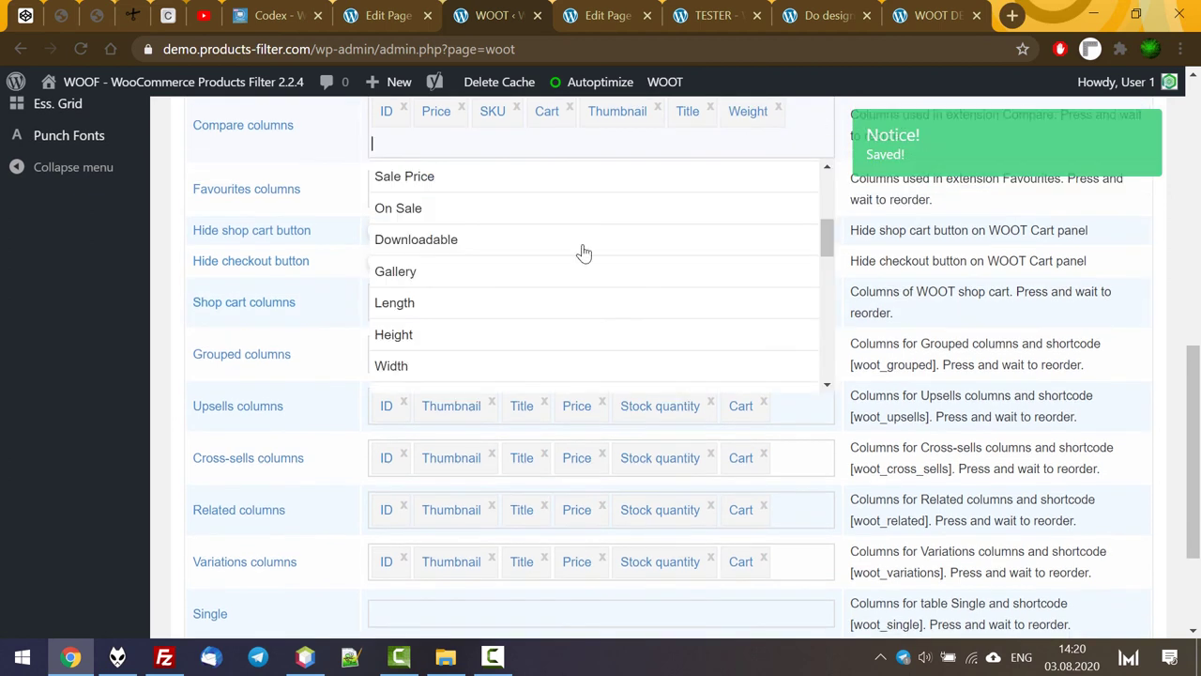
{"action": "left_click", "coordinate": [456, 309]}
{"action": "left_click", "coordinate": [715, 147]}
{"action": "left_click", "coordinate": [429, 306]}
{"action": "left_click", "coordinate": [532, 138]}
{"action": "left_click", "coordinate": [438, 308]}
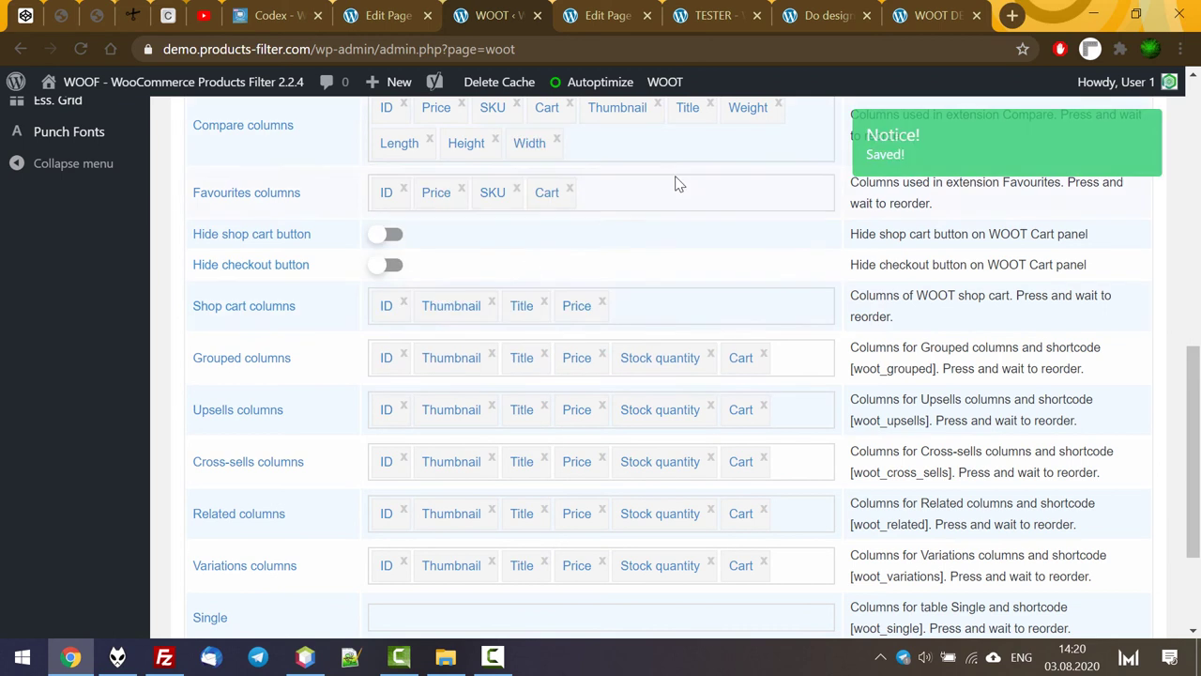
Reorder the Compare columns so that Thumbnail and Title come directly after ID
{"action": "scroll", "coordinate": [671, 202], "scroll_direction": "up", "scroll_amount": 1}
{"action": "left_click_drag", "start_coordinate": [617, 203], "coordinate": [420, 199]}
{"action": "left_click_drag", "start_coordinate": [665, 198], "coordinate": [503, 193]}
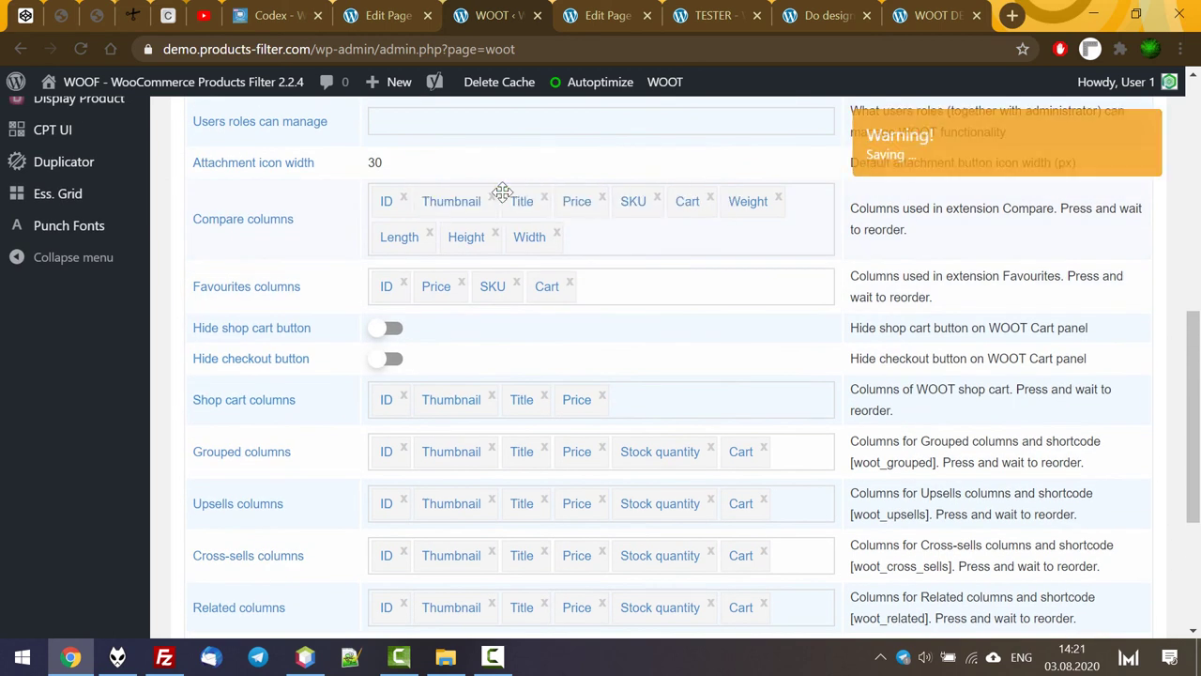
Reopen the product comparison on the TESTER page and check its updated fields
{"action": "left_click", "coordinate": [847, 9]}
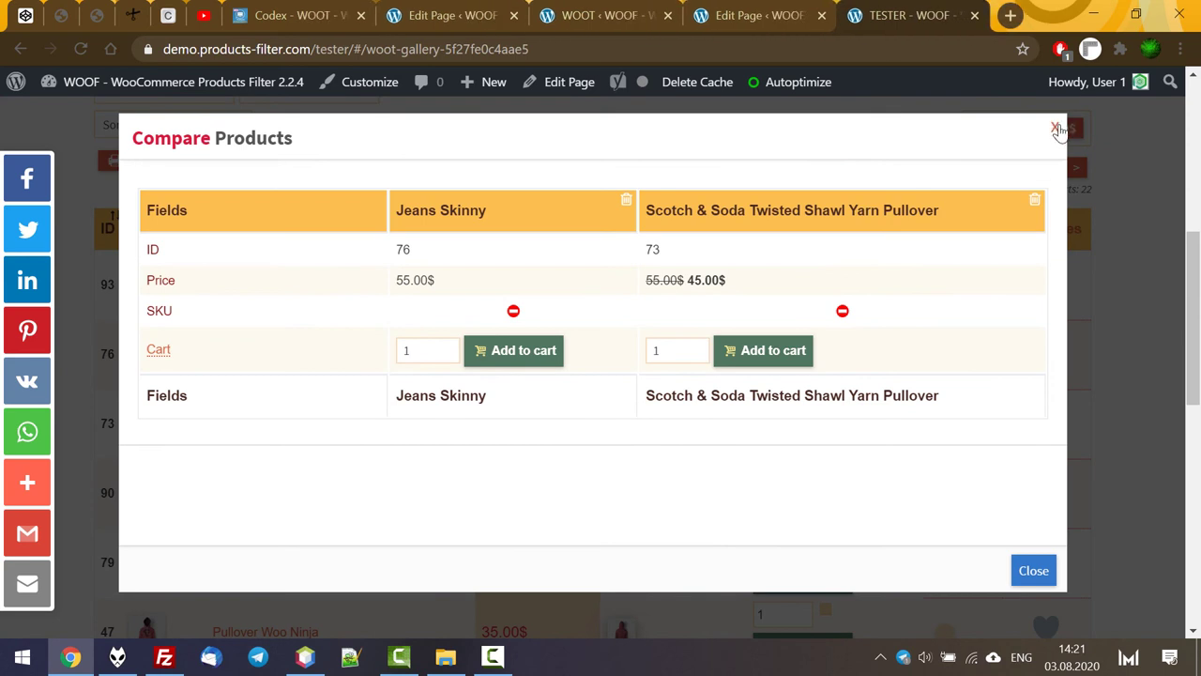
{"action": "left_click", "coordinate": [1056, 129]}
{"action": "left_click", "coordinate": [950, 237]}
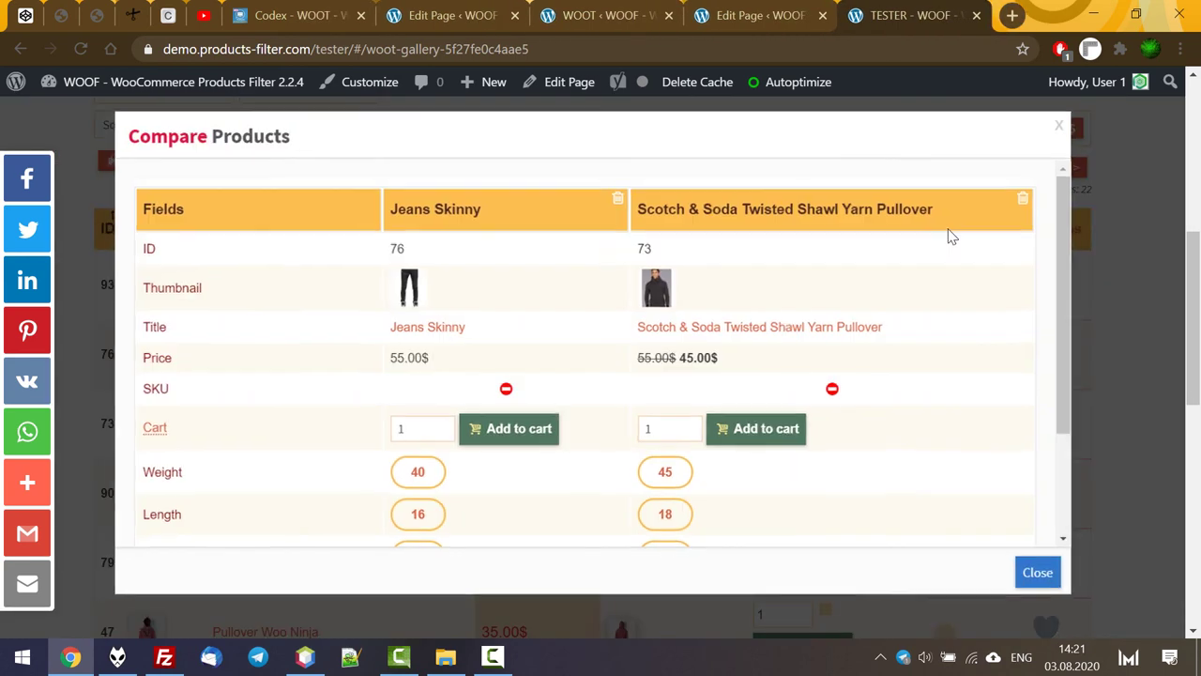
{"action": "mouse_move", "coordinate": [1059, 246]}
{"action": "left_mouse_down"}
{"action": "mouse_move", "coordinate": [1051, 344]}
{"action": "mouse_move", "coordinate": [1067, 236]}
{"action": "left_mouse_up"}
Add Gallery to the Compare columns in the WOOT settings
{"action": "left_click", "coordinate": [758, 13]}
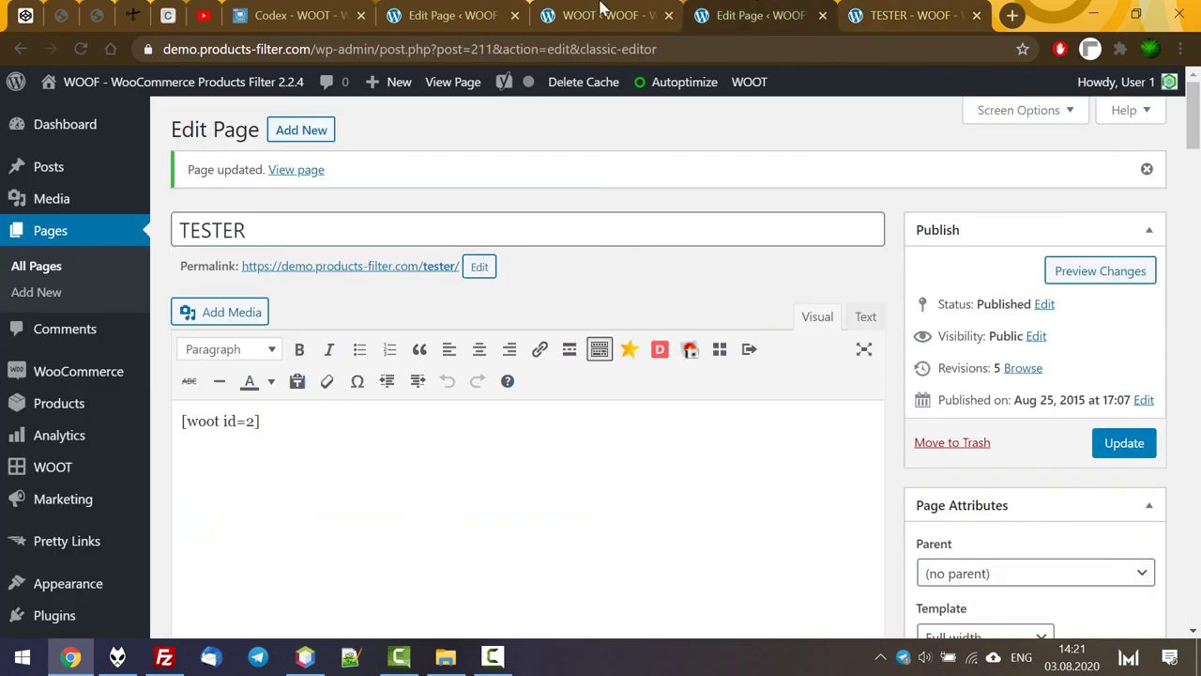
{"action": "left_click", "coordinate": [681, 13]}
{"action": "left_click", "coordinate": [651, 244]}
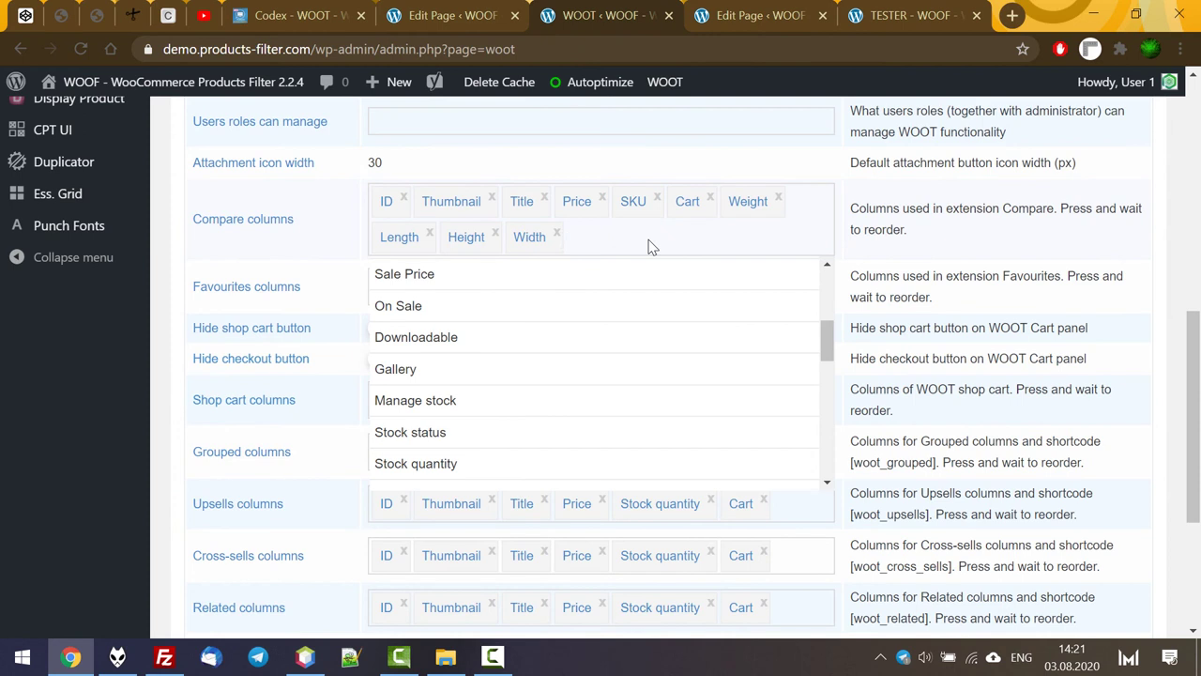
{"action": "type", "text": "ga"}
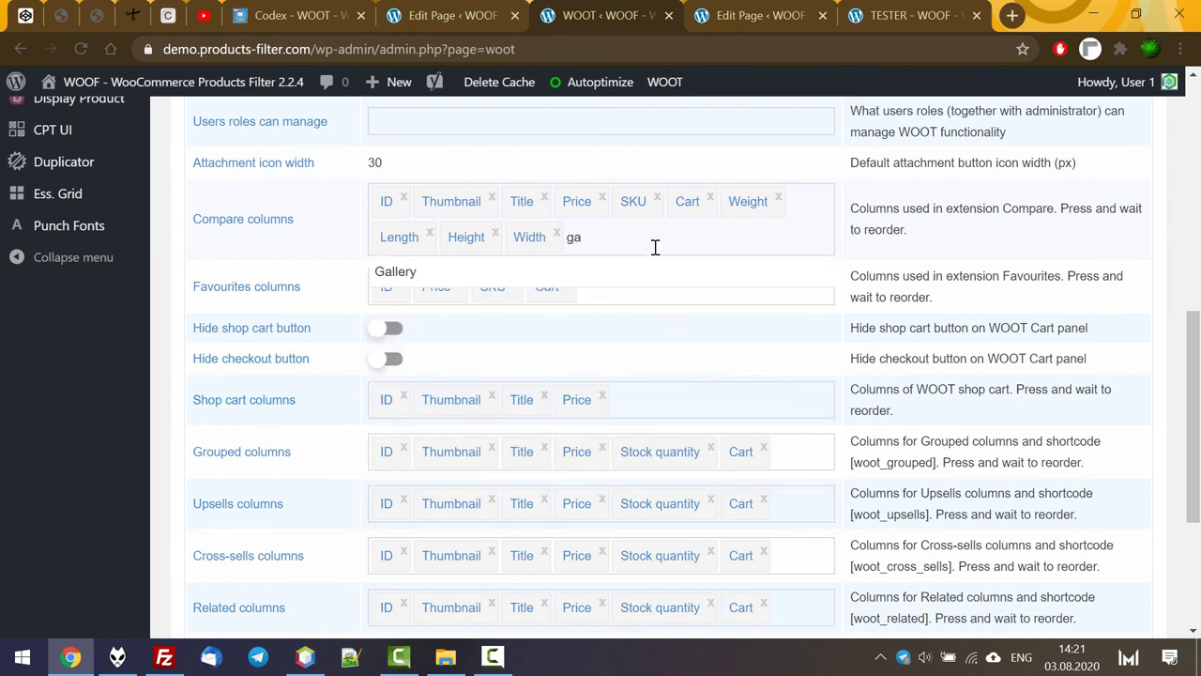
{"action": "left_click", "coordinate": [628, 287]}
Reopen the comparison on the TESTER page, view the Scotch & Soda pullover's gallery image enlarged, and close the image
{"action": "left_click", "coordinate": [932, 14]}
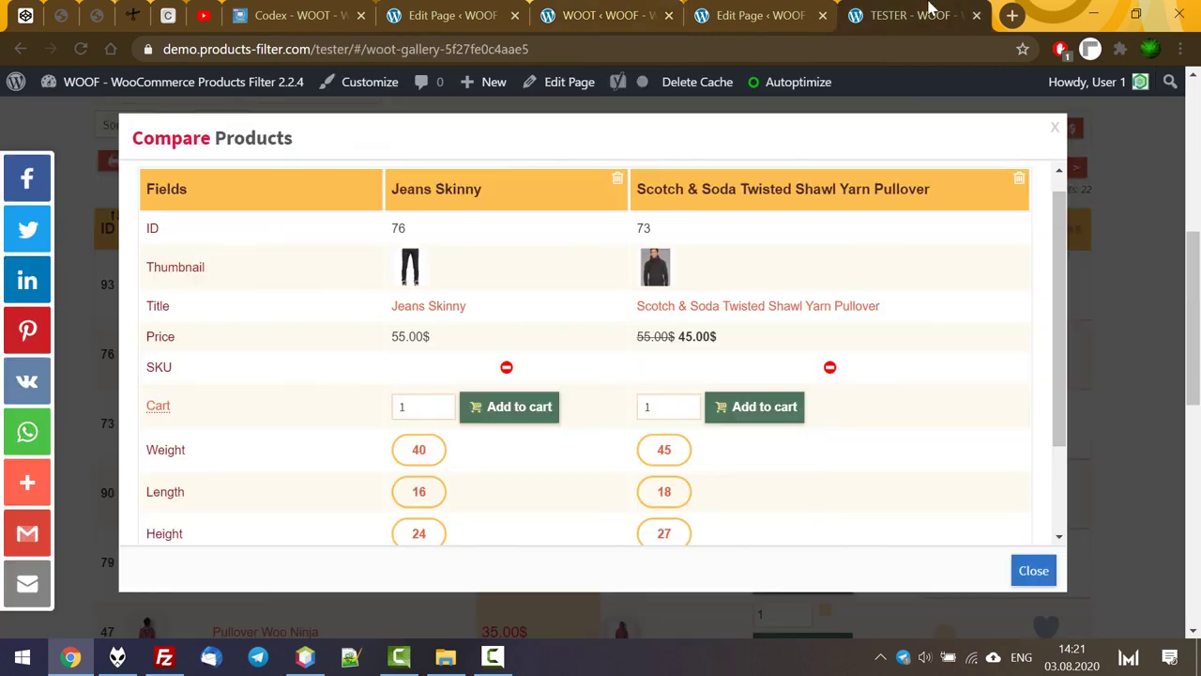
{"action": "left_click", "coordinate": [1053, 128]}
{"action": "left_click", "coordinate": [960, 237]}
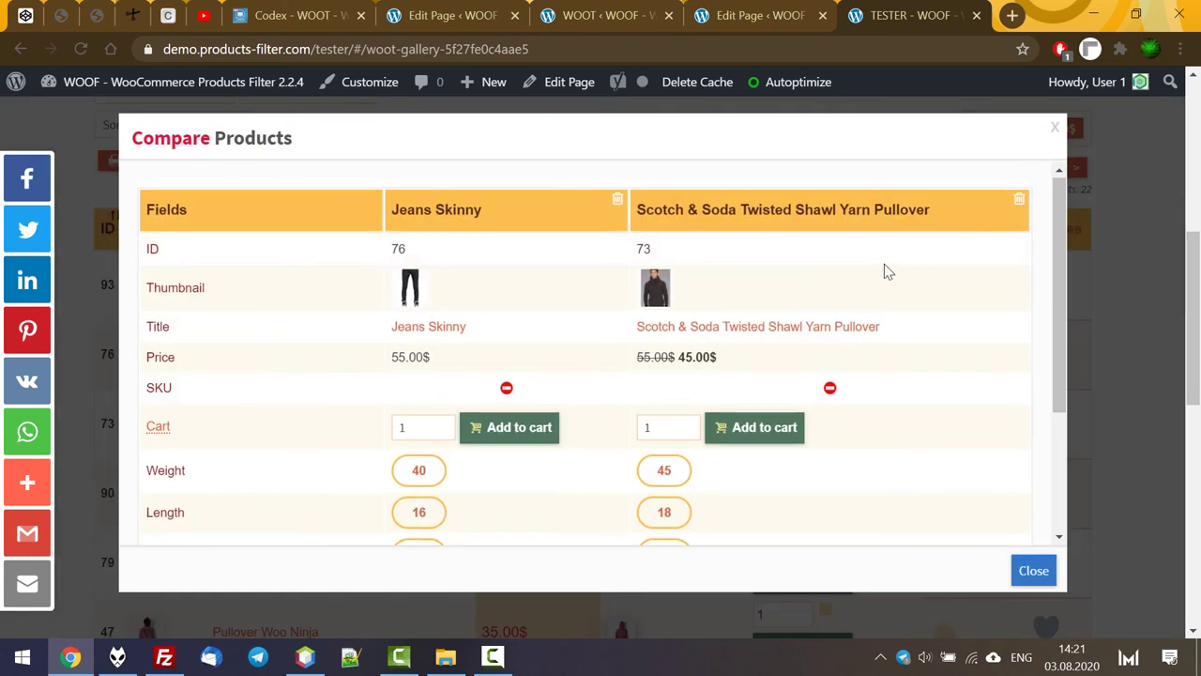
{"action": "scroll", "coordinate": [884, 263], "scroll_direction": "down", "scroll_amount": 3}
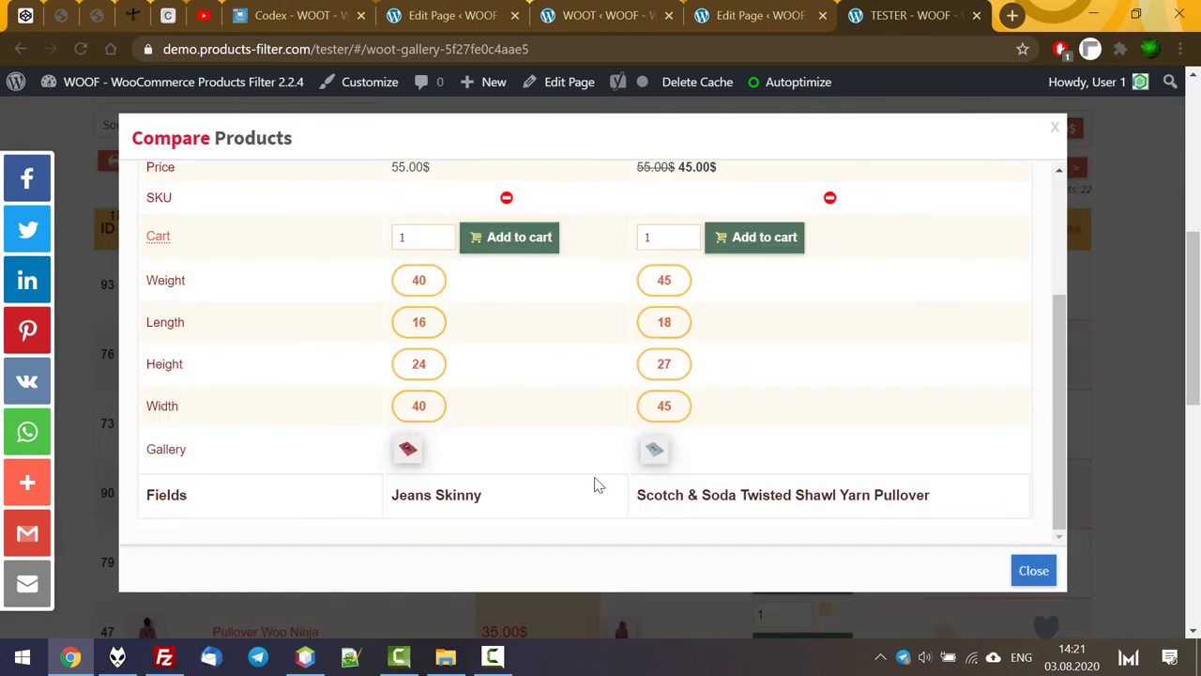
{"action": "left_click", "coordinate": [654, 450]}
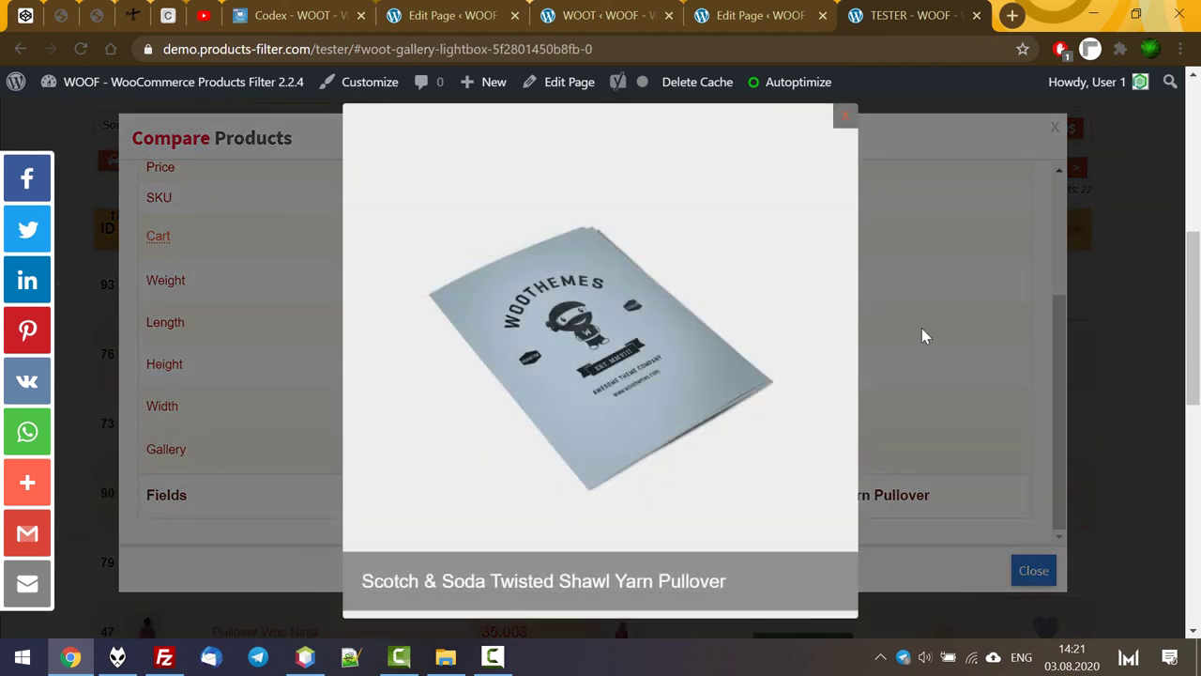
{"action": "left_click", "coordinate": [838, 131]}
Add one Jeans Skinny to the cart from the comparison and open the cart popup
{"action": "scroll", "coordinate": [822, 338], "scroll_direction": "up", "scroll_amount": 4}
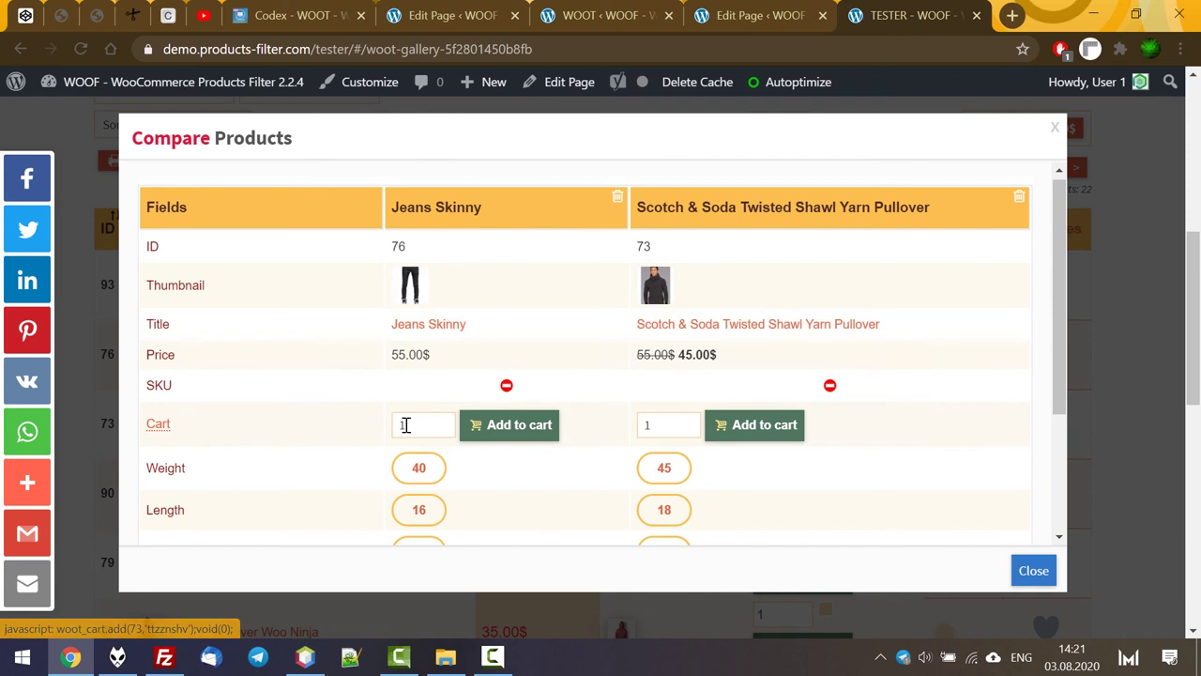
{"action": "left_click", "coordinate": [477, 427]}
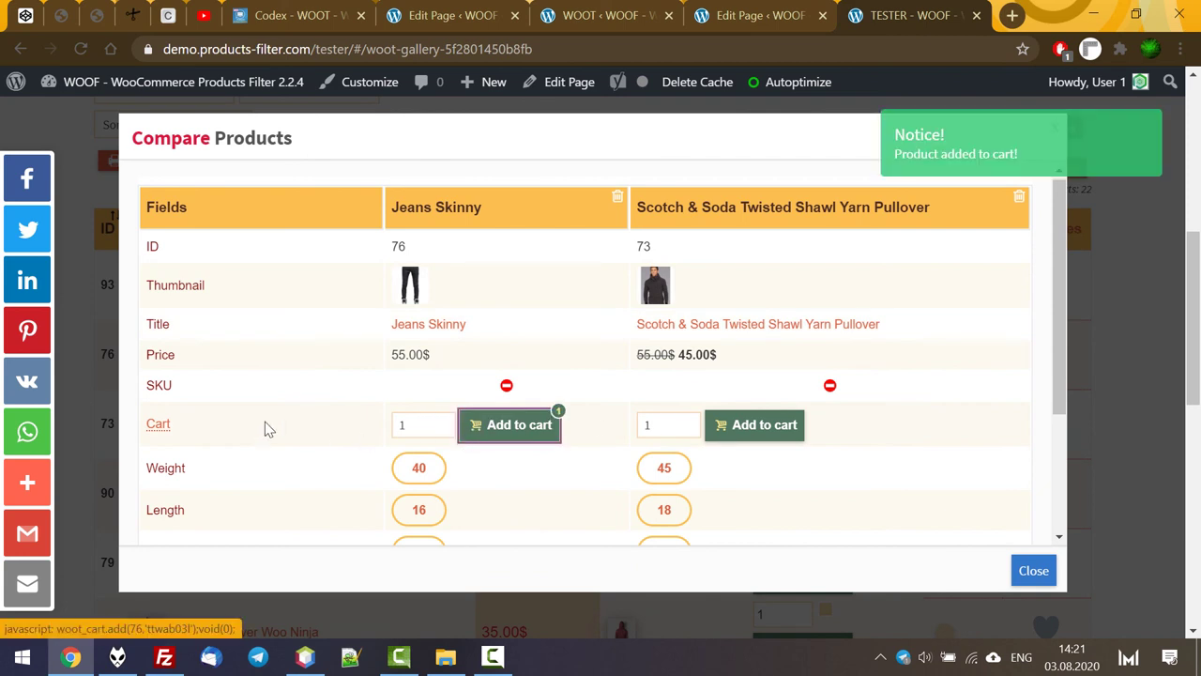
{"action": "left_click", "coordinate": [160, 423]}
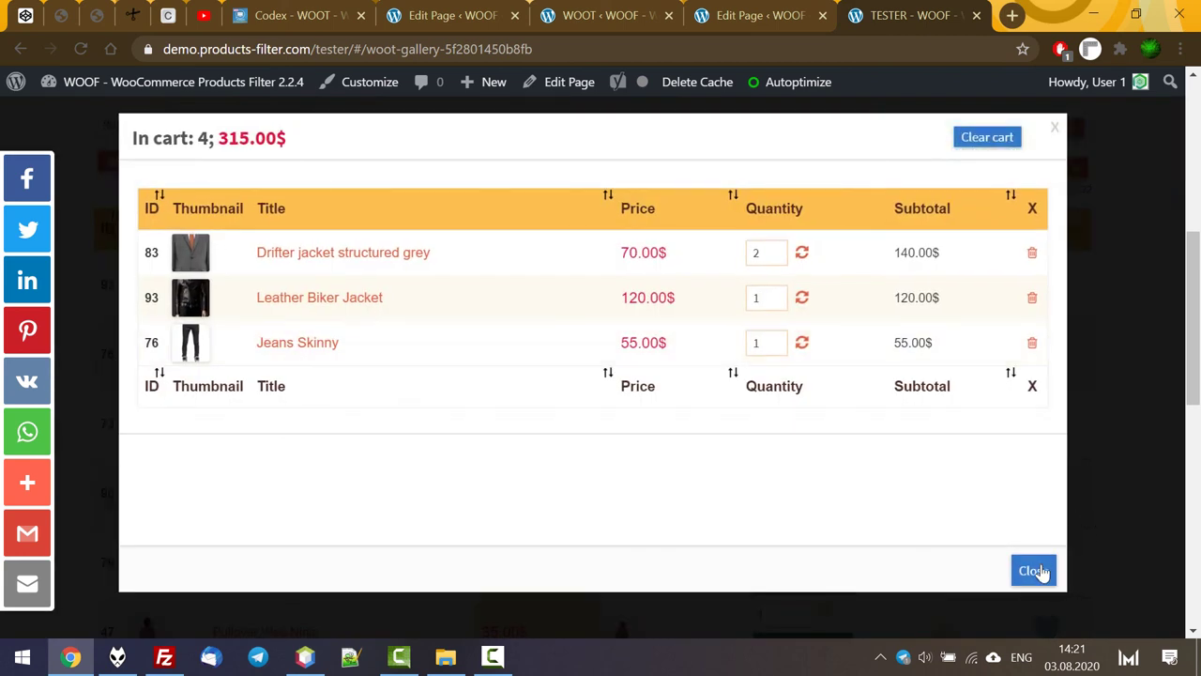
Close the cart popup, look through the fields comparing Jeans Skinny with the Scotch & Soda pullover, and leave the comparison
{"action": "left_click", "coordinate": [1034, 569]}
{"action": "scroll", "coordinate": [277, 391], "scroll_direction": "down", "scroll_amount": 3}
{"action": "scroll", "coordinate": [268, 380], "scroll_direction": "up", "scroll_amount": 3}
{"action": "scroll", "coordinate": [264, 392], "scroll_direction": "down", "scroll_amount": 3}
{"action": "scroll", "coordinate": [237, 394], "scroll_direction": "up", "scroll_amount": 3}
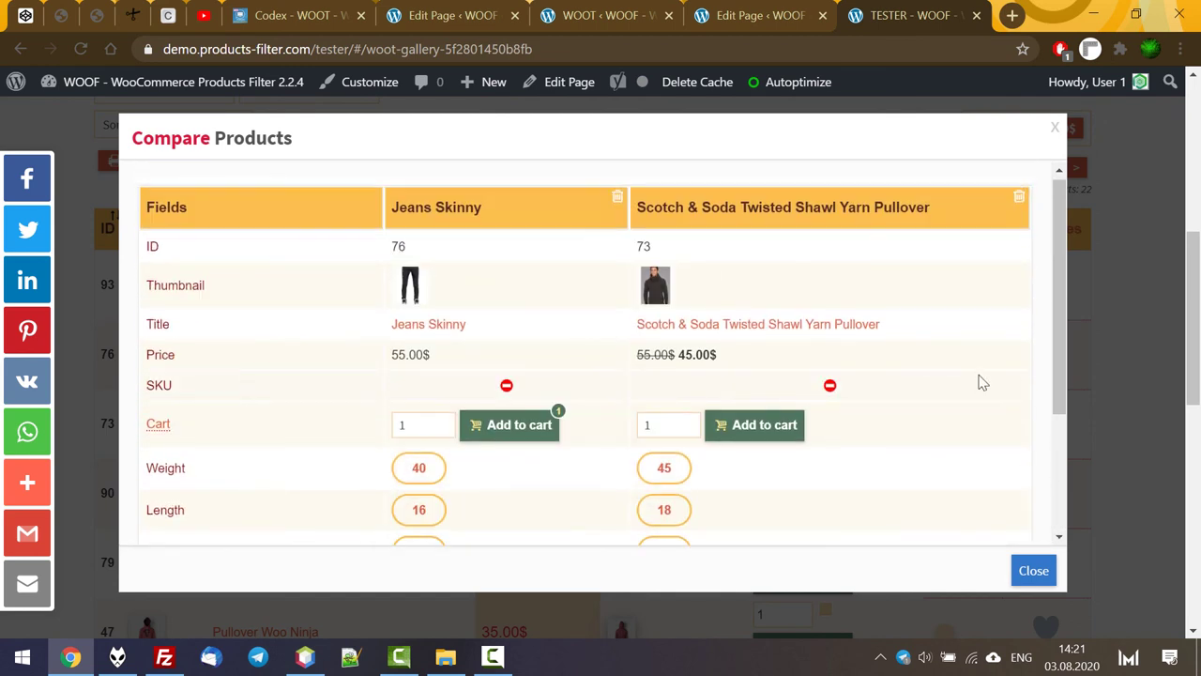
{"action": "left_click", "coordinate": [1156, 370]}
Open the WOOT demo site from the Codex page and look through its Hottest Products popup
{"action": "left_click", "coordinate": [260, 14]}
{"action": "scroll", "coordinate": [742, 352], "scroll_direction": "up", "scroll_amount": 5}
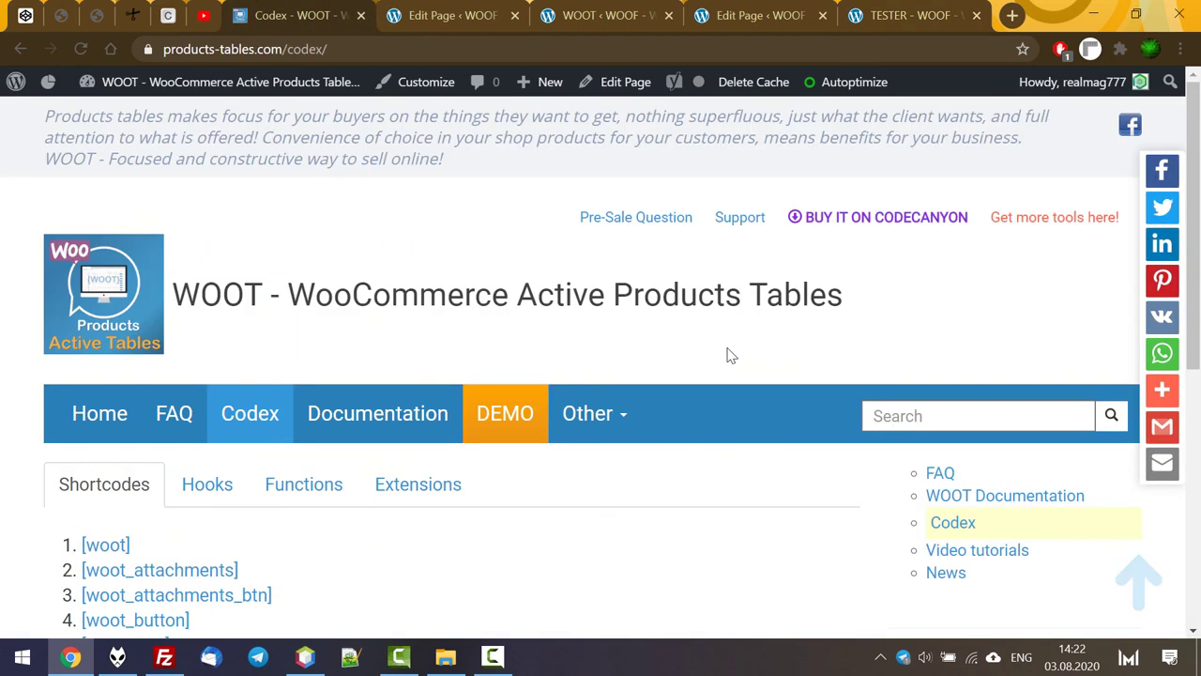
{"action": "left_click", "coordinate": [482, 416]}
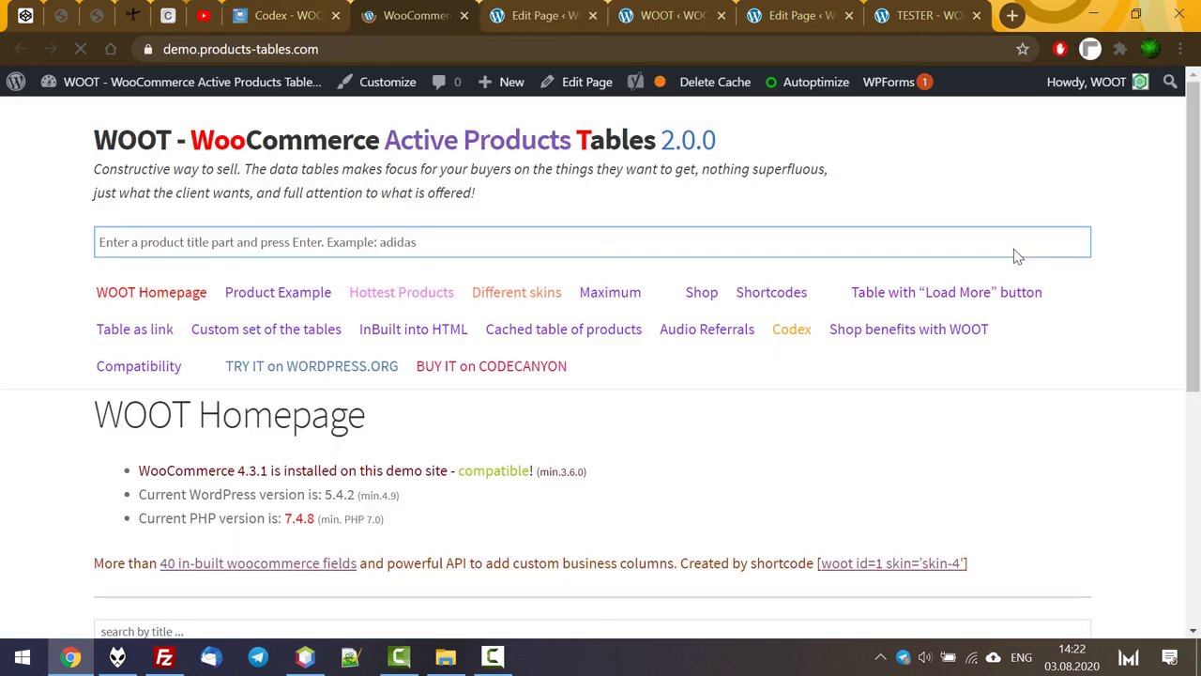
{"action": "left_click", "coordinate": [439, 298]}
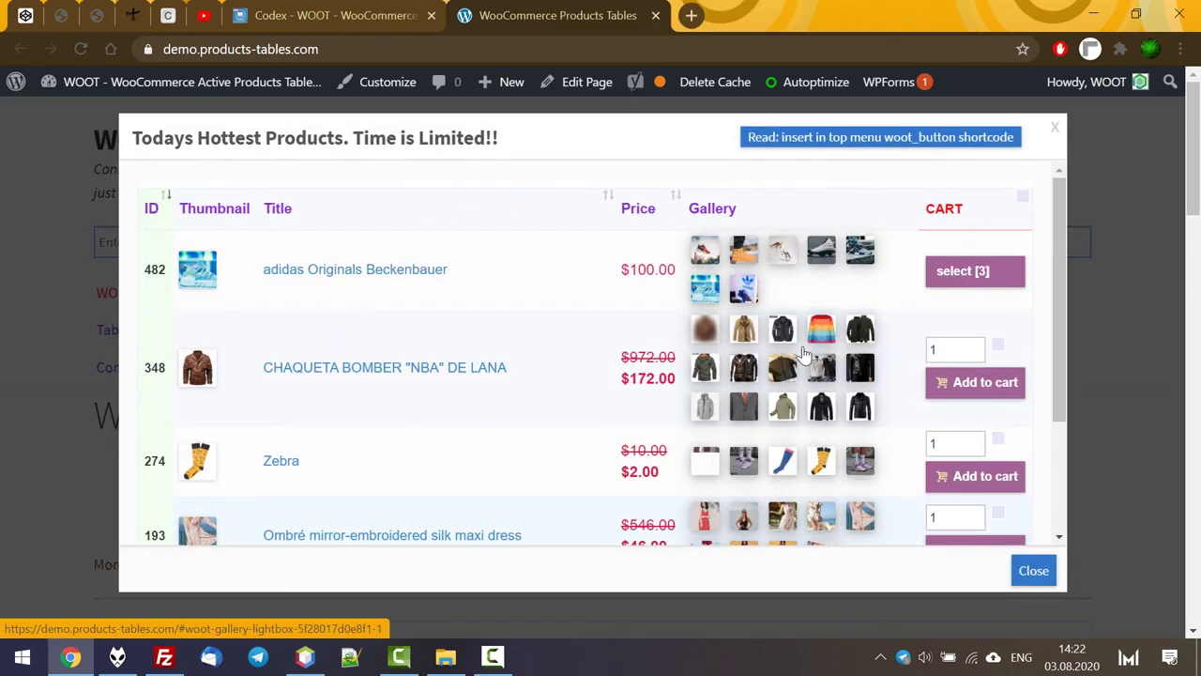
{"action": "left_click_drag", "start_coordinate": [1062, 279], "coordinate": [1053, 198]}
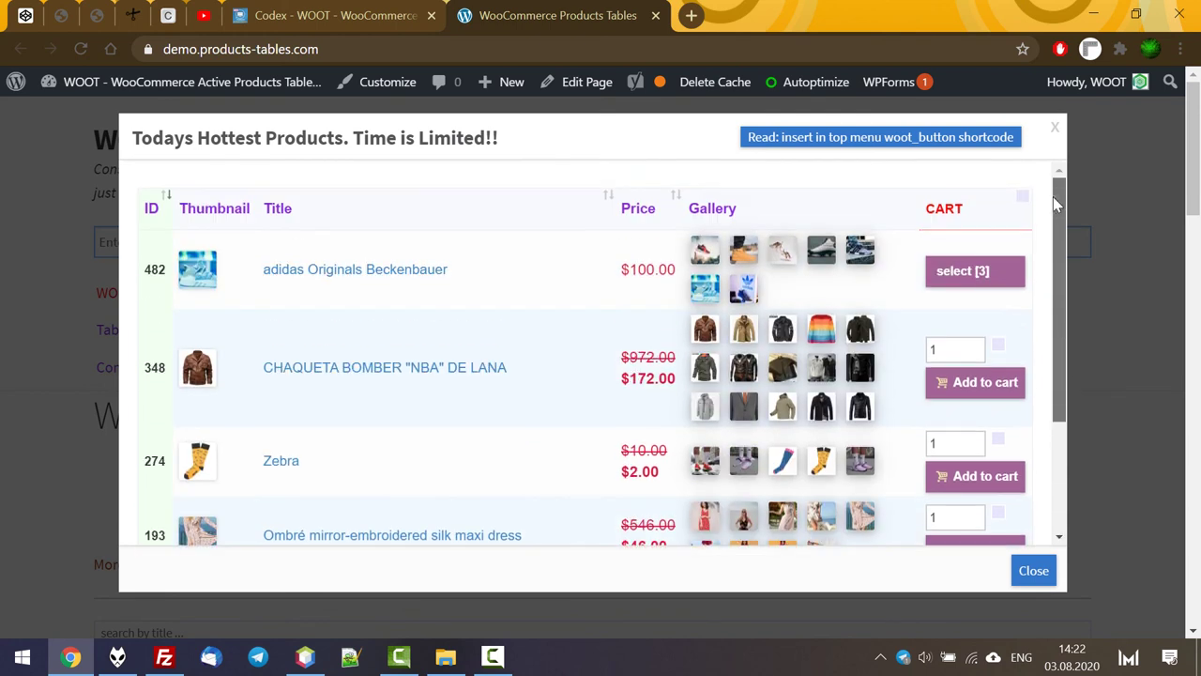
Read the article on inserting the woot_button shortcode in the top menu, then return to the Hottest Products popup and close it
{"action": "left_click", "coordinate": [818, 139]}
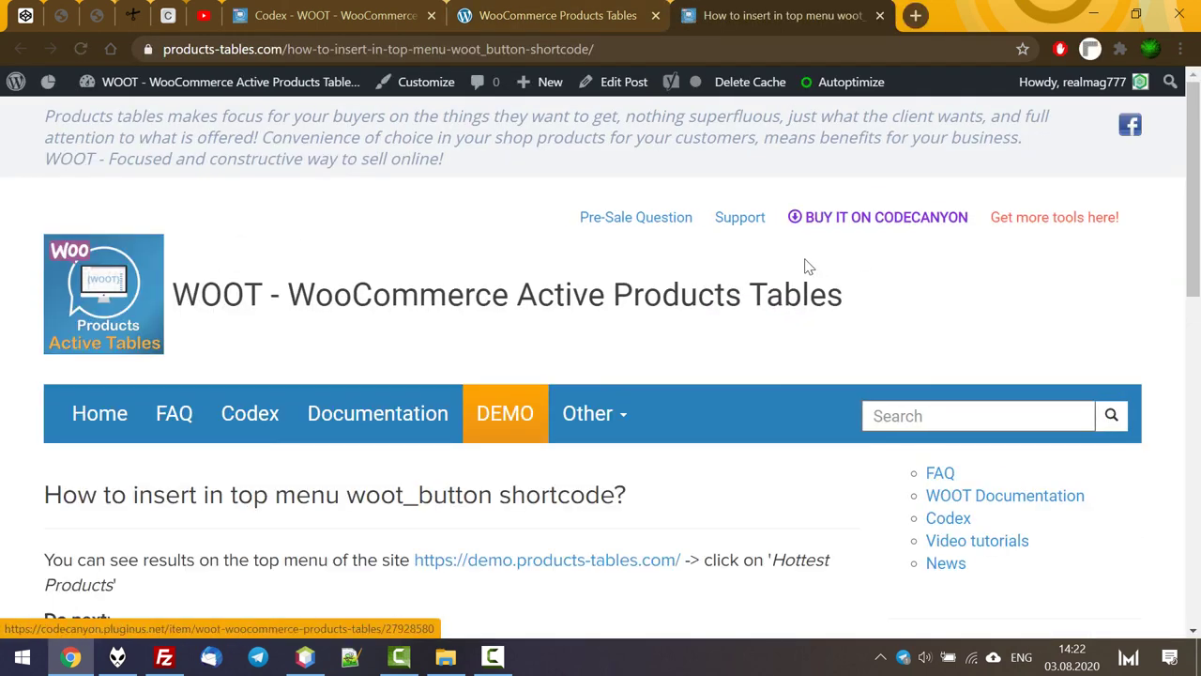
{"action": "scroll", "coordinate": [808, 262], "scroll_direction": "down", "scroll_amount": 5}
{"action": "scroll", "coordinate": [811, 263], "scroll_direction": "down", "scroll_amount": 5}
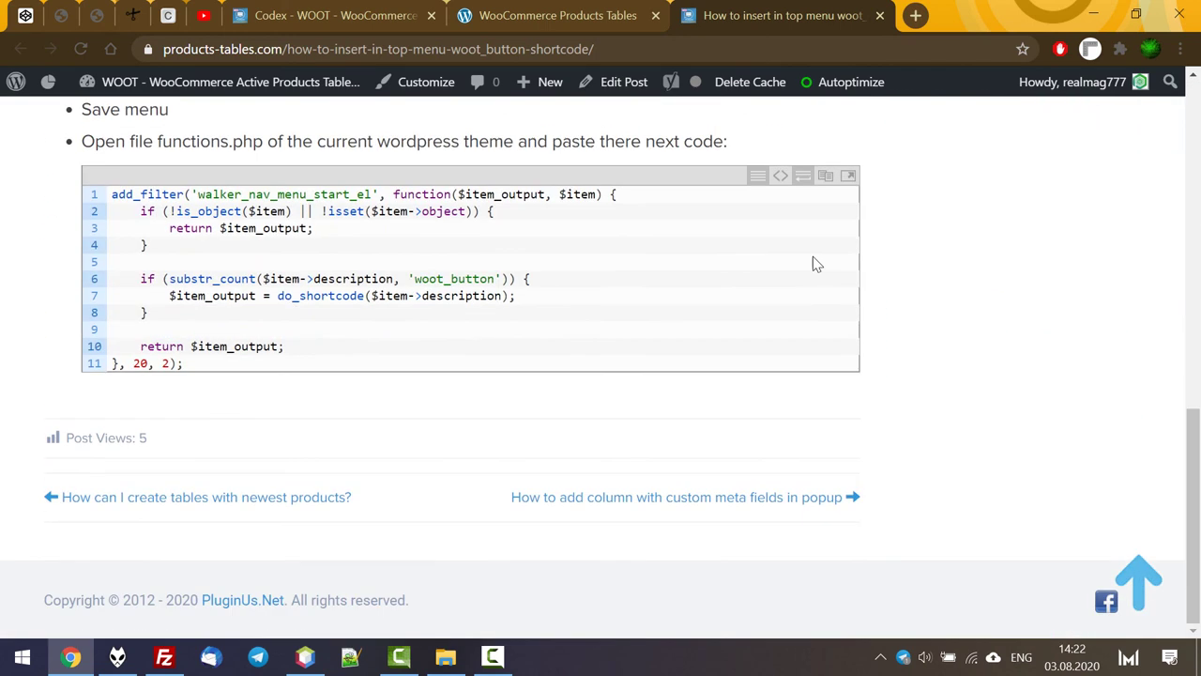
{"action": "left_click", "coordinate": [567, 13]}
{"action": "scroll", "coordinate": [911, 269], "scroll_direction": "down", "scroll_amount": 3}
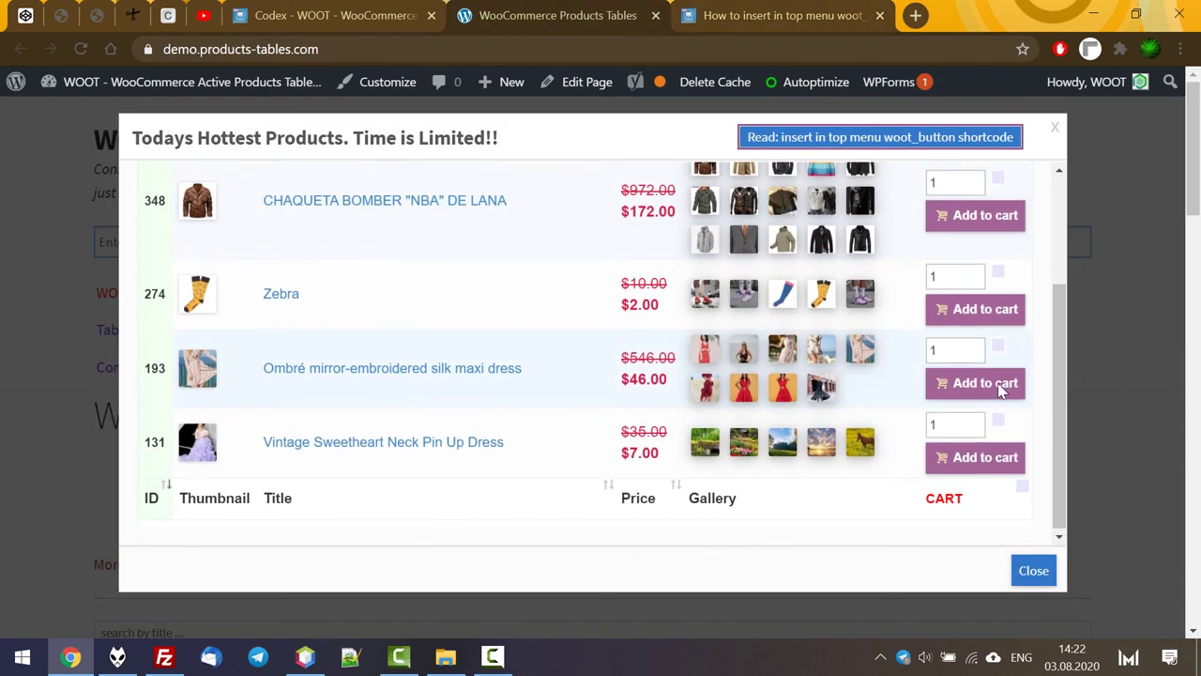
{"action": "left_click", "coordinate": [1028, 570]}
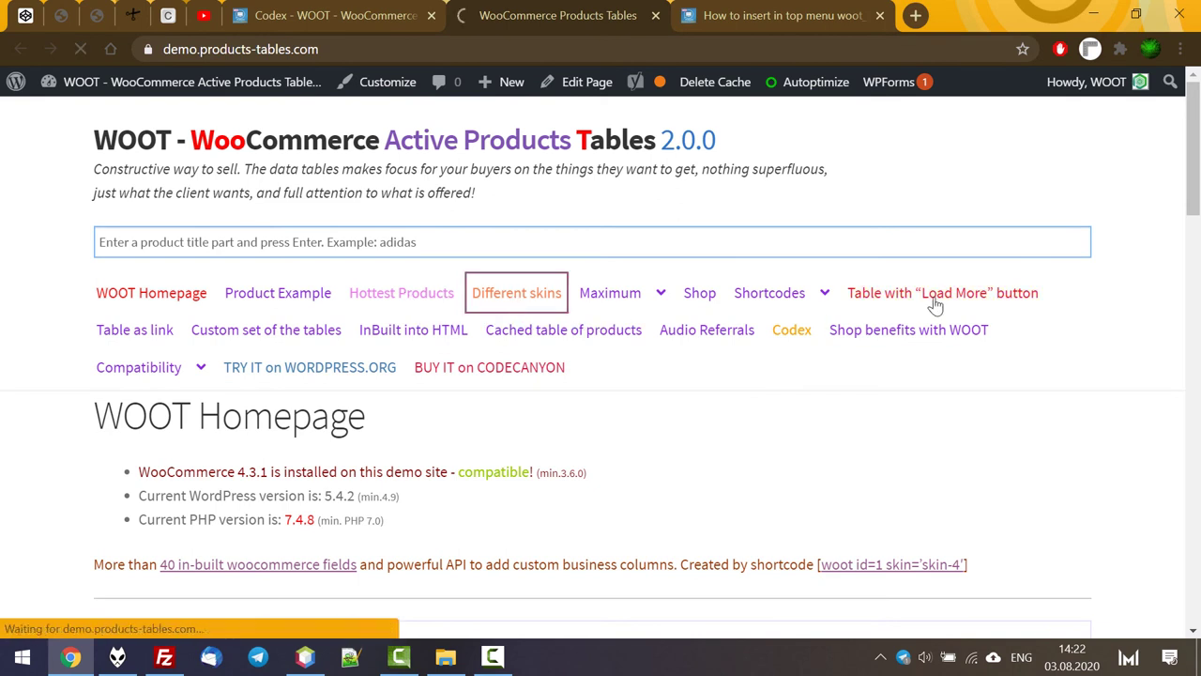
Look through the tables on the Different skins demo page, highlighting the note on the skin attribute, and return to the Codex page
{"action": "scroll", "coordinate": [919, 309], "scroll_direction": "down", "scroll_amount": 4}
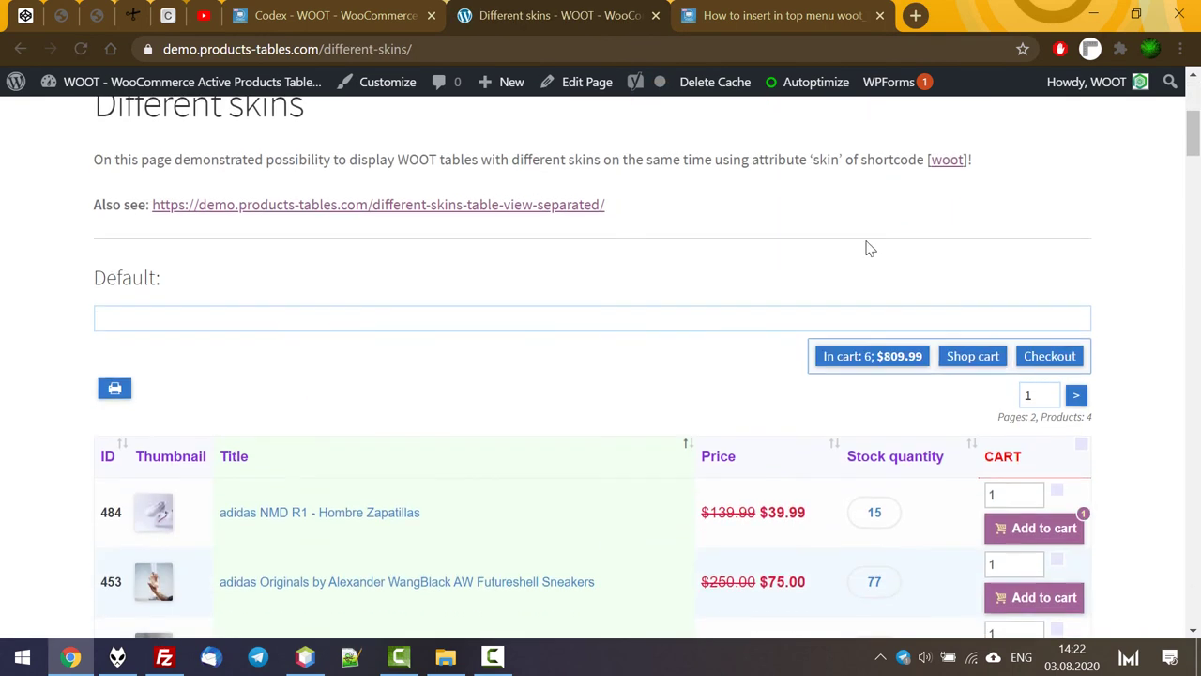
{"action": "triple_click", "coordinate": [804, 159]}
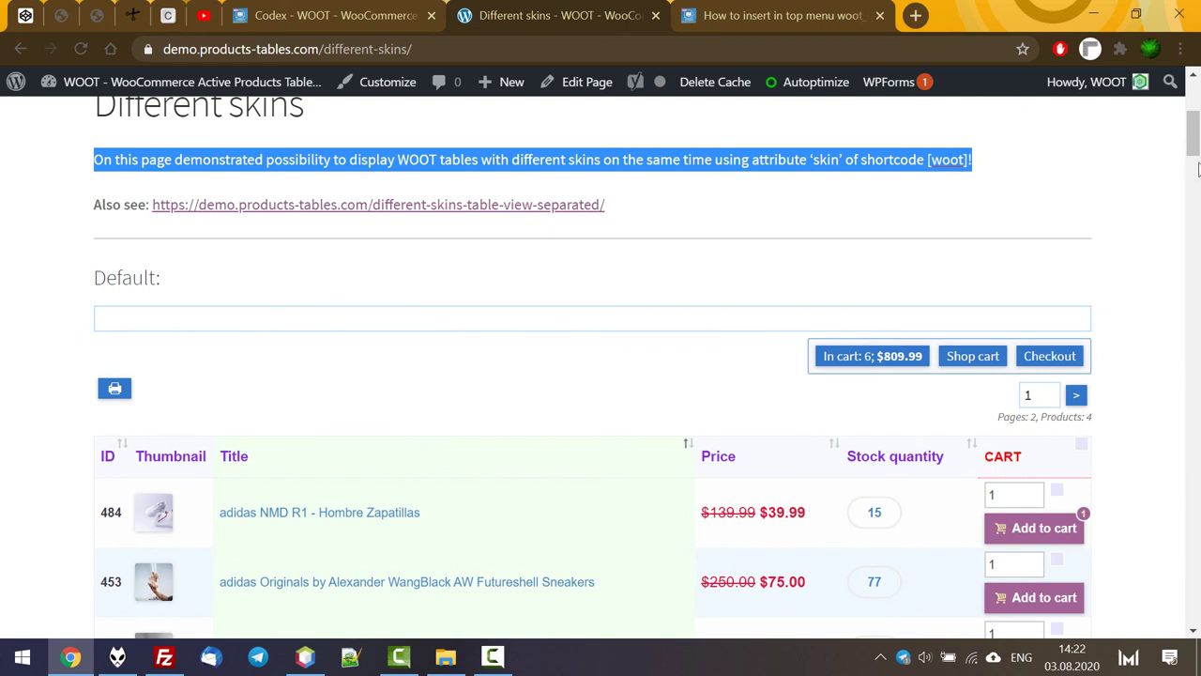
{"action": "left_click_drag", "start_coordinate": [1194, 143], "coordinate": [1198, 511]}
{"action": "left_click", "coordinate": [375, 15]}
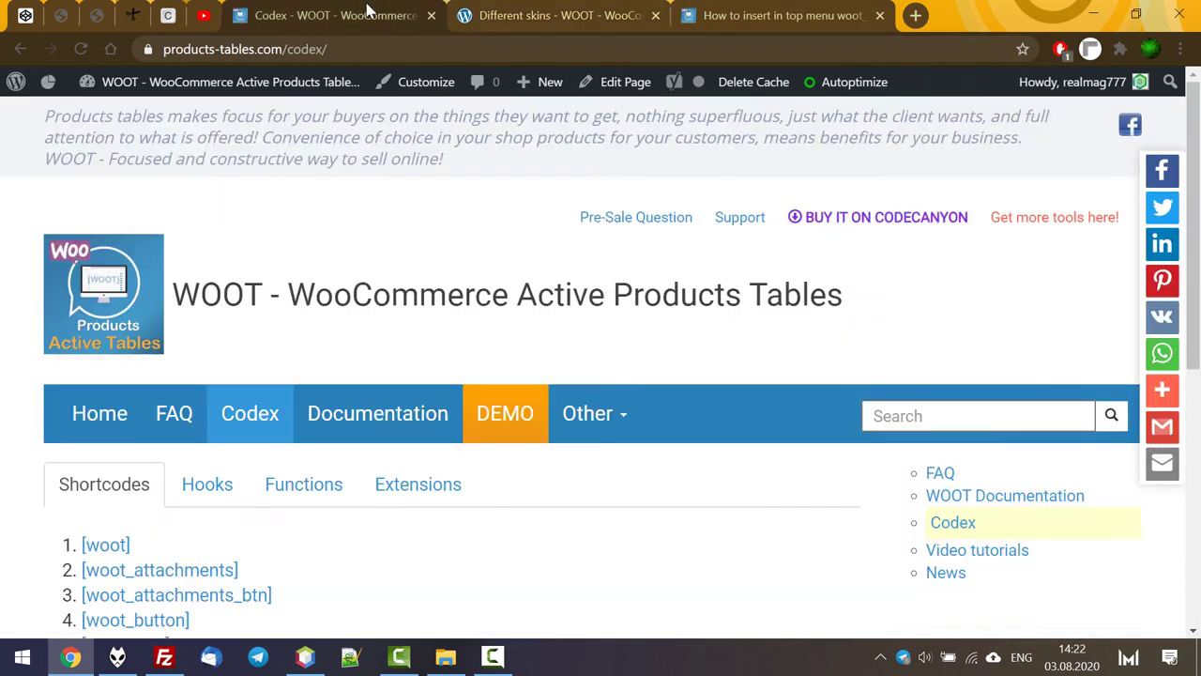
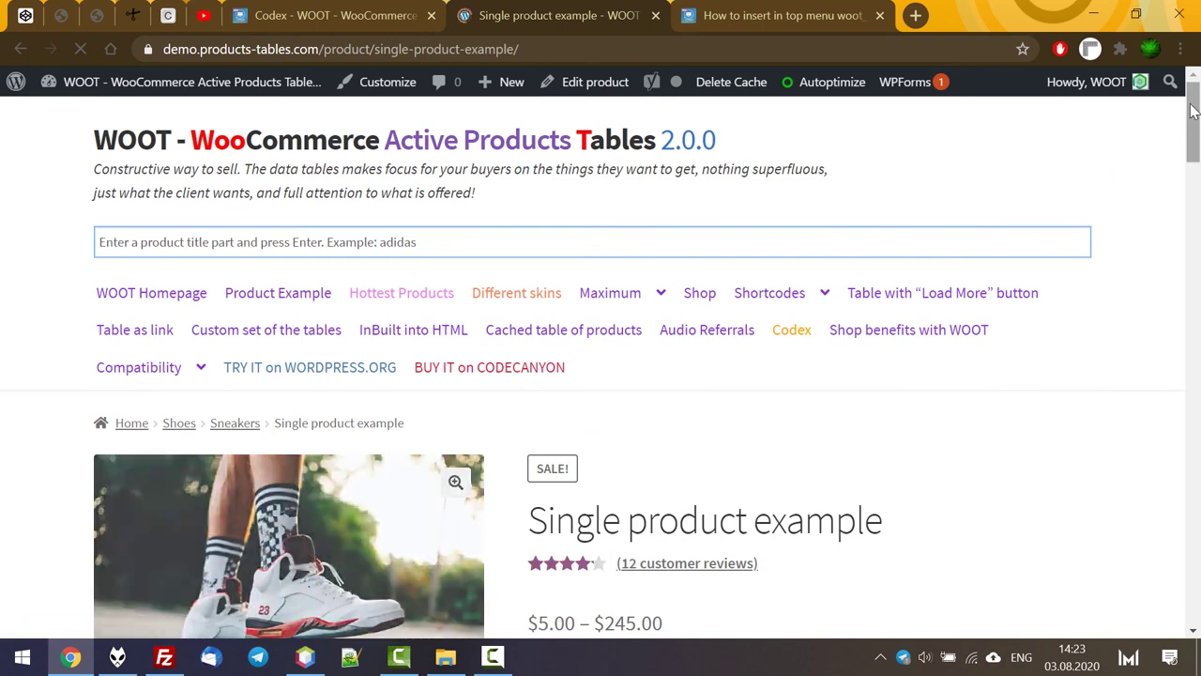
On the Single product example page, view the comparison of related products and close it
{"action": "scroll", "coordinate": [1197, 174], "scroll_direction": "down", "scroll_amount": 7}
{"action": "left_click_drag", "start_coordinate": [1196, 187], "coordinate": [1196, 192]}
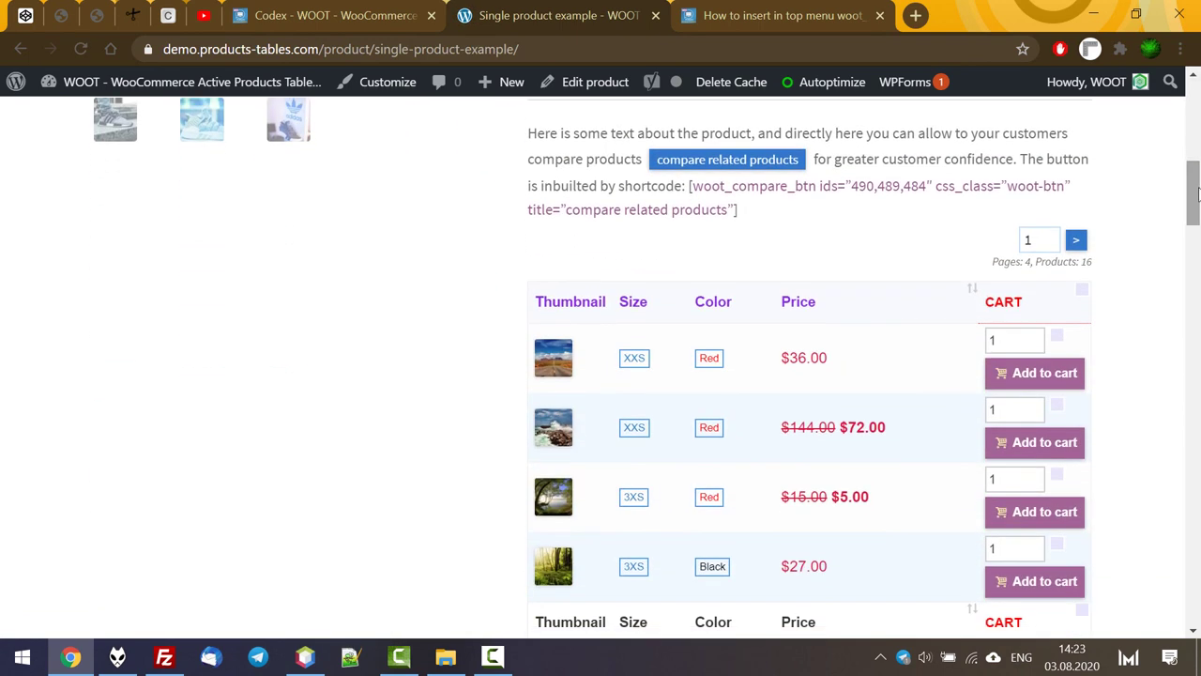
{"action": "left_click", "coordinate": [701, 162]}
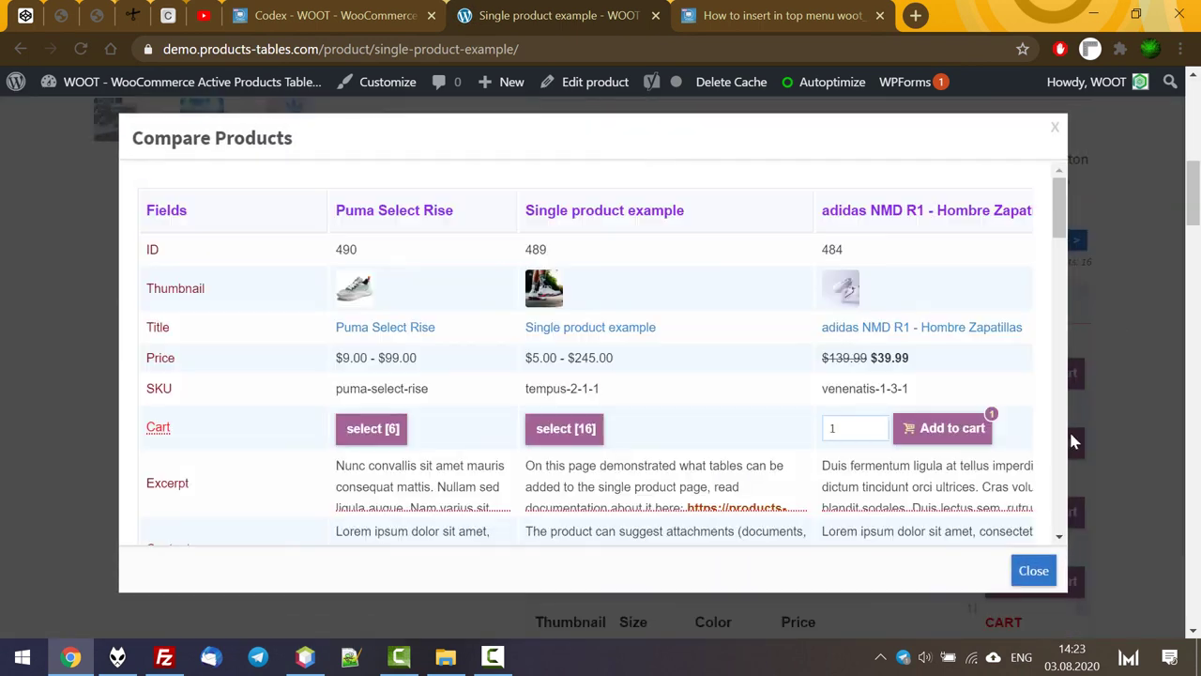
{"action": "left_click", "coordinate": [1038, 580]}
Browse the enlarged gallery images below the tags of the single product example and close the gallery
{"action": "scroll", "coordinate": [895, 373], "scroll_direction": "down", "scroll_amount": 4}
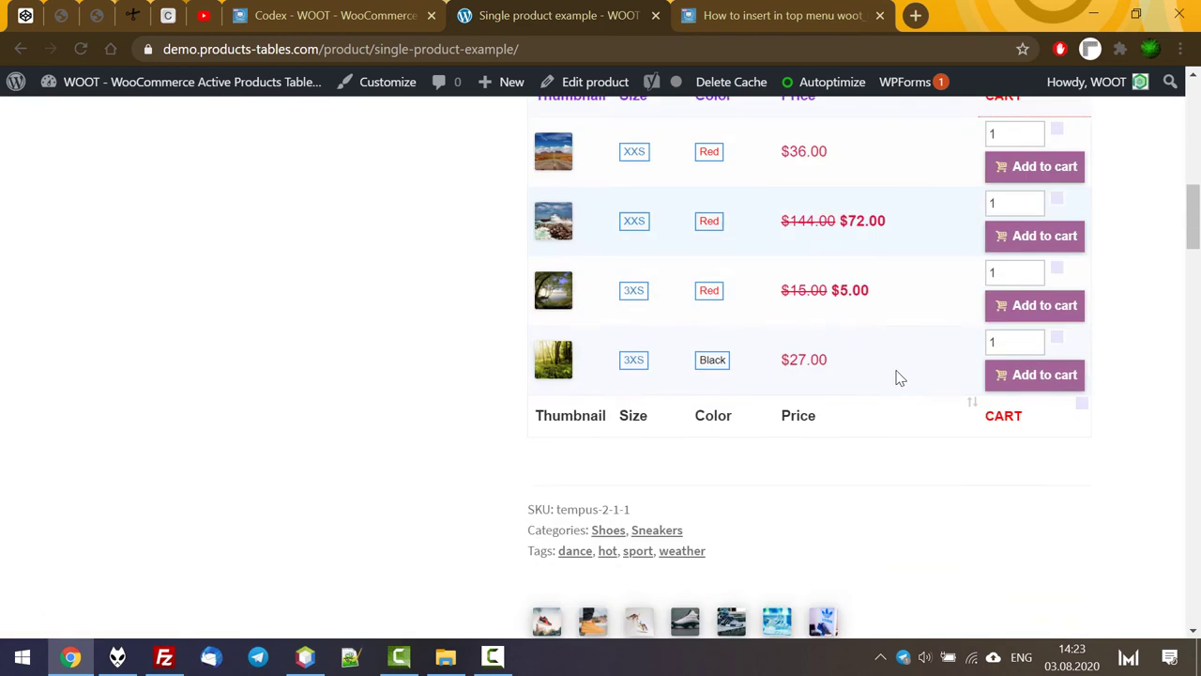
{"action": "scroll", "coordinate": [904, 361], "scroll_direction": "down", "scroll_amount": 1}
{"action": "left_click", "coordinate": [645, 373]}
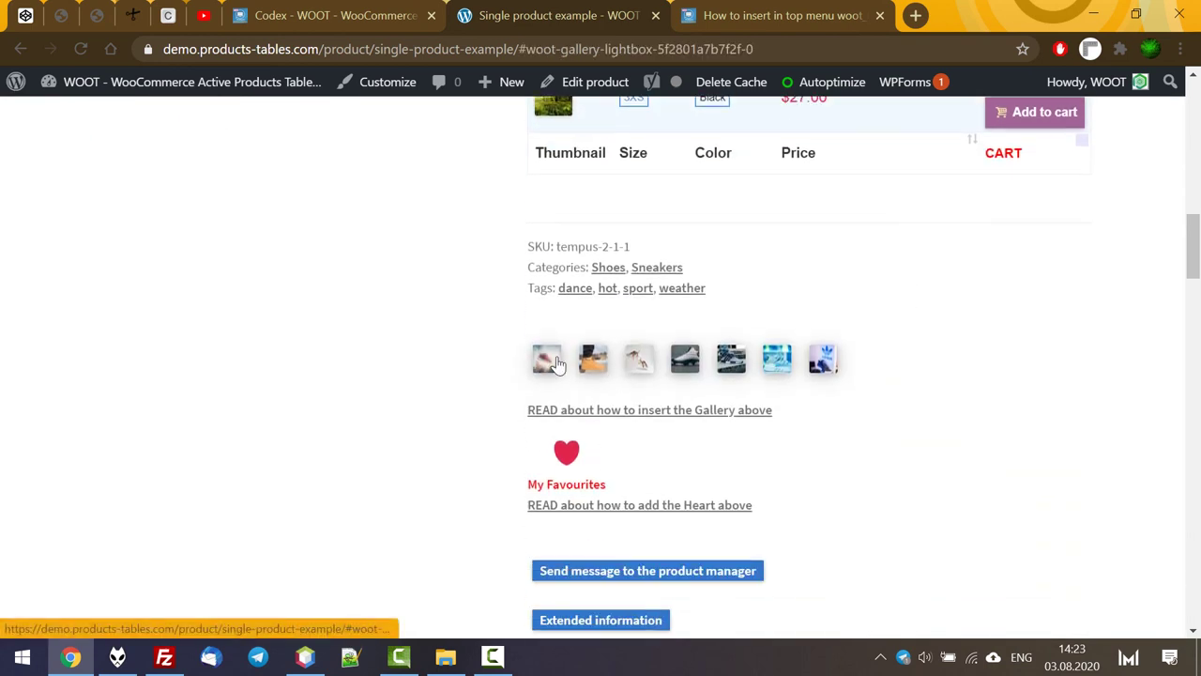
{"action": "left_click", "coordinate": [992, 360]}
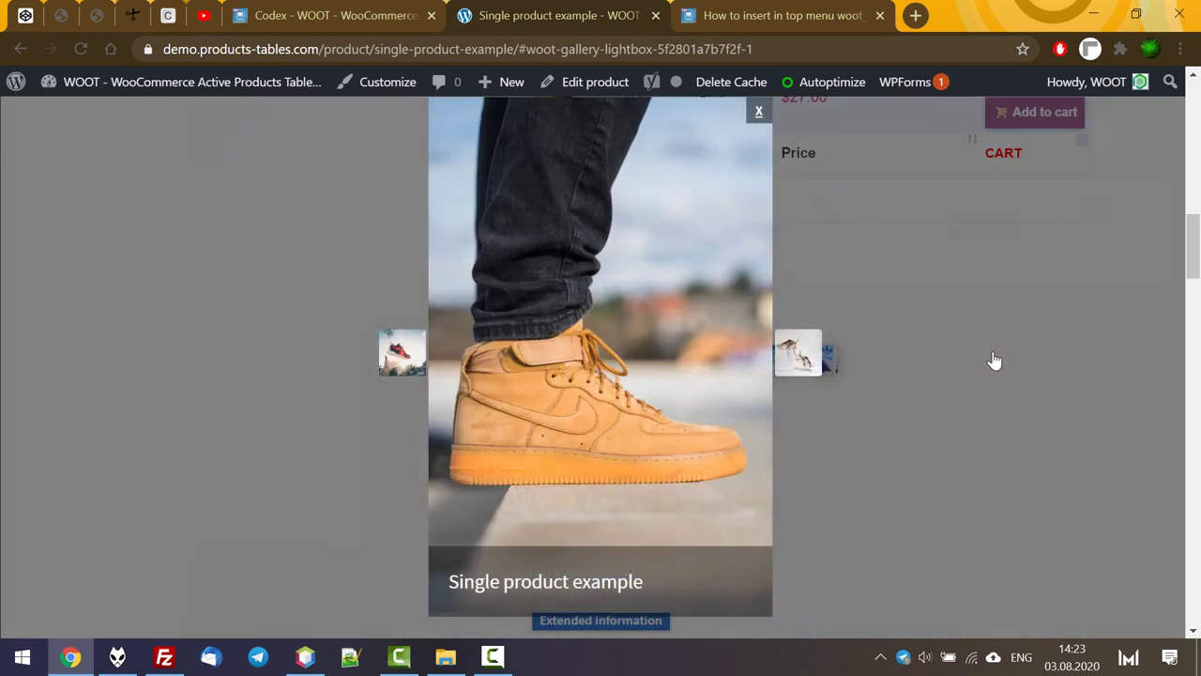
{"action": "left_click", "coordinate": [995, 360]}
{"action": "left_click", "coordinate": [995, 360]}
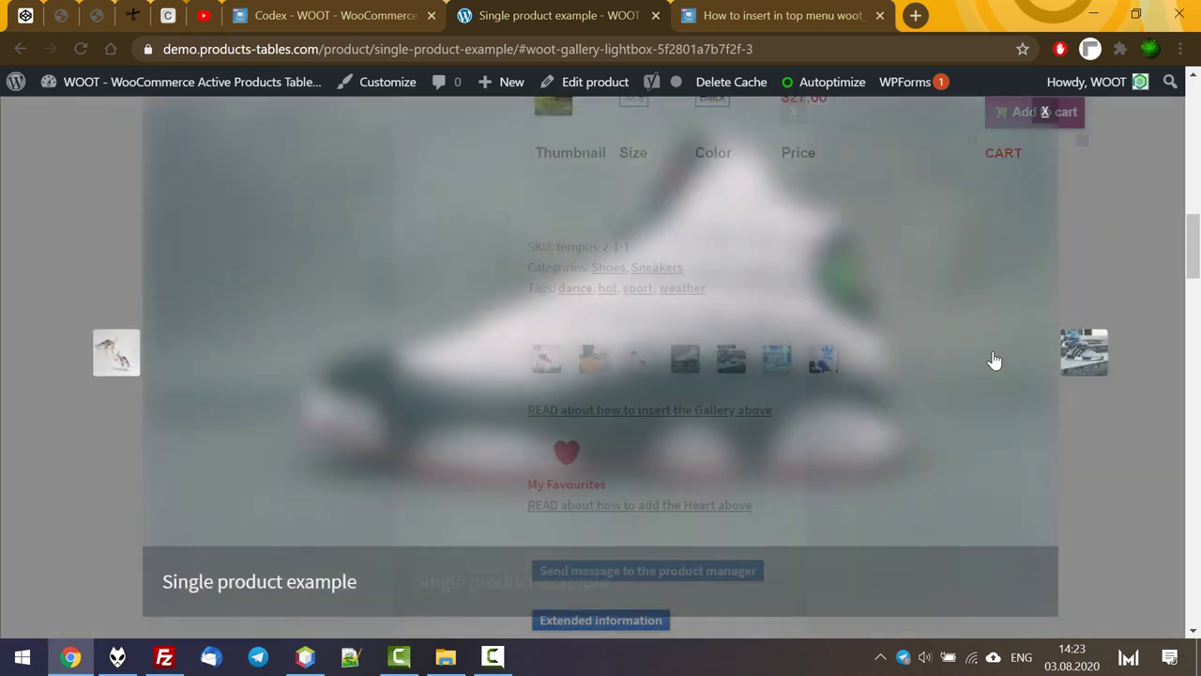
{"action": "key", "text": "Escape"}
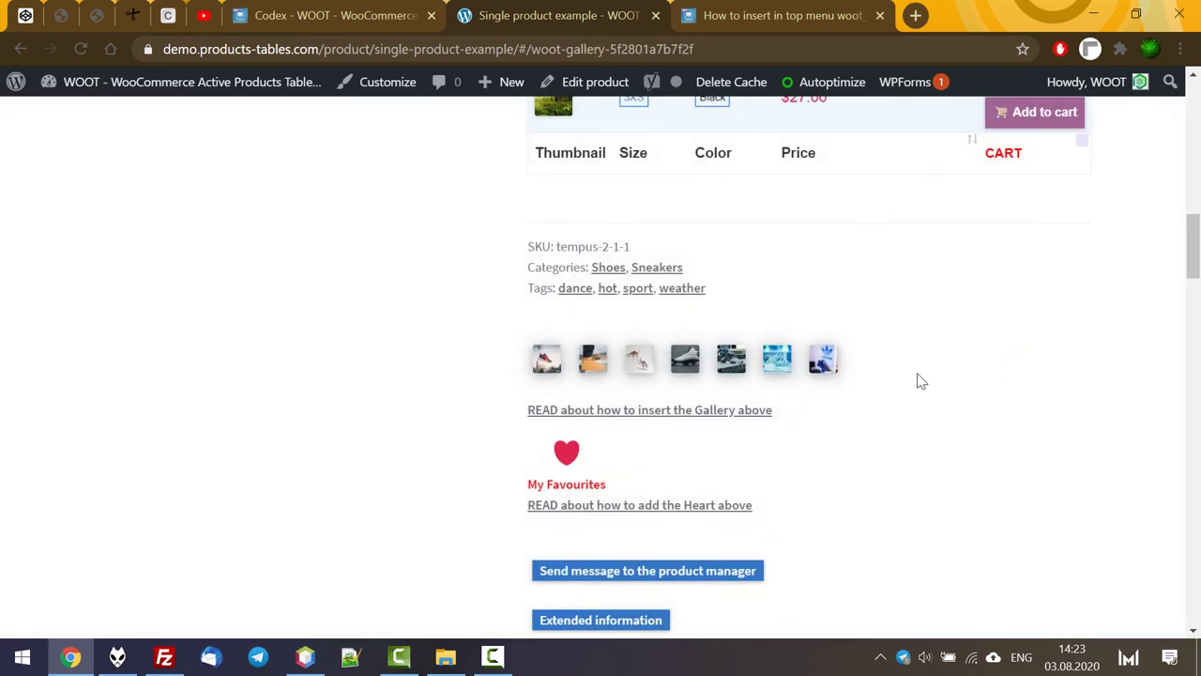
Open the My Favourites popup, view the first gallery image of the Black adidas Originals sneakers enlarged, and close the image
{"action": "scroll", "coordinate": [915, 380], "scroll_direction": "down", "scroll_amount": 2}
{"action": "left_click", "coordinate": [603, 298]}
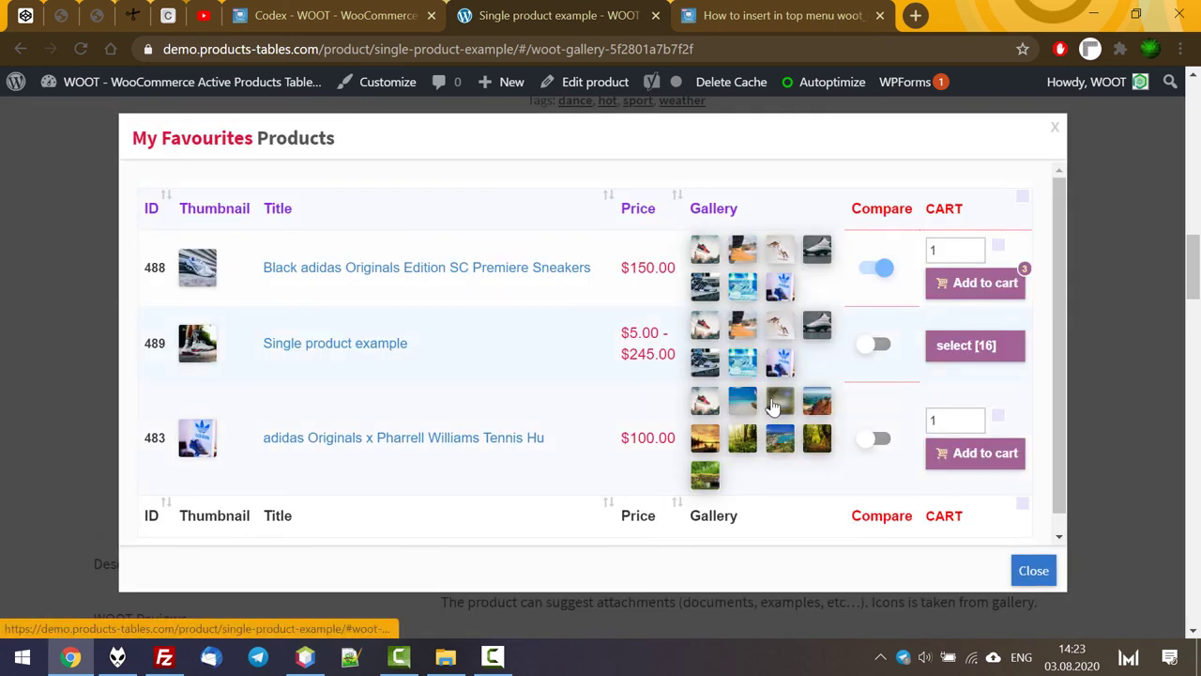
{"action": "left_click", "coordinate": [707, 250]}
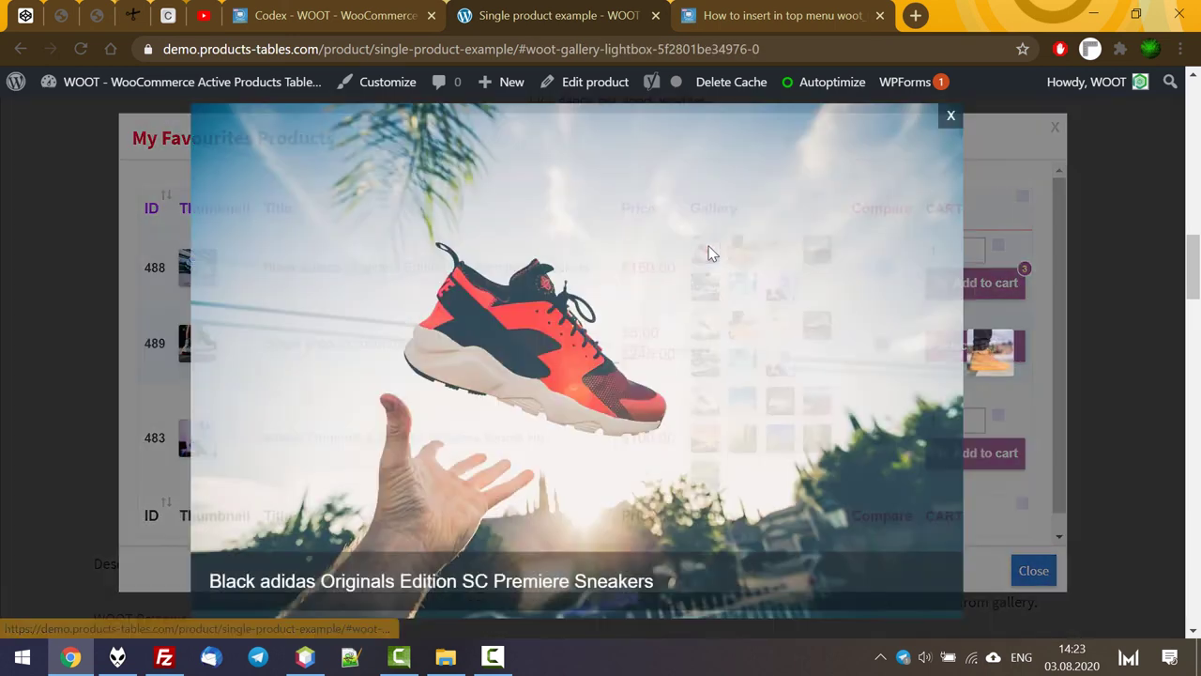
{"action": "left_click", "coordinate": [953, 118]}
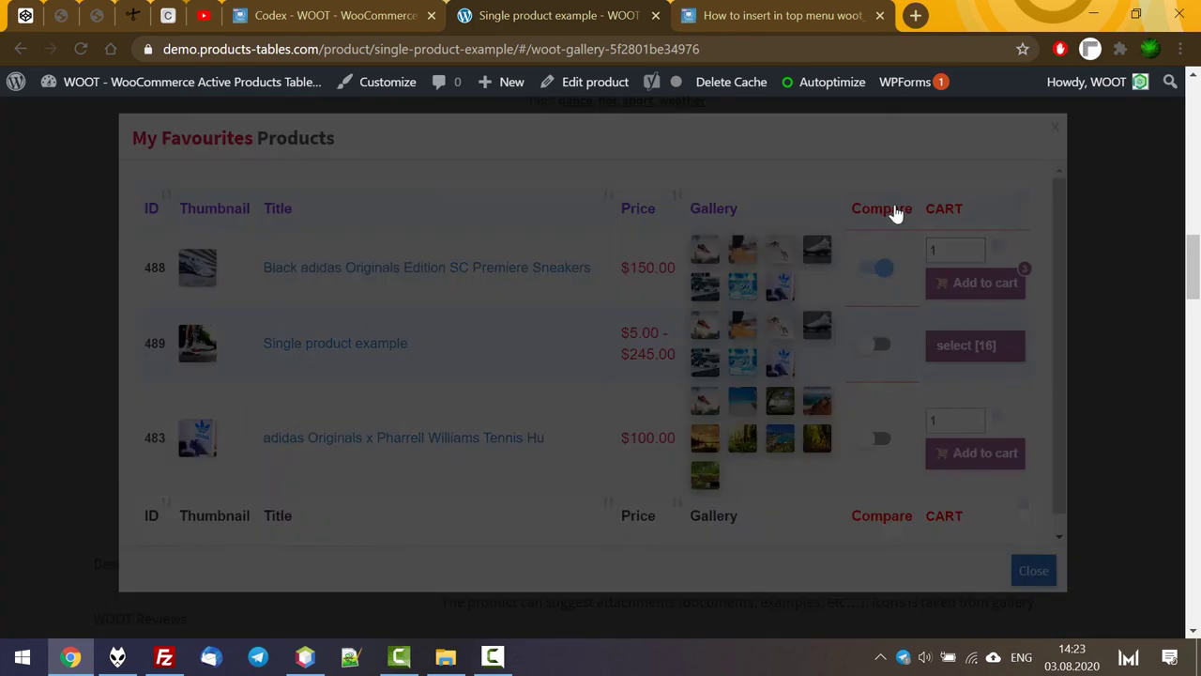
View the comparison and cart popups from the favourites table, closing each one and the favourites popup
{"action": "left_click", "coordinate": [893, 208]}
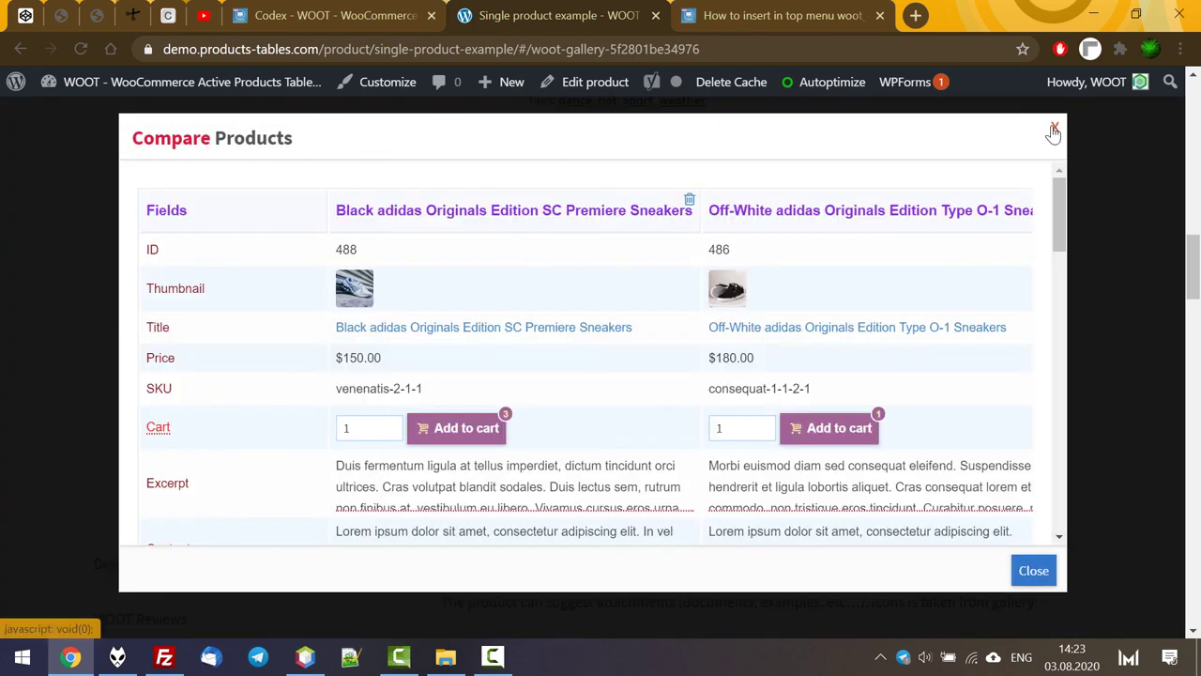
{"action": "left_click", "coordinate": [1054, 130]}
{"action": "left_click", "coordinate": [948, 210]}
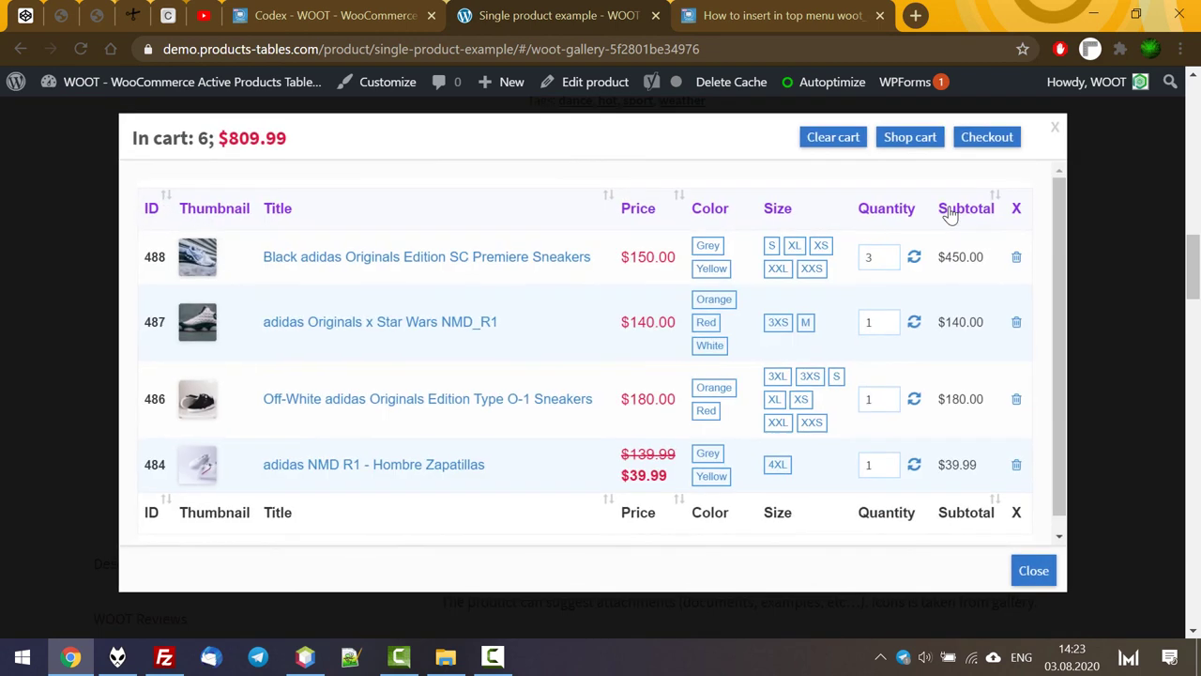
{"action": "left_click", "coordinate": [1051, 129]}
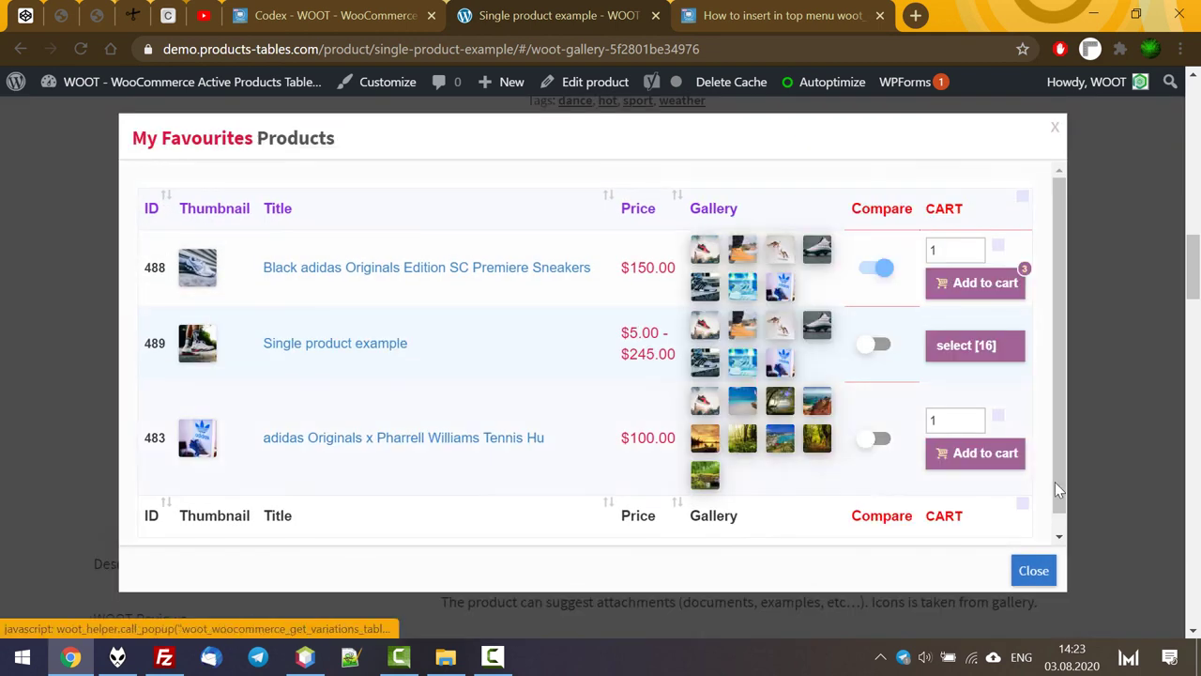
{"action": "left_click", "coordinate": [1032, 569]}
View the product manager message form, read the woot_popup_iframe_button shortcode documentation, and close both documentation pages
{"action": "scroll", "coordinate": [738, 338], "scroll_direction": "down", "scroll_amount": 1}
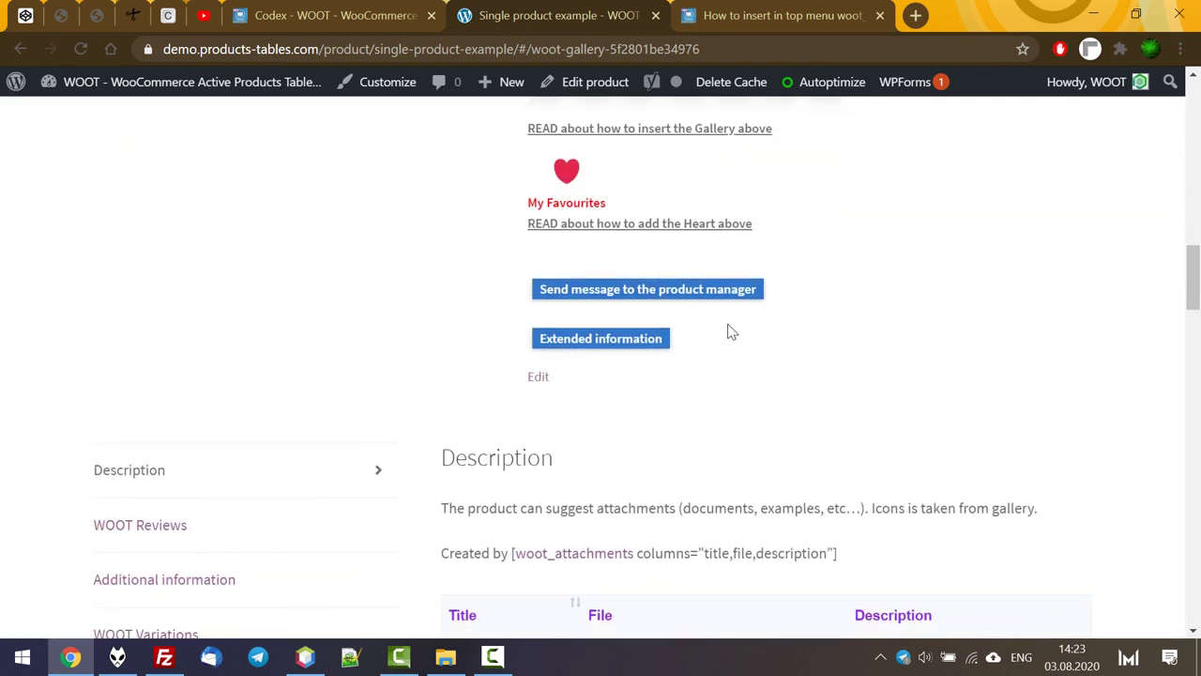
{"action": "left_click", "coordinate": [711, 301]}
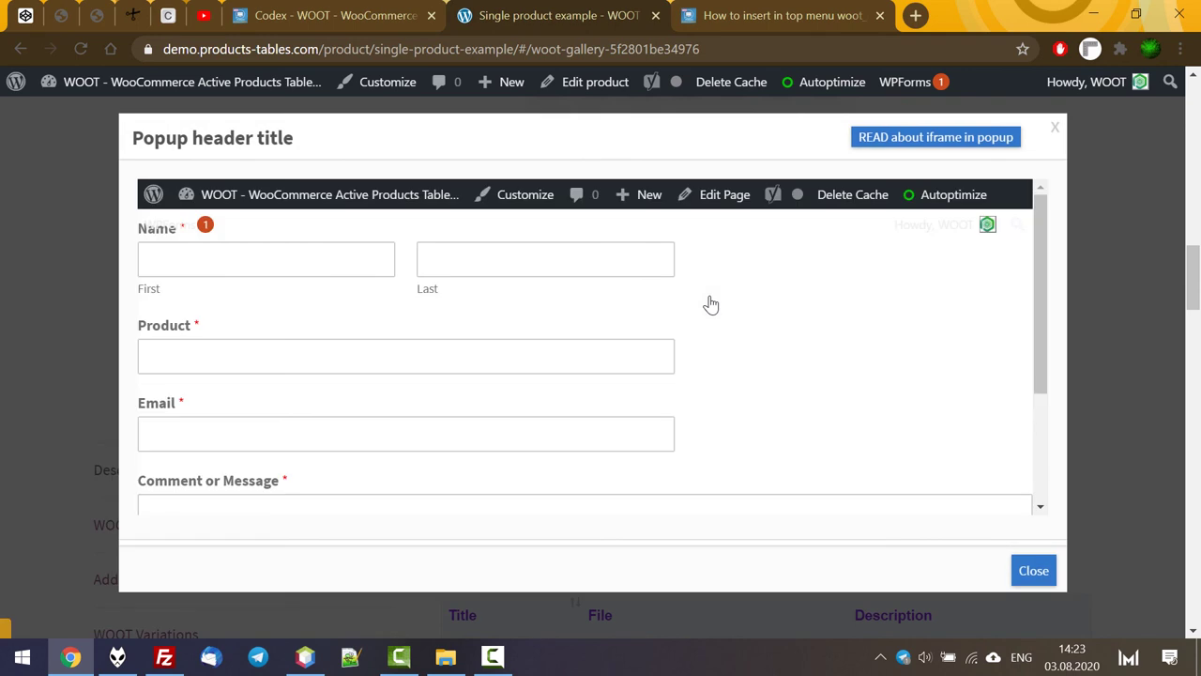
{"action": "left_click", "coordinate": [951, 137]}
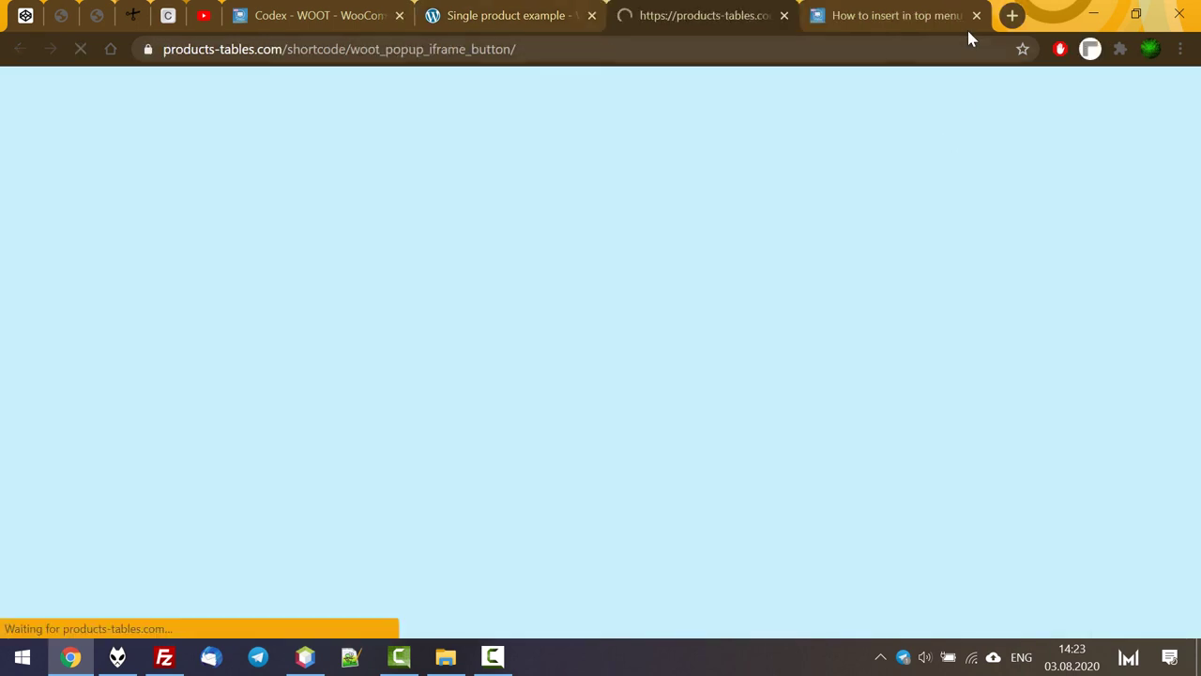
{"action": "left_click", "coordinate": [977, 16]}
{"action": "scroll", "coordinate": [662, 380], "scroll_direction": "down", "scroll_amount": 9}
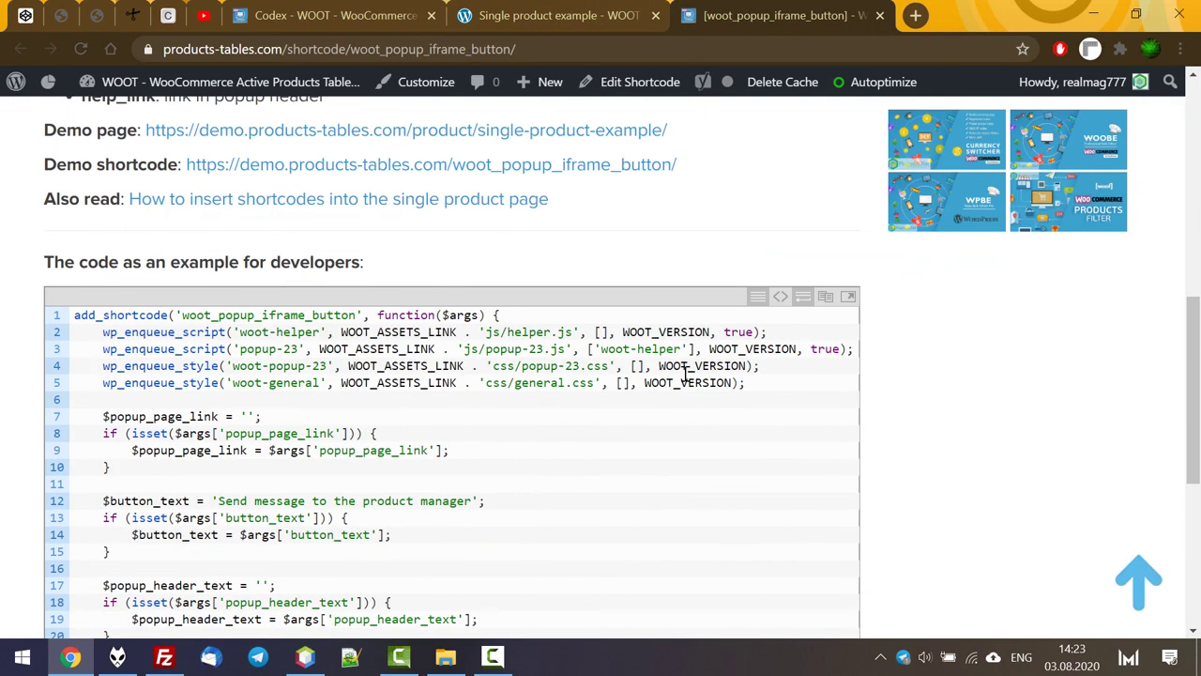
{"action": "scroll", "coordinate": [738, 388], "scroll_direction": "up", "scroll_amount": 8}
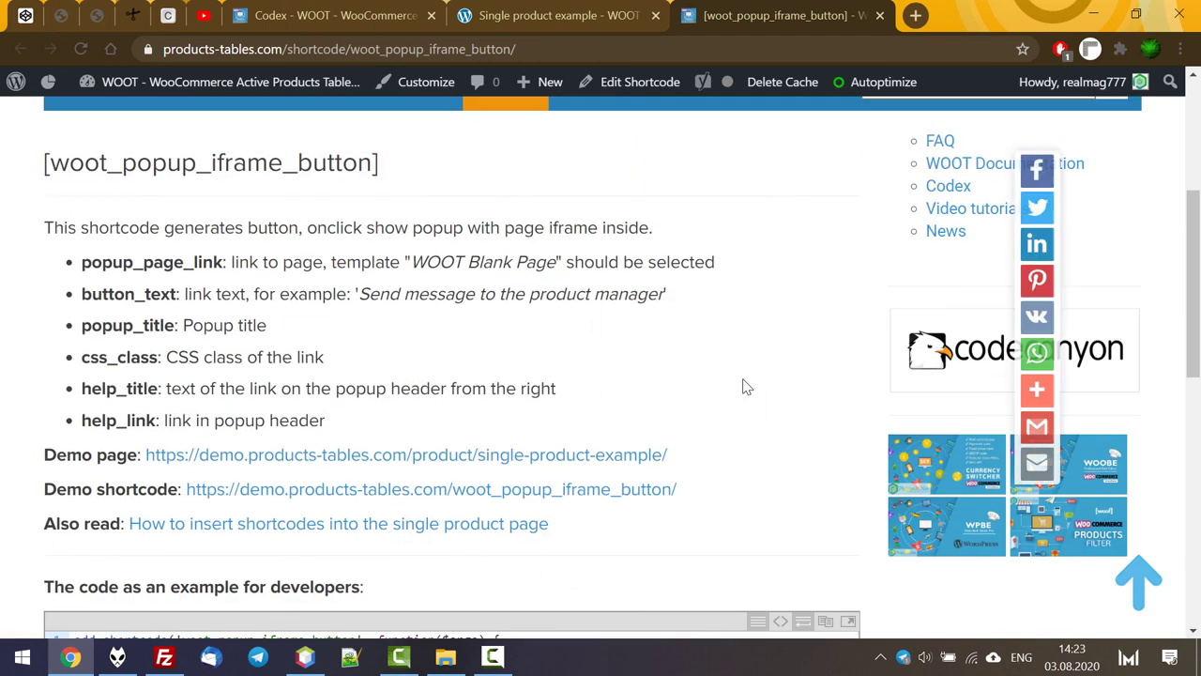
{"action": "left_click", "coordinate": [880, 16]}
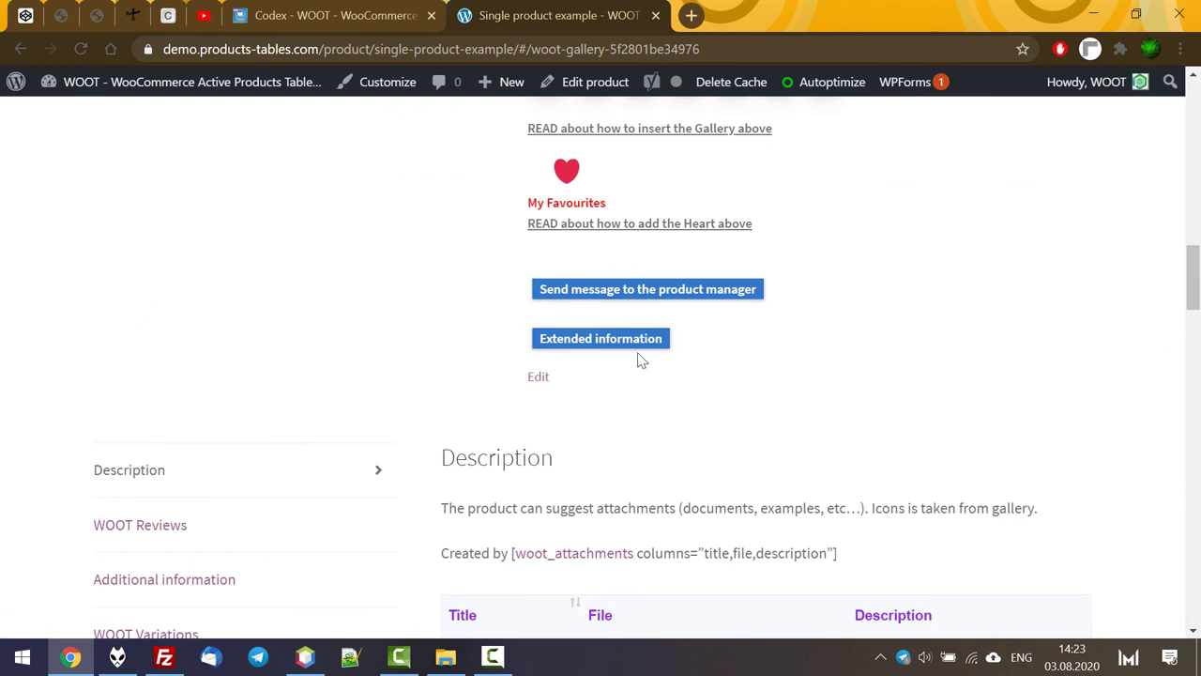
Look through the product's Extended information popup down to its end and close it
{"action": "left_click", "coordinate": [629, 344]}
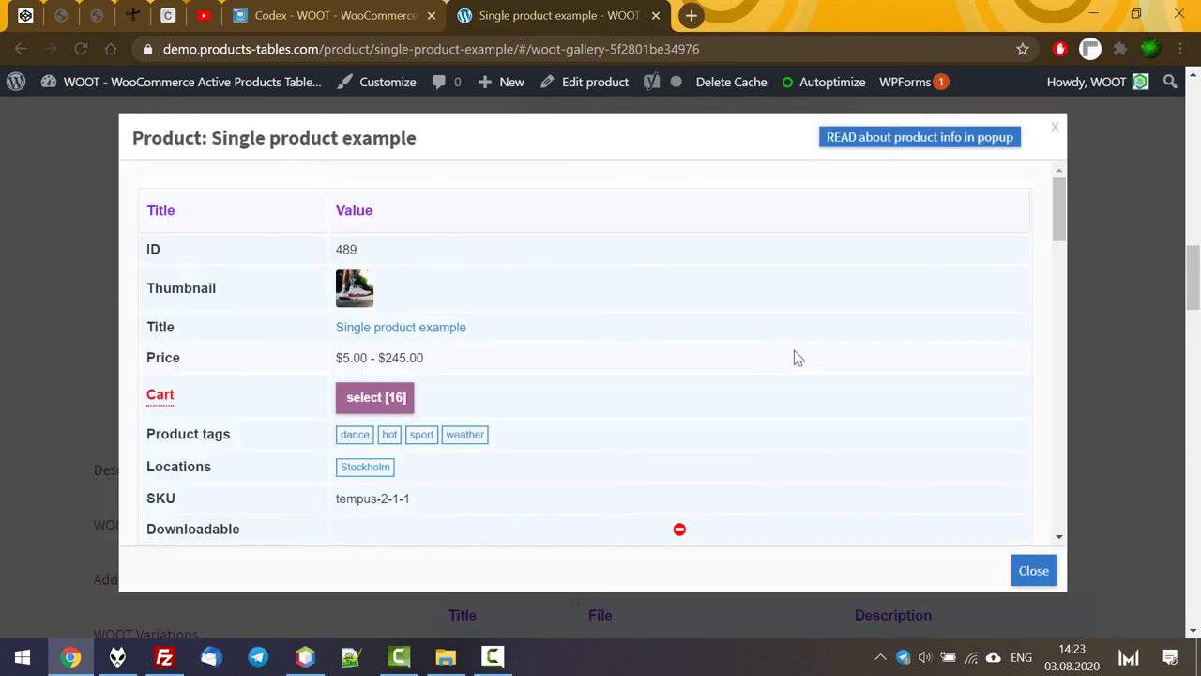
{"action": "left_click_drag", "start_coordinate": [1059, 196], "coordinate": [1047, 496]}
{"action": "left_click", "coordinate": [1023, 571]}
Examine the attachments table in the product's Description section
{"action": "scroll", "coordinate": [849, 305], "scroll_direction": "down", "scroll_amount": 3}
{"action": "scroll", "coordinate": [886, 266], "scroll_direction": "down", "scroll_amount": 2}
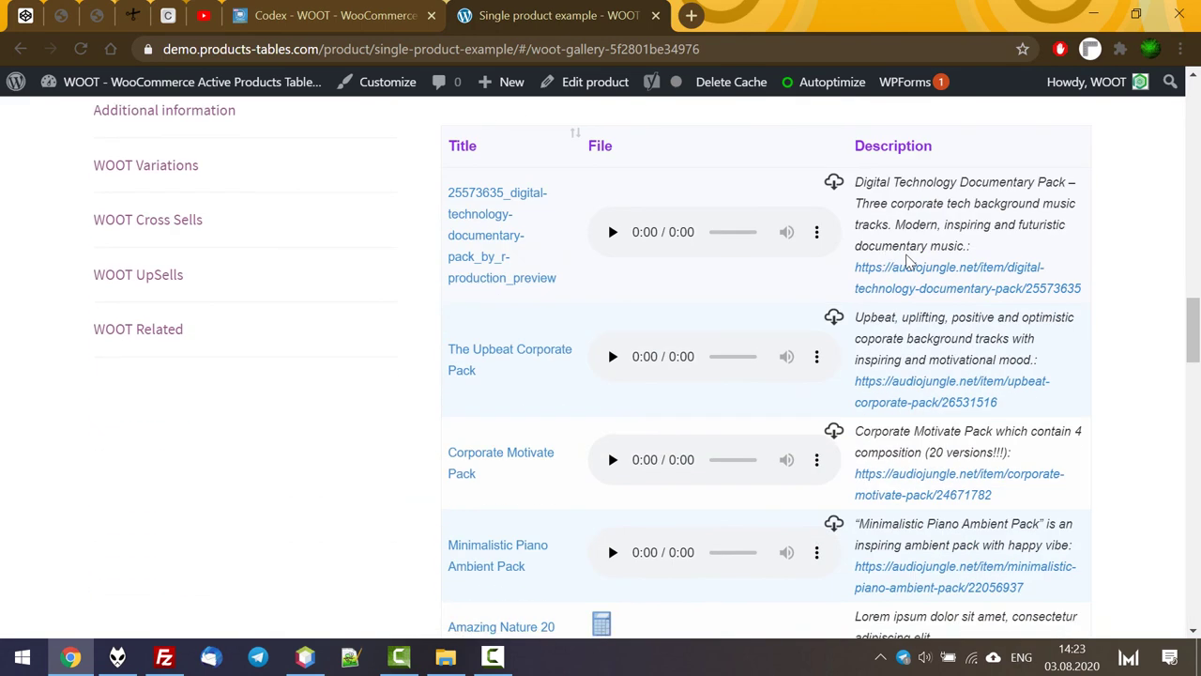
{"action": "scroll", "coordinate": [969, 263], "scroll_direction": "up", "scroll_amount": 2}
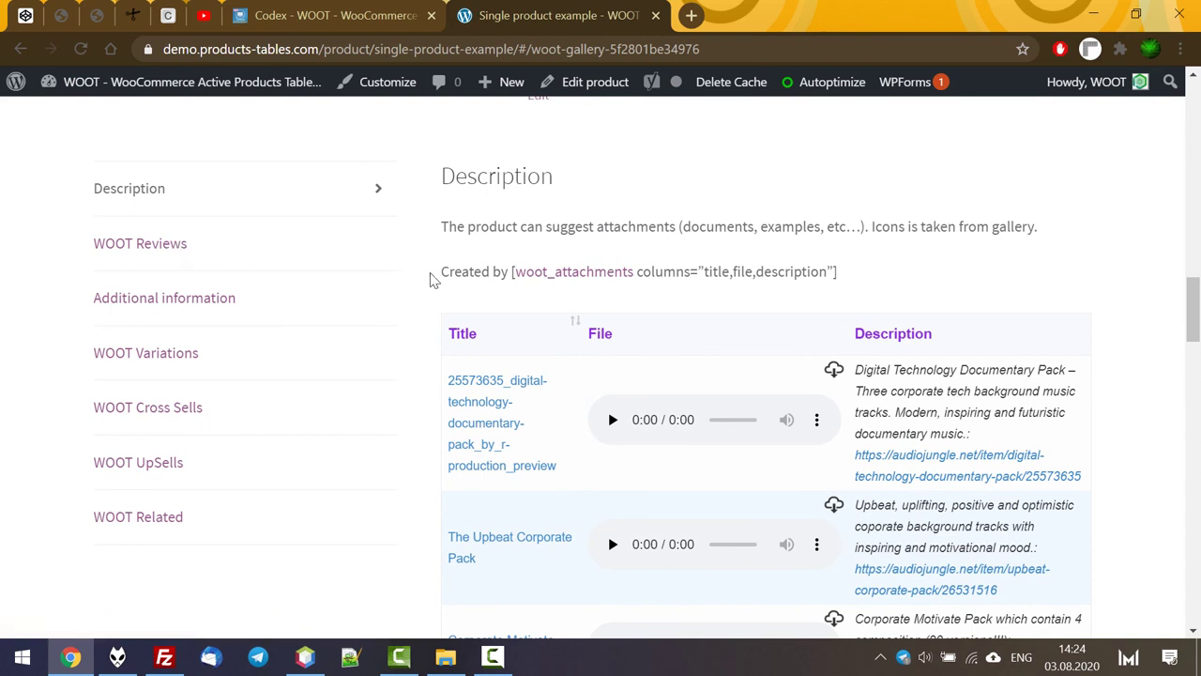
Highlight the woot_attachments shortcode line, and expand and collapse the first two comments in the product's WOOT Reviews section
{"action": "left_click_drag", "start_coordinate": [415, 272], "coordinate": [893, 280]}
{"action": "left_click", "coordinate": [166, 246]}
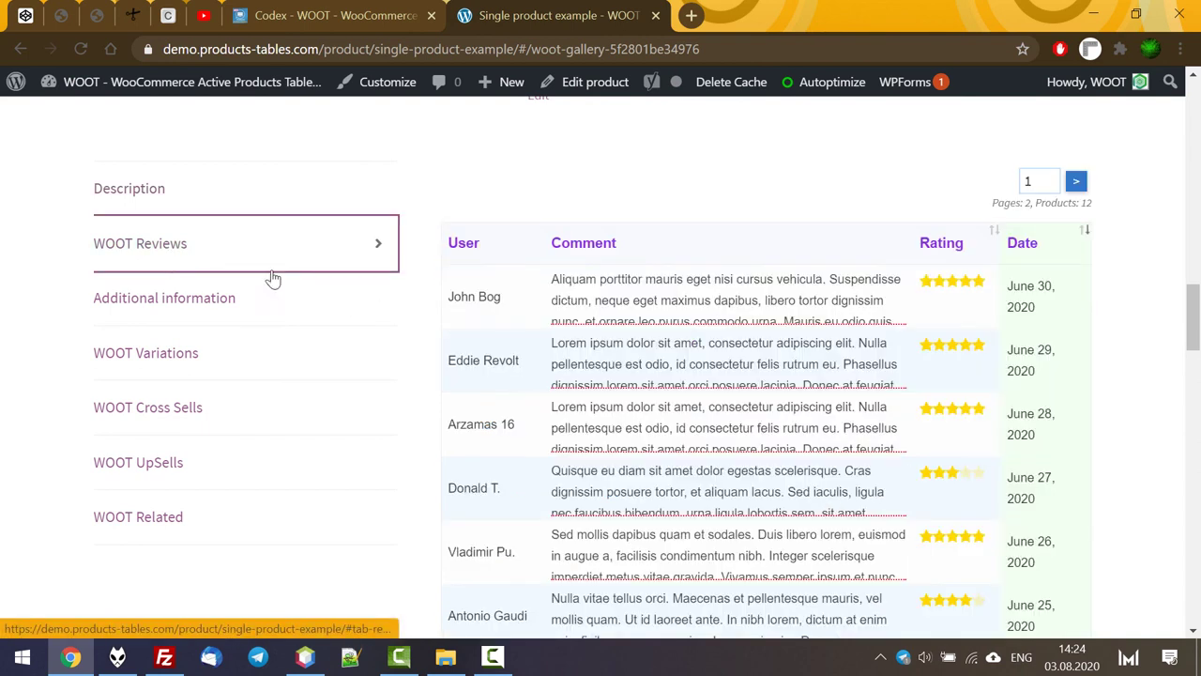
{"action": "left_click", "coordinate": [769, 306]}
{"action": "left_click", "coordinate": [879, 283]}
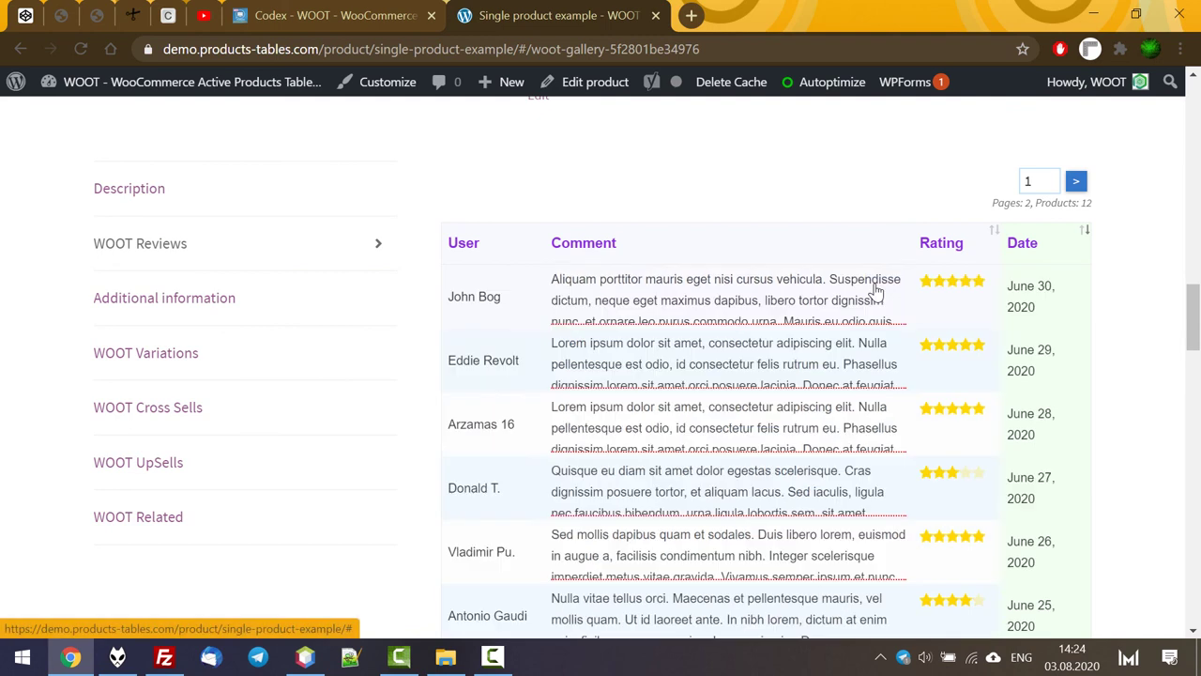
{"action": "left_click", "coordinate": [779, 372]}
{"action": "left_click", "coordinate": [879, 349]}
Sort the product's reviews table by date with the oldest review first
{"action": "left_click", "coordinate": [1083, 236]}
{"action": "left_click", "coordinate": [1085, 237]}
{"action": "left_click", "coordinate": [1085, 239]}
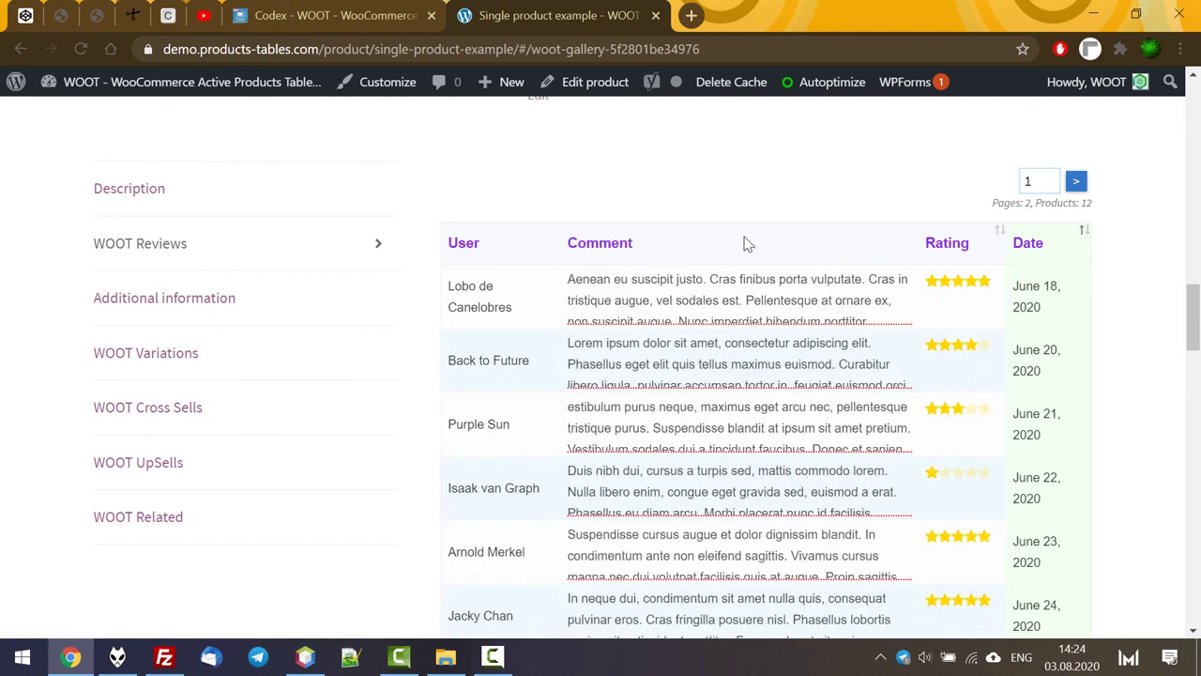
View the product's Additional information, WOOT Variations, WOOT Cross Sells, WOOT UpSells and WOOT Related sections one after another
{"action": "left_click", "coordinate": [248, 303]}
{"action": "left_click", "coordinate": [223, 356]}
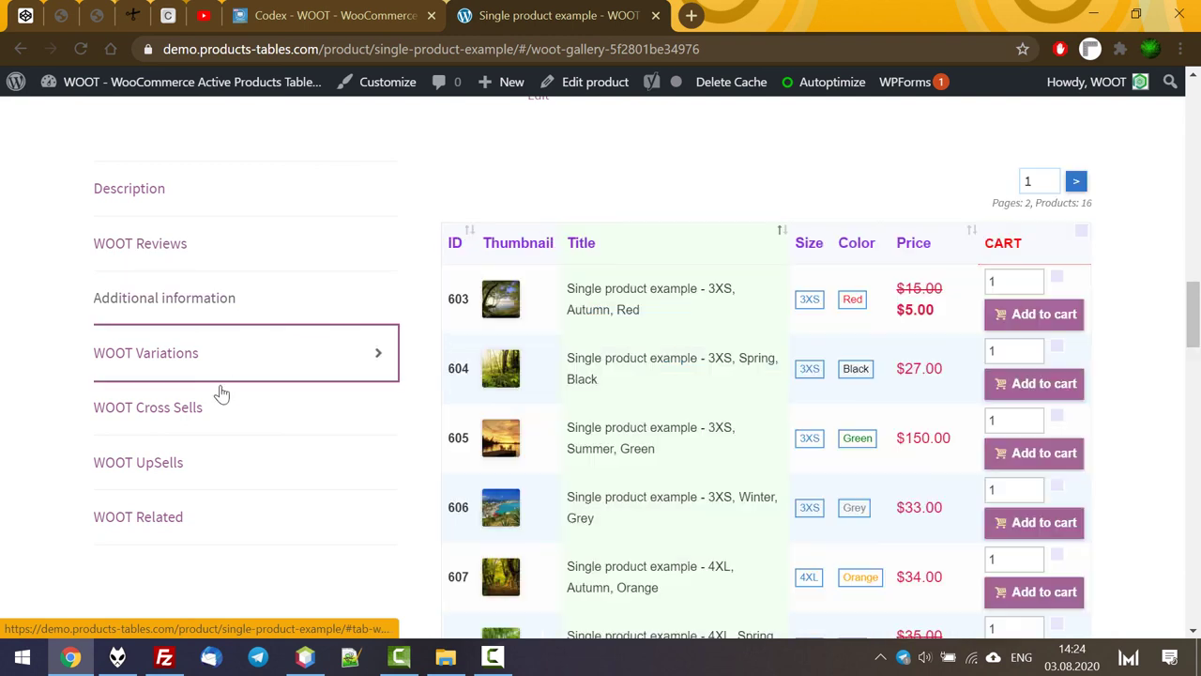
{"action": "left_click", "coordinate": [216, 411]}
{"action": "left_click", "coordinate": [203, 464]}
{"action": "left_click", "coordinate": [229, 520]}
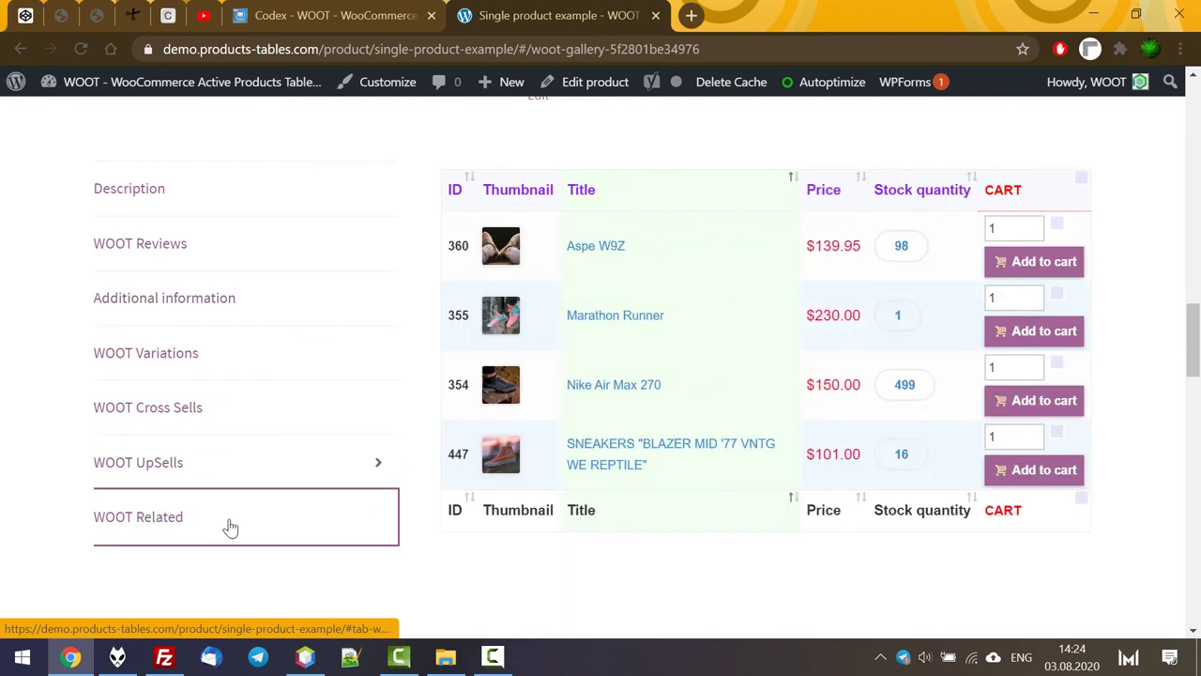
Open the Audio Referrals demo page and play the audio example of the first product in its table
{"action": "scroll", "coordinate": [1193, 316], "scroll_direction": "up", "scroll_amount": 6}
{"action": "scroll", "coordinate": [1194, 316], "scroll_direction": "up", "scroll_amount": 10}
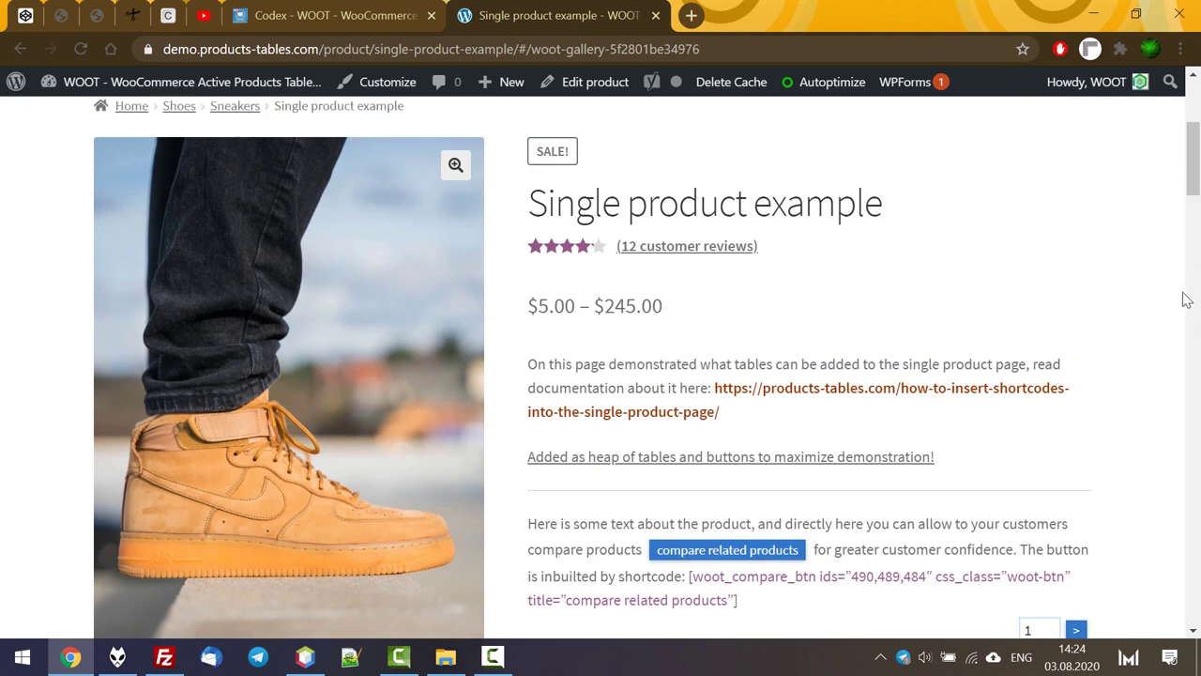
{"action": "left_click", "coordinate": [699, 331]}
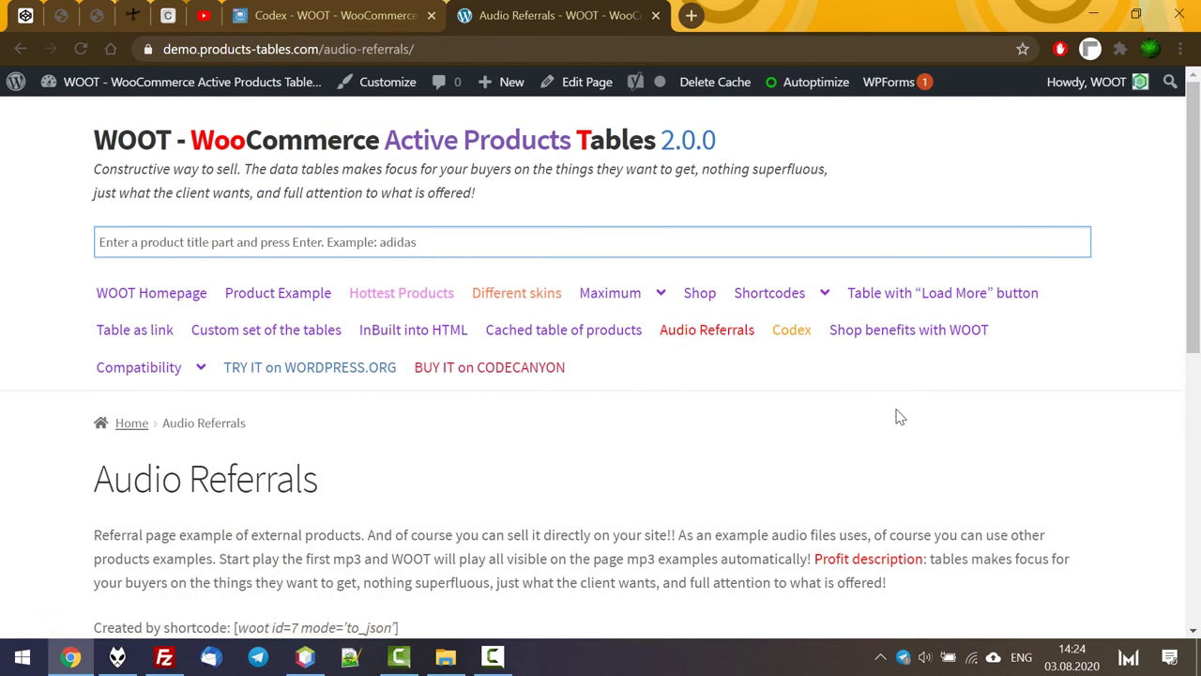
{"action": "scroll", "coordinate": [906, 419], "scroll_direction": "down", "scroll_amount": 4}
{"action": "scroll", "coordinate": [907, 418], "scroll_direction": "down", "scroll_amount": 2}
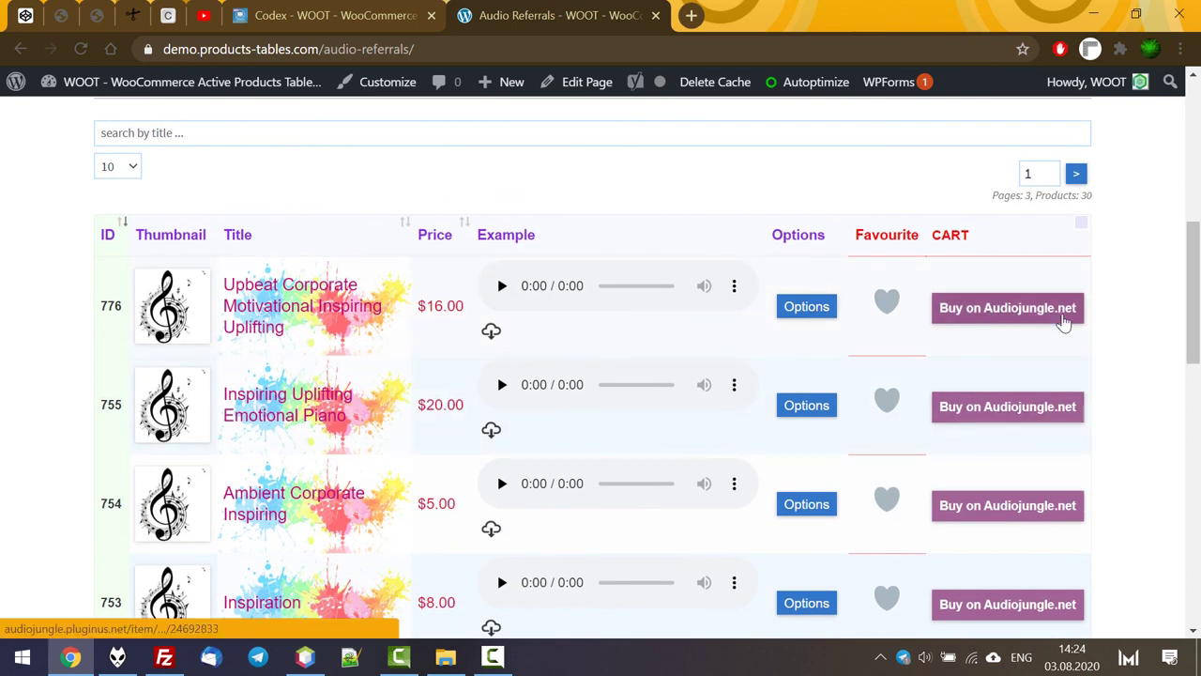
{"action": "left_click", "coordinate": [501, 285]}
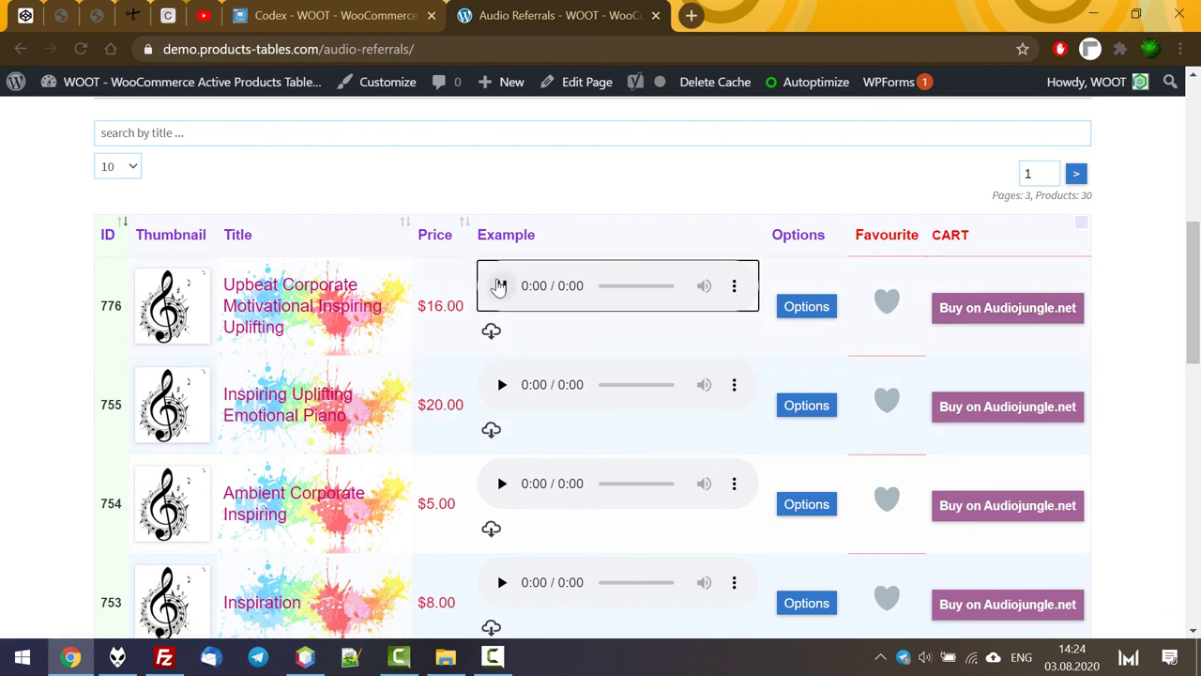
Open the Cached table of products demo page and sort its table by price, lowest first
{"action": "scroll", "coordinate": [775, 317], "scroll_direction": "up", "scroll_amount": 5}
{"action": "left_click", "coordinate": [590, 235]}
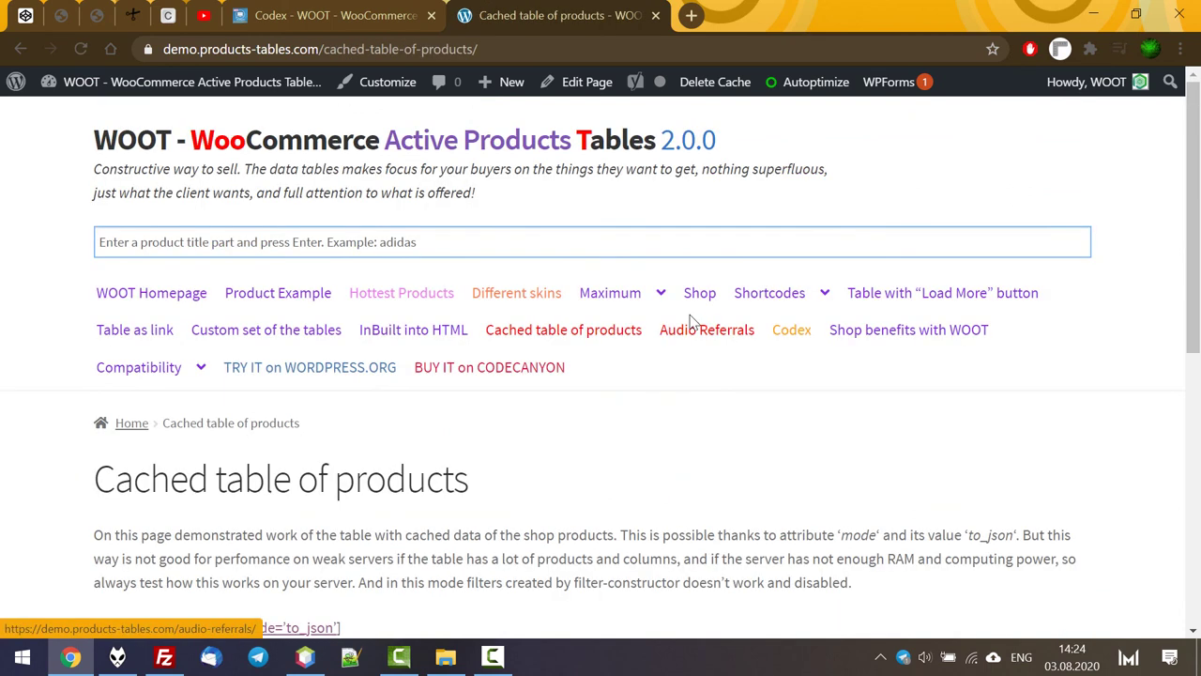
{"action": "scroll", "coordinate": [730, 380], "scroll_direction": "down", "scroll_amount": 6}
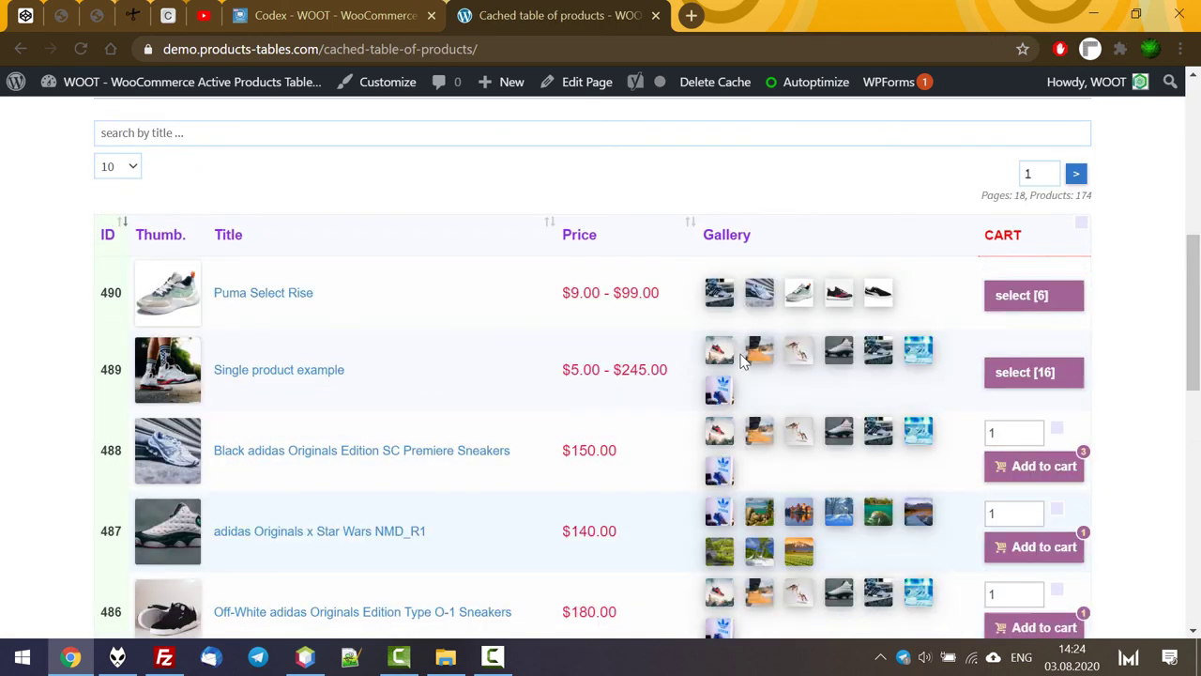
{"action": "left_click", "coordinate": [677, 232]}
{"action": "left_click", "coordinate": [643, 233]}
{"action": "left_click", "coordinate": [644, 233]}
{"action": "left_click", "coordinate": [646, 235]}
{"action": "left_click", "coordinate": [647, 237]}
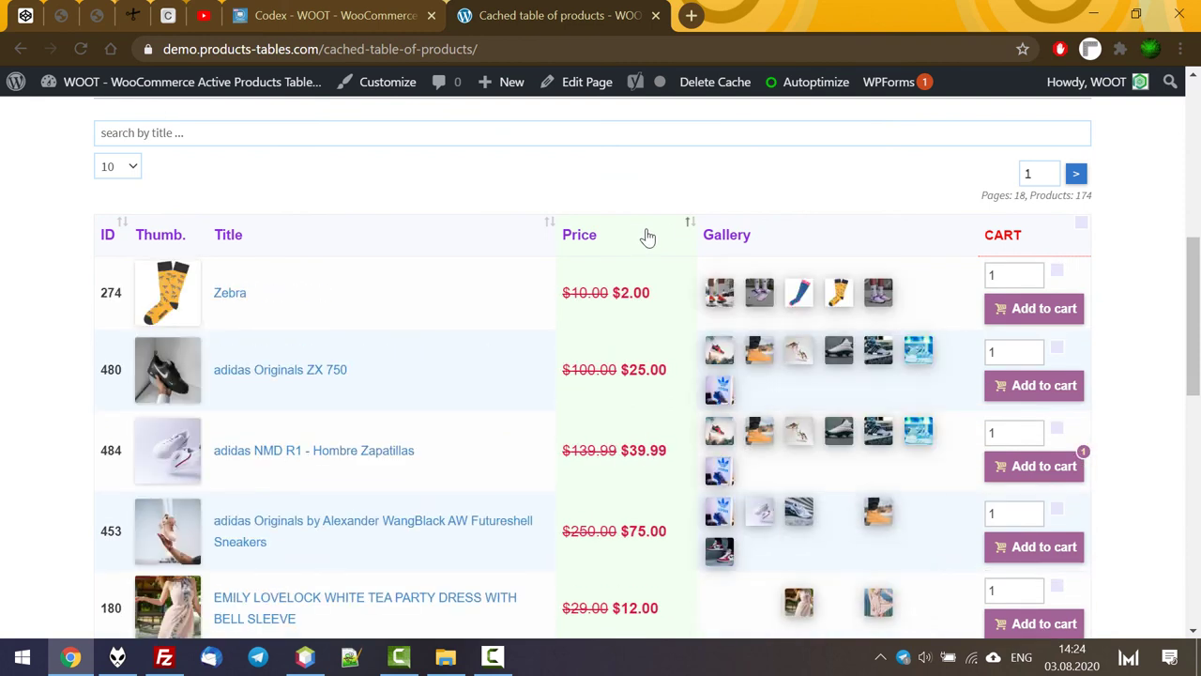
Filter the cached products table by the title text "adidas" and look through the matching rows
{"action": "scroll", "coordinate": [392, 320], "scroll_direction": "up", "scroll_amount": 1}
{"action": "left_click", "coordinate": [268, 229]}
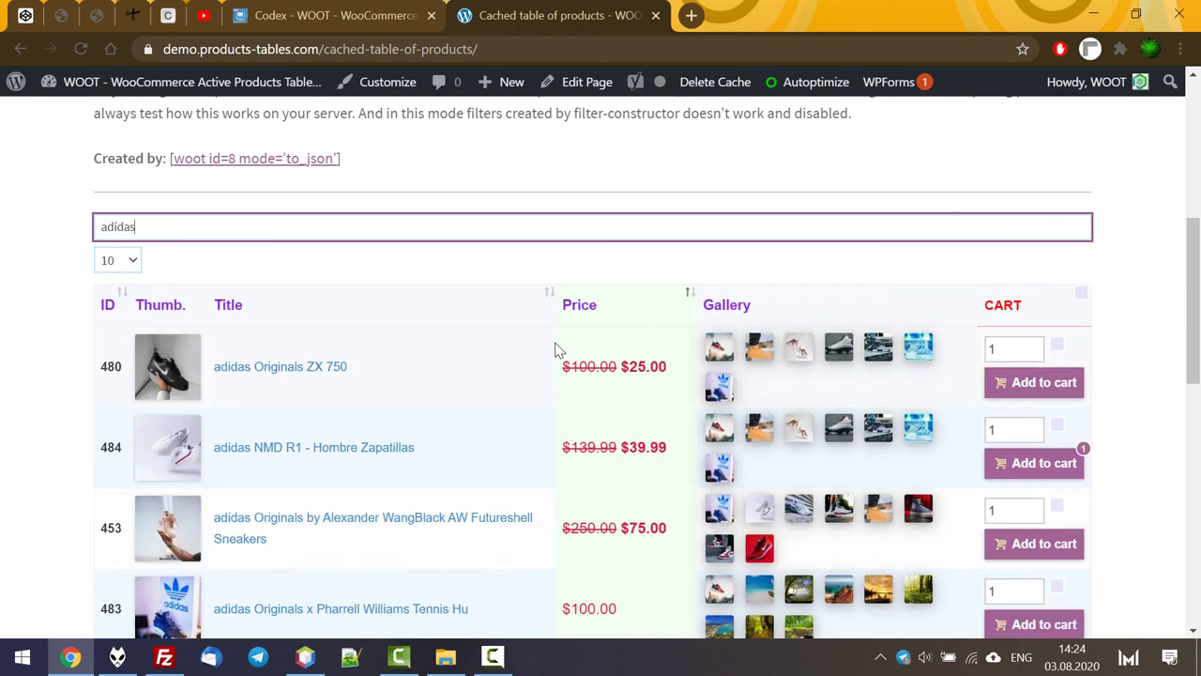
{"action": "scroll", "coordinate": [554, 350], "scroll_direction": "down", "scroll_amount": 3}
{"action": "scroll", "coordinate": [1164, 388], "scroll_direction": "up", "scroll_amount": 2}
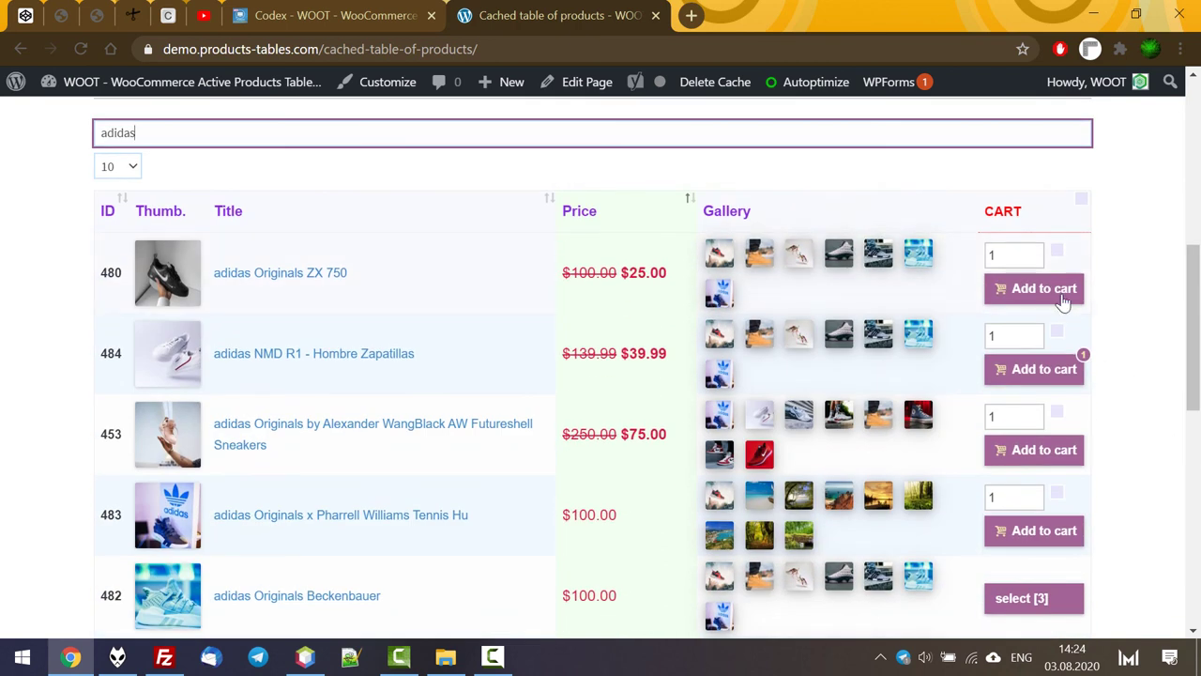
Add one adidas Originals ZX 750 to the cart and view its gallery images, closing both popups
{"action": "left_click", "coordinate": [1065, 298]}
{"action": "left_click", "coordinate": [1019, 223]}
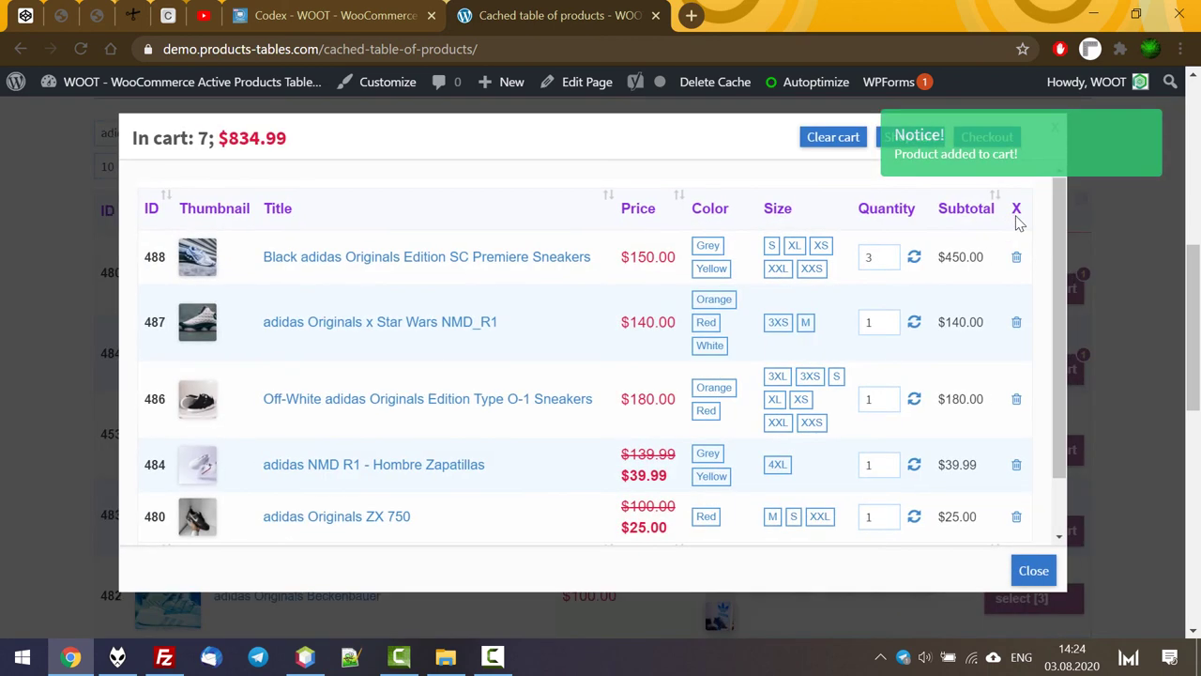
{"action": "left_click", "coordinate": [1031, 568]}
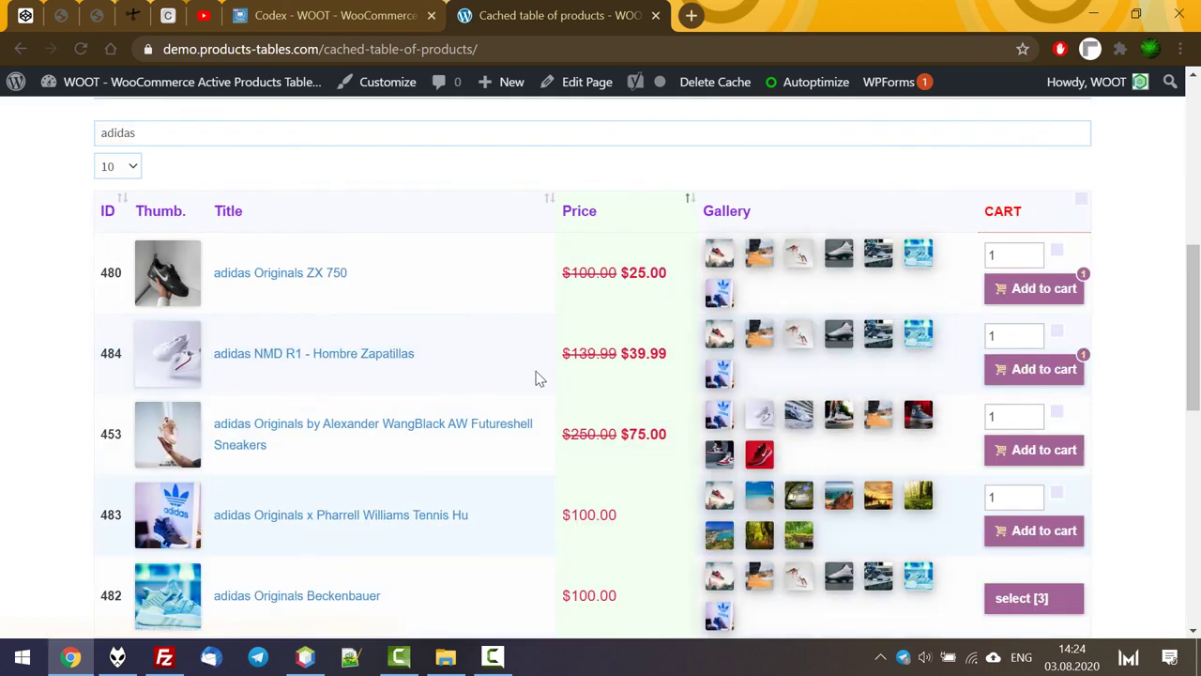
{"action": "left_click", "coordinate": [715, 255]}
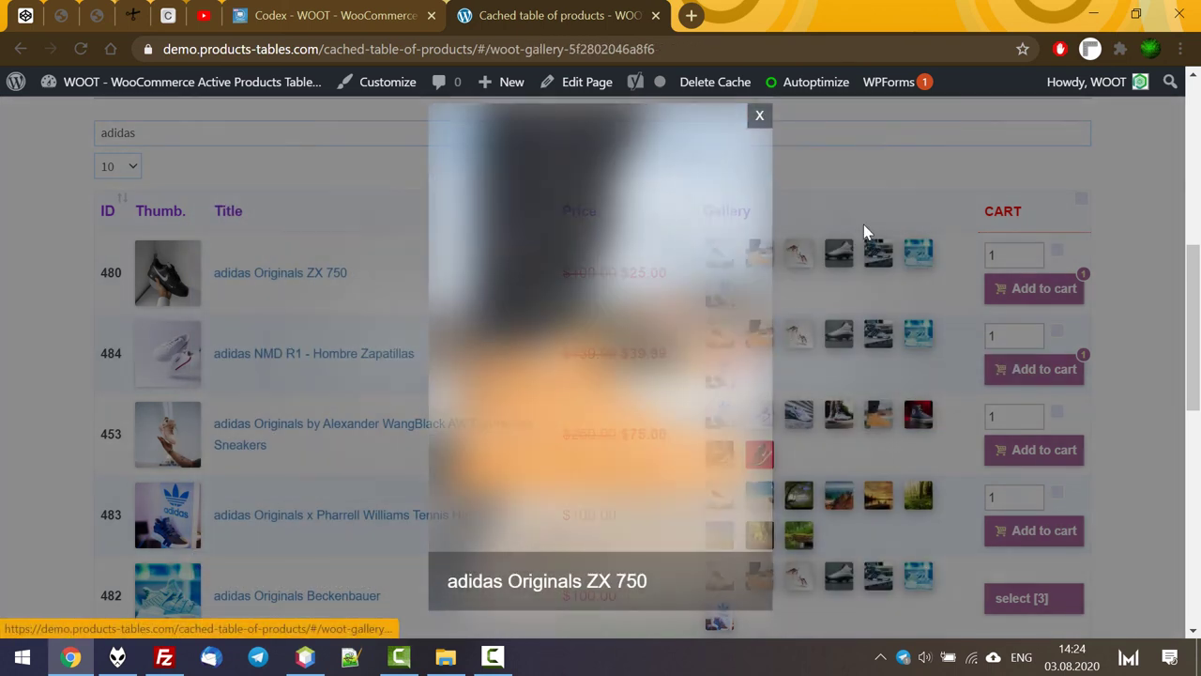
{"action": "left_click", "coordinate": [950, 361]}
Open the Table as link demo page and look through the popup table behind "click on this text", including its far columns
{"action": "scroll", "coordinate": [938, 362], "scroll_direction": "up", "scroll_amount": 1}
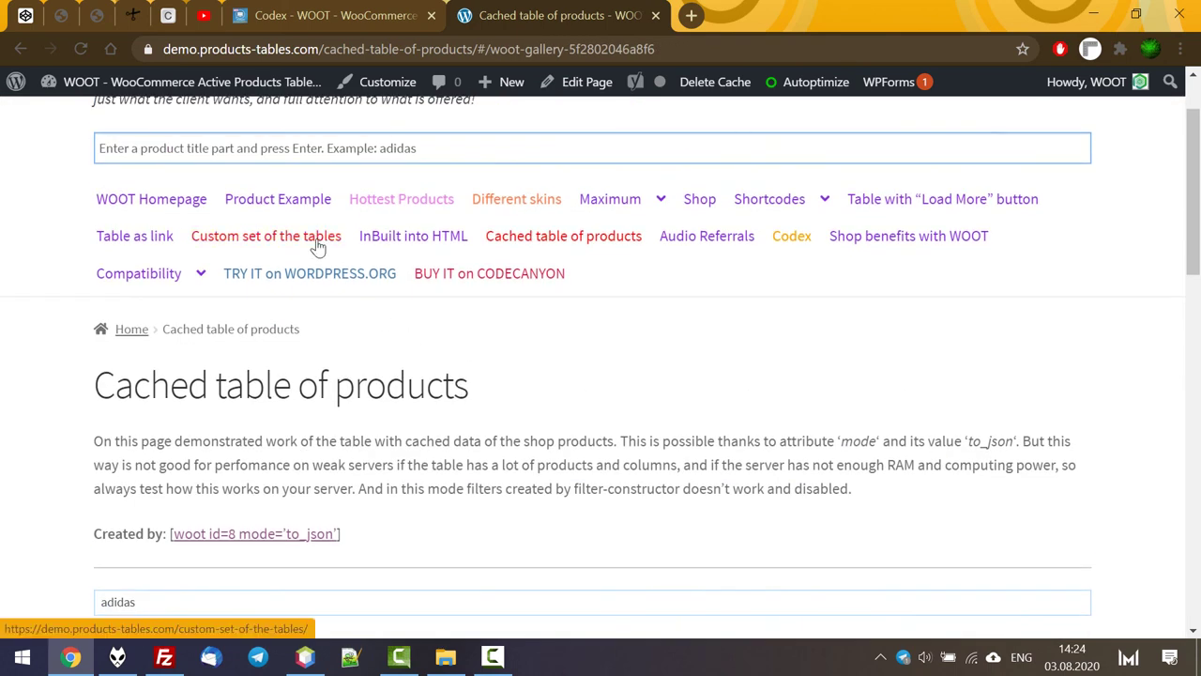
{"action": "left_click", "coordinate": [132, 238]}
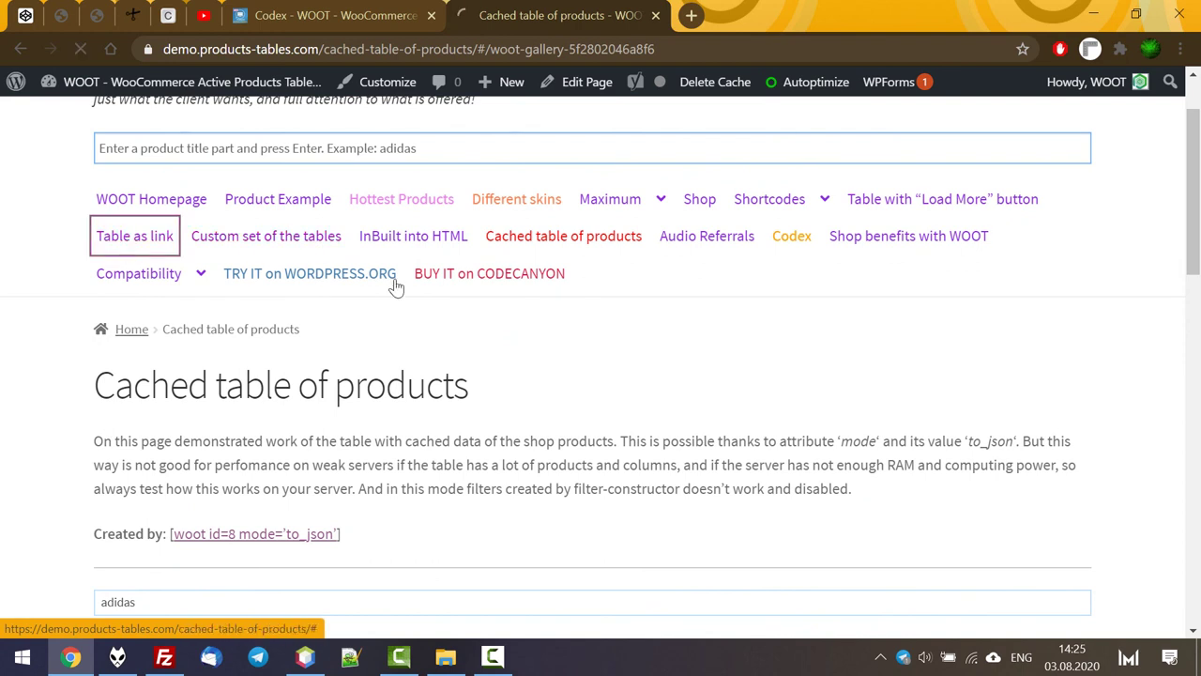
{"action": "scroll", "coordinate": [451, 319], "scroll_direction": "down", "scroll_amount": 3}
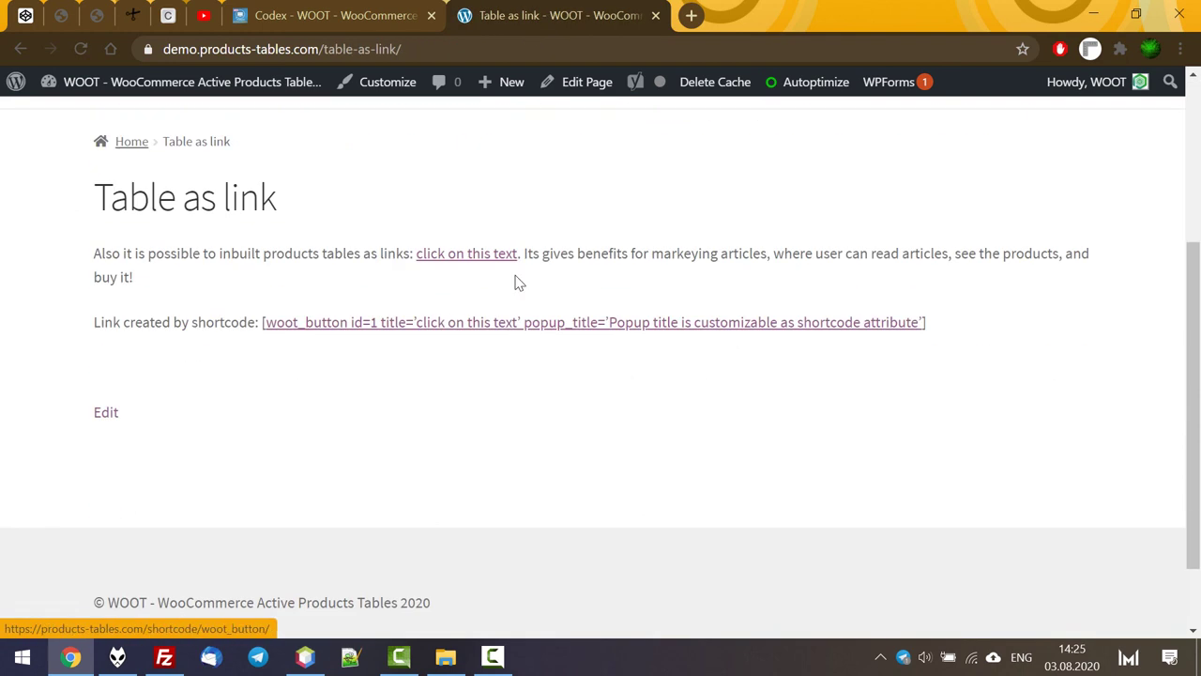
{"action": "left_click", "coordinate": [469, 262]}
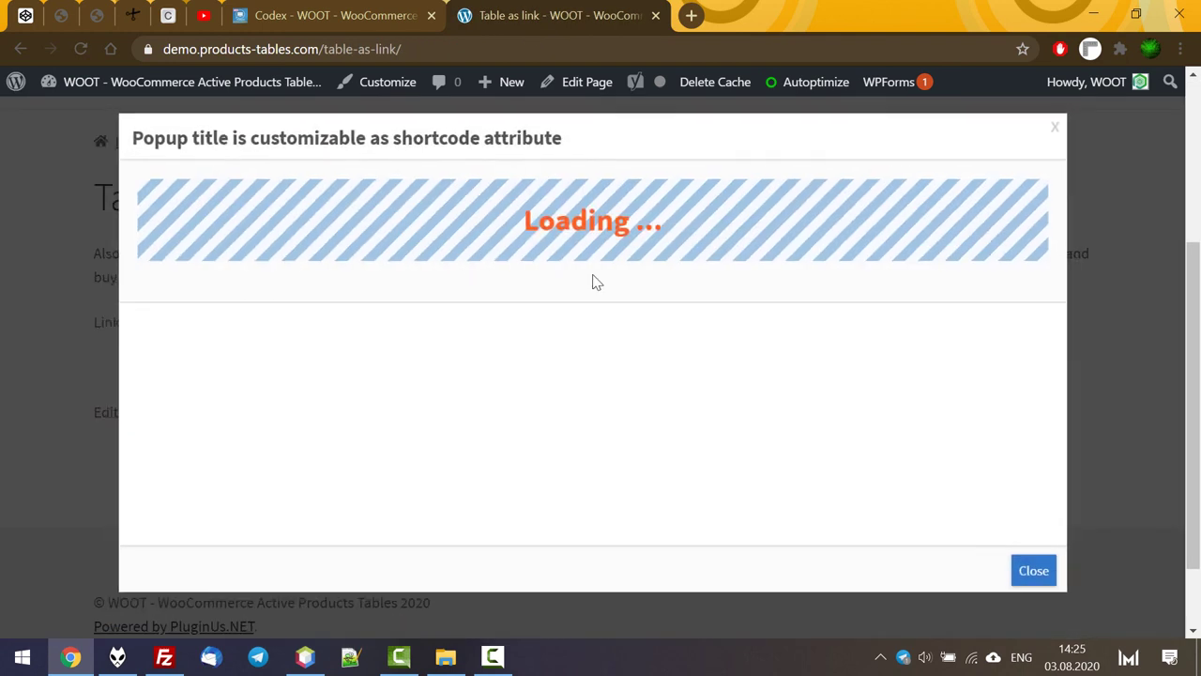
{"action": "scroll", "coordinate": [872, 336], "scroll_direction": "down", "scroll_amount": 5}
{"action": "scroll", "coordinate": [877, 335], "scroll_direction": "up", "scroll_amount": 1}
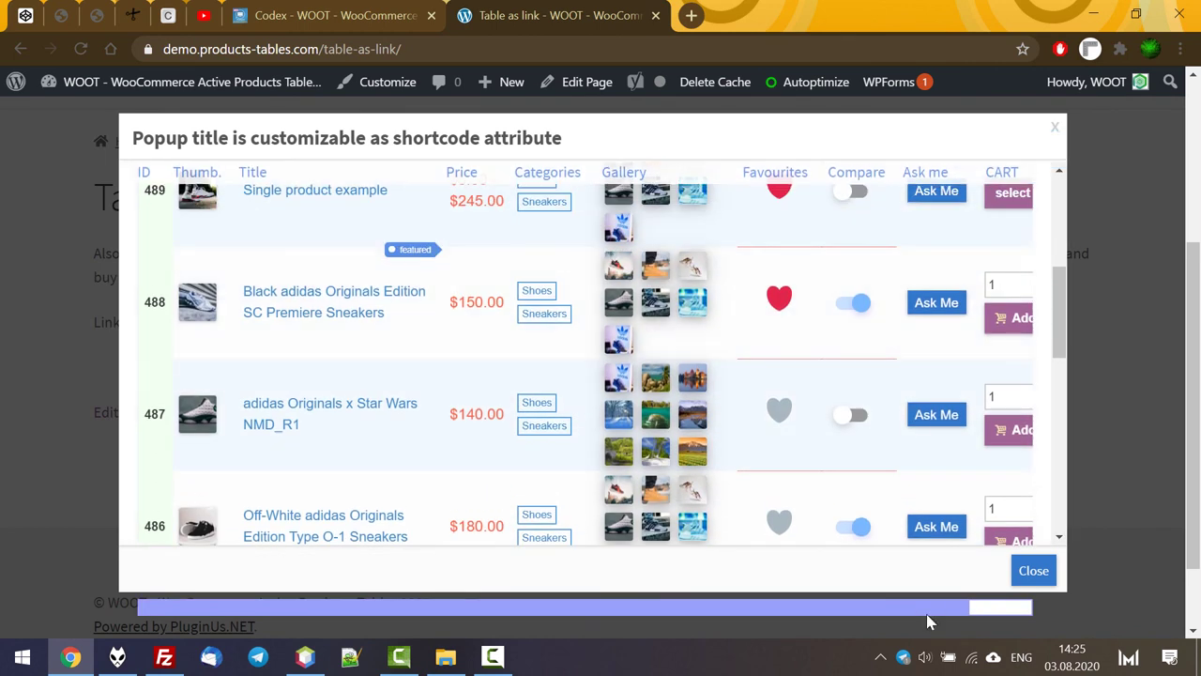
{"action": "left_click", "coordinate": [1017, 608]}
{"action": "left_click_drag", "start_coordinate": [807, 609], "coordinate": [912, 605]}
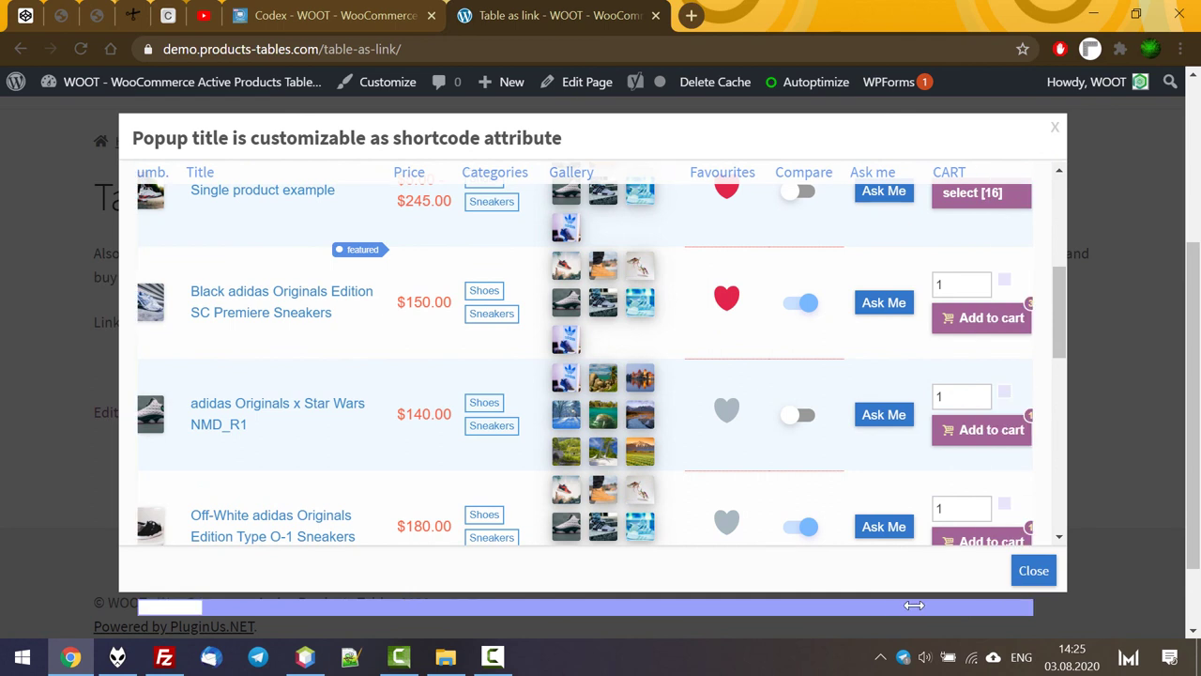
View the Ask Me form for Puma Select Rise down to its end, and close the form and the table popup
{"action": "scroll", "coordinate": [982, 418], "scroll_direction": "up", "scroll_amount": 5}
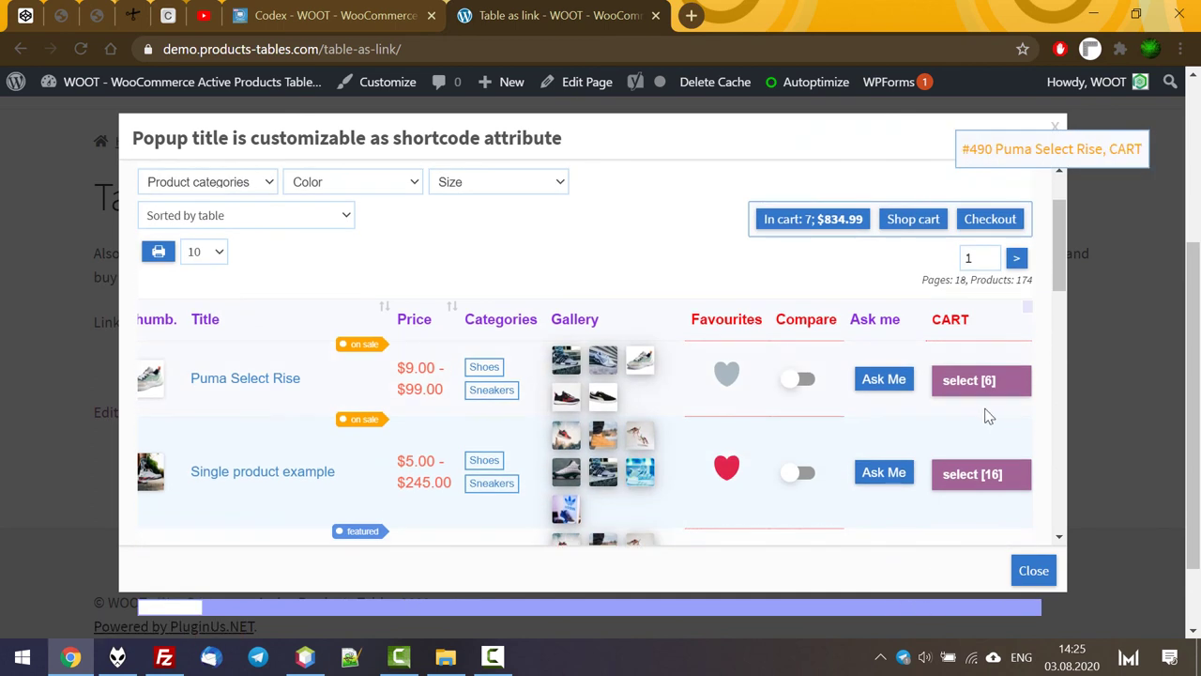
{"action": "left_click", "coordinate": [884, 380]}
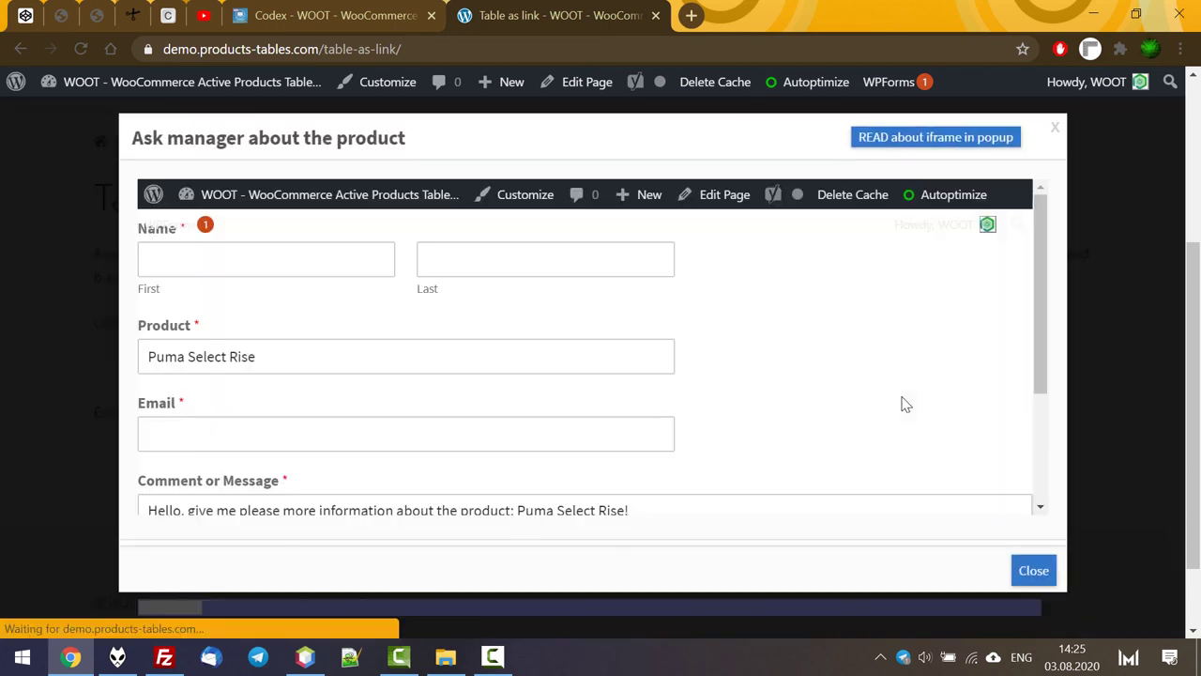
{"action": "scroll", "coordinate": [686, 373], "scroll_direction": "down", "scroll_amount": 3}
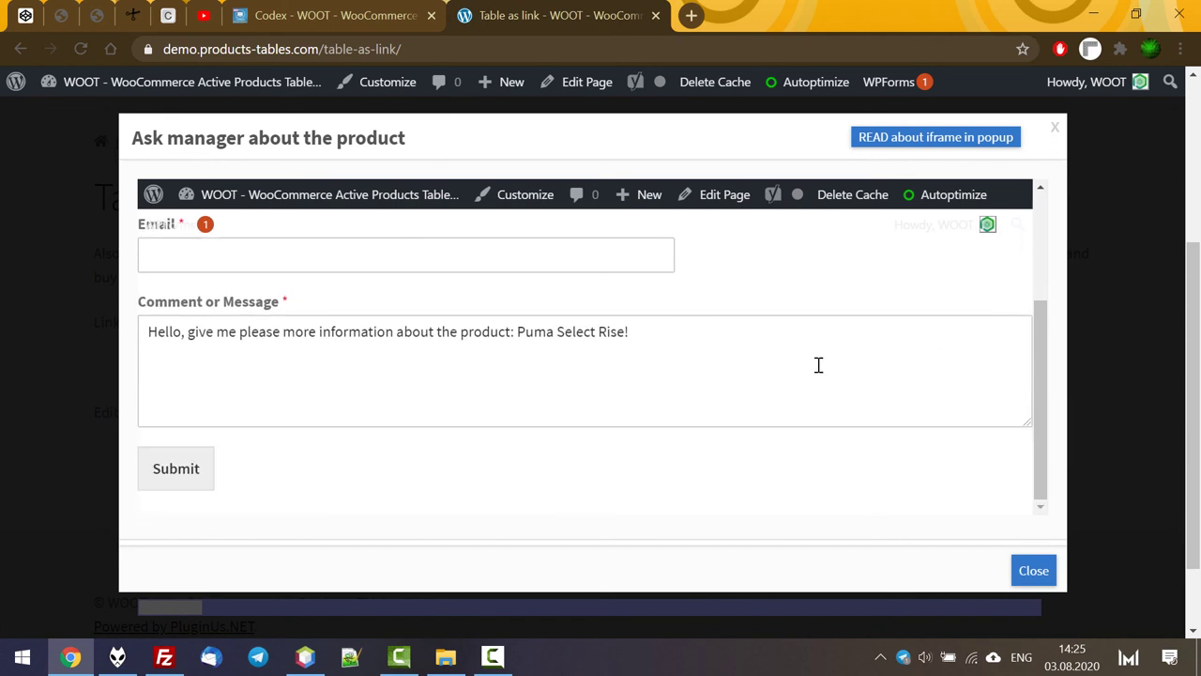
{"action": "left_click", "coordinate": [1033, 571]}
{"action": "left_click", "coordinate": [1033, 571]}
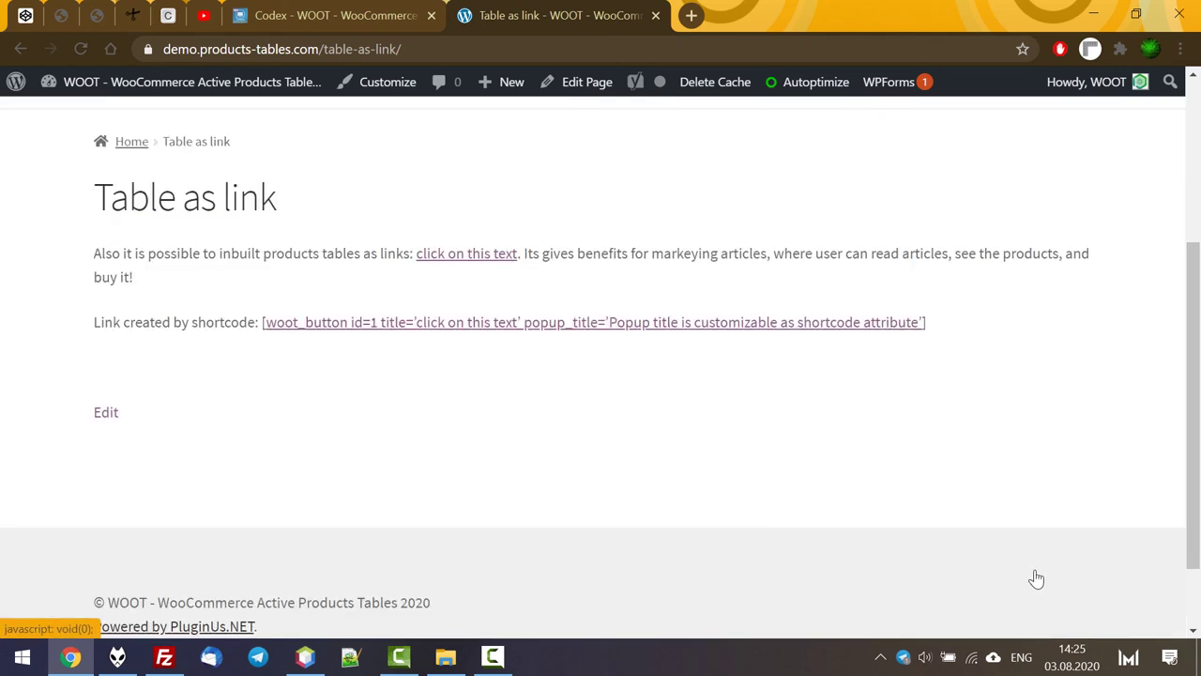
Open the InBuilt into HTML demo page and highlight its introductory text about embedding product tables
{"action": "scroll", "coordinate": [749, 359], "scroll_direction": "up", "scroll_amount": 3}
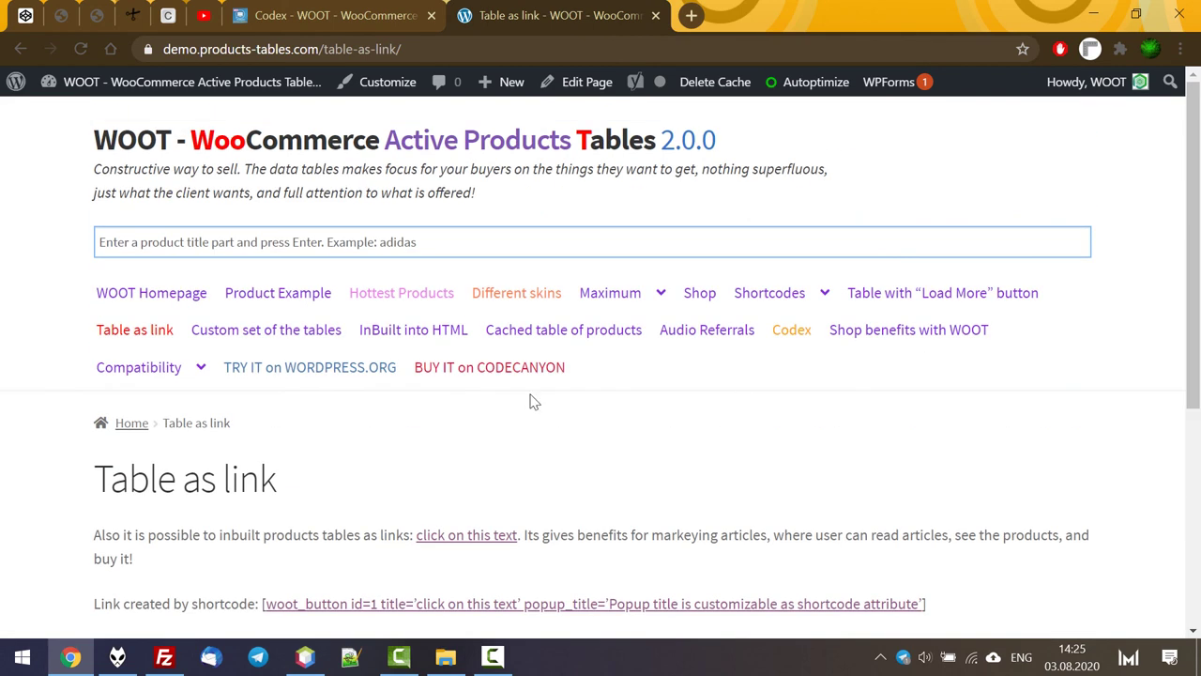
{"action": "left_click", "coordinate": [398, 334]}
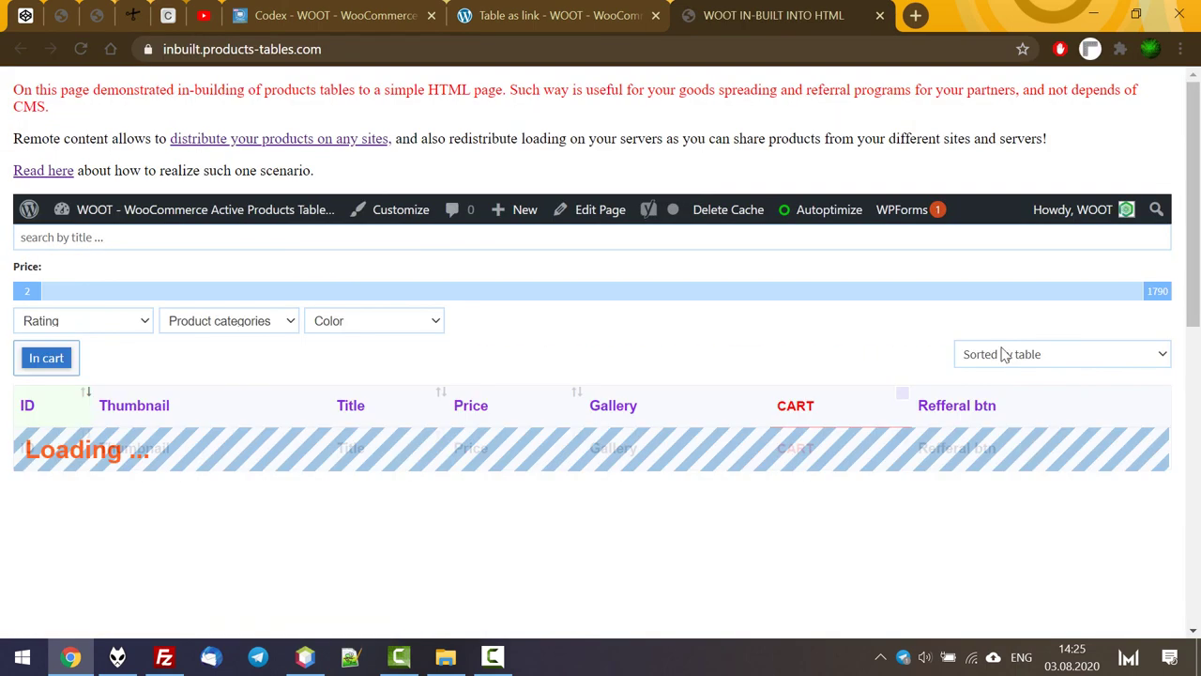
{"action": "left_click_drag", "start_coordinate": [296, 88], "coordinate": [783, 178]}
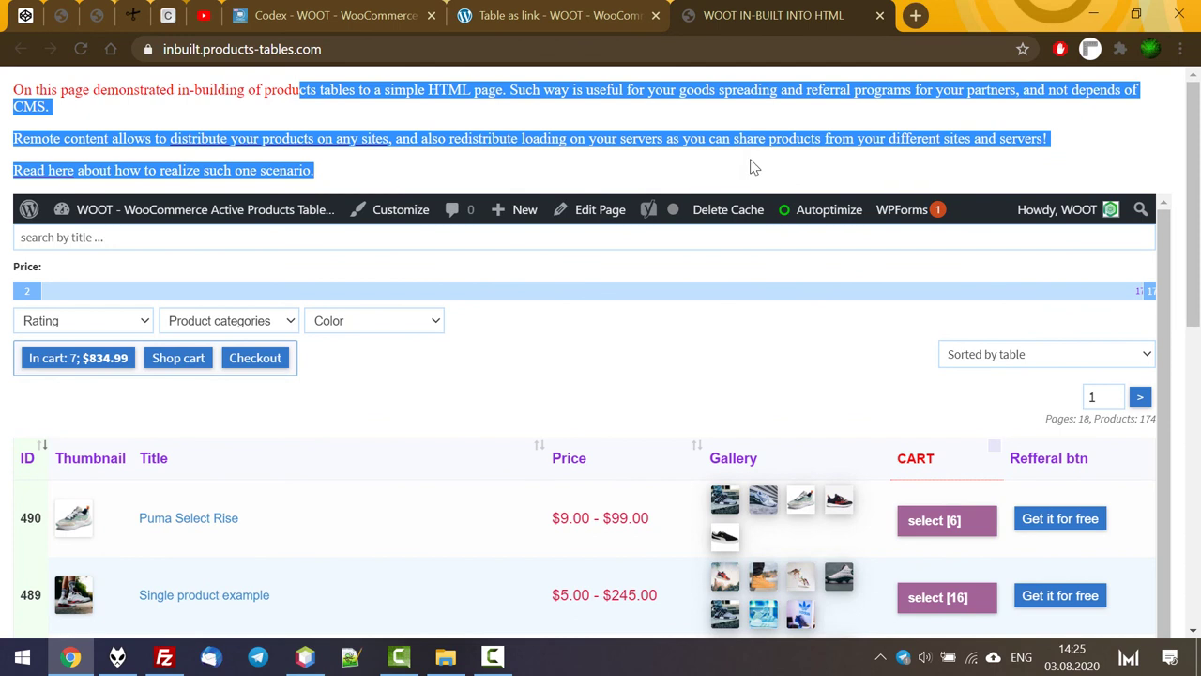
{"action": "left_click", "coordinate": [750, 167]}
View the HTML source of the in-built table page, highlight all its code, and close the source view
{"action": "key", "text": "ctrl+u"}
{"action": "left_click_drag", "start_coordinate": [146, 524], "coordinate": [5, 97]}
{"action": "left_click", "coordinate": [593, 476]}
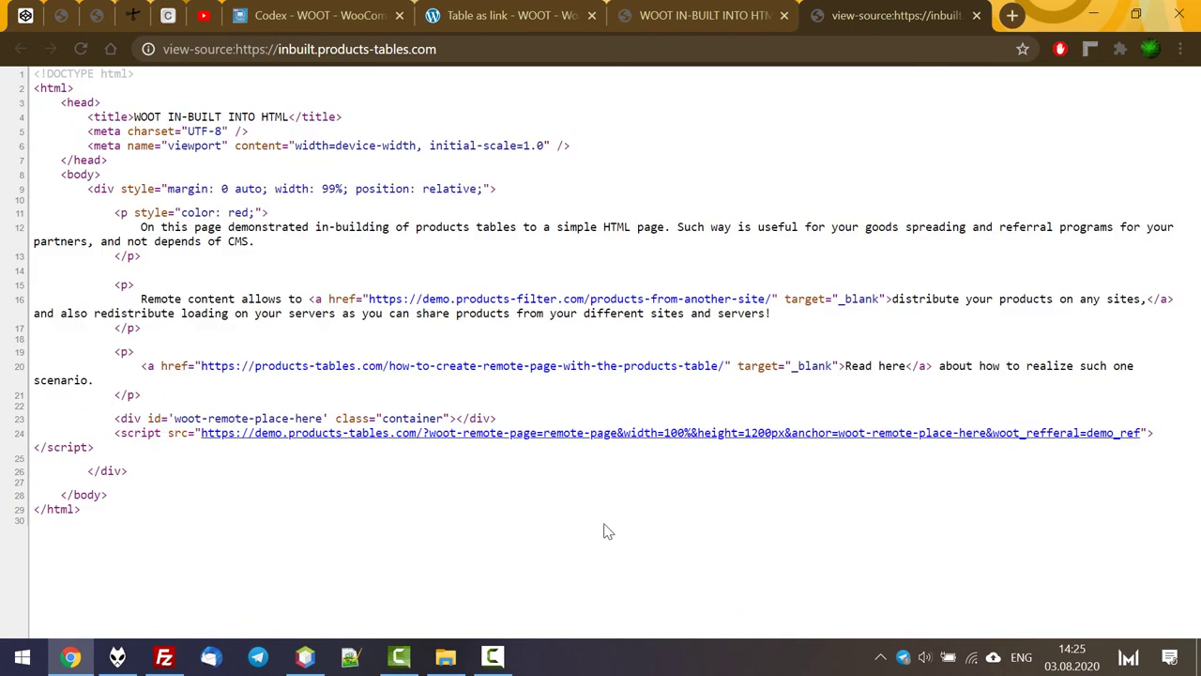
{"action": "left_click", "coordinate": [978, 16]}
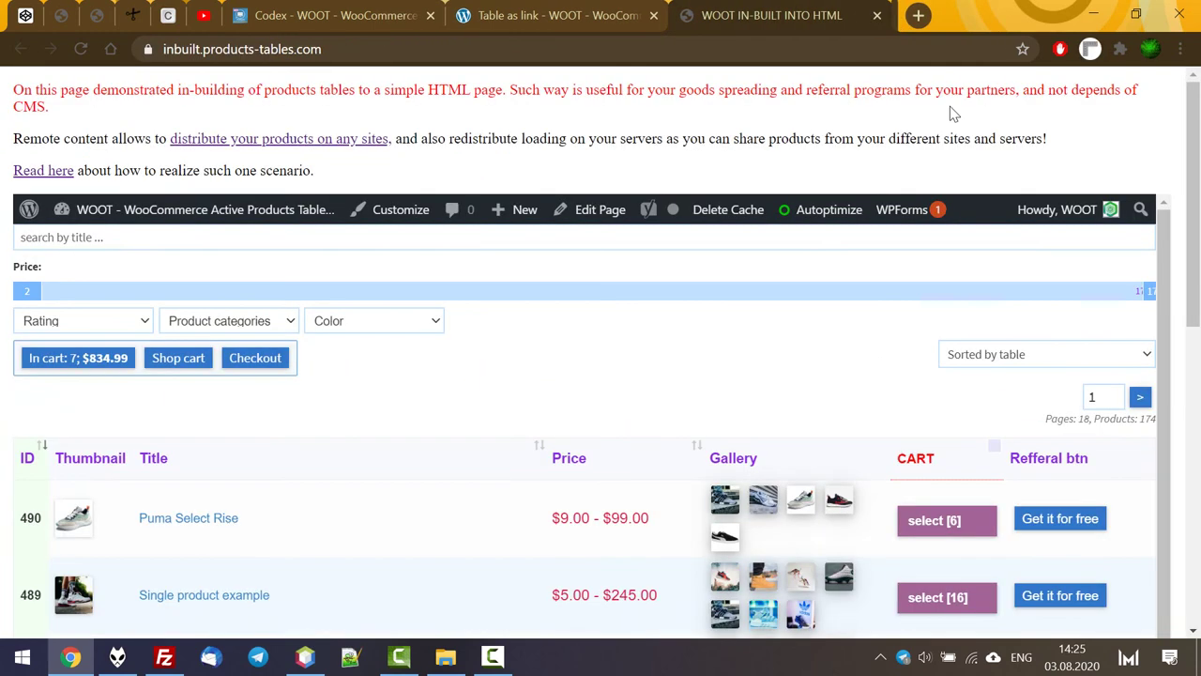
View the cart popup of the product table embedded in the HTML page and close it
{"action": "left_click", "coordinate": [904, 347]}
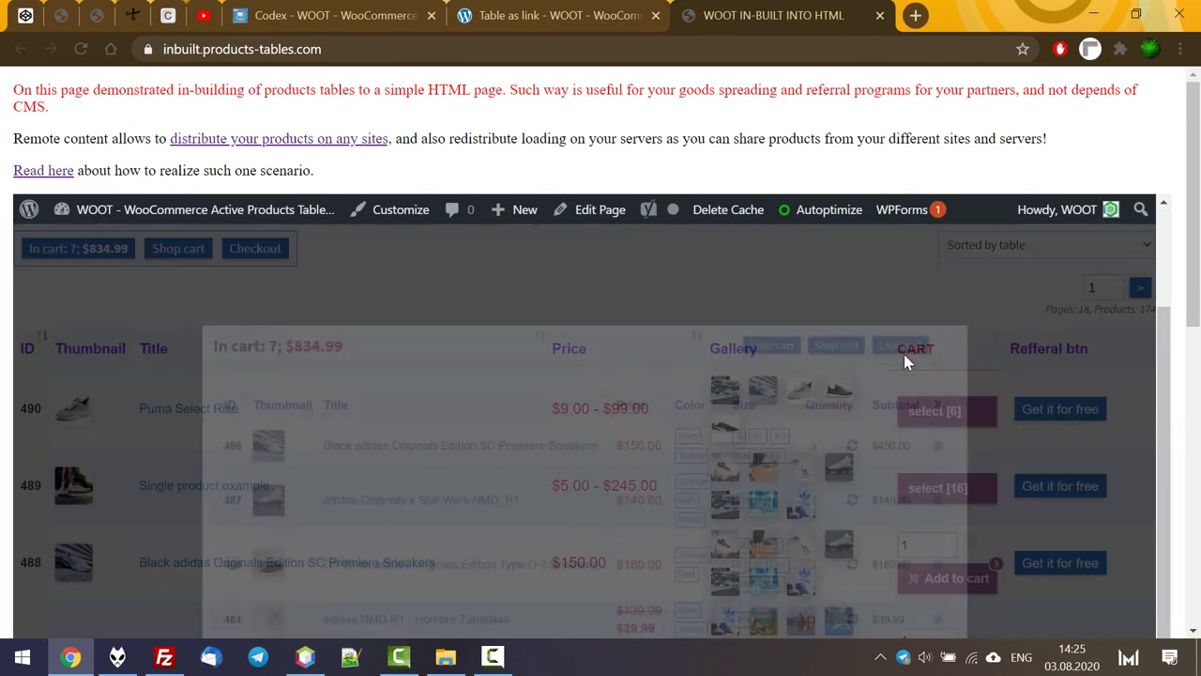
{"action": "scroll", "coordinate": [1168, 271], "scroll_direction": "down", "scroll_amount": 2}
{"action": "scroll", "coordinate": [1168, 271], "scroll_direction": "up", "scroll_amount": 1}
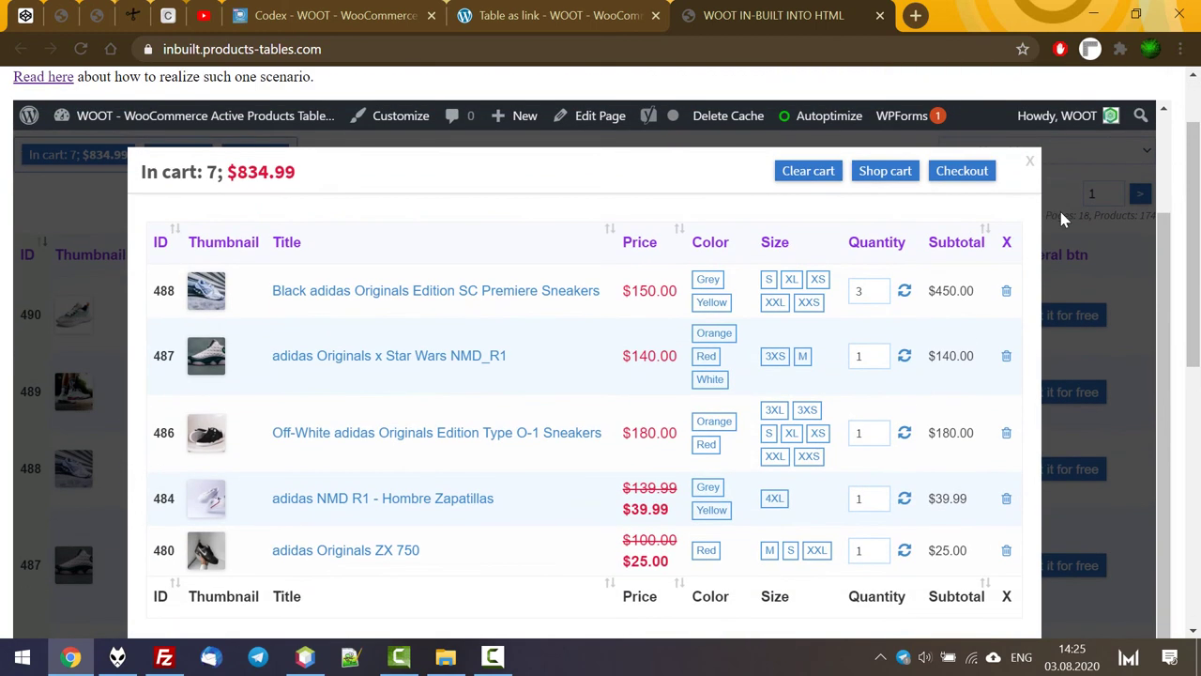
{"action": "left_click", "coordinate": [1036, 171]}
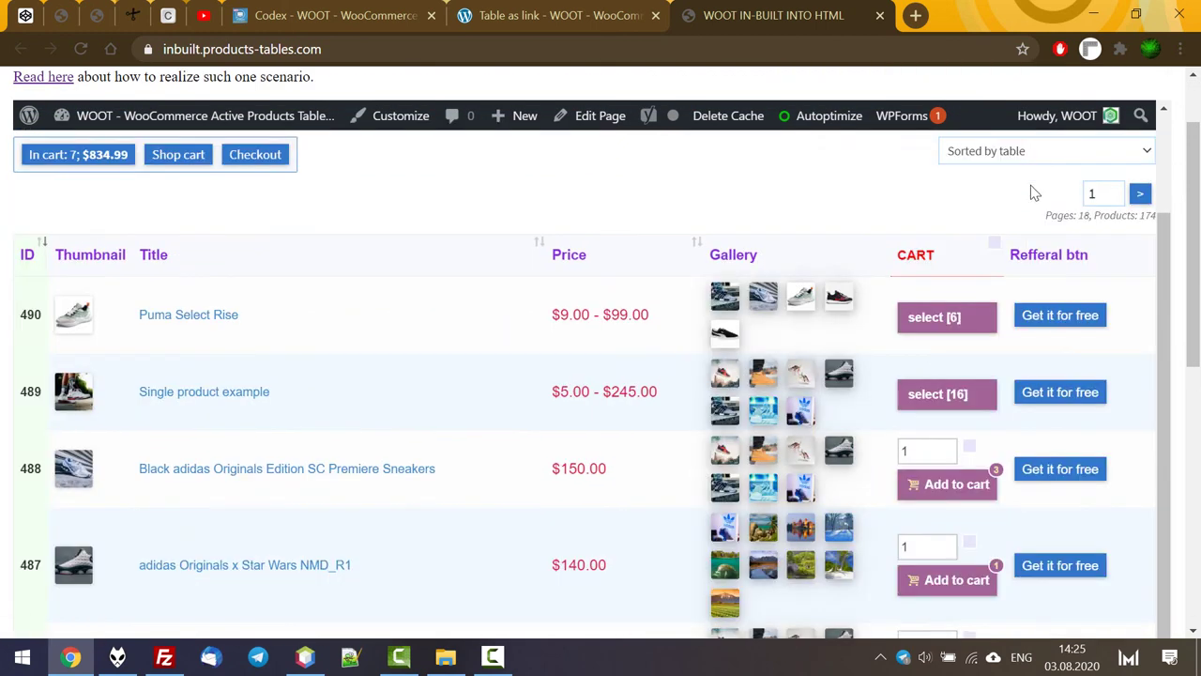
Select all variations of Puma Select Rise in the embedded table, add them to the cart, and close the popups
{"action": "left_click", "coordinate": [946, 319]}
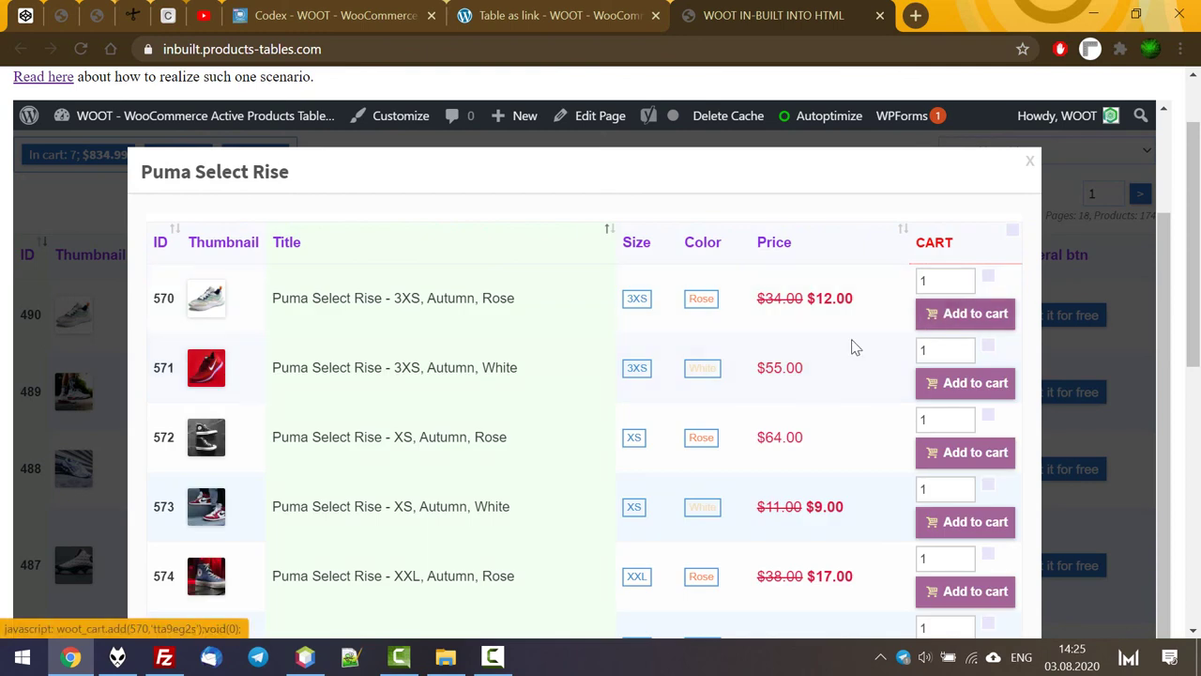
{"action": "left_click", "coordinate": [1012, 230]}
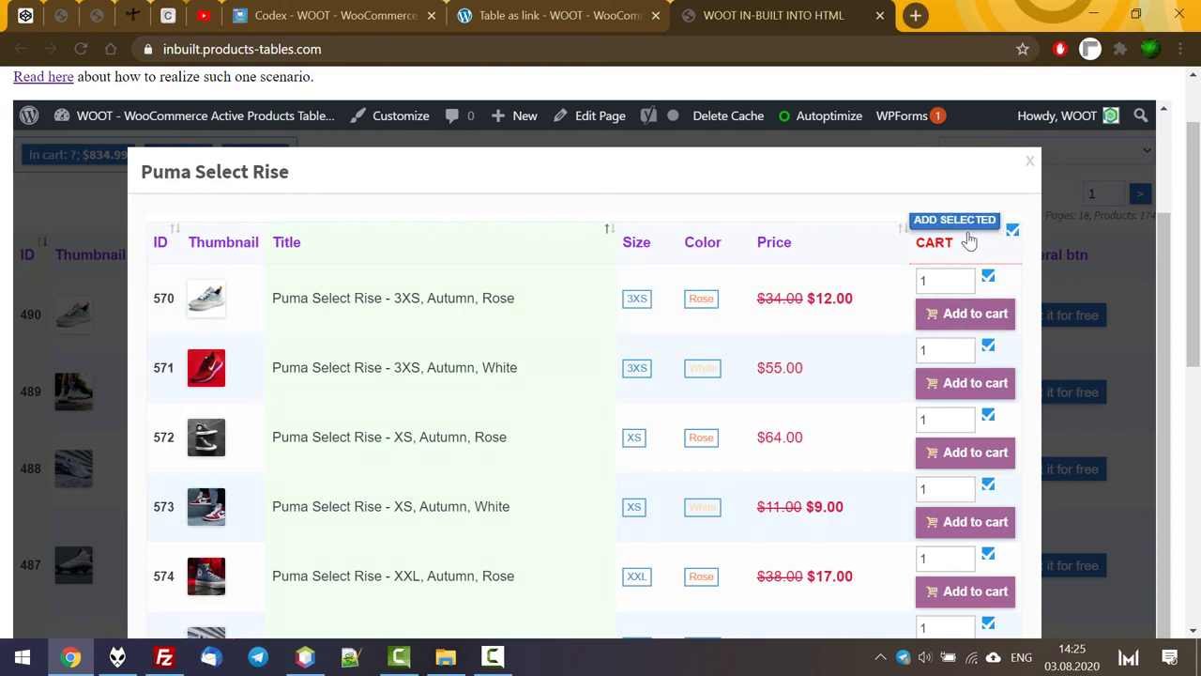
{"action": "left_click", "coordinate": [965, 225]}
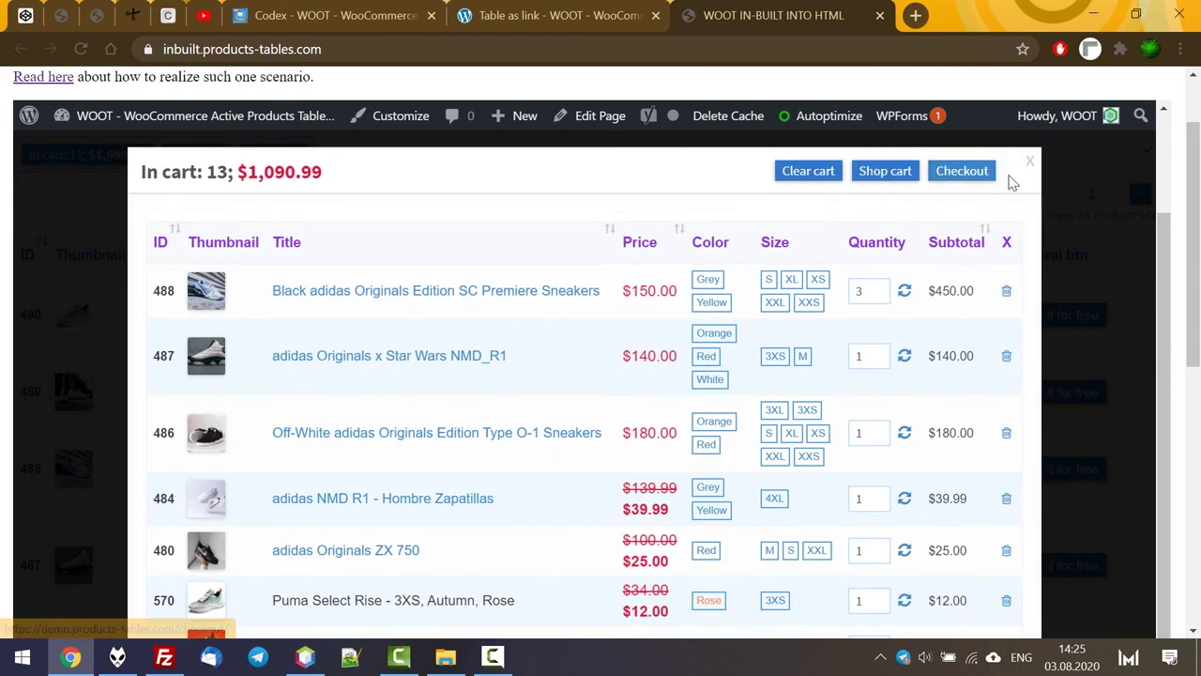
{"action": "left_click", "coordinate": [1029, 161]}
{"action": "left_click", "coordinate": [1029, 162]}
Reopen the embedded table's cart to view the added Puma Select Rise variations, and close it
{"action": "scroll", "coordinate": [1197, 159], "scroll_direction": "up", "scroll_amount": 1}
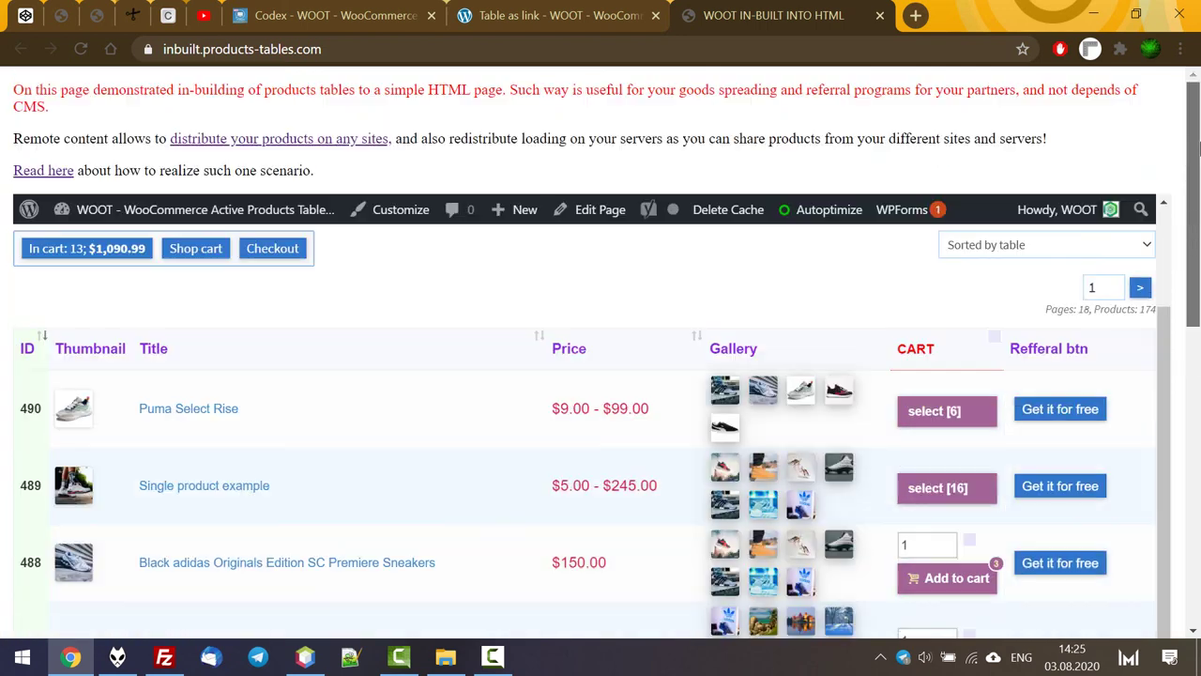
{"action": "left_click", "coordinate": [97, 248]}
{"action": "scroll", "coordinate": [1079, 274], "scroll_direction": "down", "scroll_amount": 1}
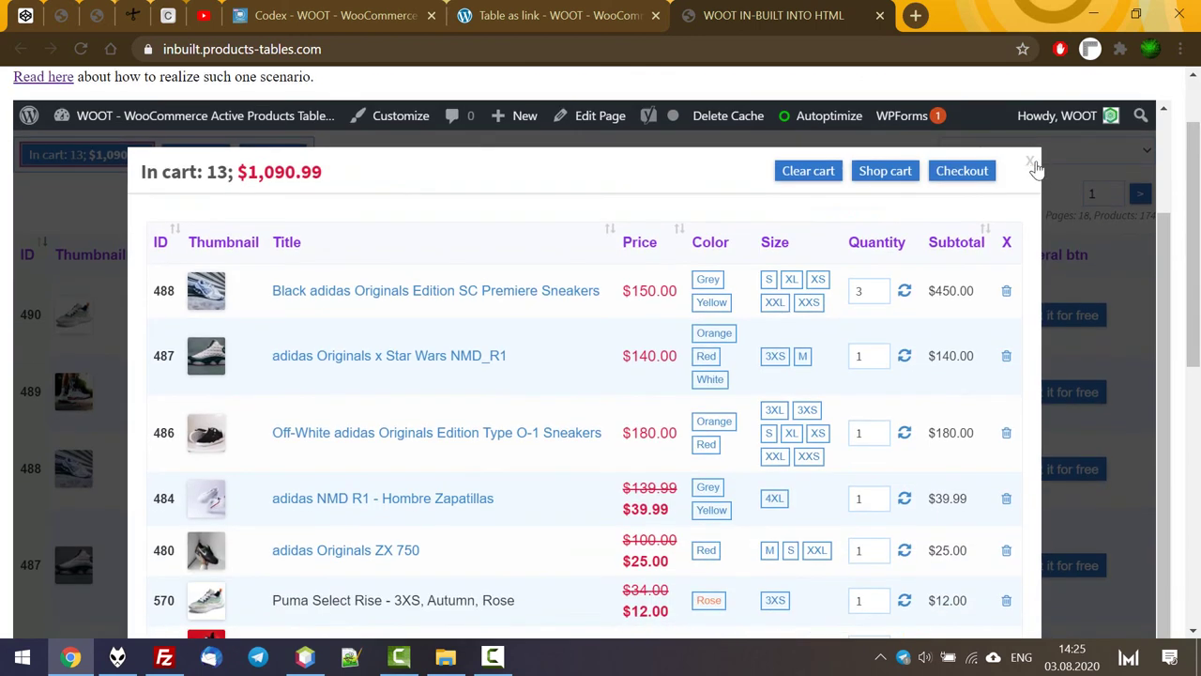
{"action": "left_click", "coordinate": [1031, 162]}
{"action": "scroll", "coordinate": [1079, 169], "scroll_direction": "up", "scroll_amount": 1}
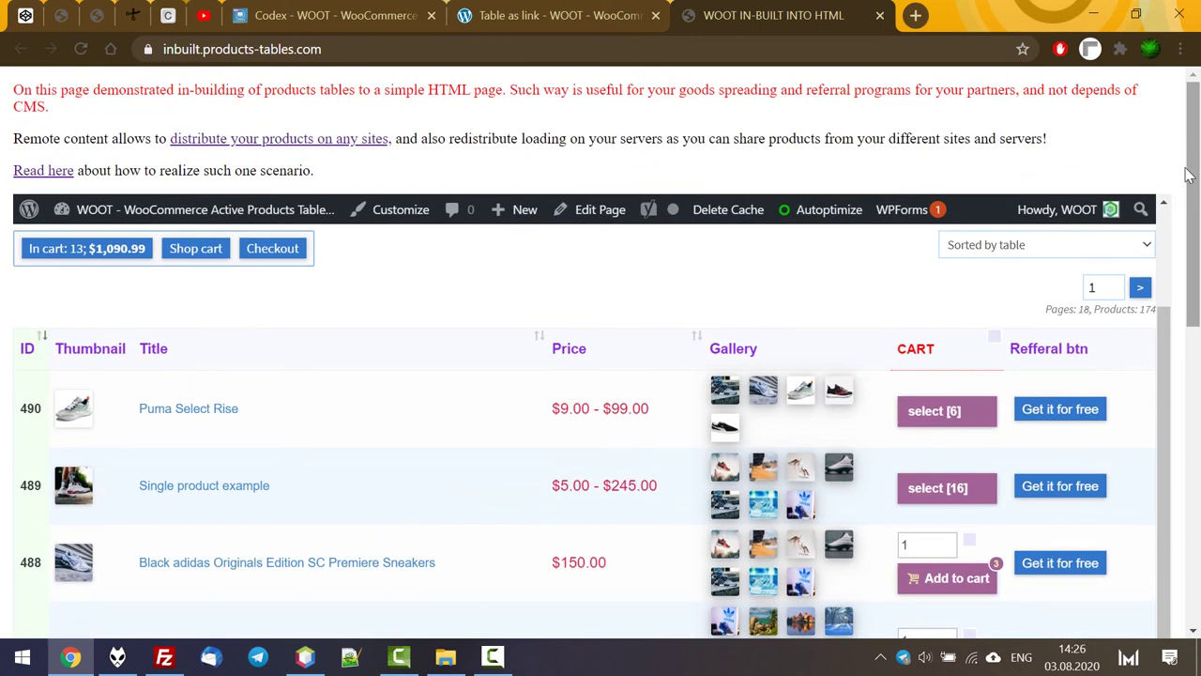
Close the in-built HTML demo page and view the Hooks, Functions and Extensions lists on the WOOT Codex page
{"action": "left_click", "coordinate": [878, 17]}
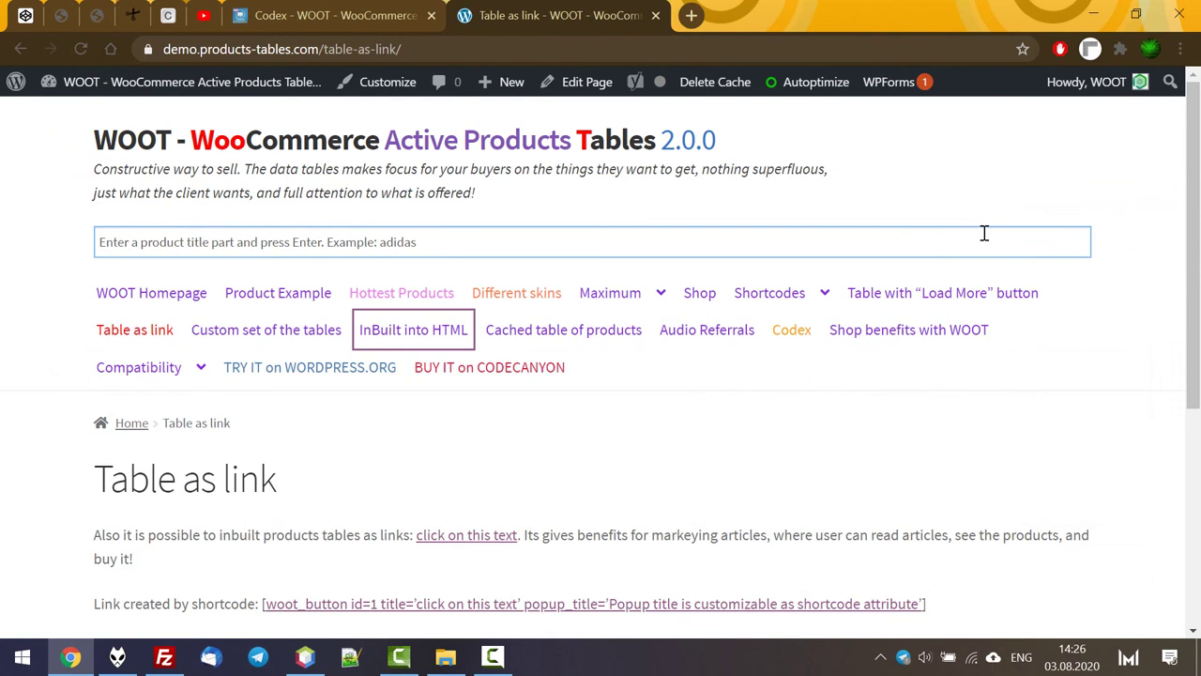
{"action": "left_click", "coordinate": [338, 15]}
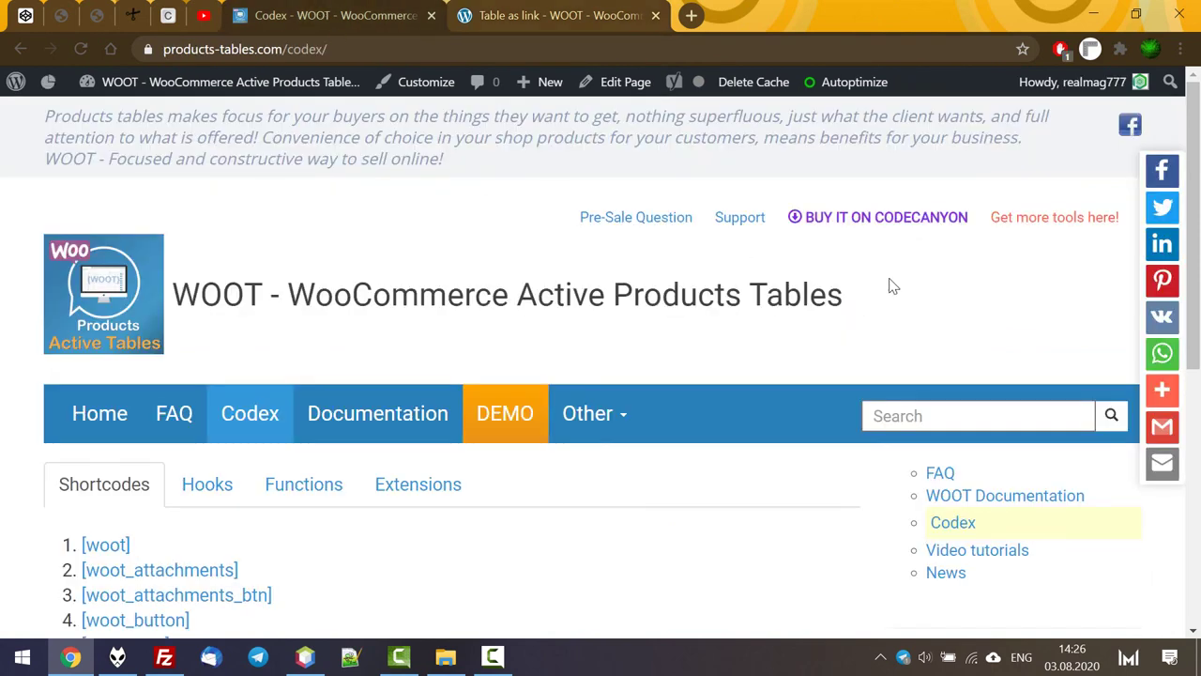
{"action": "scroll", "coordinate": [657, 276], "scroll_direction": "down", "scroll_amount": 2}
{"action": "left_click", "coordinate": [199, 296]}
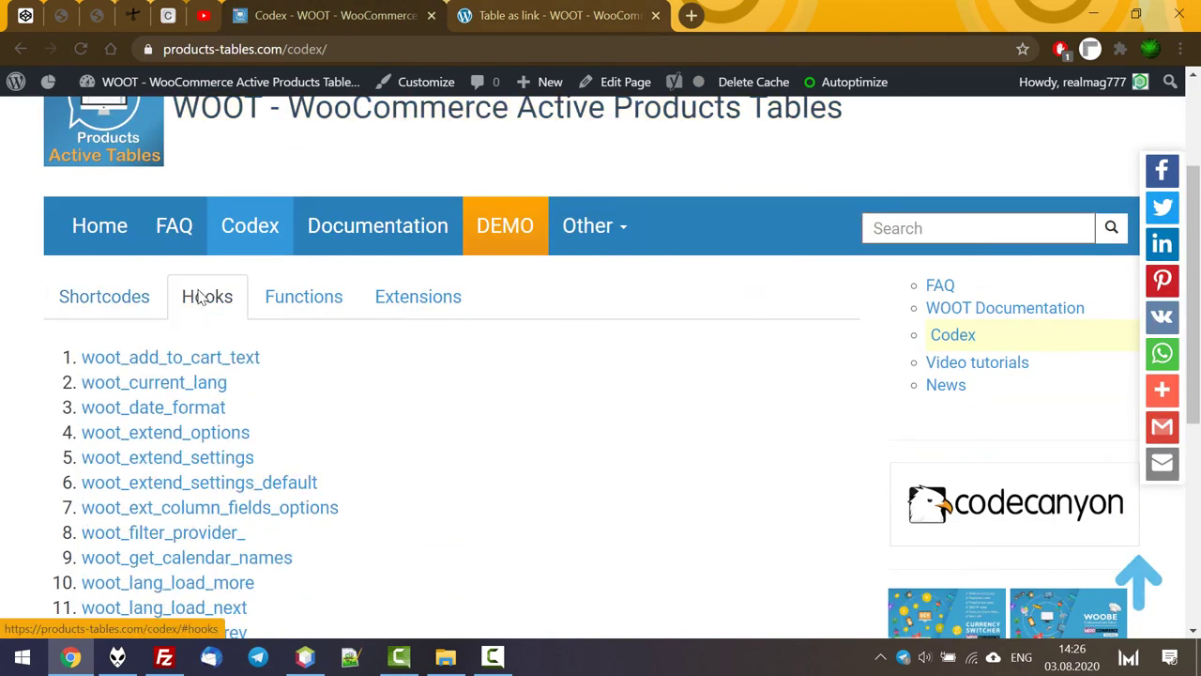
{"action": "left_click", "coordinate": [309, 299]}
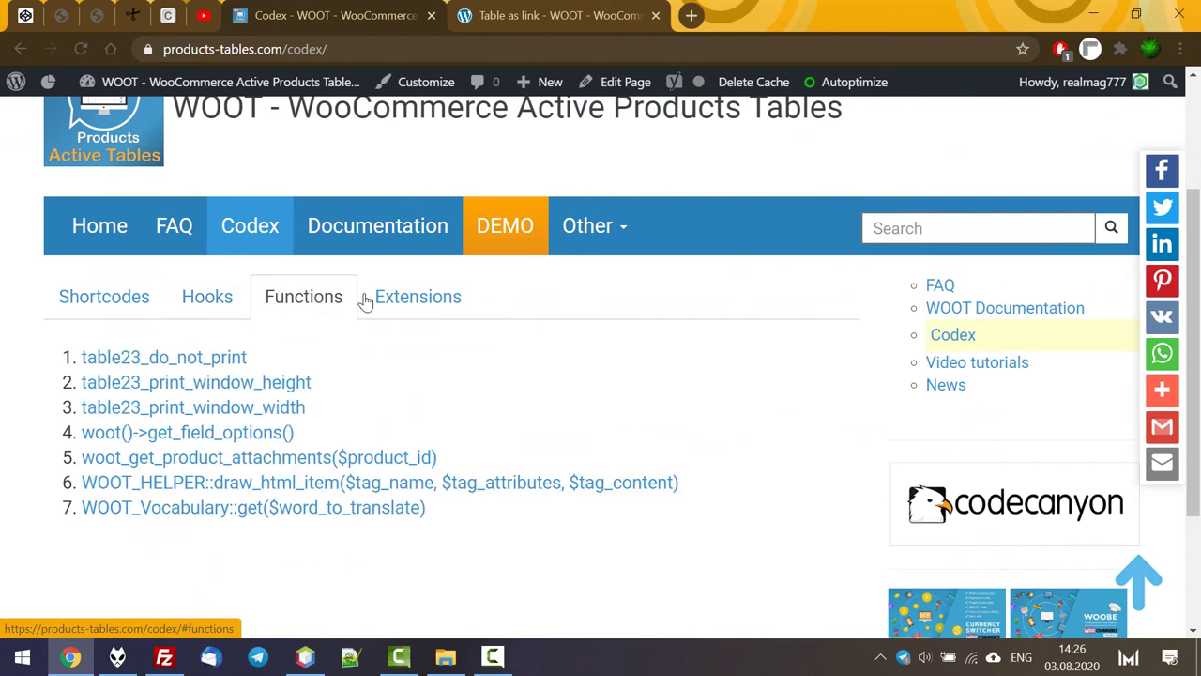
{"action": "left_click", "coordinate": [404, 301]}
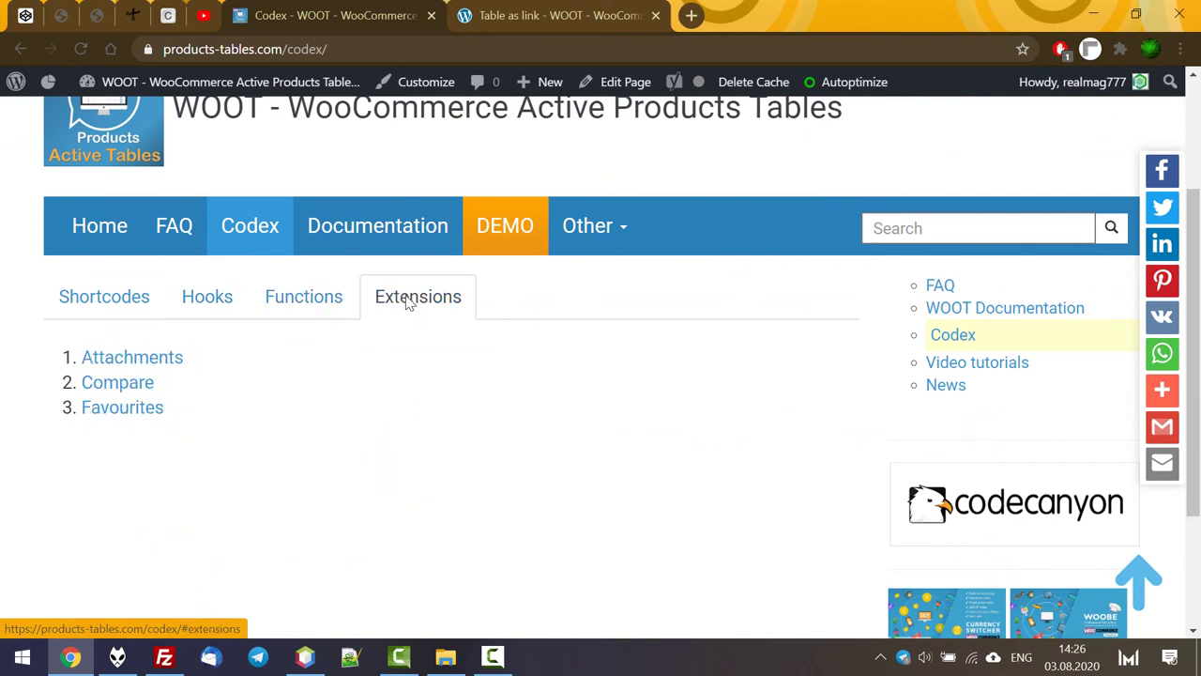
Open the WOOT site's FAQ page, look through its questions, and return to the start of the page
{"action": "left_click", "coordinate": [182, 241]}
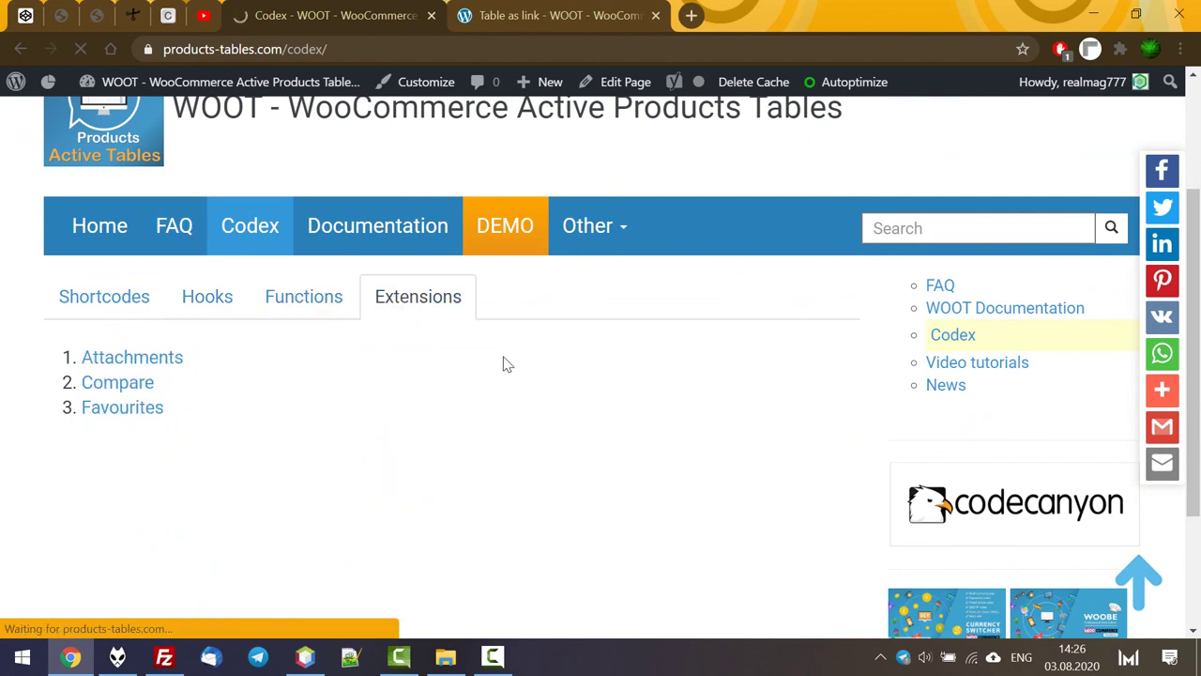
{"action": "scroll", "coordinate": [501, 362], "scroll_direction": "down", "scroll_amount": 4}
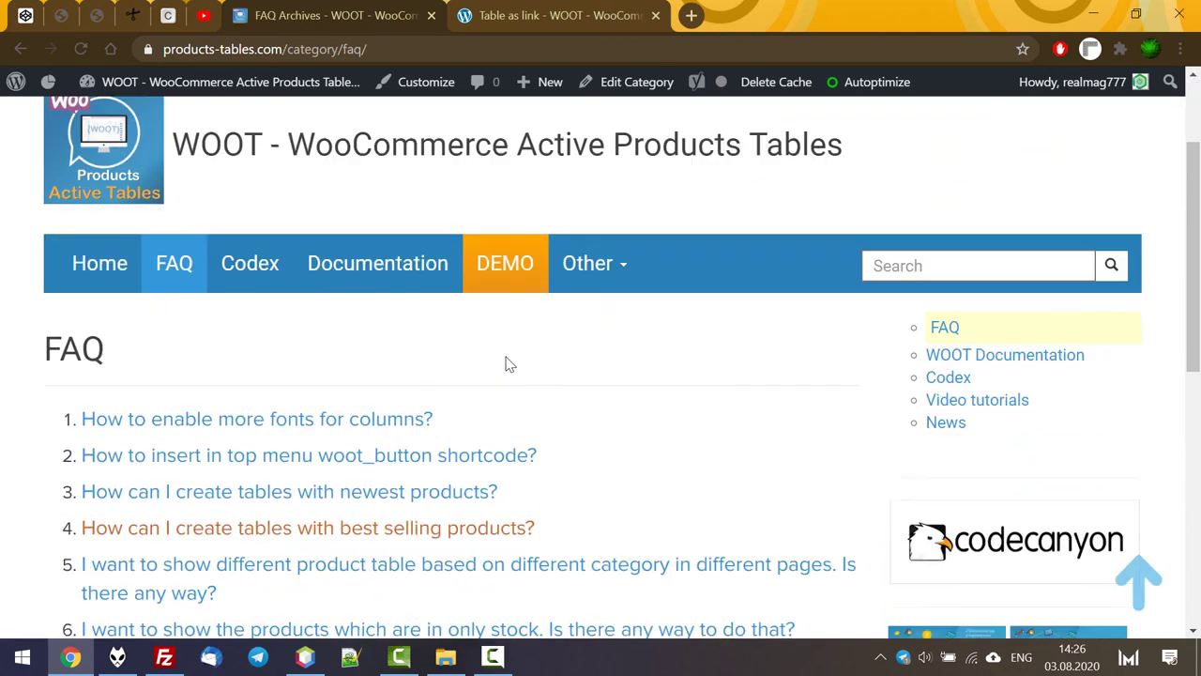
{"action": "left_click_drag", "start_coordinate": [1199, 290], "coordinate": [1190, 117]}
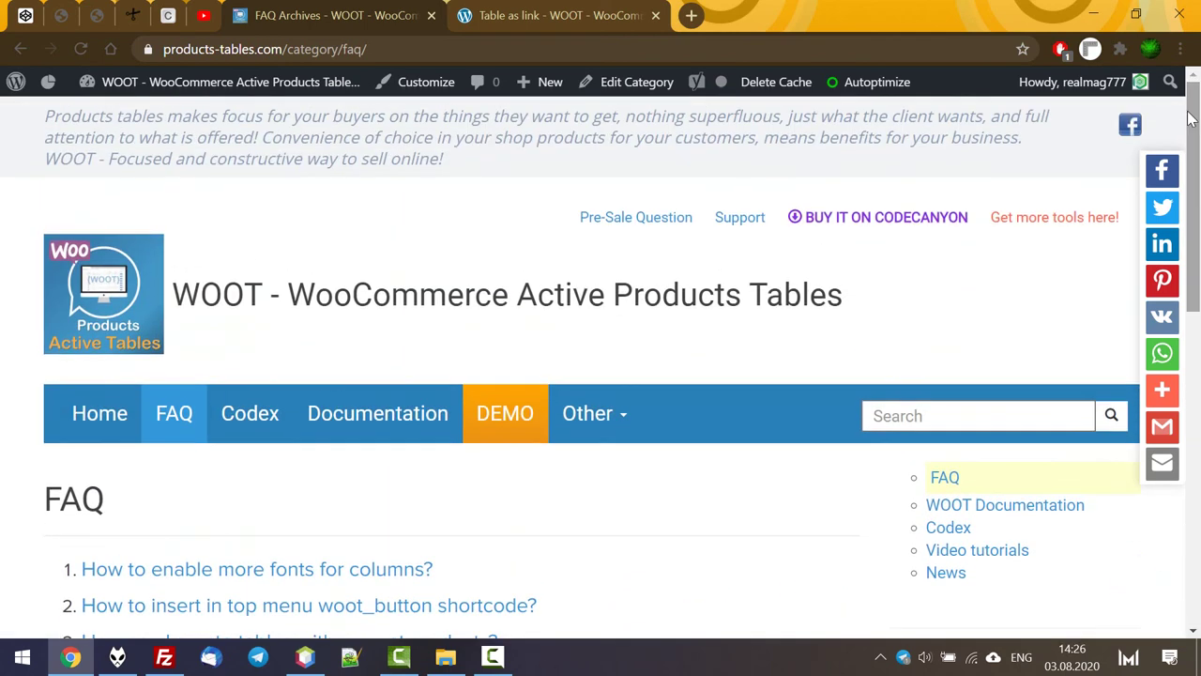